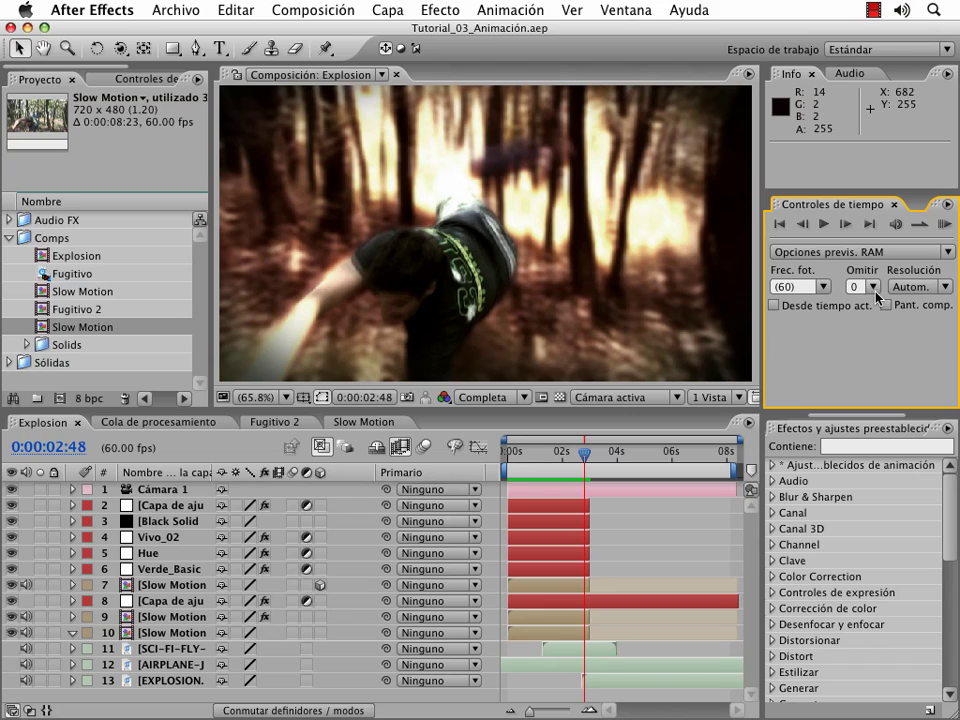
Preview the Explosion comp, then create the 720×480 29.97 fps NTSC DV composition 'Animación'
left_click(941, 229)
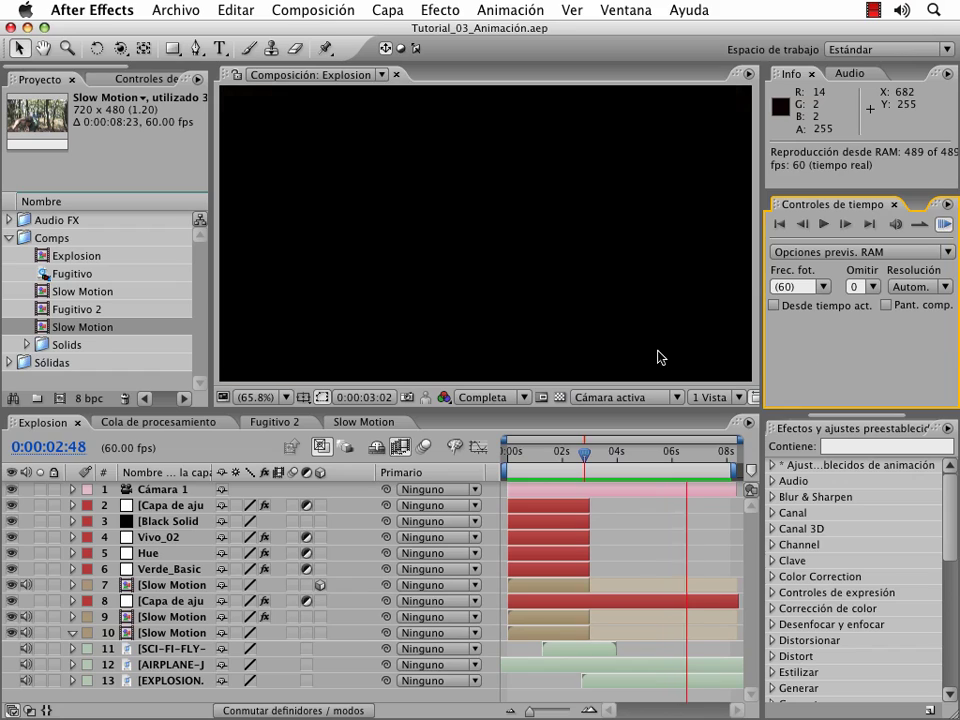
left_click(637, 540)
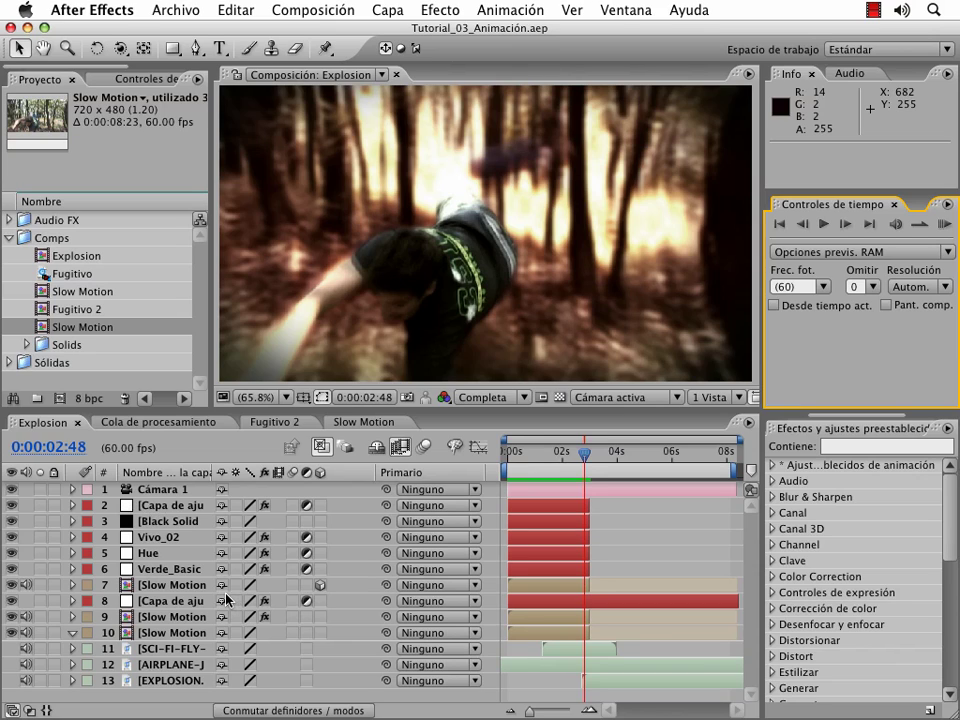
left_click(55, 396)
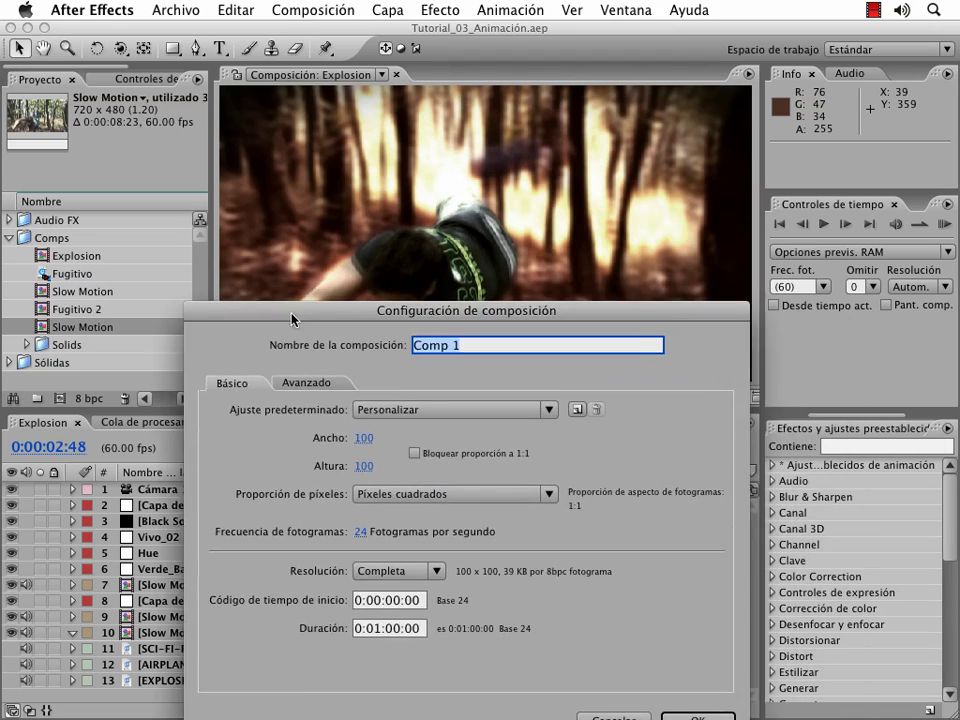
type("Animación")
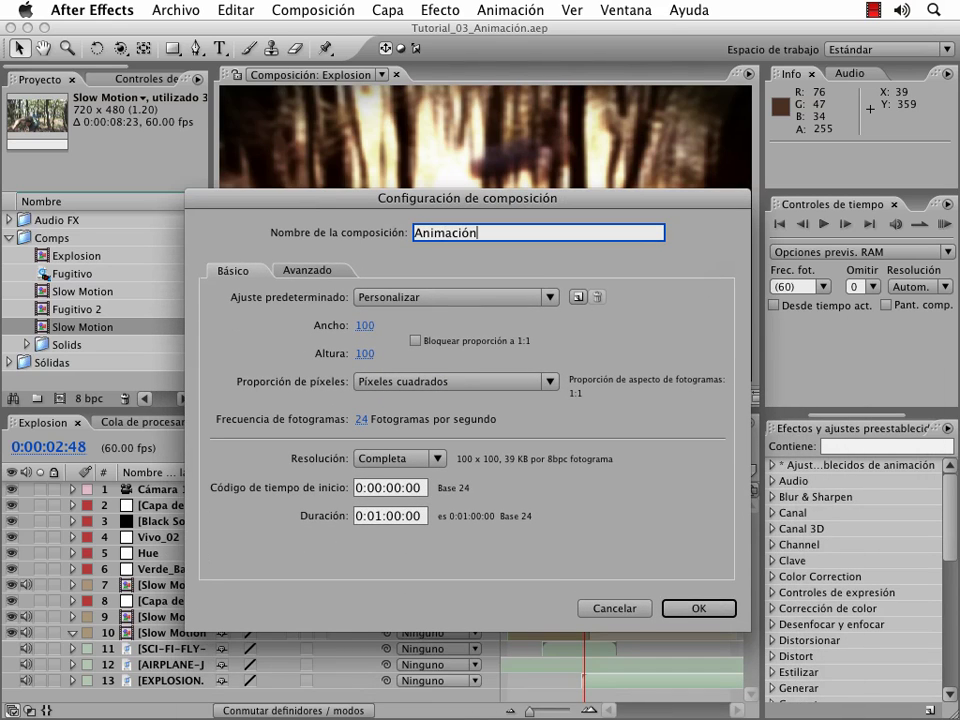
left_click(410, 297)
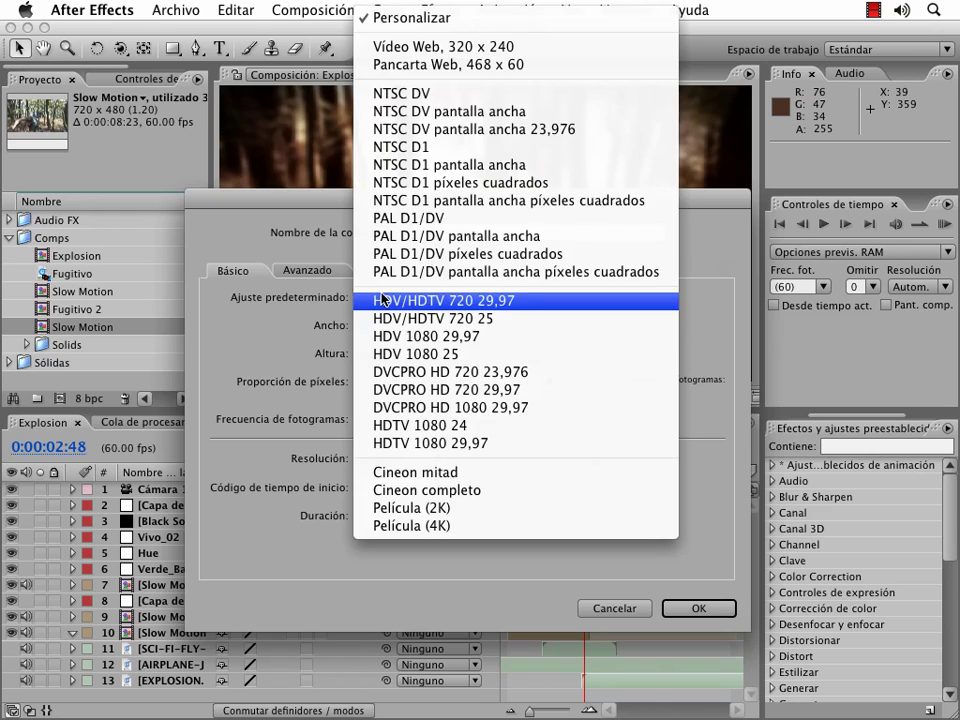
left_click(407, 93)
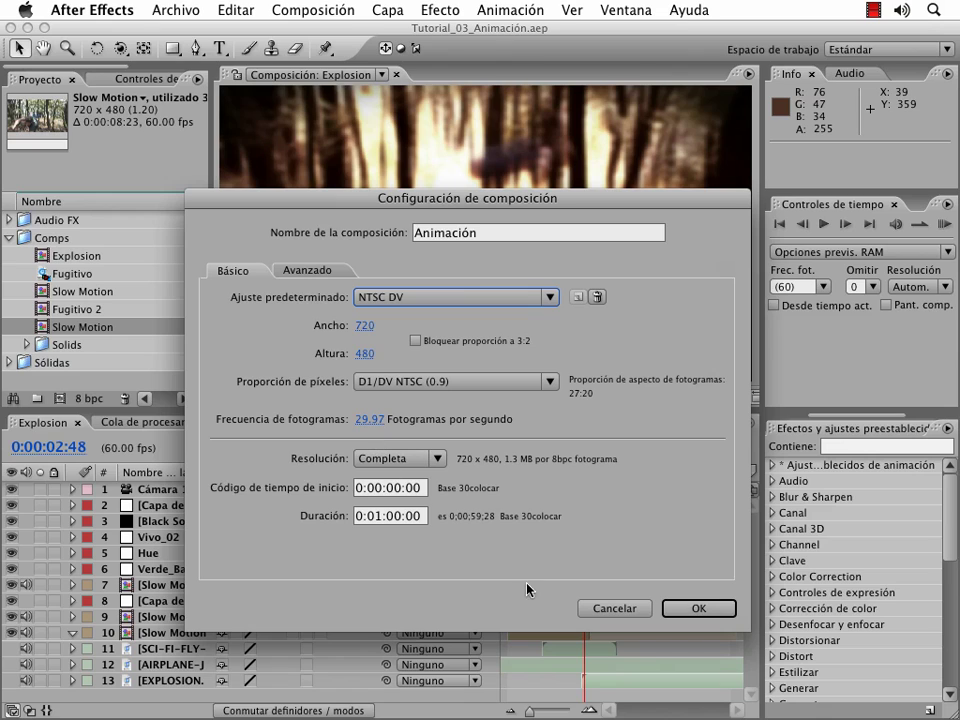
left_click(720, 608)
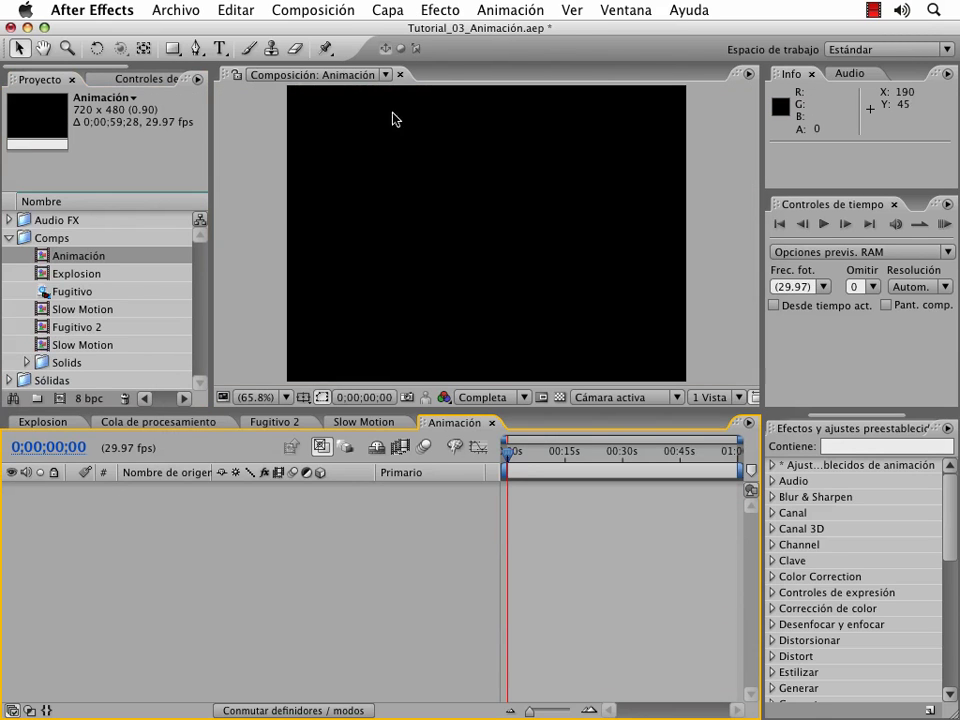
Draw a red rectangle left of centre on Capa de formas 1 and show only its Position
left_click(172, 50)
mouse_move(351, 192)
left_mouse_down()
mouse_move(368, 232)
mouse_move(428, 256)
left_mouse_up()
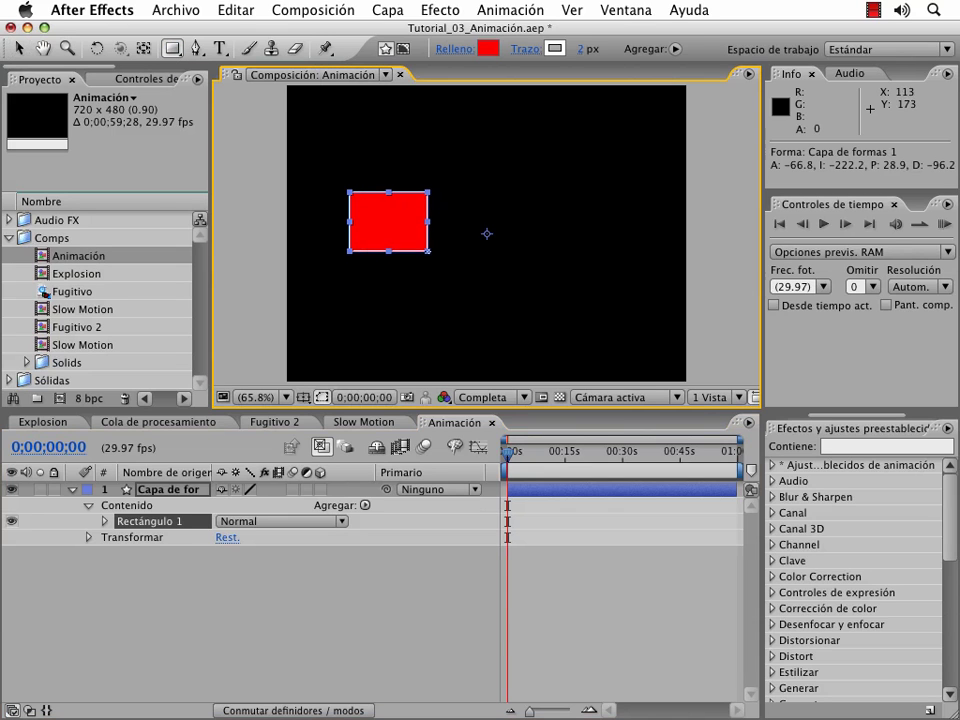
left_click(443, 609)
mouse_move(509, 458)
left_mouse_down()
mouse_move(658, 461)
mouse_move(508, 458)
left_mouse_up()
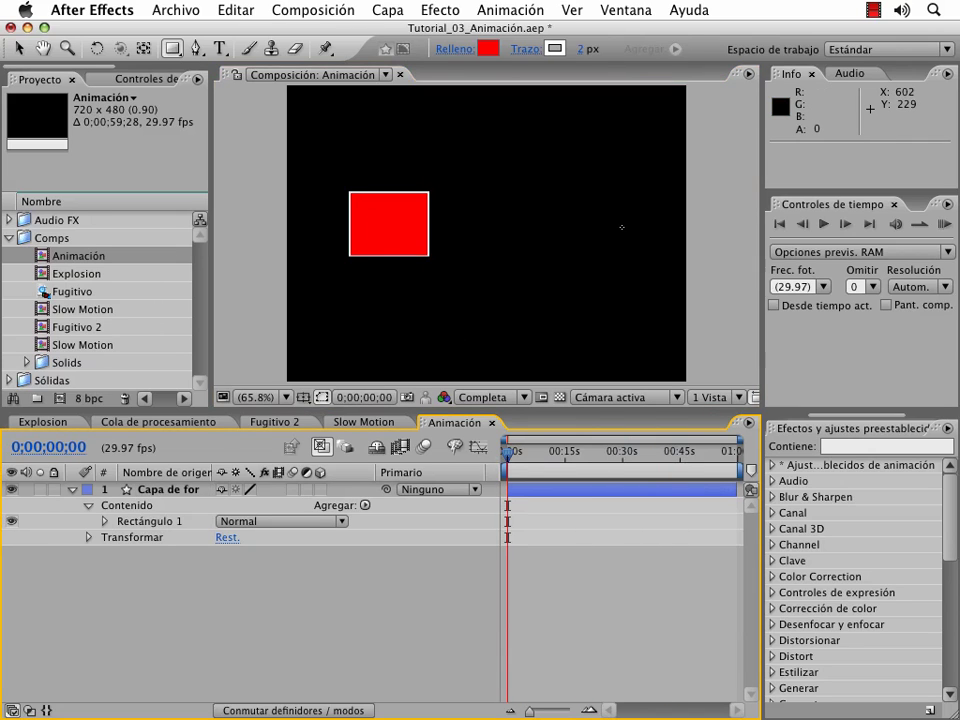
left_click(170, 490)
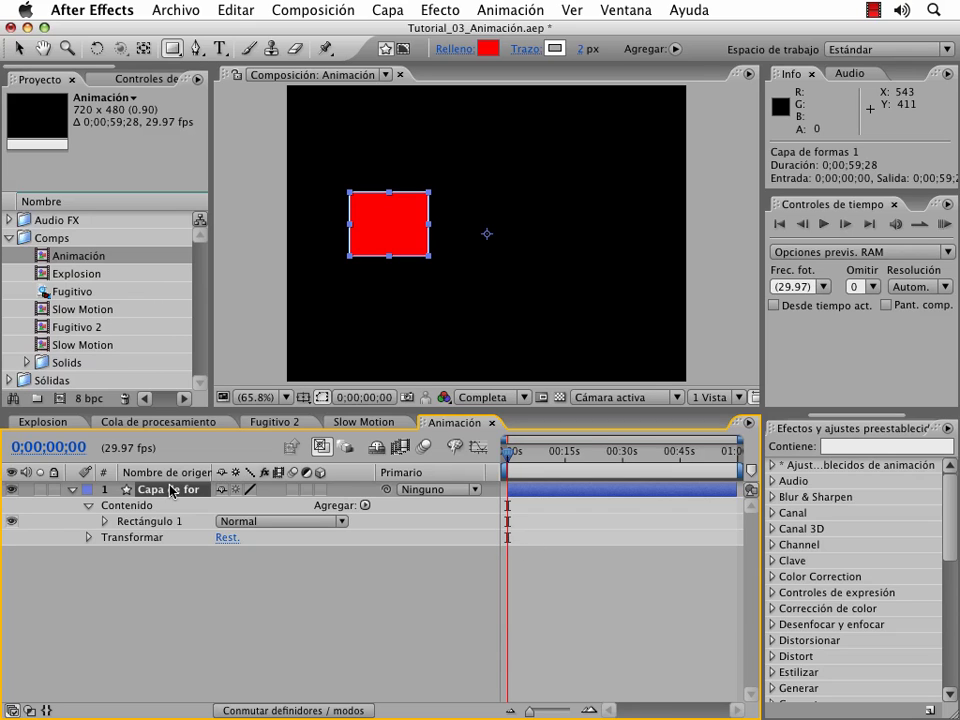
key("p")
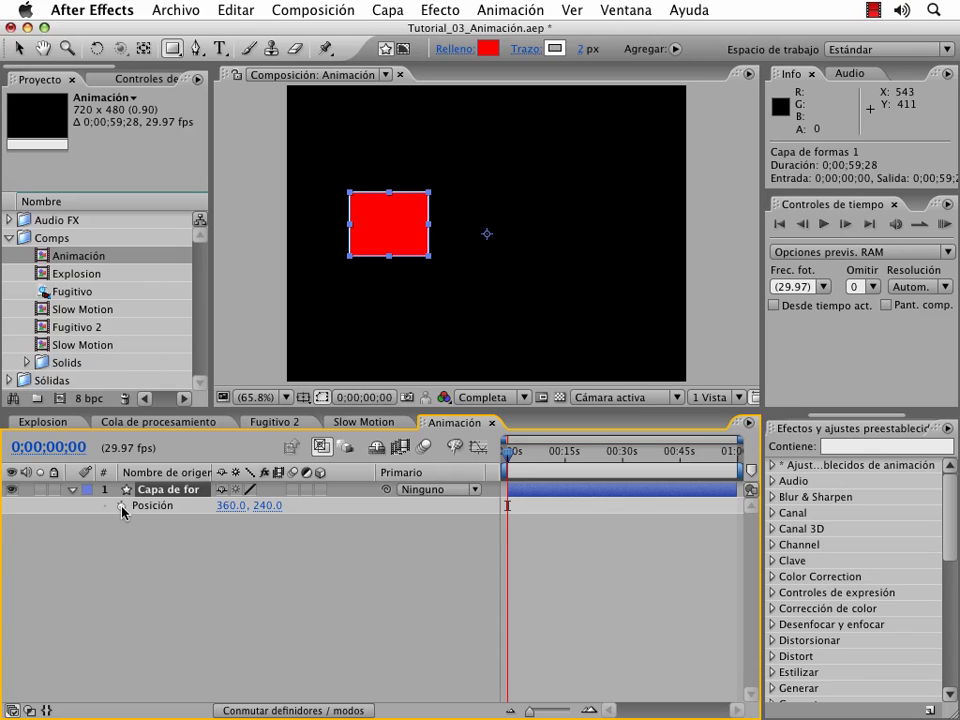
Keyframe Position at 0s, then slide the rectangle right to 677.3, 240 at 0;00;17;11
left_click(121, 507)
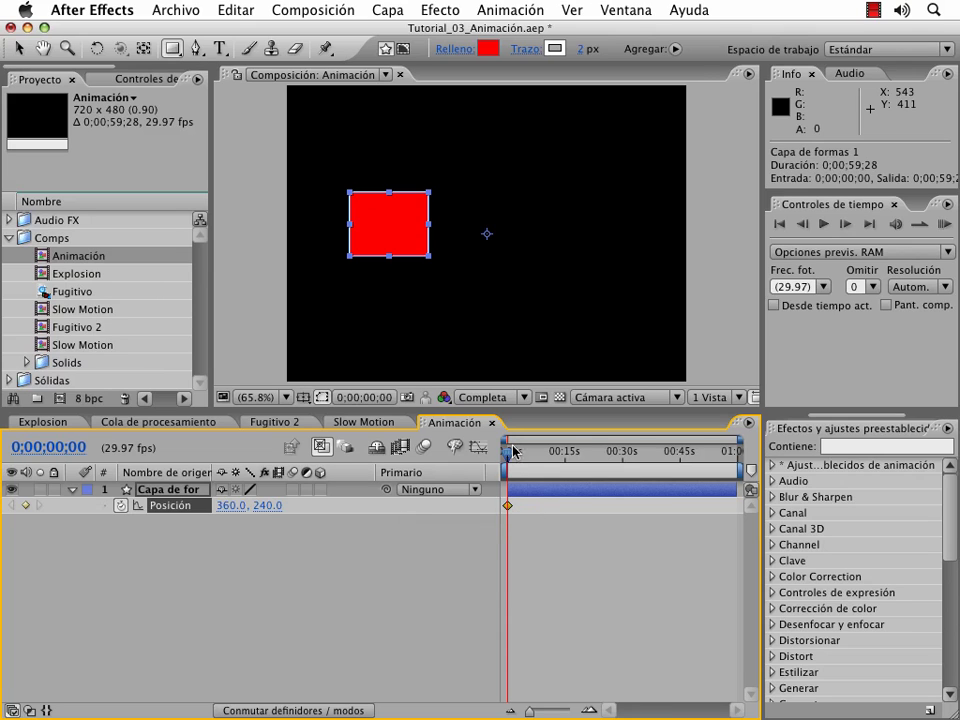
left_click_drag(507, 457, 574, 455)
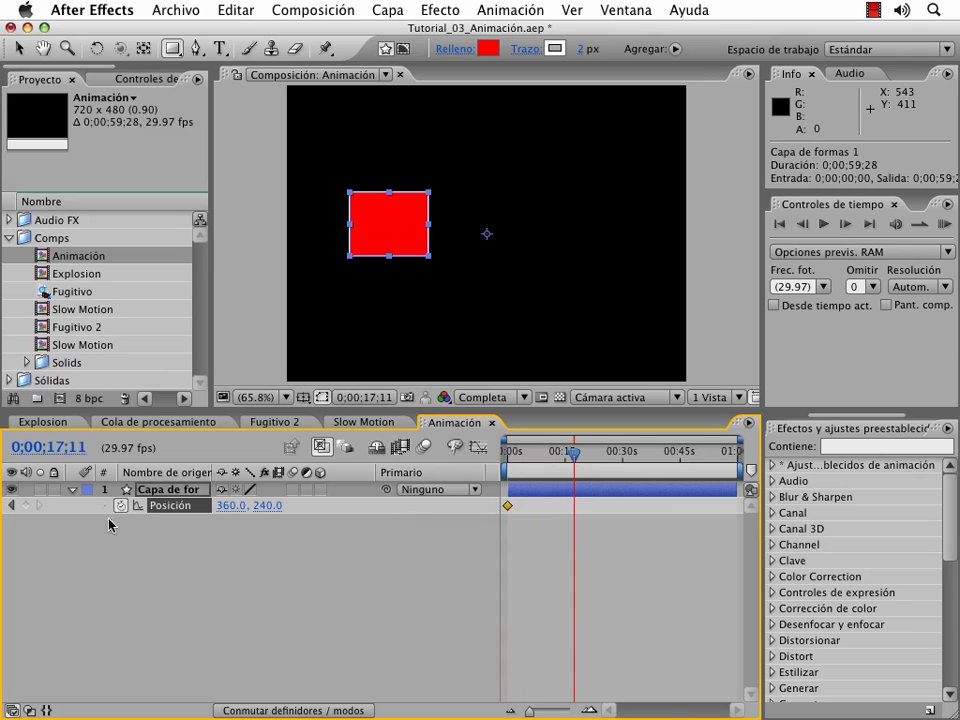
key("v")
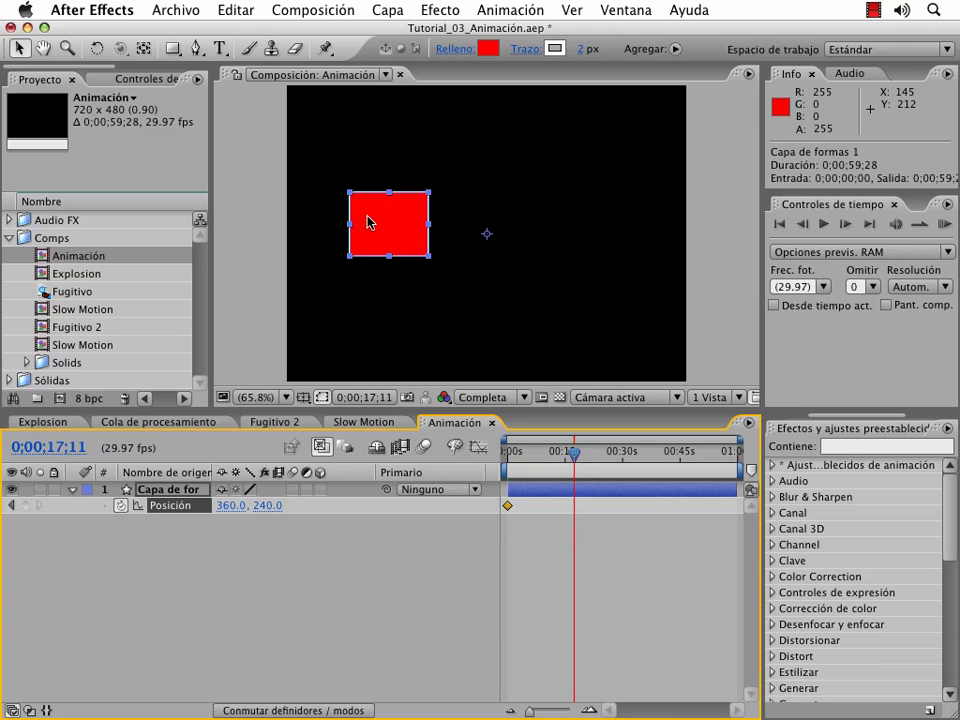
mouse_move(384, 238)
left_mouse_down()
mouse_move(563, 168)
mouse_move(507, 224)
mouse_move(473, 213)
mouse_move(378, 243)
mouse_move(482, 247)
mouse_move(356, 366)
mouse_move(478, 238)
mouse_move(596, 248)
mouse_move(561, 248)
left_mouse_up()
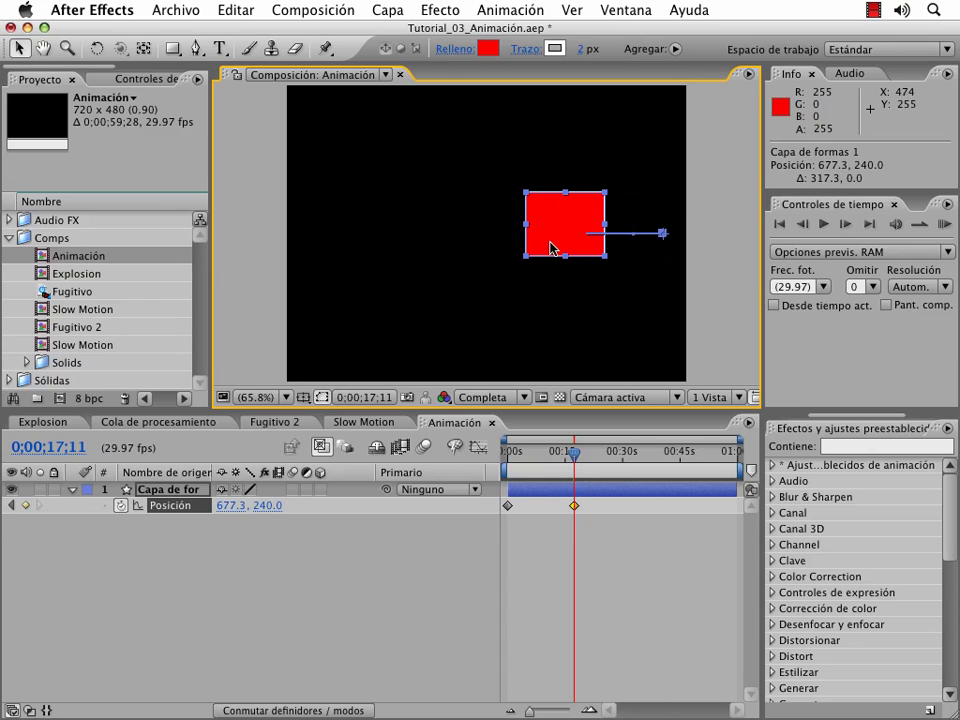
At 0;00;23;07 move the square down-left to 381.9, 388.9, then RAM-preview the animation
left_click(575, 506)
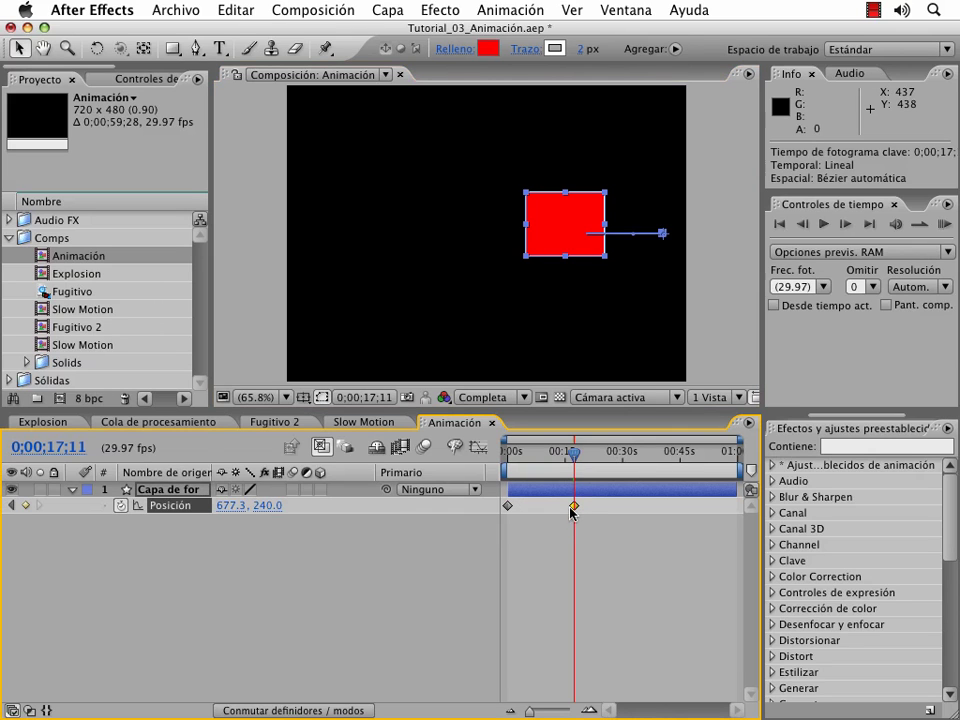
left_click(598, 461)
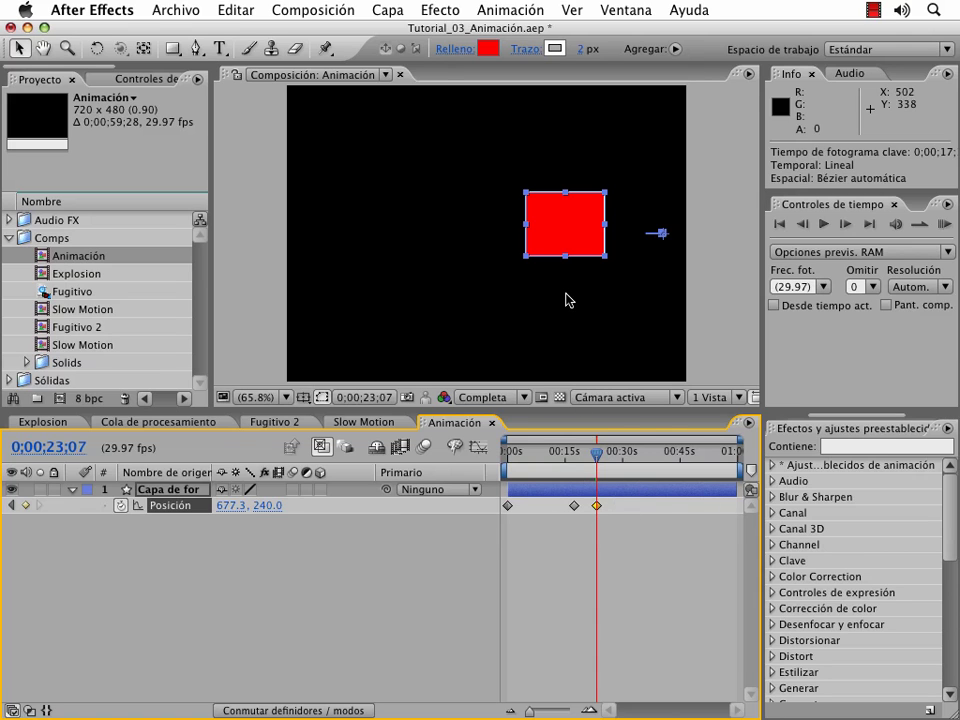
left_click_drag(564, 242, 401, 335)
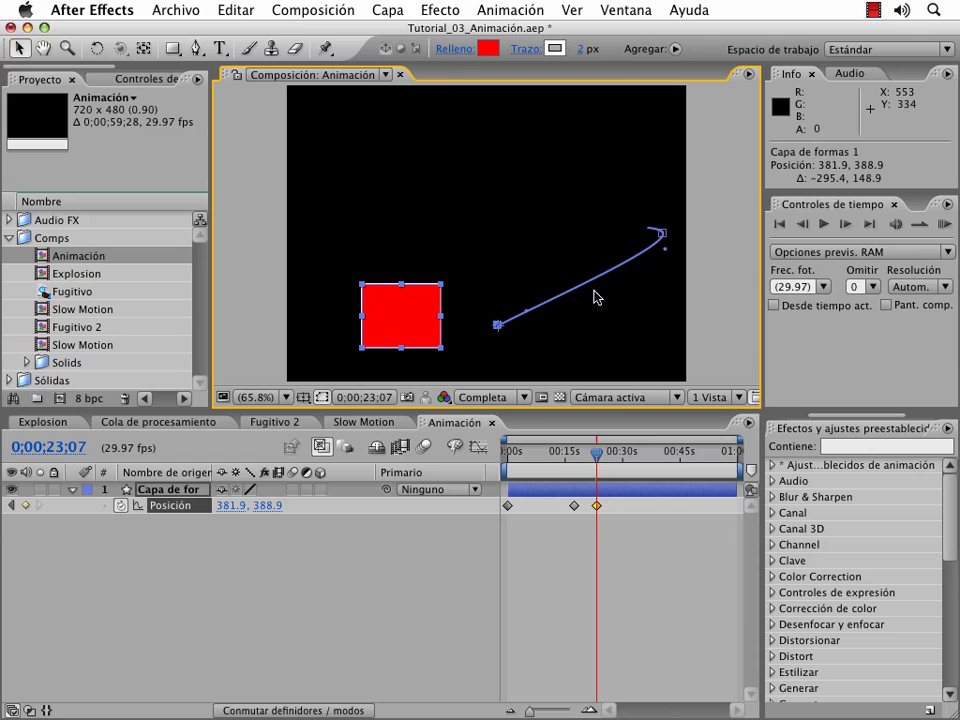
left_click(943, 229)
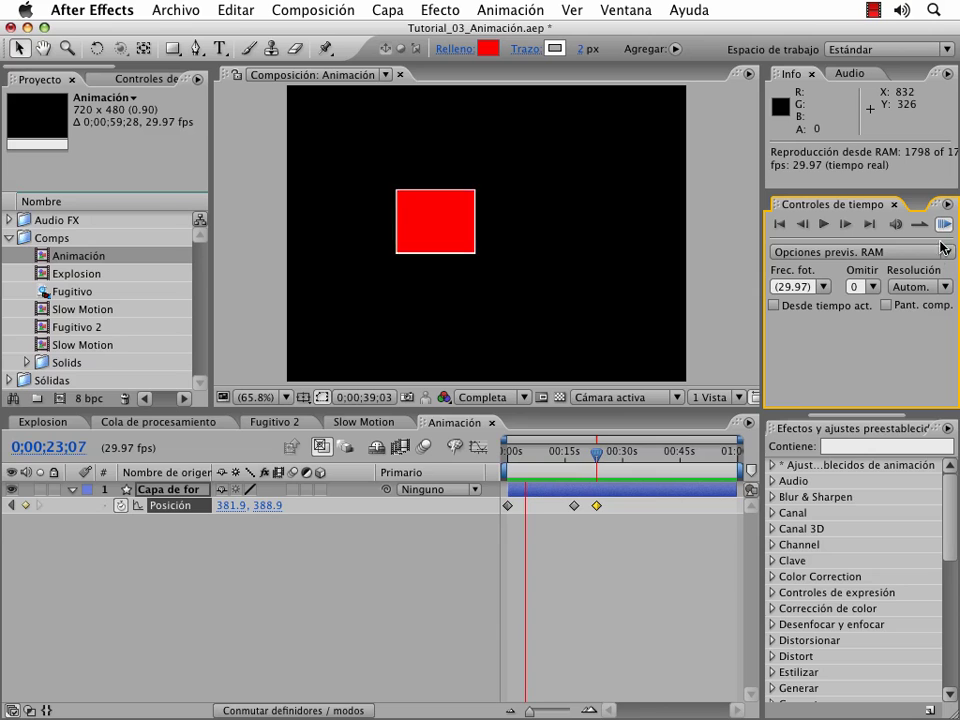
left_click(937, 226)
Shift the last two Position keyframes earlier, the first to near 0;00;03
mouse_move(558, 456)
left_mouse_down()
mouse_move(519, 458)
mouse_move(534, 468)
left_mouse_up()
left_click(574, 505, "shift")
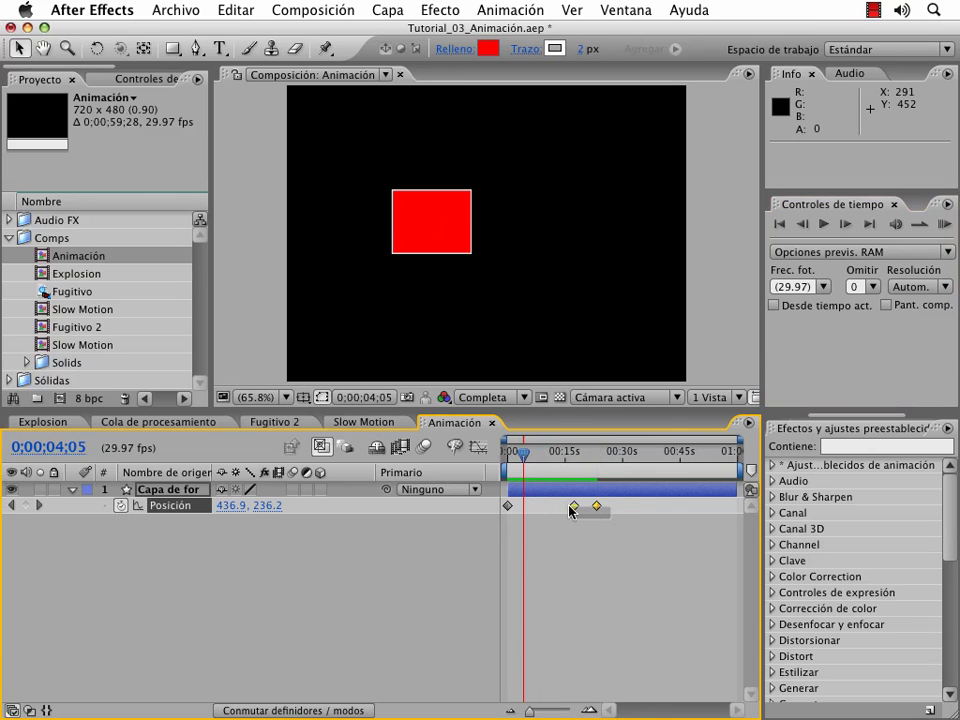
left_click_drag(573, 506, 529, 506)
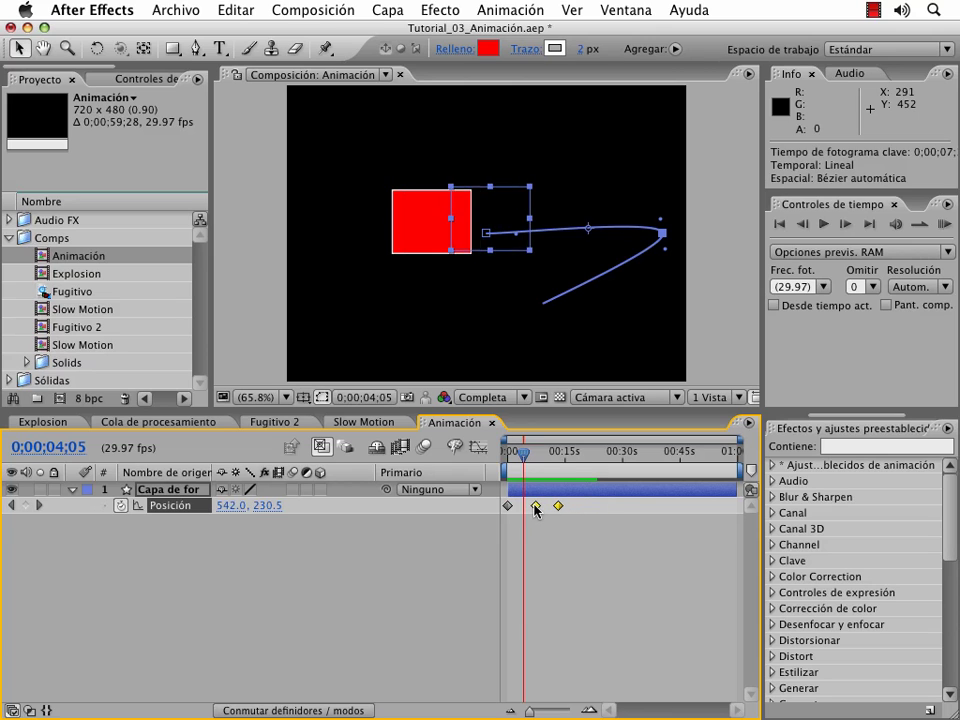
left_click(528, 527)
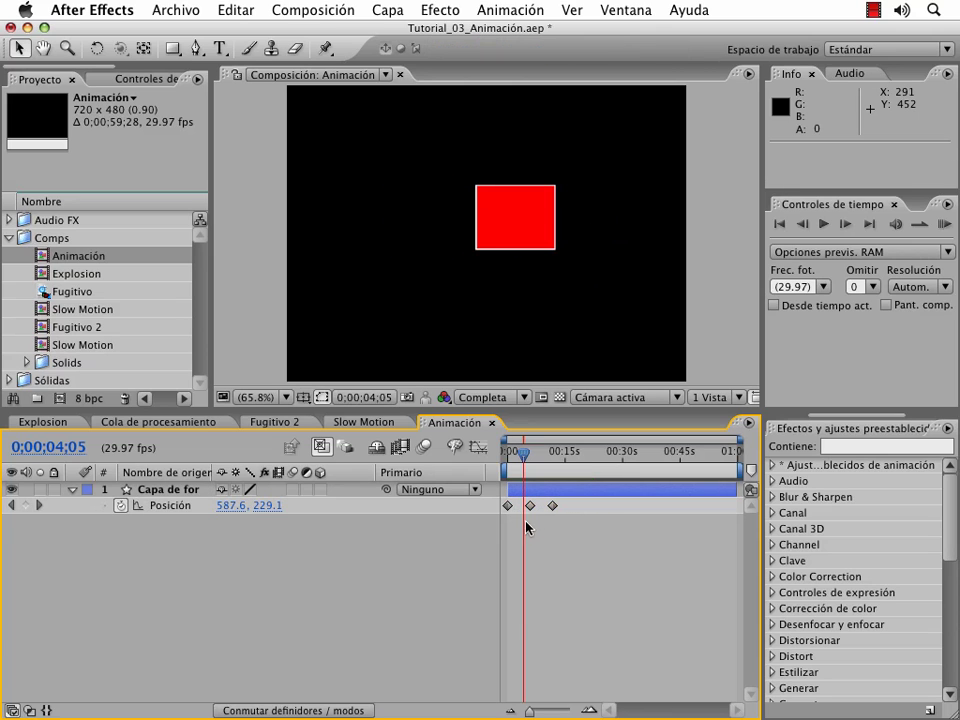
left_click(506, 506)
left_click(526, 507)
Add a 585.0, 297.9 Position keyframe at 0;00;05;04 and end the work area at 0;00;10;07
left_click_drag(520, 454, 527, 454)
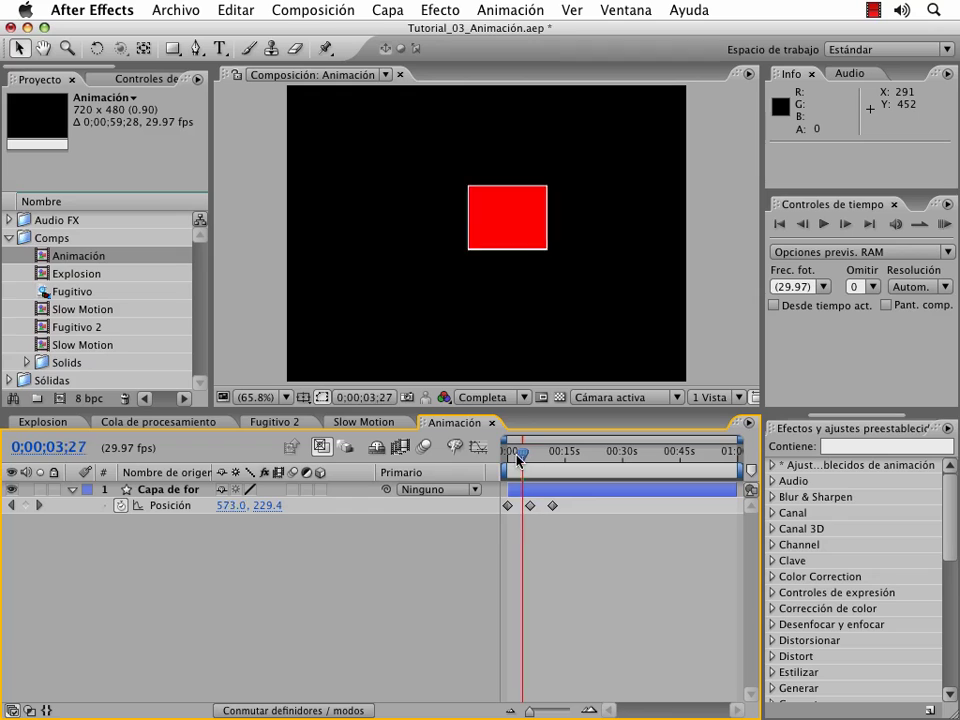
left_click(922, 226)
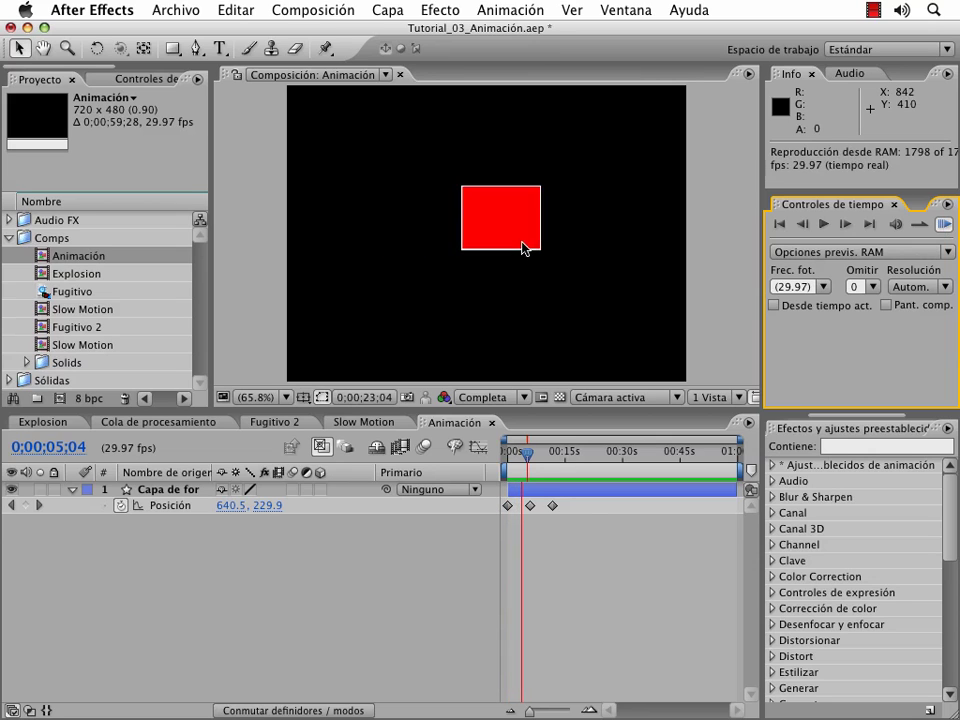
left_click(557, 526)
left_click(530, 506)
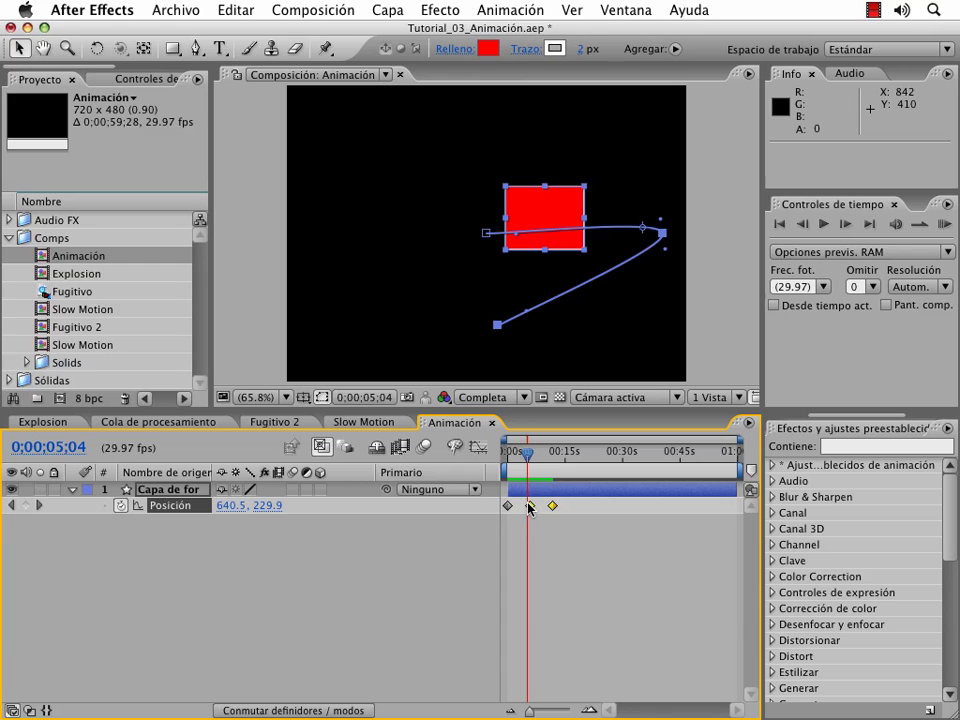
left_click_drag(544, 217, 514, 260)
mouse_move(612, 688)
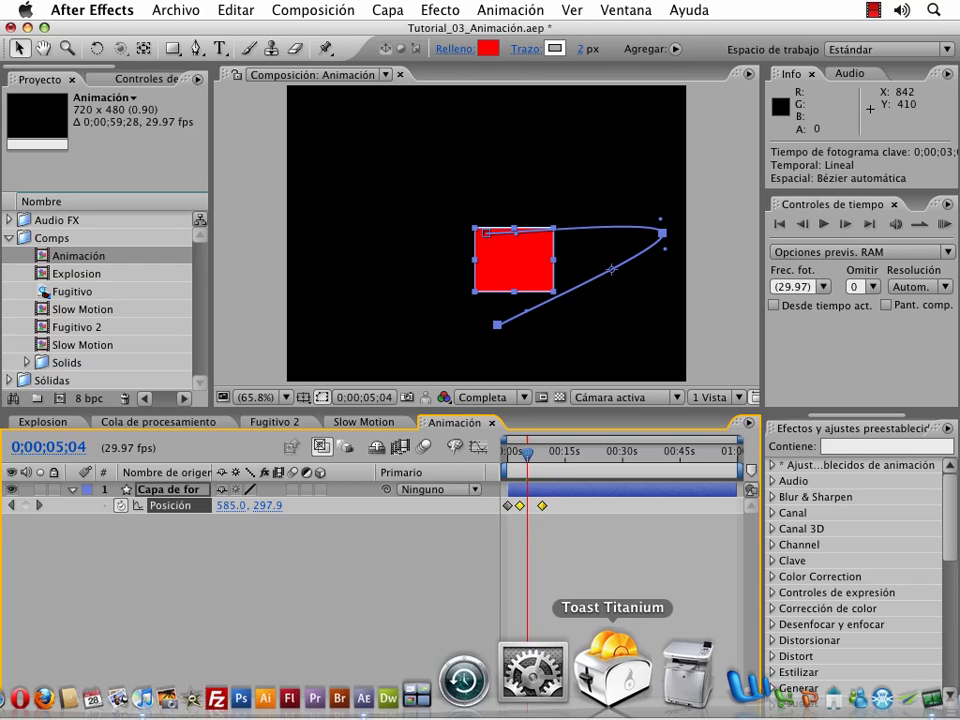
left_click_drag(737, 470, 547, 467)
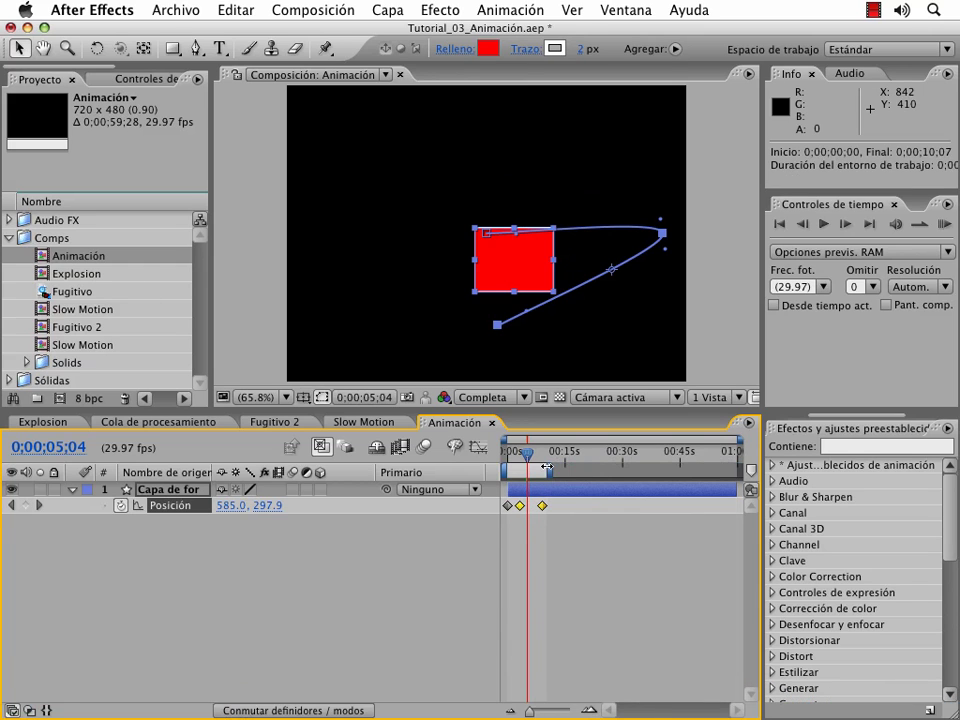
Move the 677.3, 240.0 Position keyframe exactly to 0;00;01;00
left_click_drag(529, 711, 564, 711)
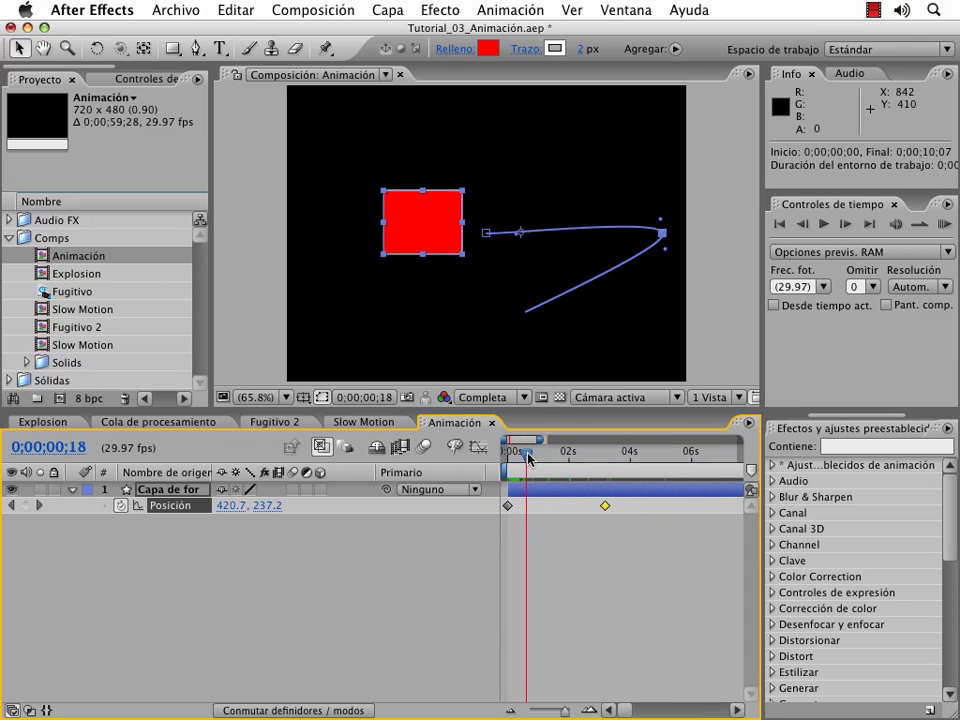
left_click_drag(630, 453, 531, 453)
left_click(52, 450)
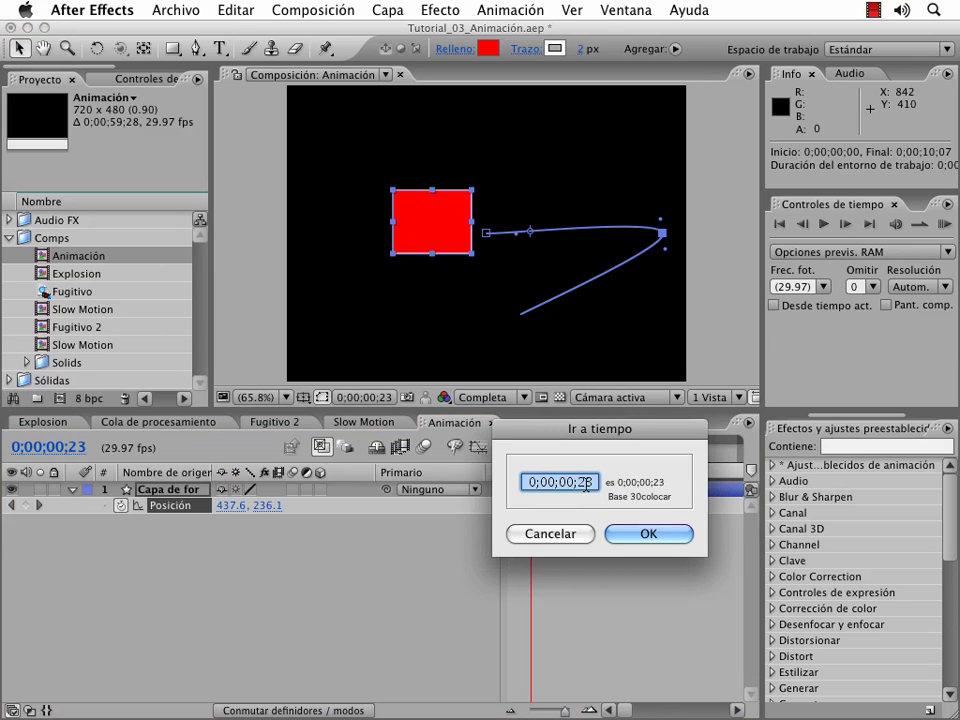
type("1")
key("Return")
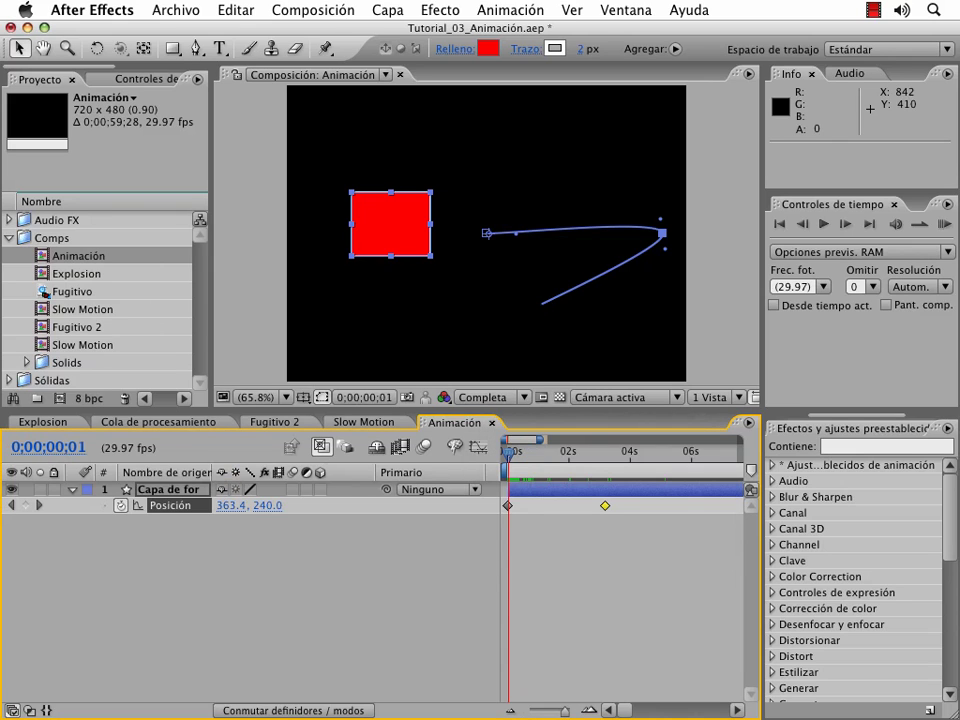
left_click(48, 447)
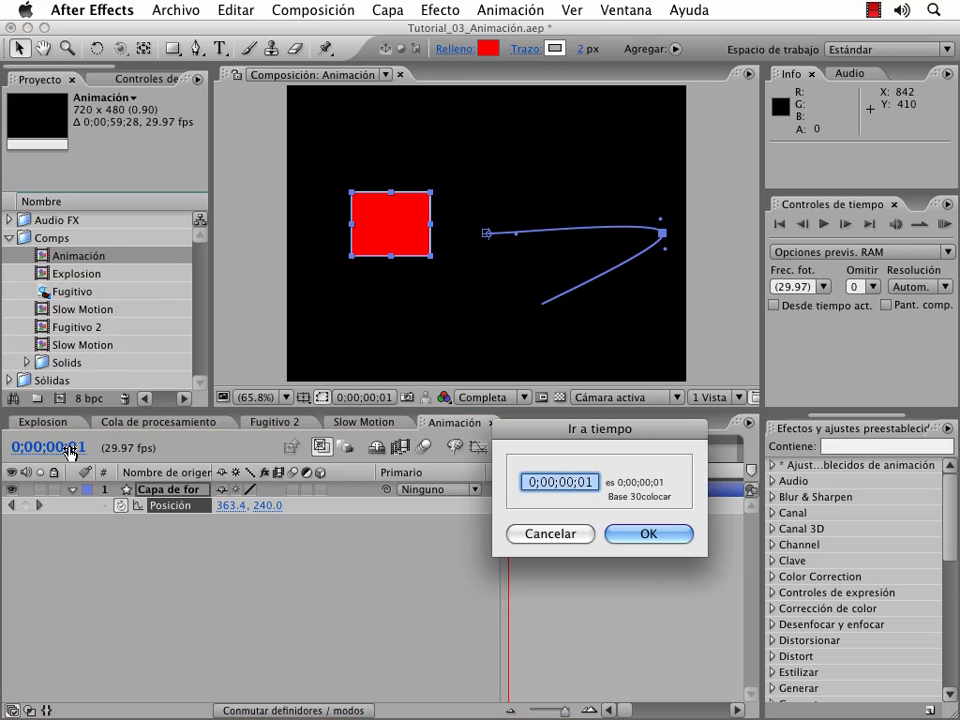
type("1:00")
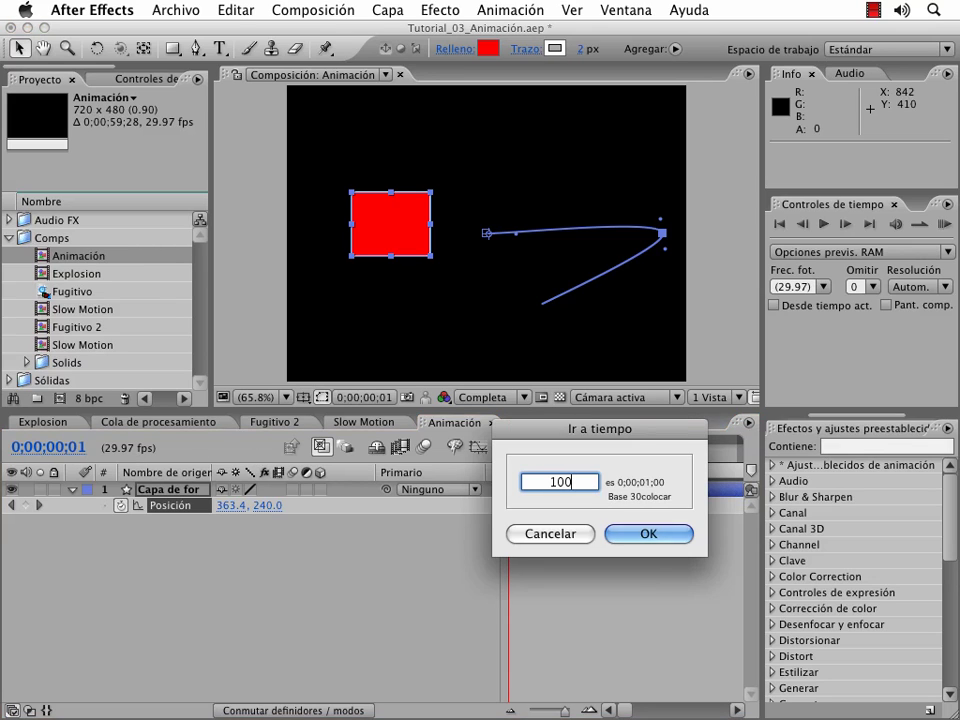
key("Return")
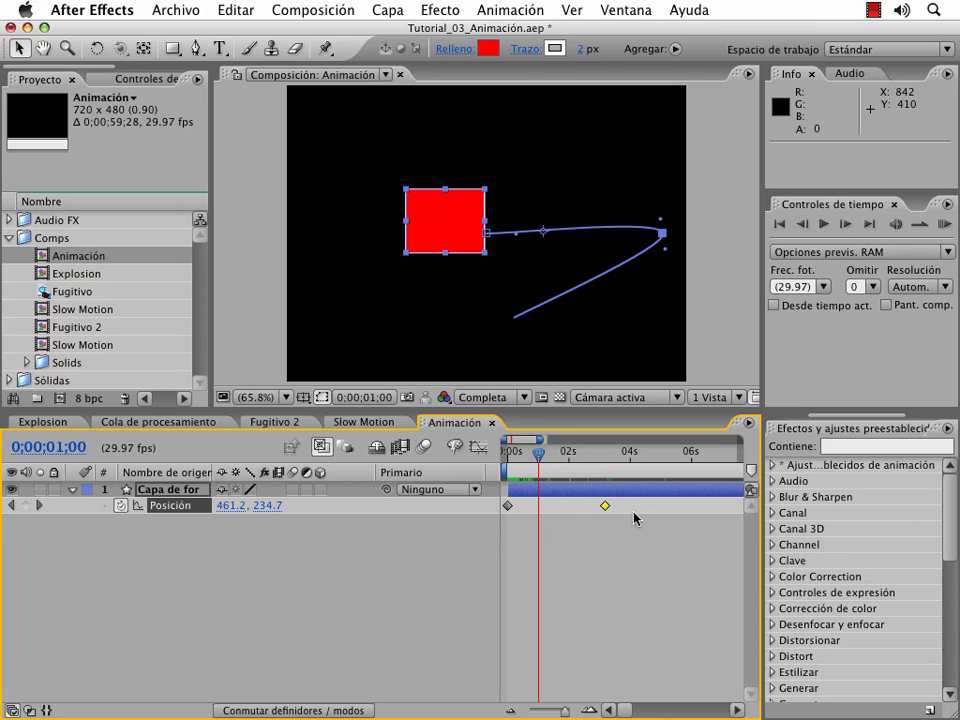
left_click_drag(606, 510, 539, 512)
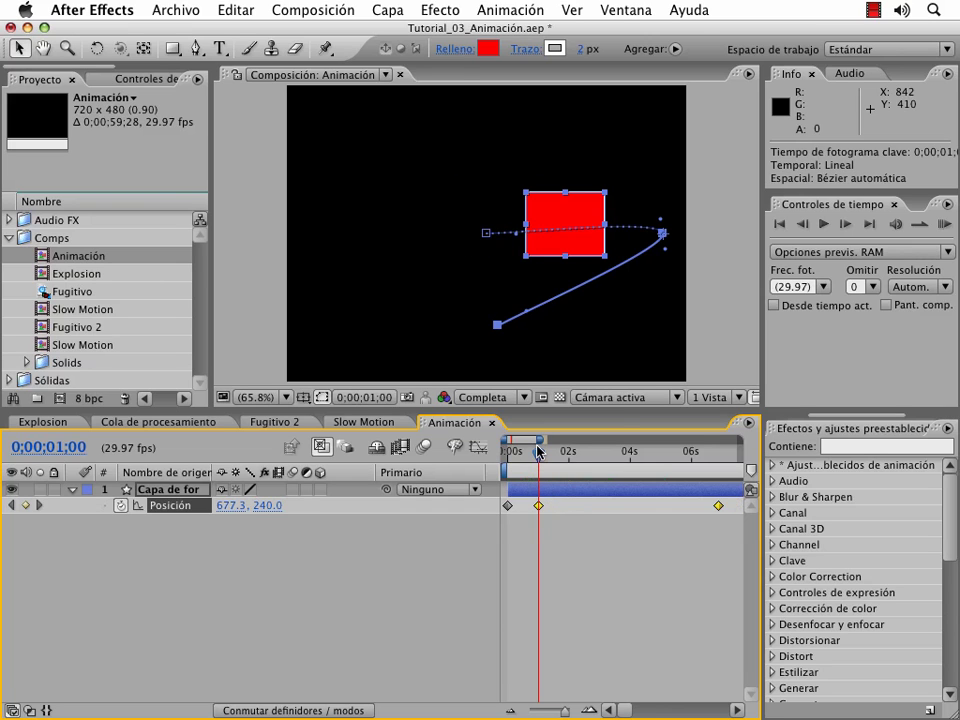
RAM-preview the motion, then drag the last Position keyframe from about 6 s back to 2.7 s
left_click(510, 457)
mouse_move(510, 457)
left_mouse_down()
mouse_move(535, 457)
mouse_move(507, 457)
left_mouse_up()
left_click(596, 574)
left_click(507, 505)
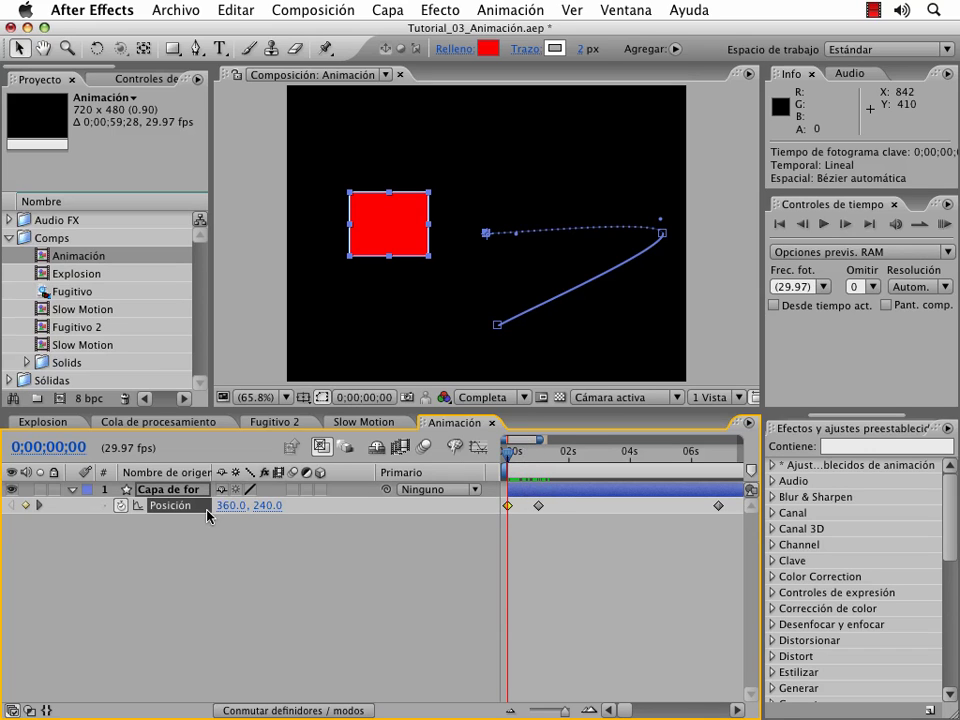
left_click(540, 455)
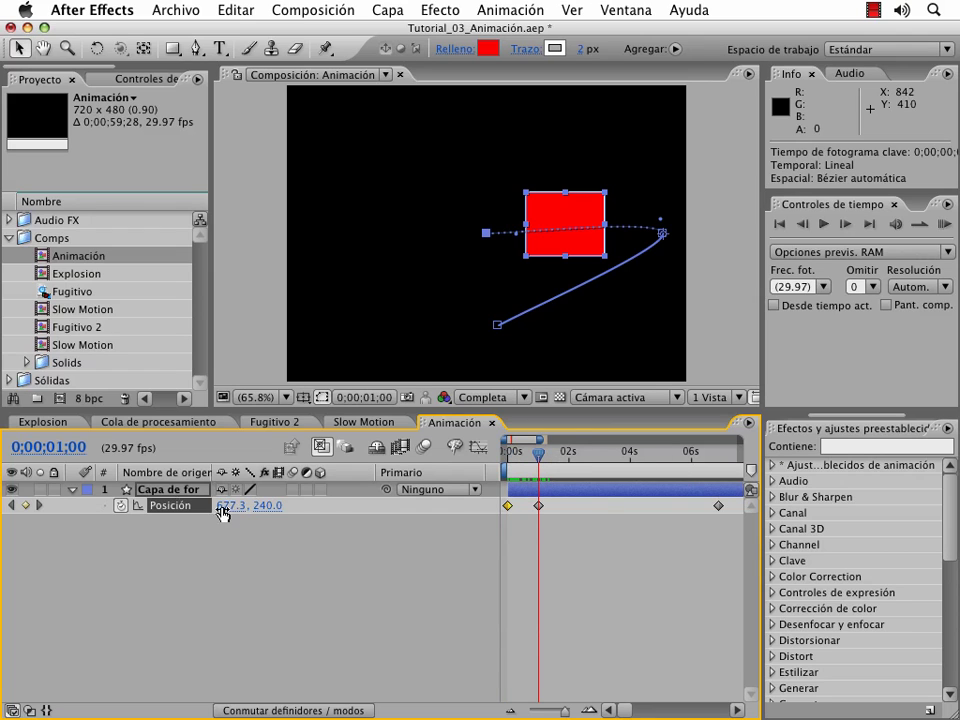
left_click(944, 224)
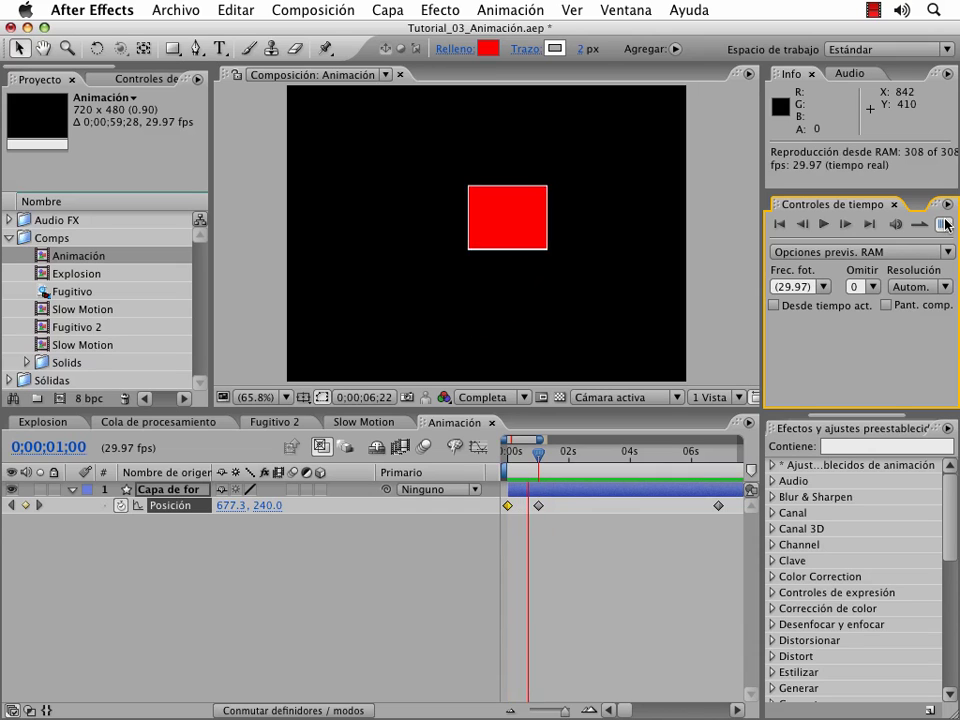
left_click(944, 224)
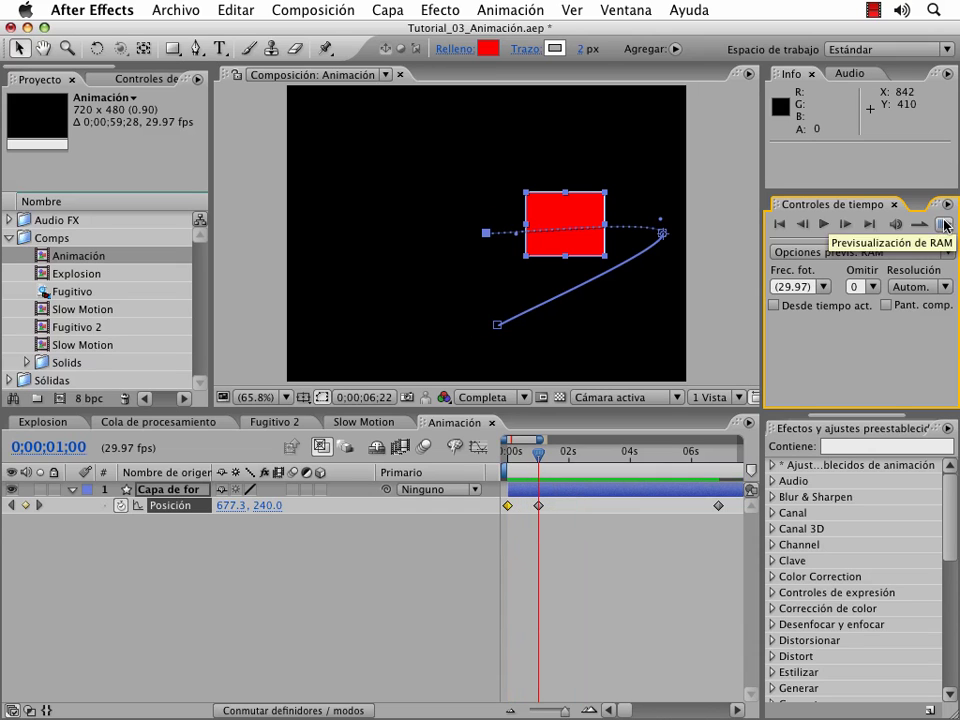
left_click_drag(720, 508, 592, 508)
left_click(562, 527)
mouse_move(538, 460)
left_mouse_down()
mouse_move(516, 461)
mouse_move(547, 467)
mouse_move(531, 462)
mouse_move(539, 462)
left_mouse_up()
Apply Easy Ease (Fácil) to the 1-second Position keyframe at 677.3, 240.0 and preview it
left_click(538, 506)
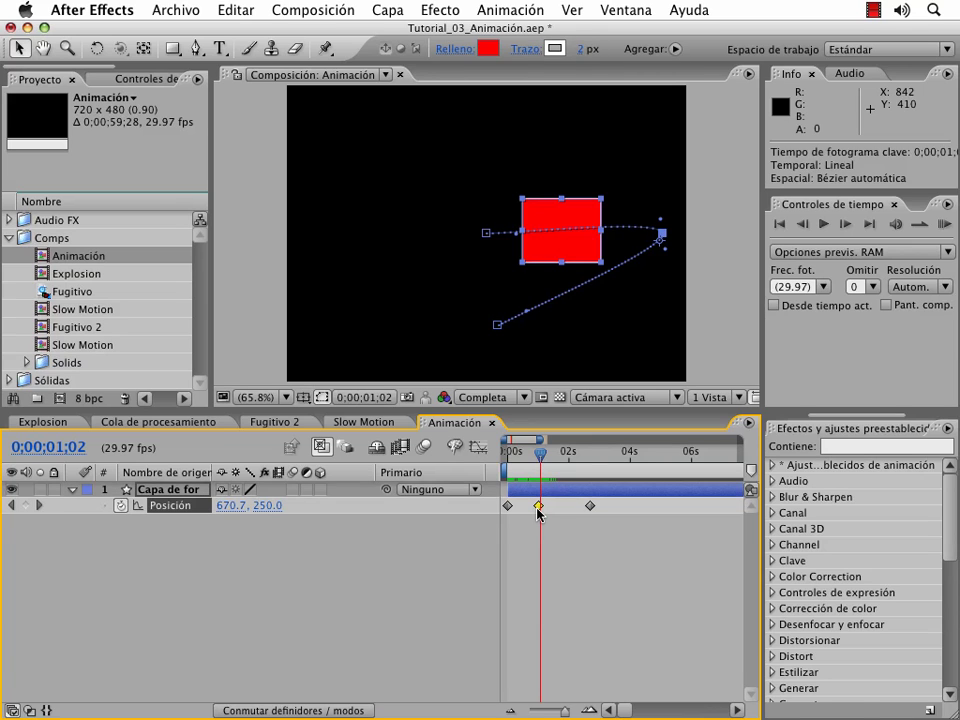
right_click(538, 507)
mouse_move(617, 700)
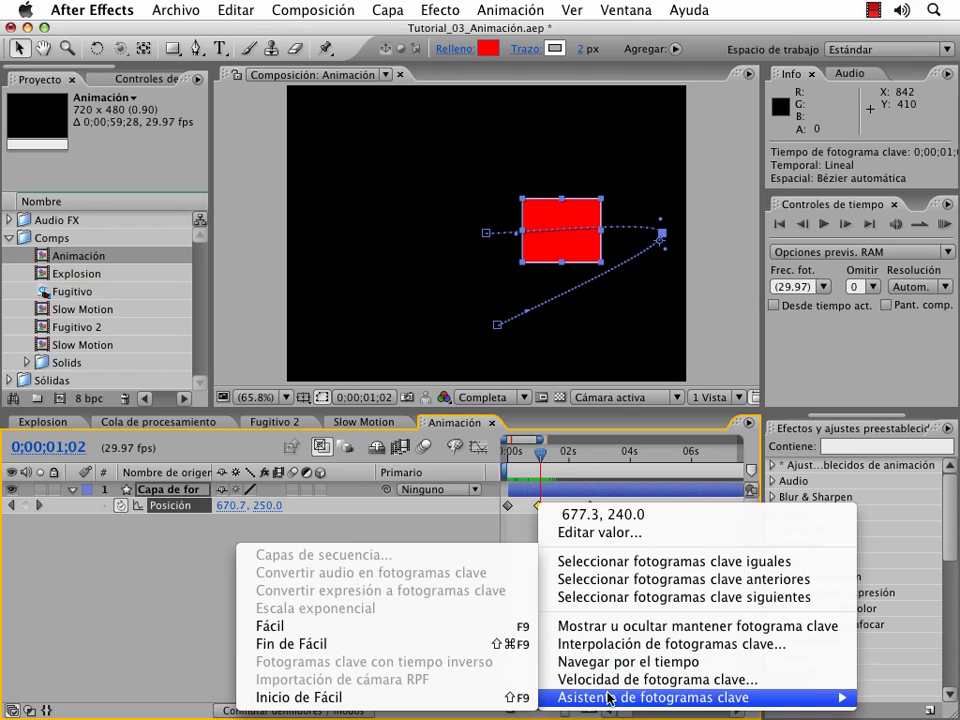
left_click(500, 627)
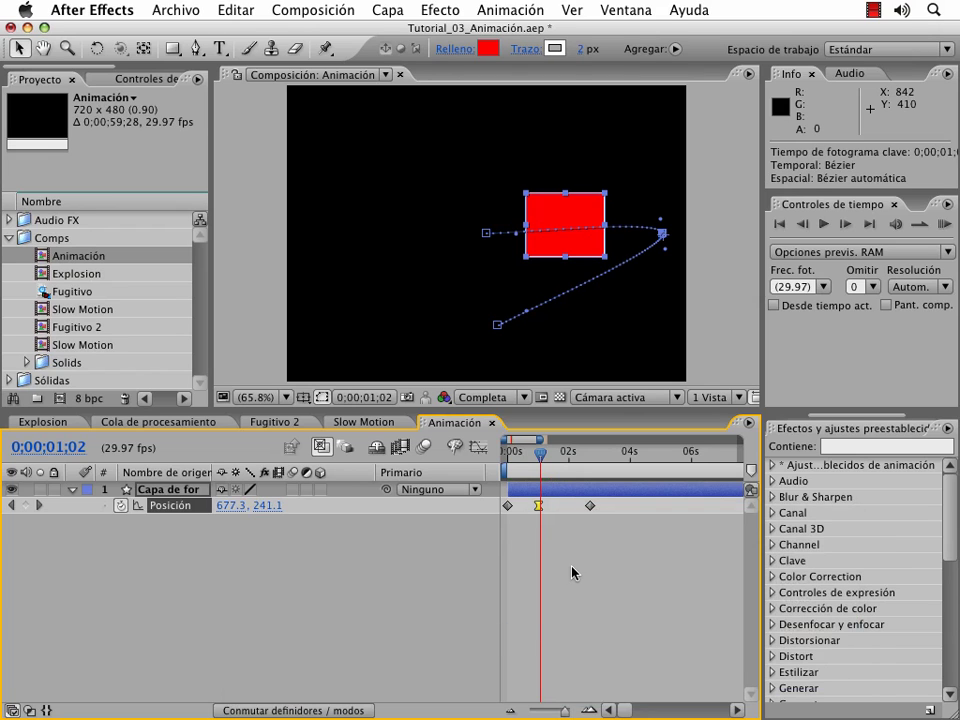
left_click_drag(543, 465, 561, 456)
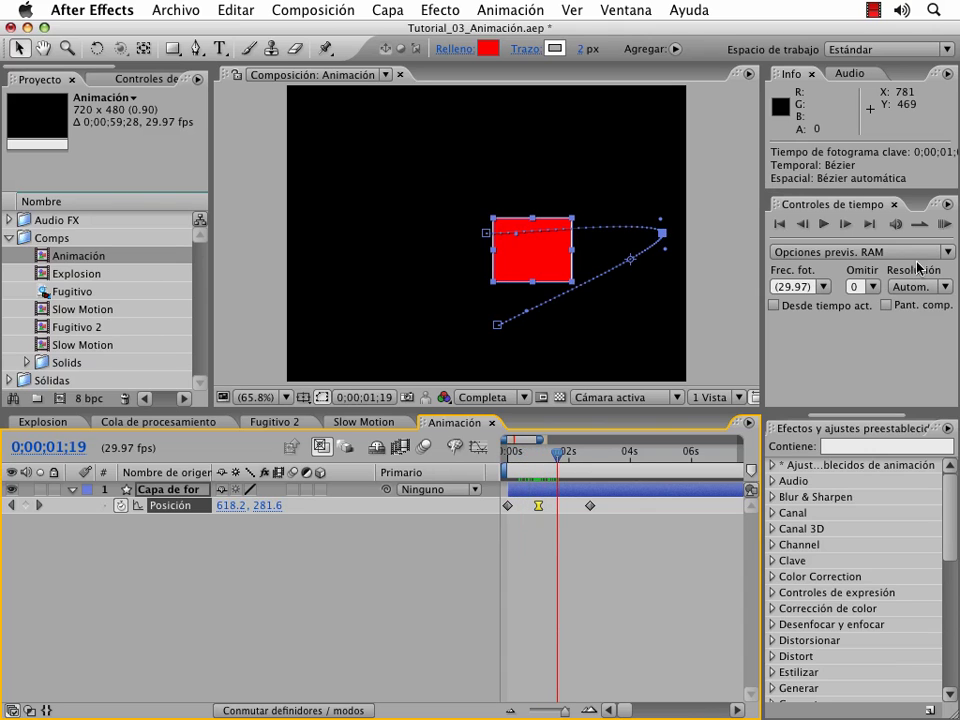
left_click(944, 225)
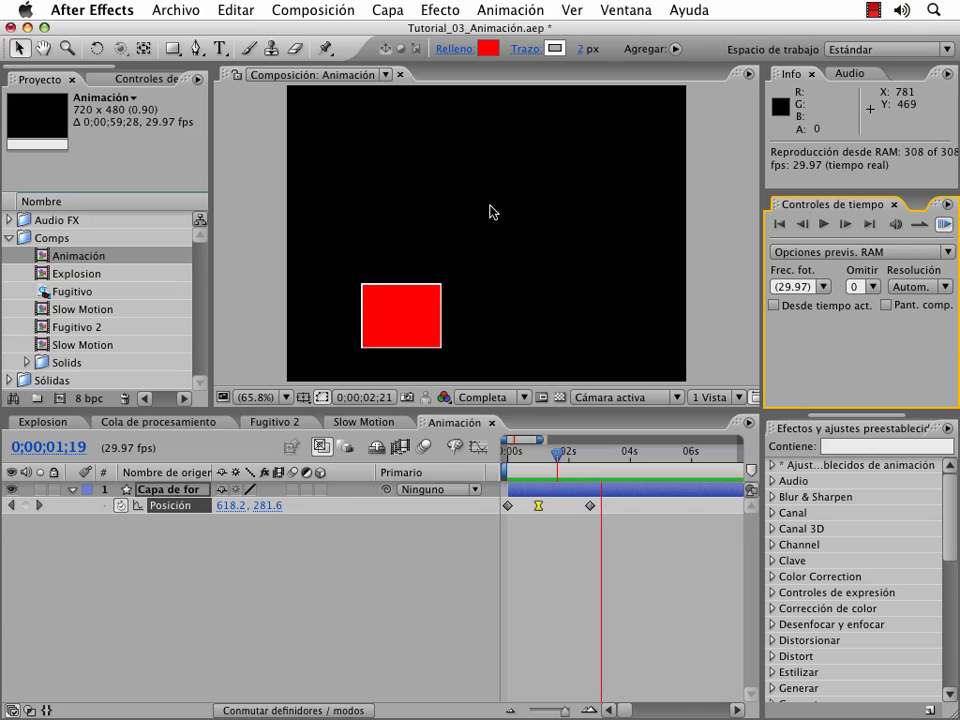
scroll(650, 525, "right", 3)
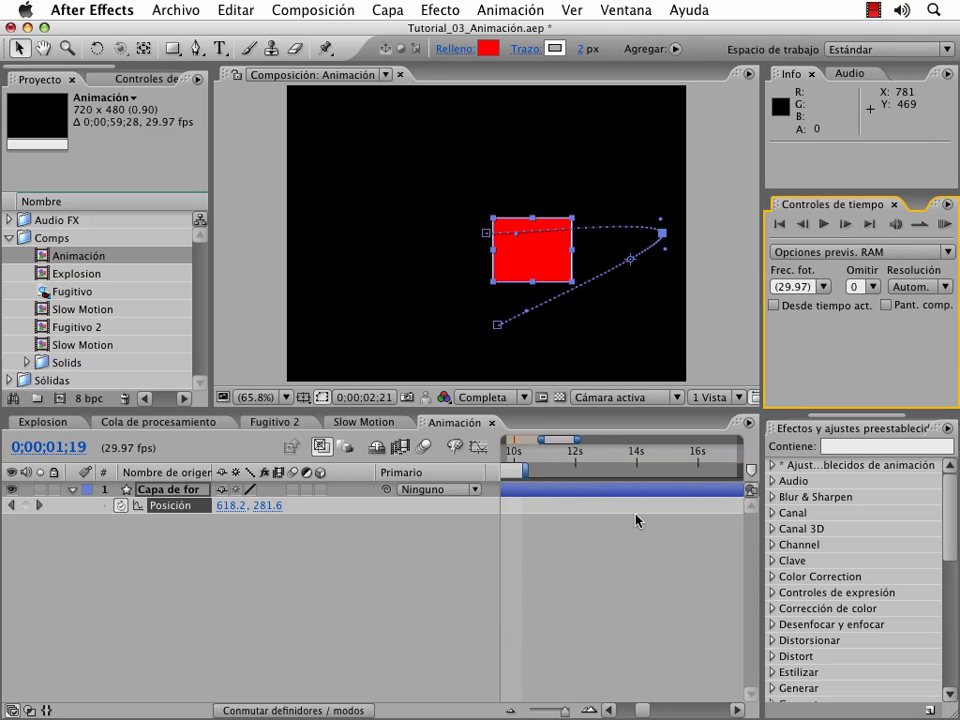
End the work area at 0;00;02;28 and RAM-preview the square's motion on a loop
left_click_drag(560, 466, 601, 466)
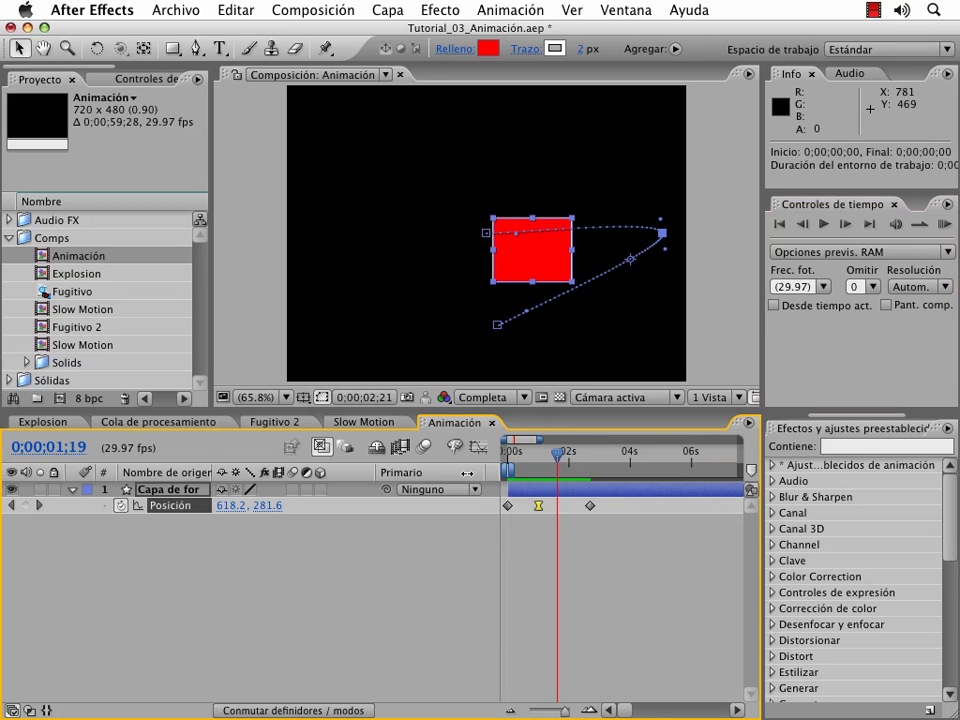
left_click(920, 226)
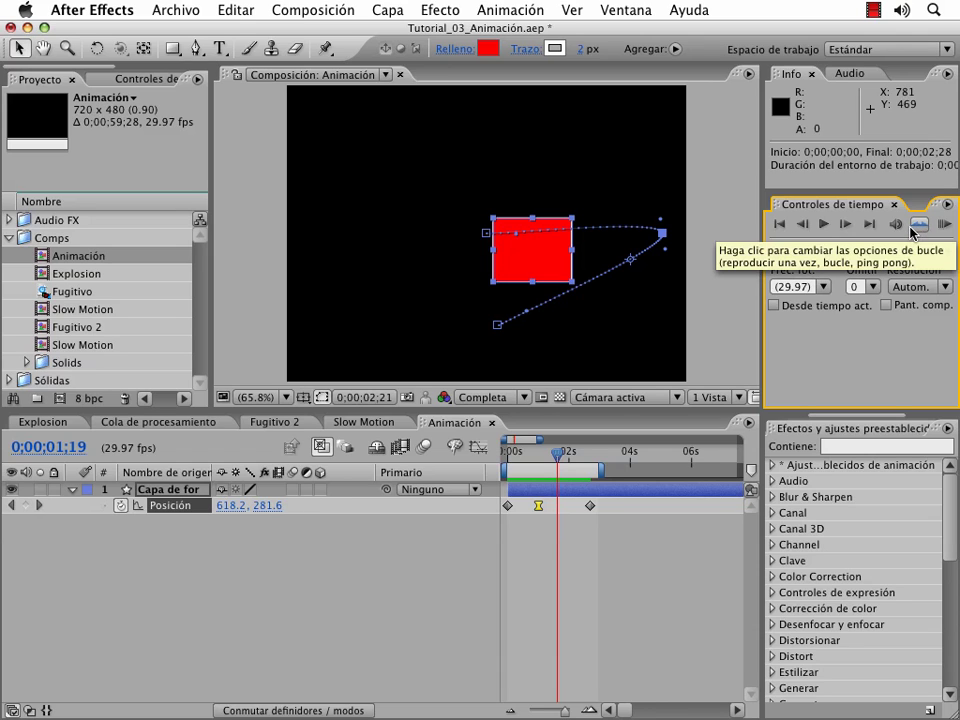
left_click(947, 226)
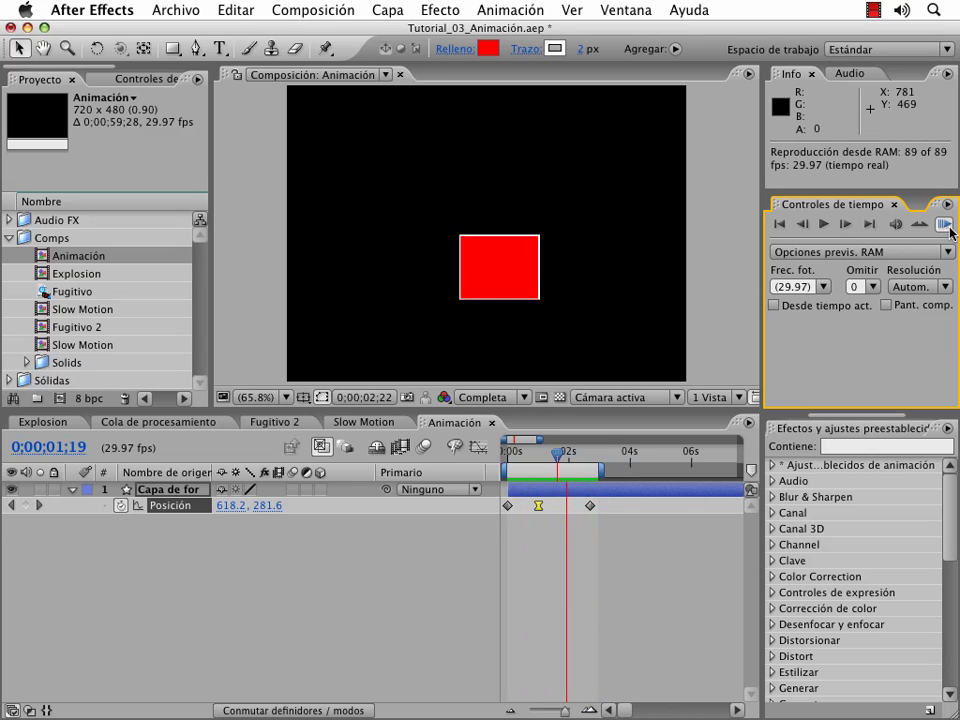
left_click(948, 230)
left_click(919, 225)
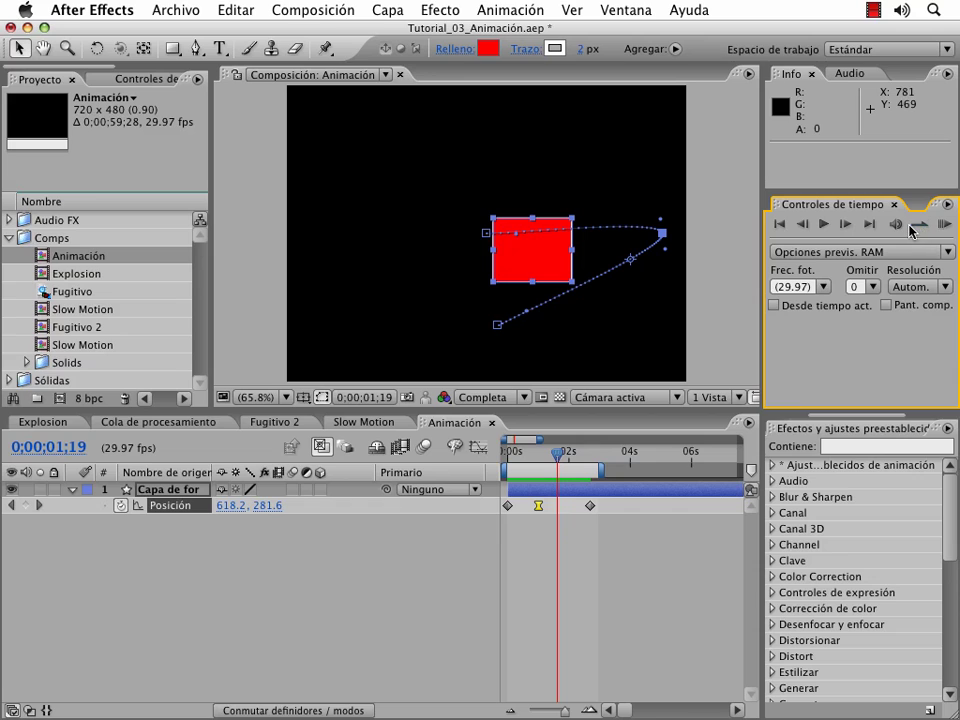
left_click_drag(510, 453, 602, 453)
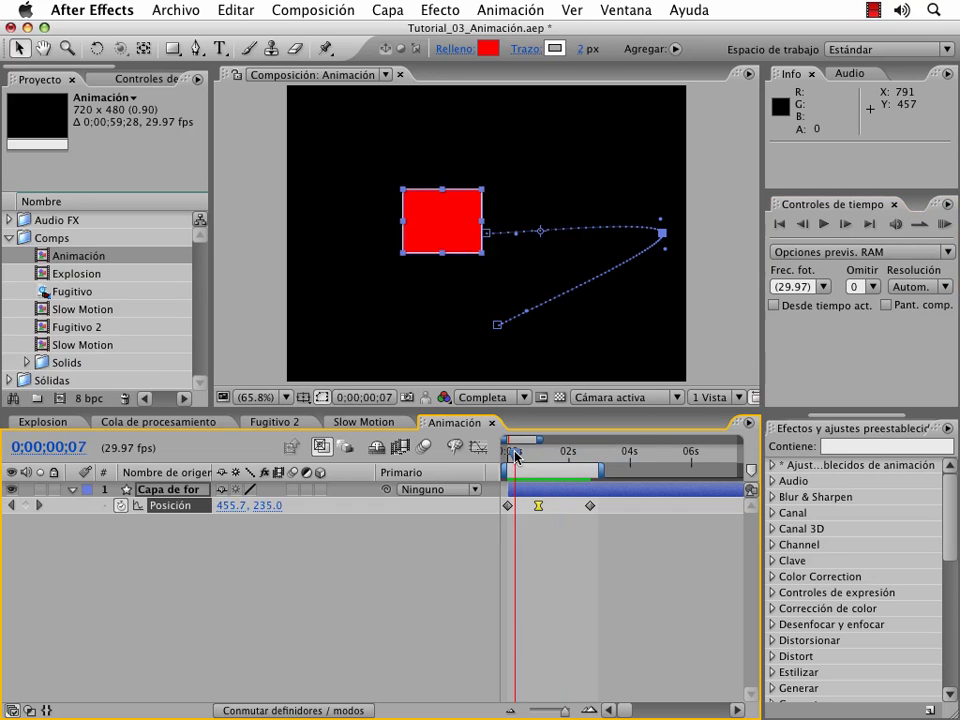
left_click(943, 224)
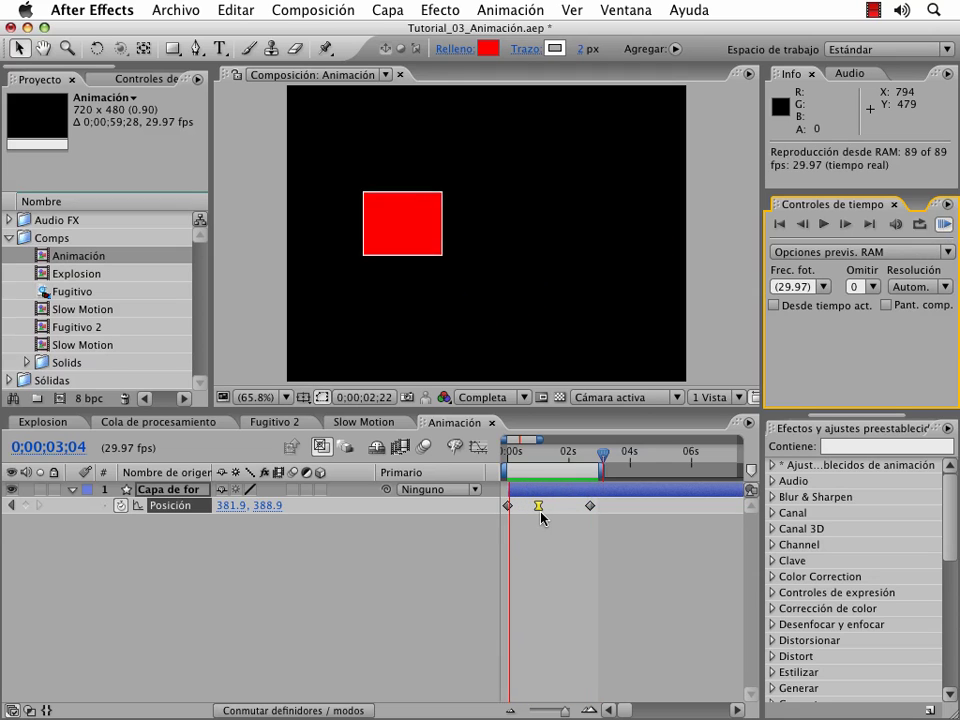
left_click(570, 537)
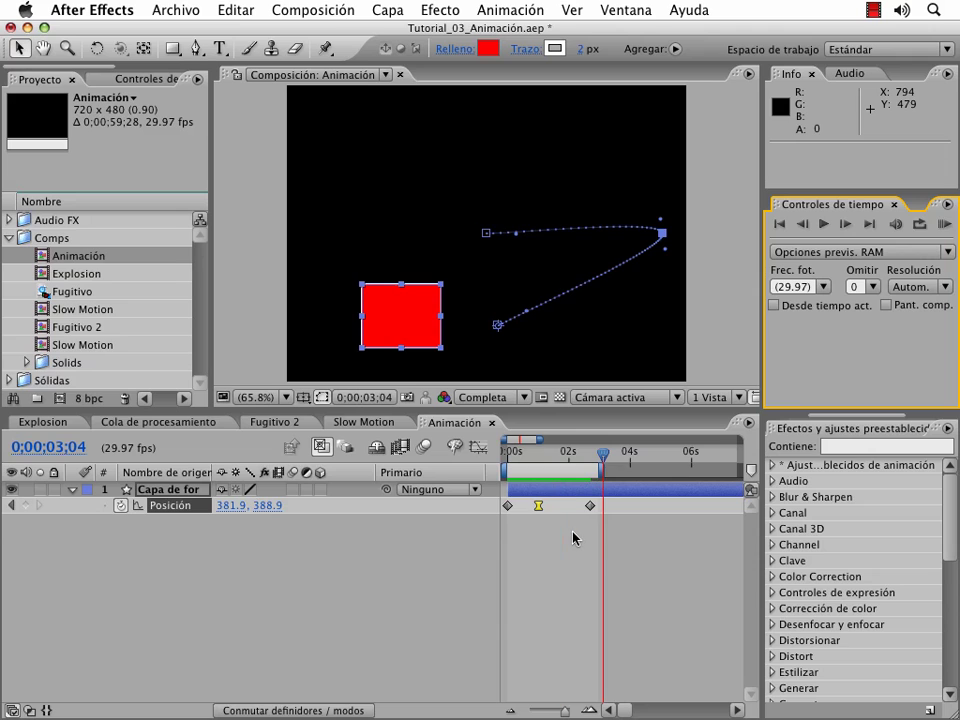
left_click_drag(591, 452, 553, 452)
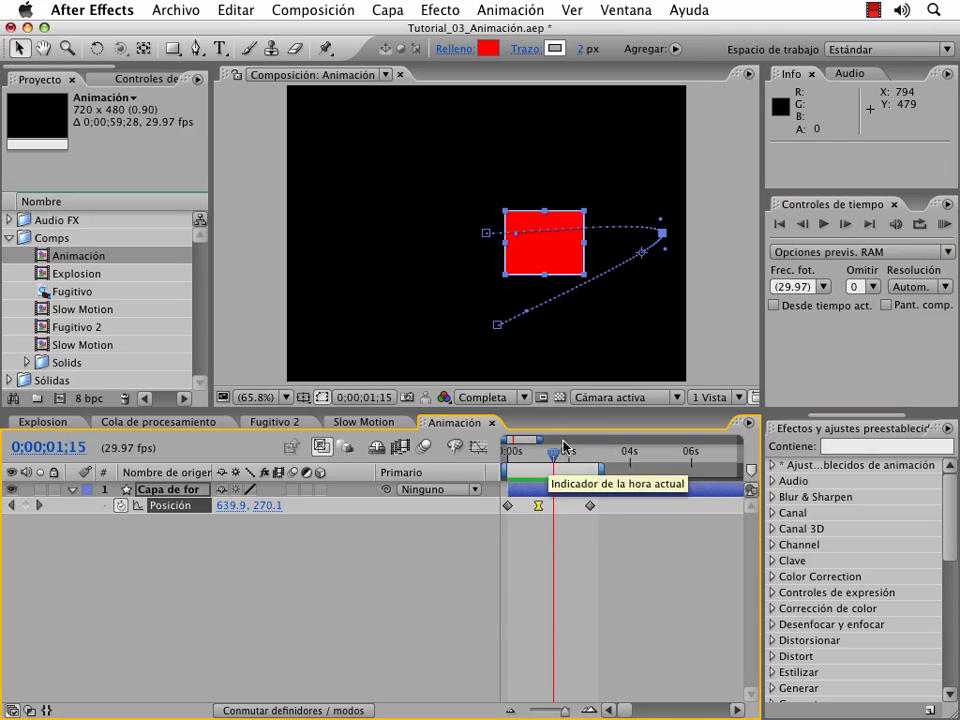
Show the square's Opacity and set a starting Opacity keyframe at 0 seconds
left_click(176, 492)
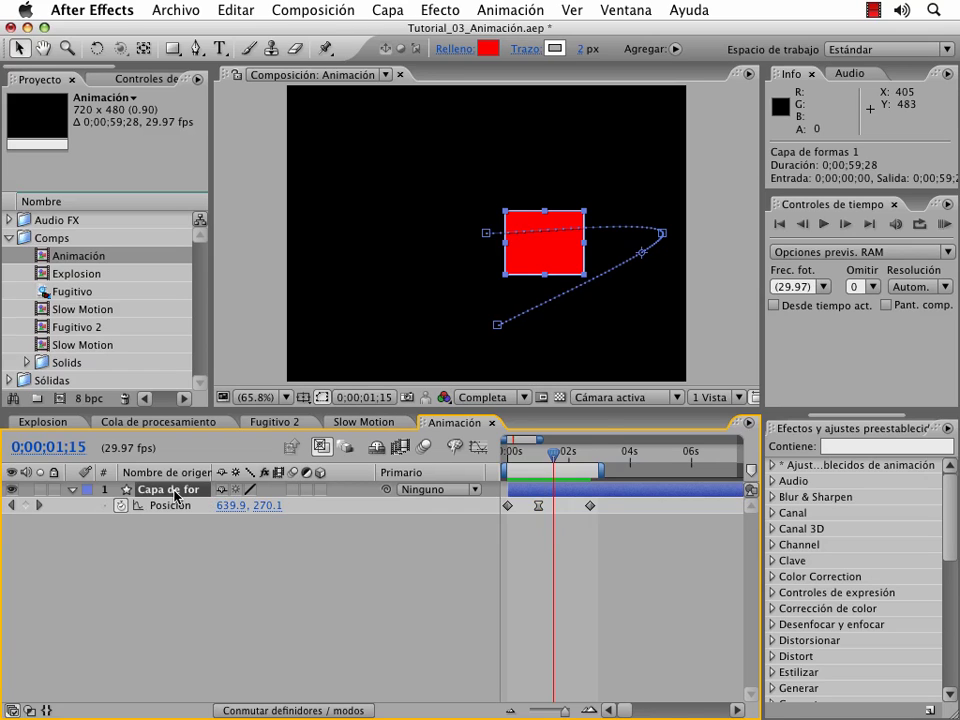
key("End")
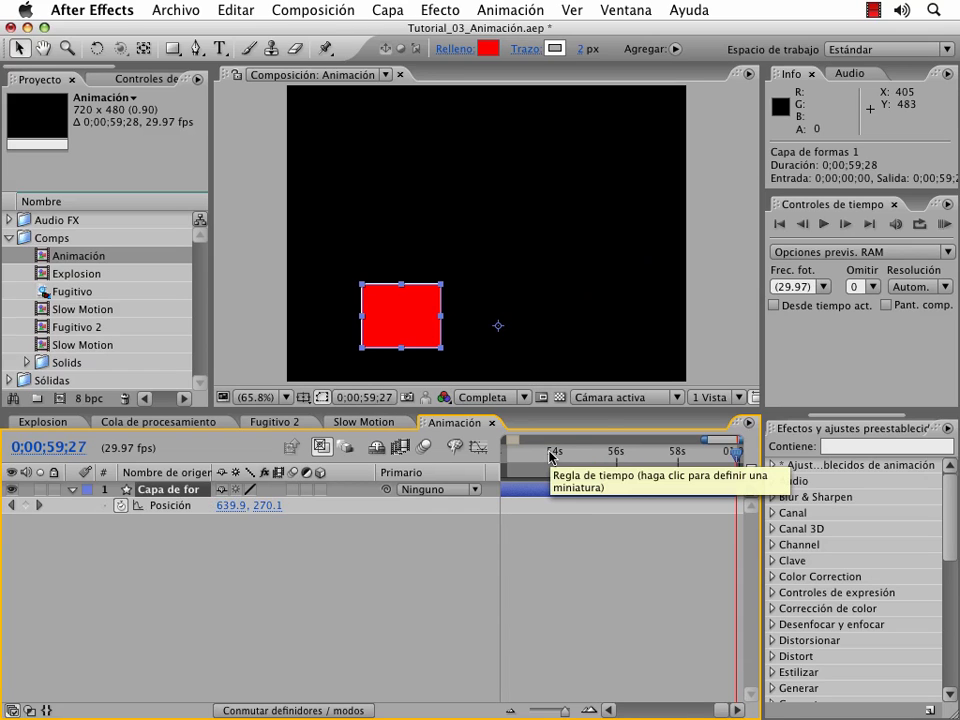
key("t")
scroll(625, 451, "left", 10)
left_click_drag(525, 450, 540, 451)
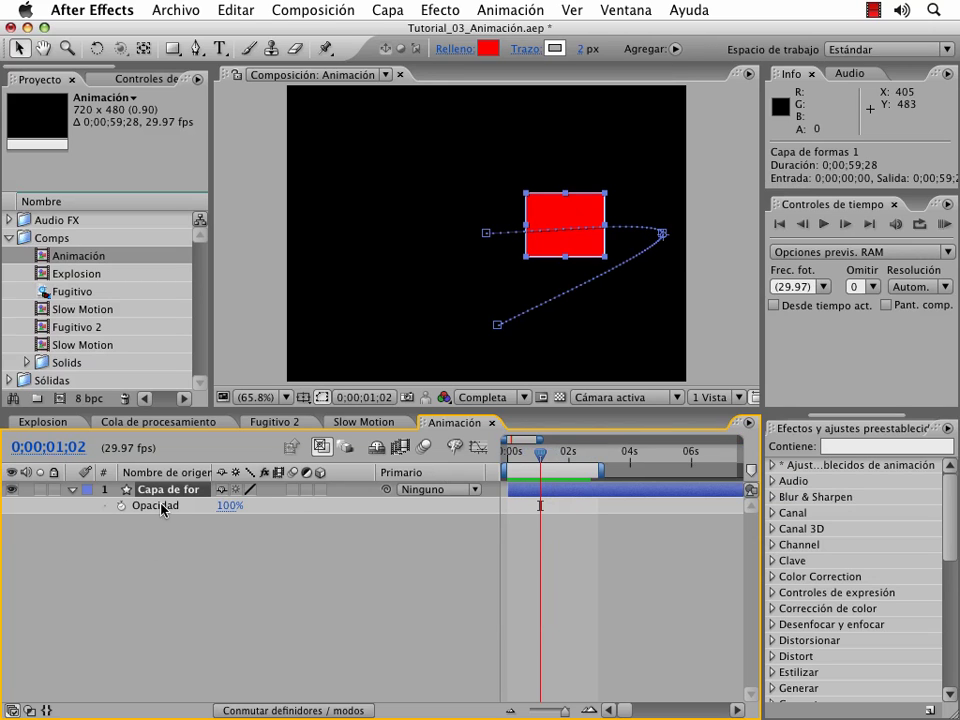
left_click(121, 506)
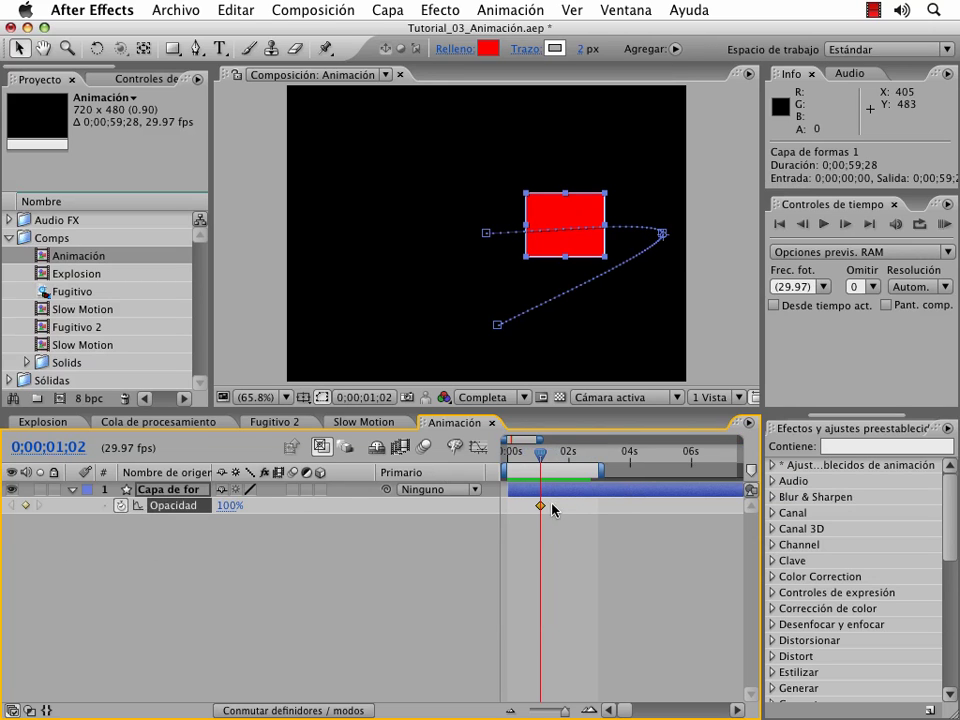
left_click_drag(541, 506, 496, 511)
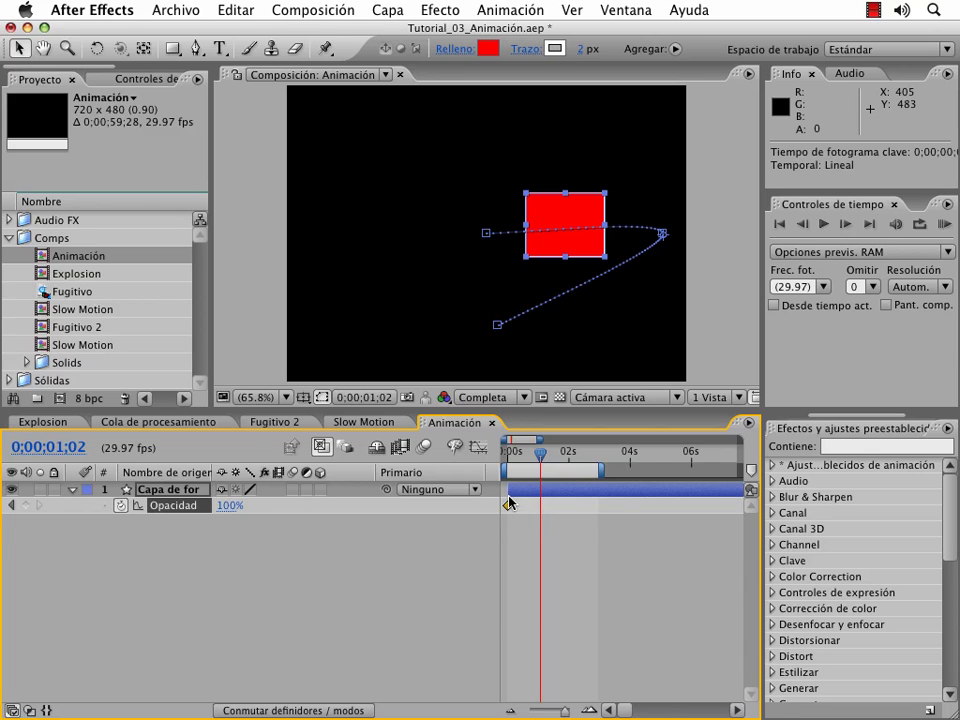
Fade the square to 78% opacity at 0;00;02;01 and RAM-preview the fade
left_click_drag(230, 505, 120, 509)
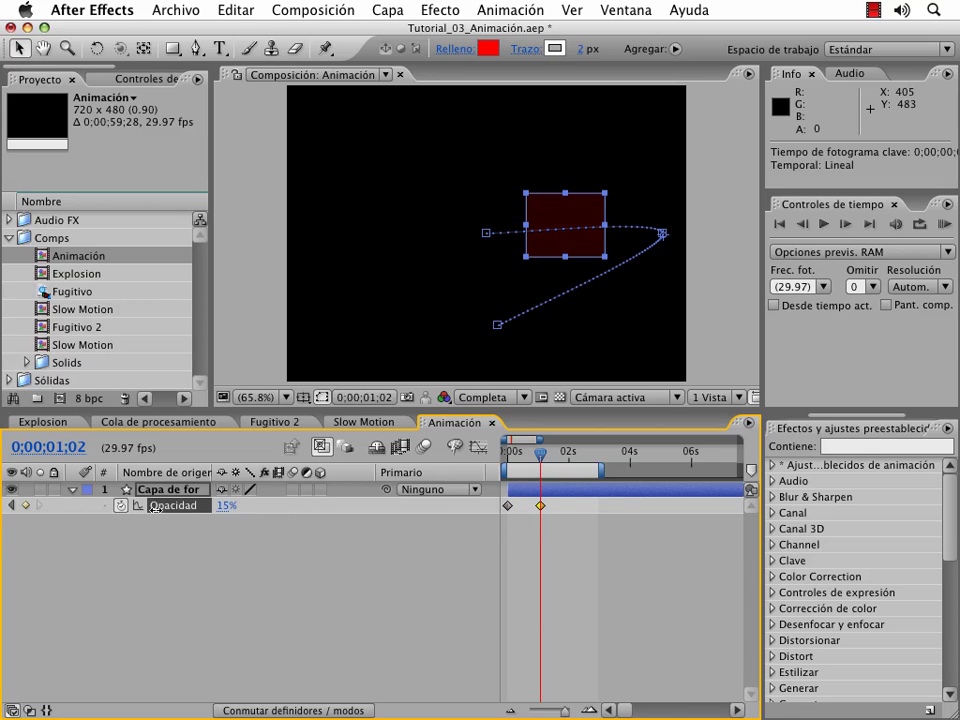
left_click(326, 549)
key("space")
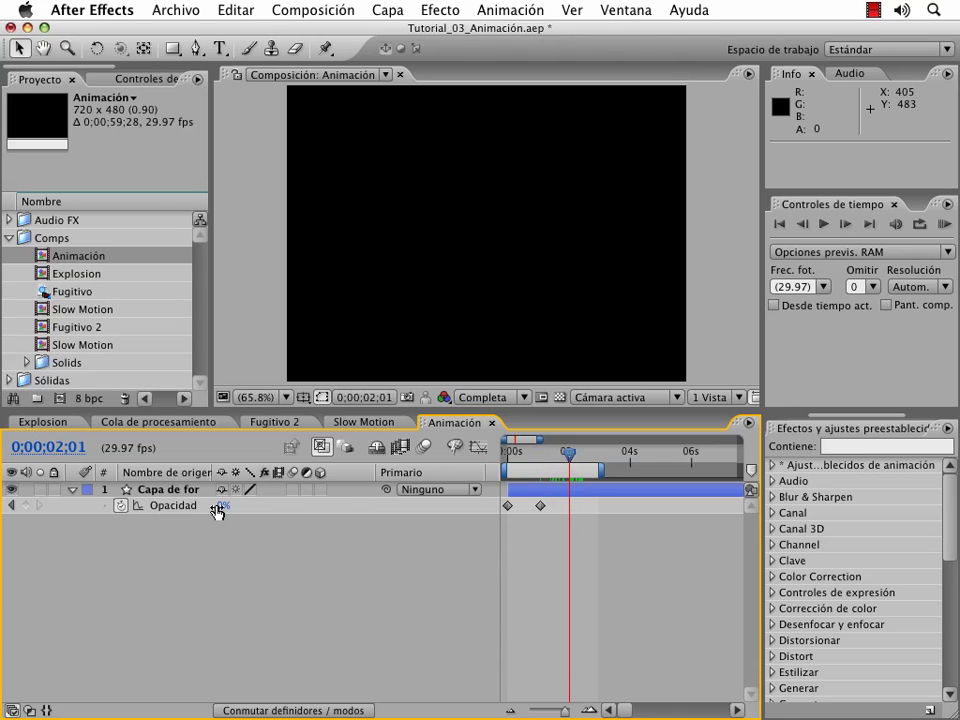
left_click_drag(218, 507, 446, 473)
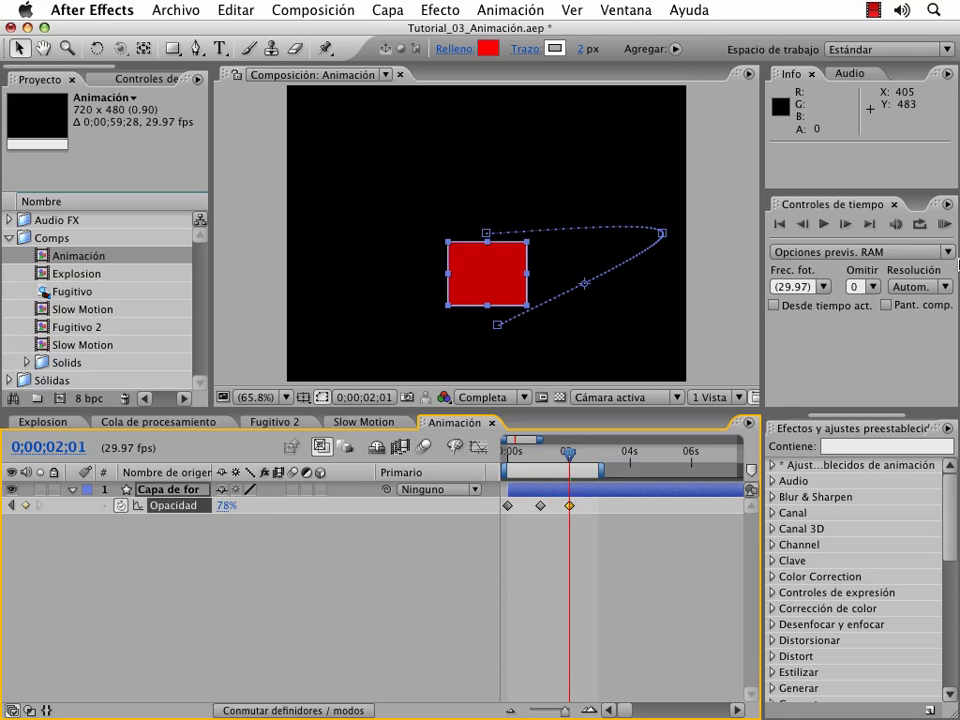
left_click(943, 224)
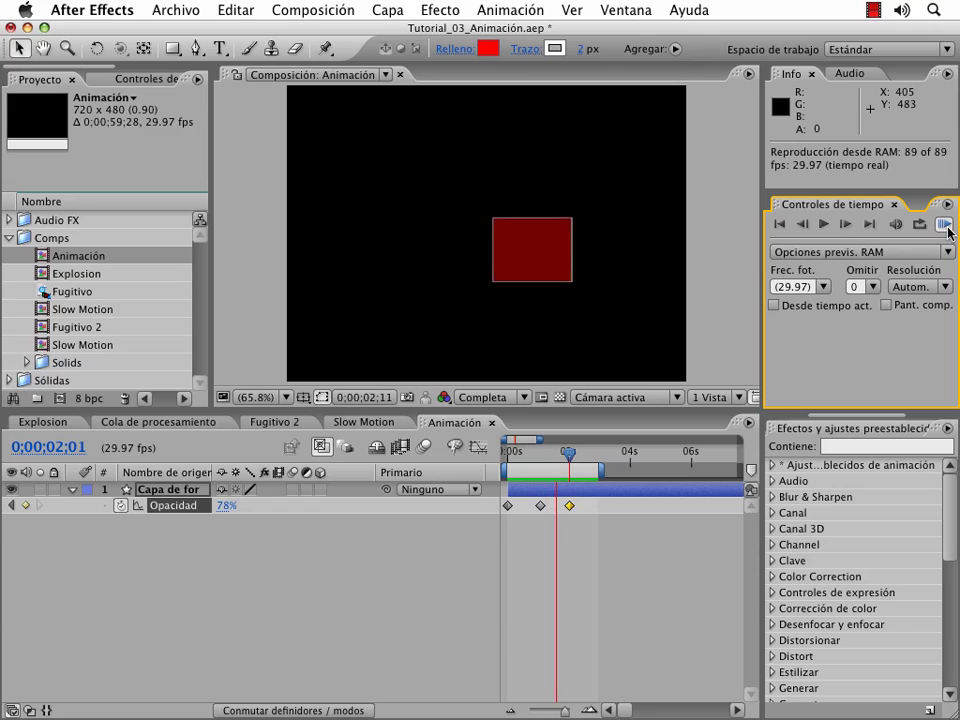
left_click(944, 226)
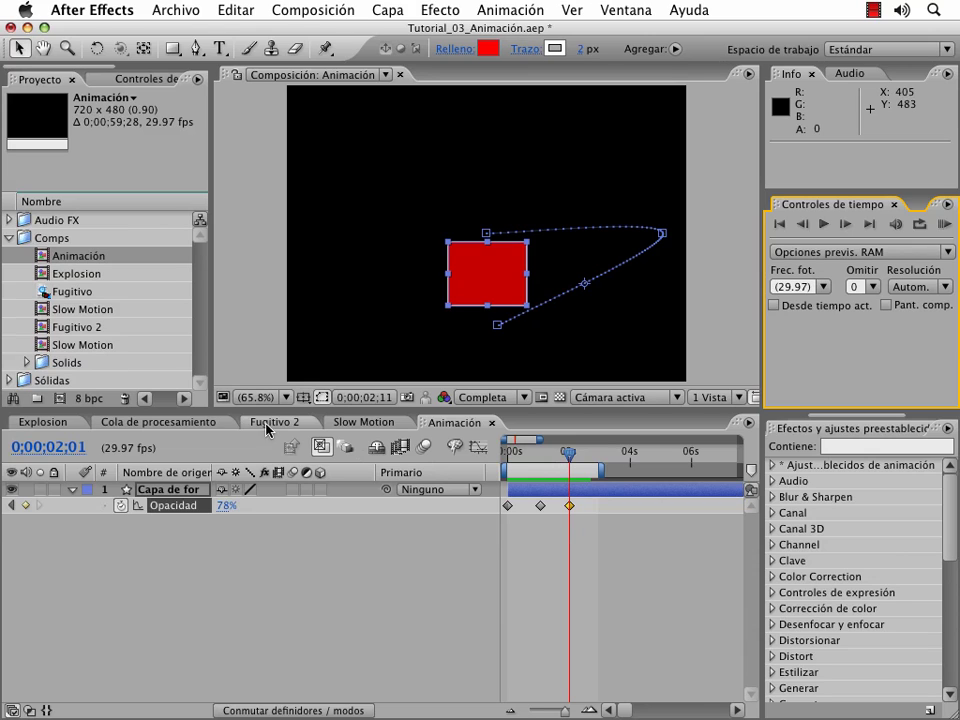
Apply the Desenfoque rápido blur effect to the red square's shape layer
left_click(173, 490)
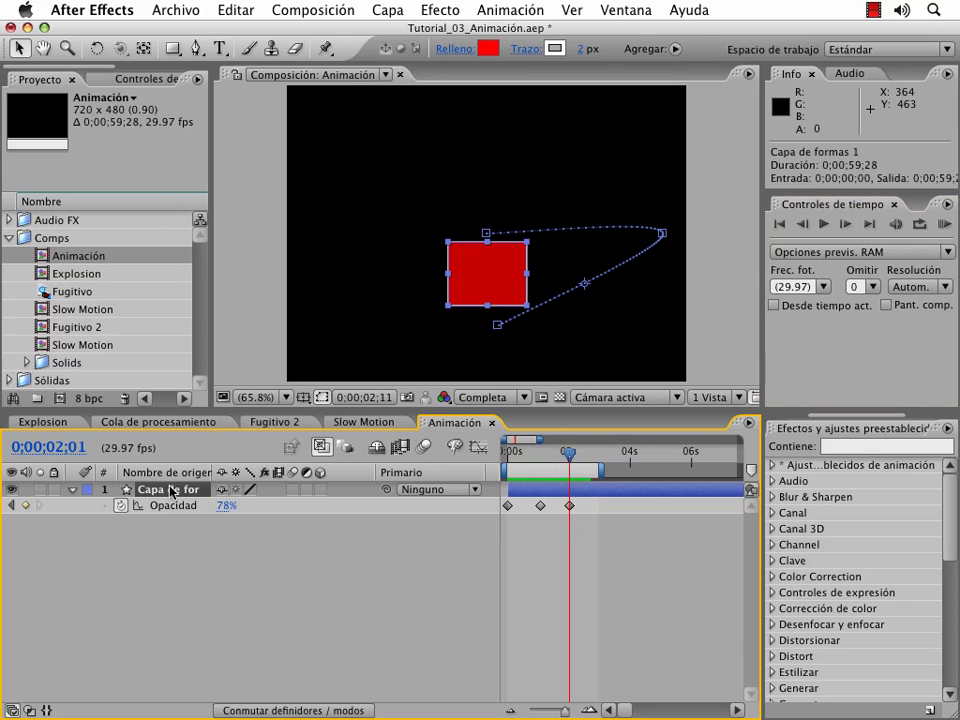
key("ctrl+5")
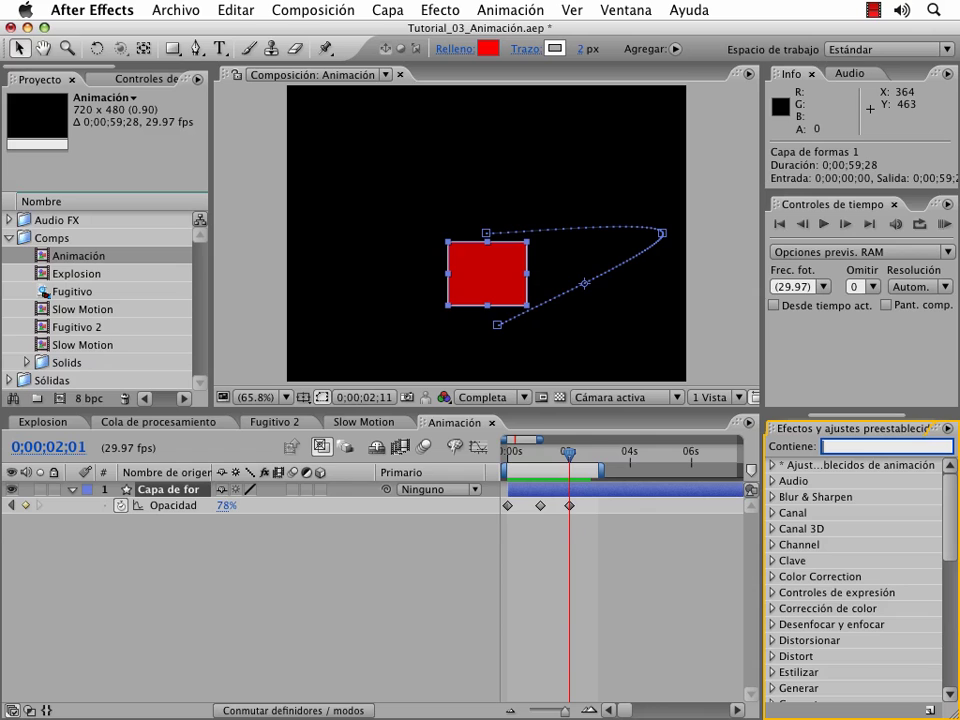
type("desen")
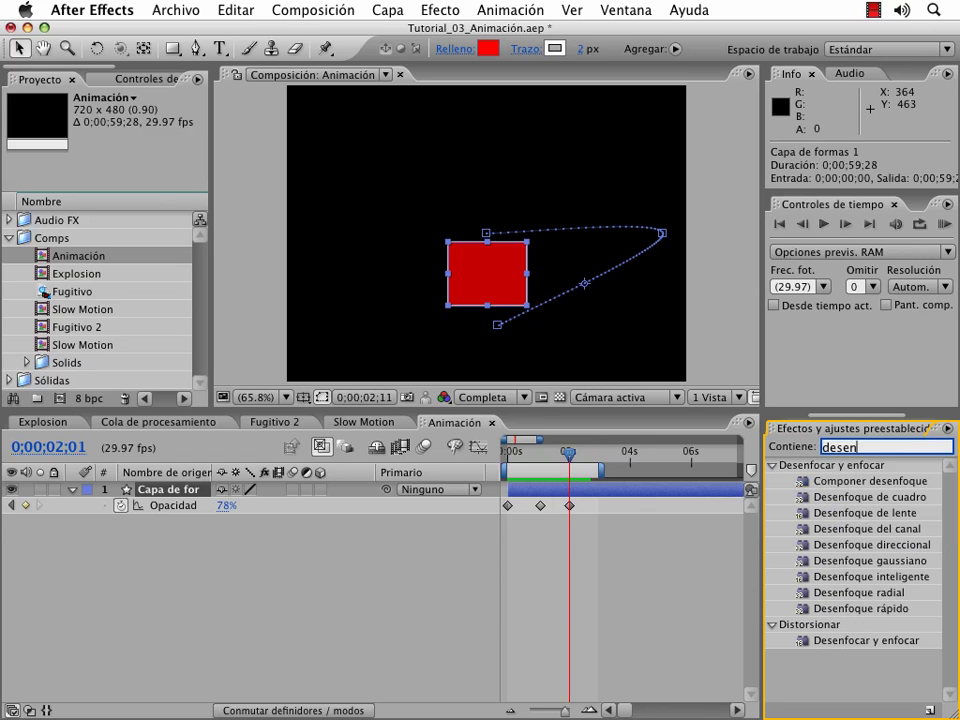
type("foque")
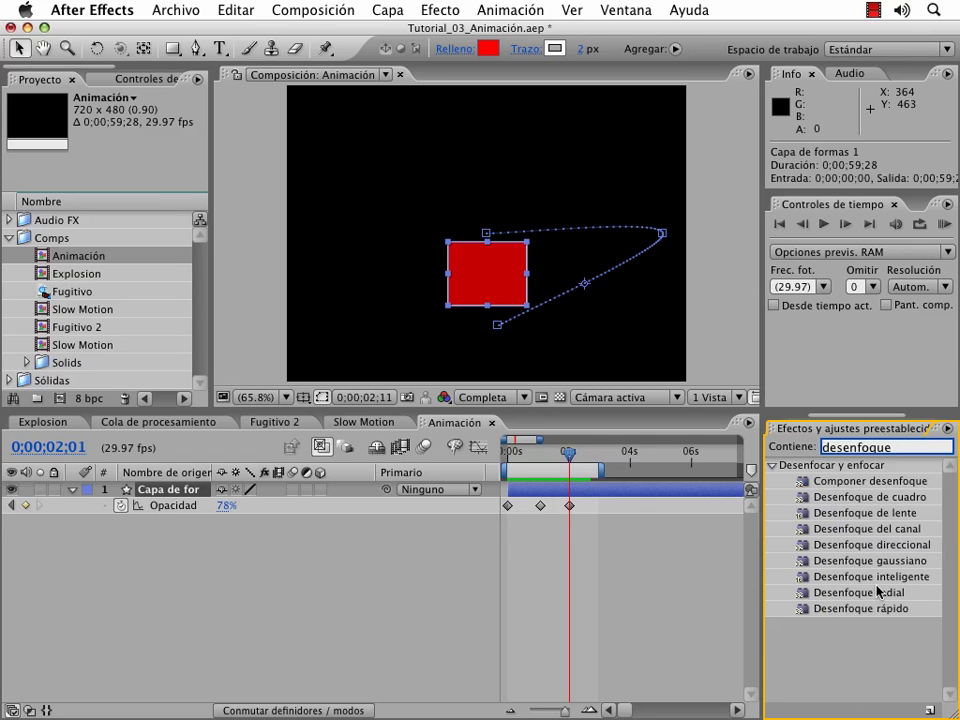
left_click_drag(831, 608, 511, 460)
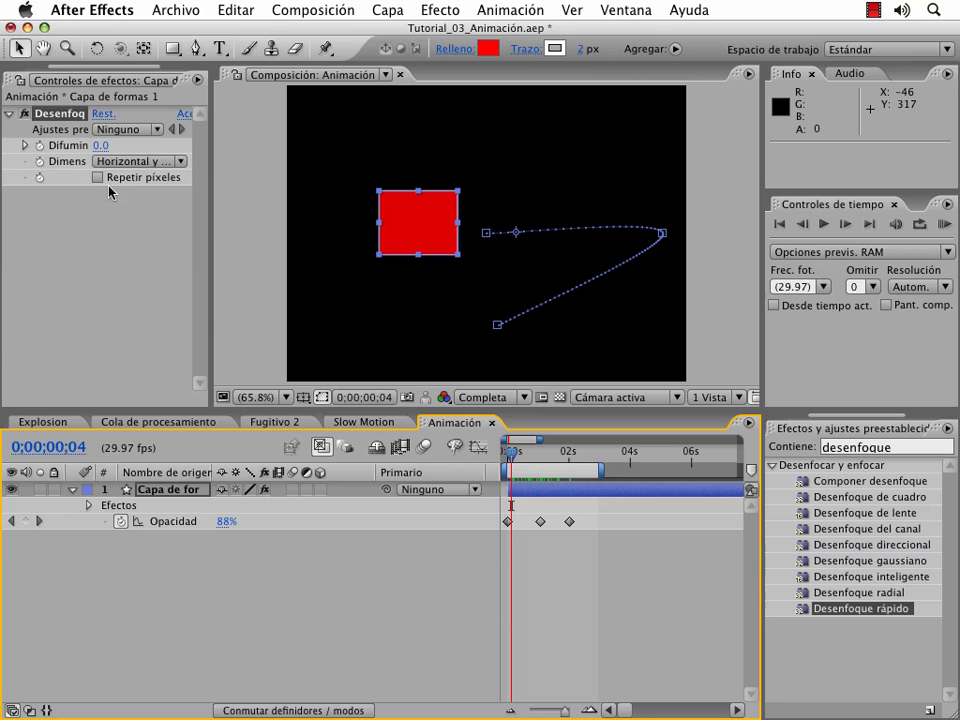
Set a Difuminación keyframe of 0.0 at 0;00 on the blur
left_click_drag(216, 292, 330, 284)
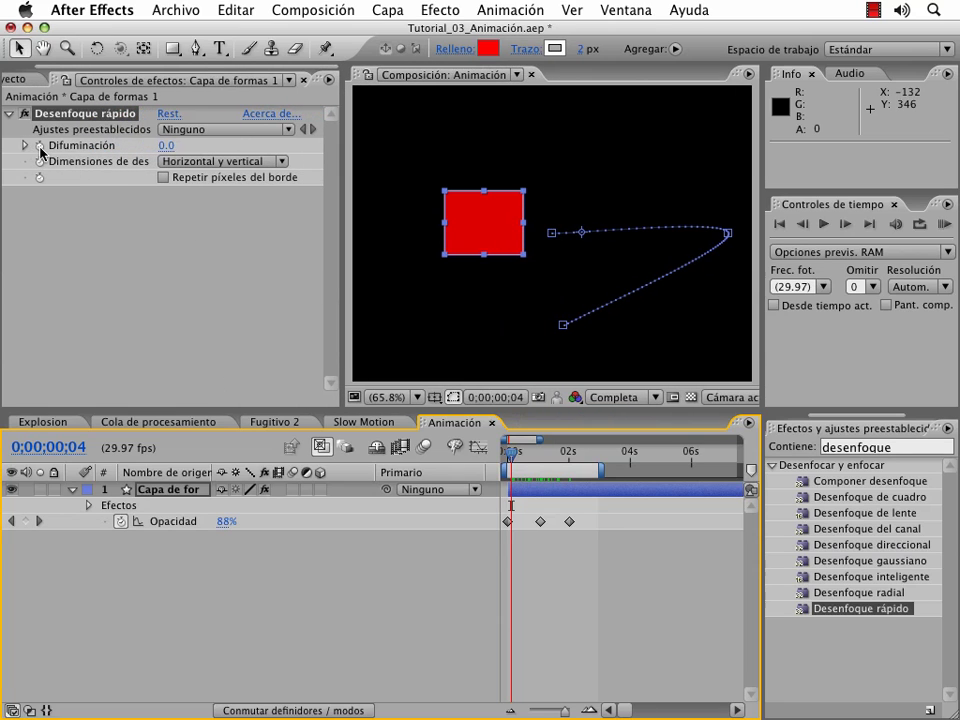
left_click_drag(510, 454, 368, 338)
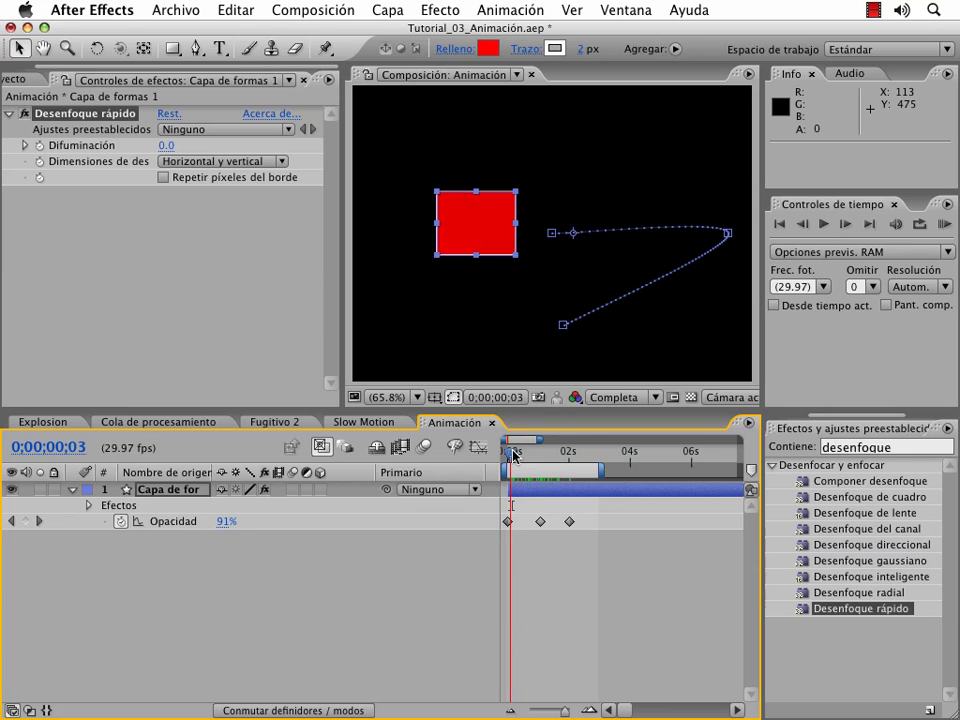
left_click(41, 148)
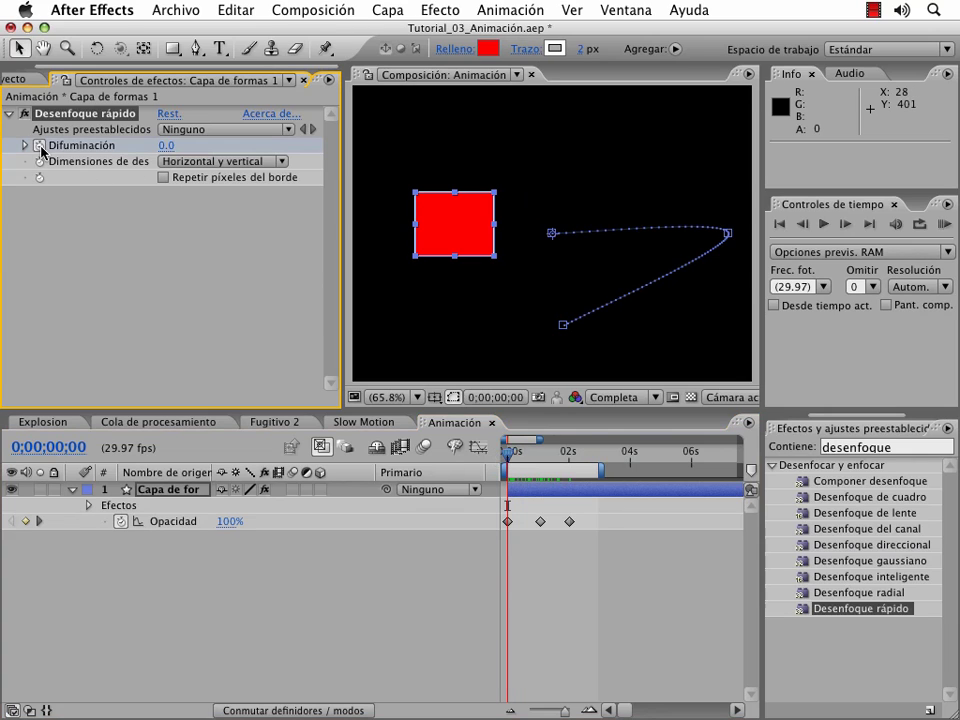
left_click(523, 489)
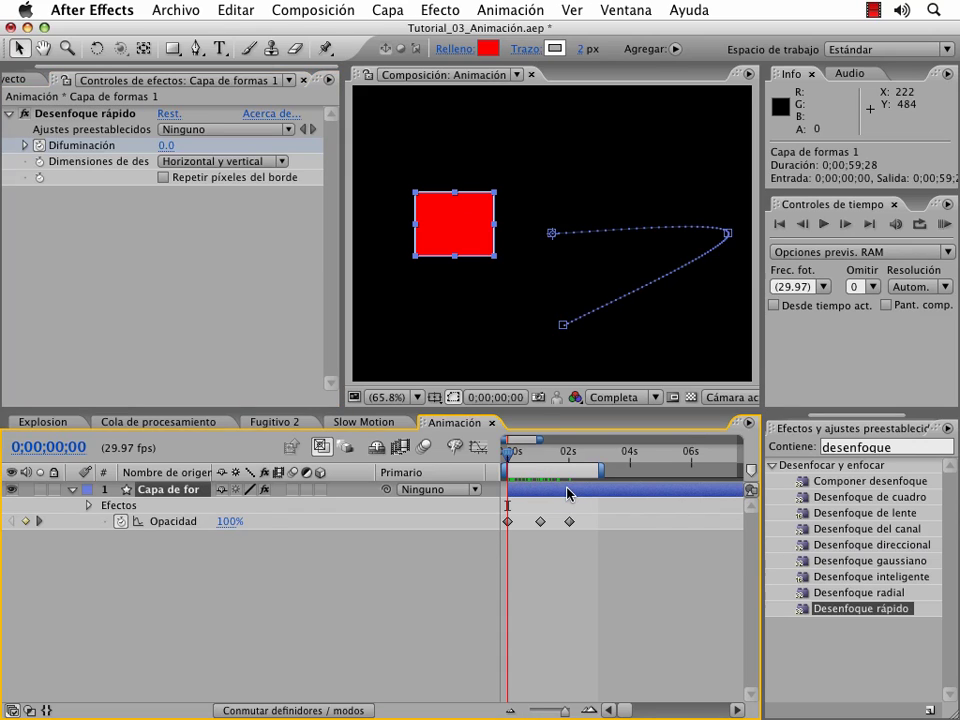
Keyframe the square's Difuminación at 40 at 0;00;00;16
key("u")
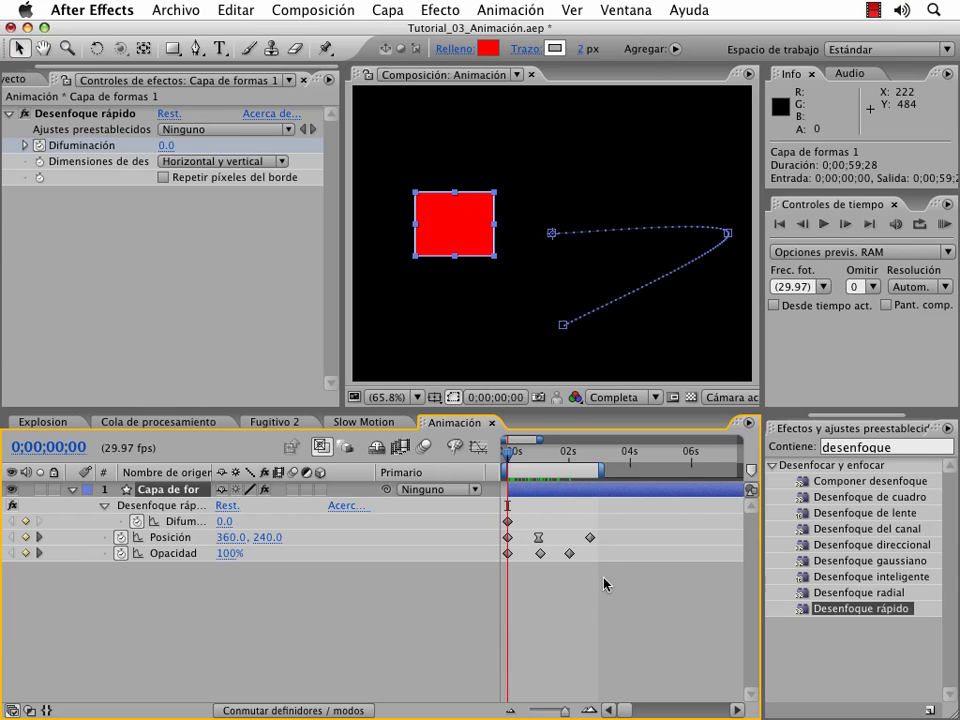
mouse_move(605, 583)
left_mouse_down()
mouse_move(488, 508)
mouse_move(611, 594)
left_mouse_up()
left_click(520, 520)
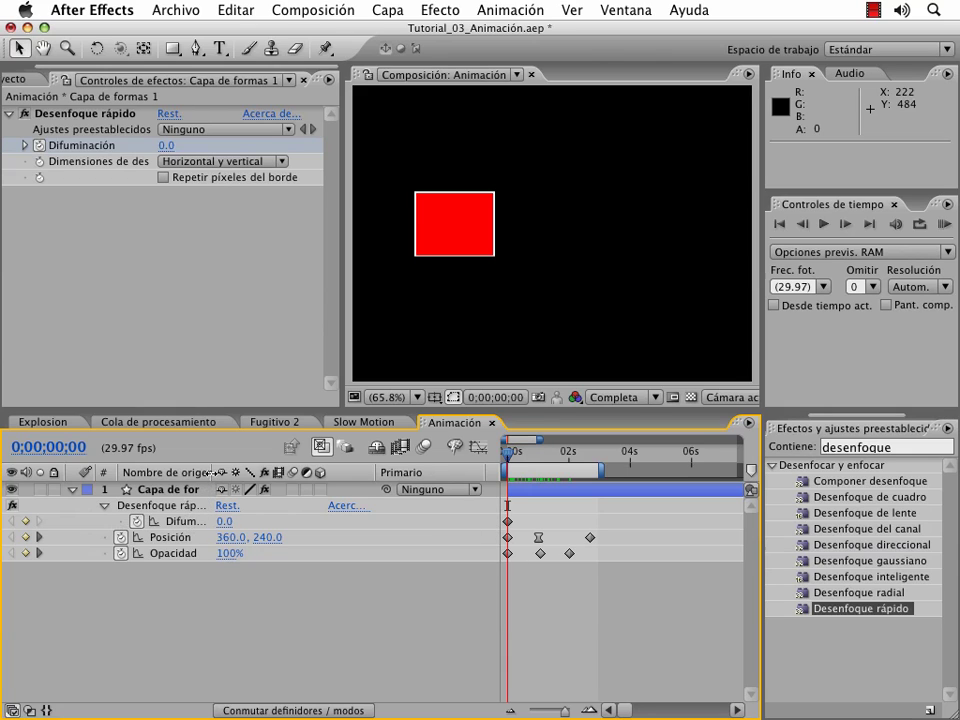
left_click_drag(213, 472, 268, 472)
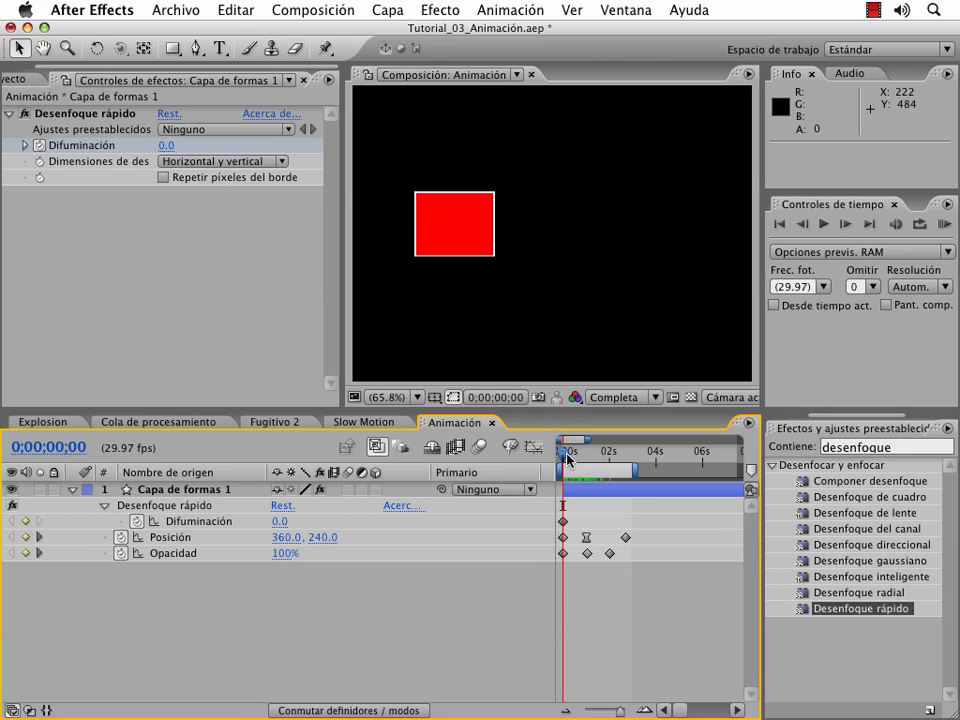
left_click_drag(567, 458, 575, 456)
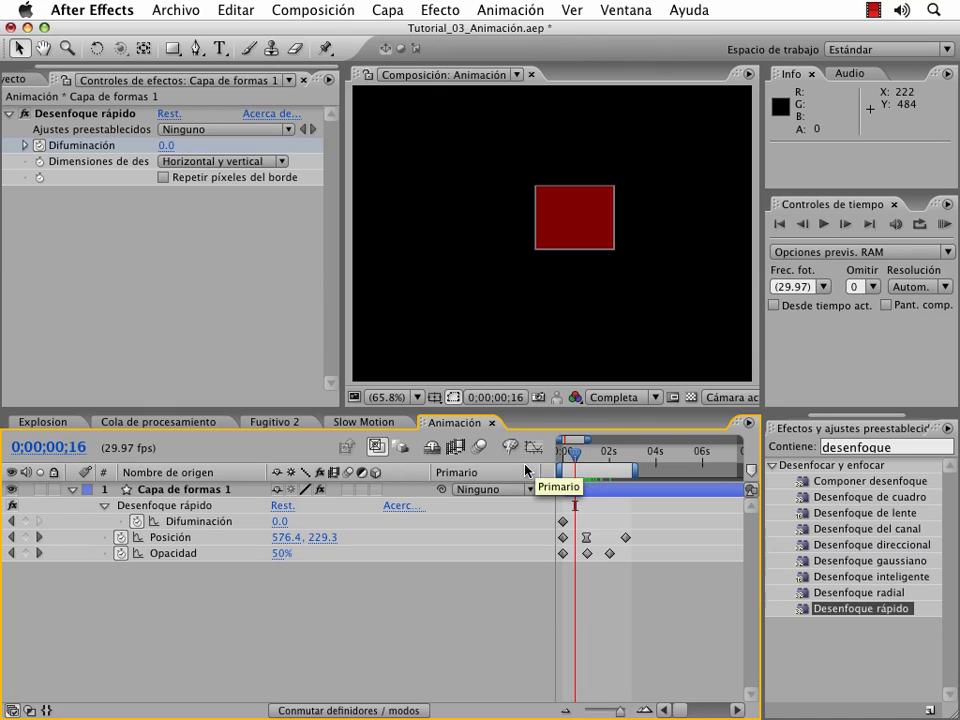
left_click_drag(279, 521, 318, 521)
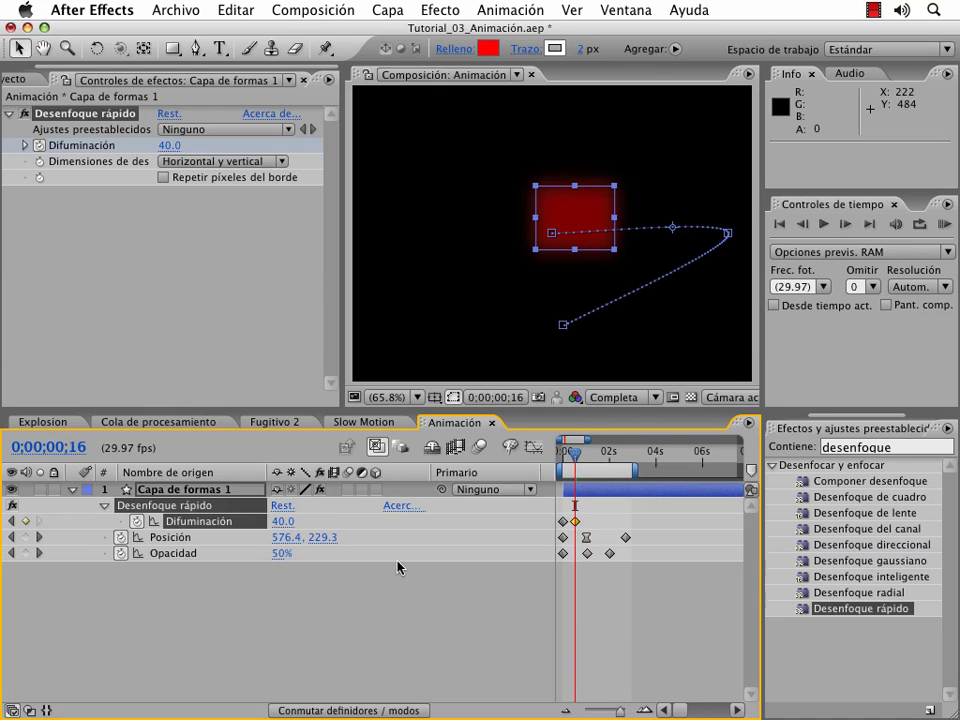
left_click(585, 623)
Bring Difuminación back to 0.0 at 0;00;01;21 and review the blur animation
left_click_drag(578, 458, 602, 458)
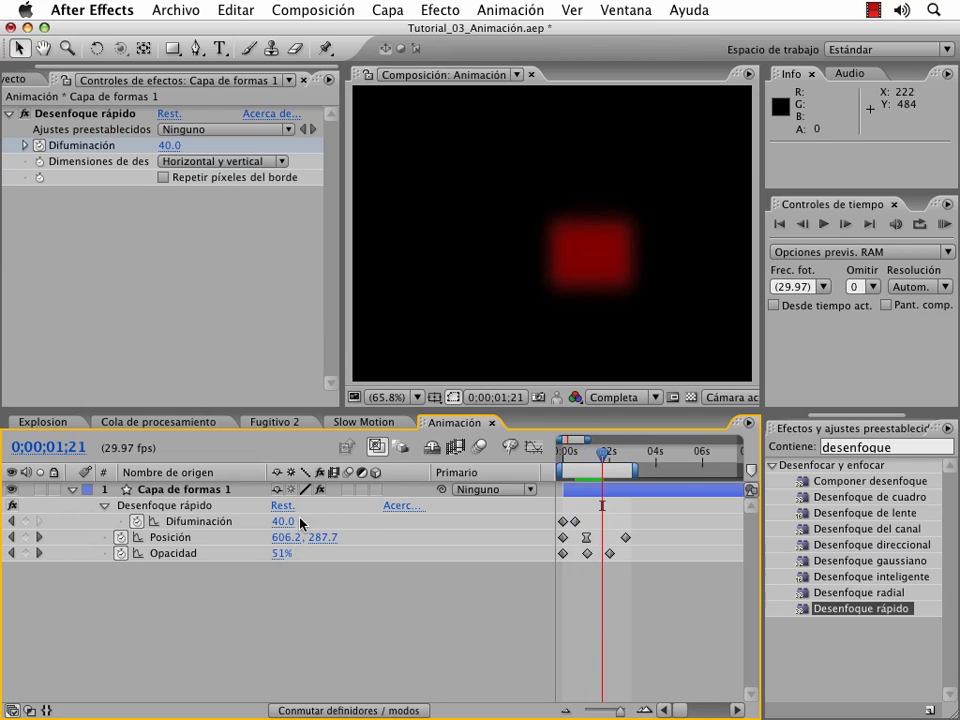
left_click_drag(300, 521, 247, 521)
left_click(592, 491)
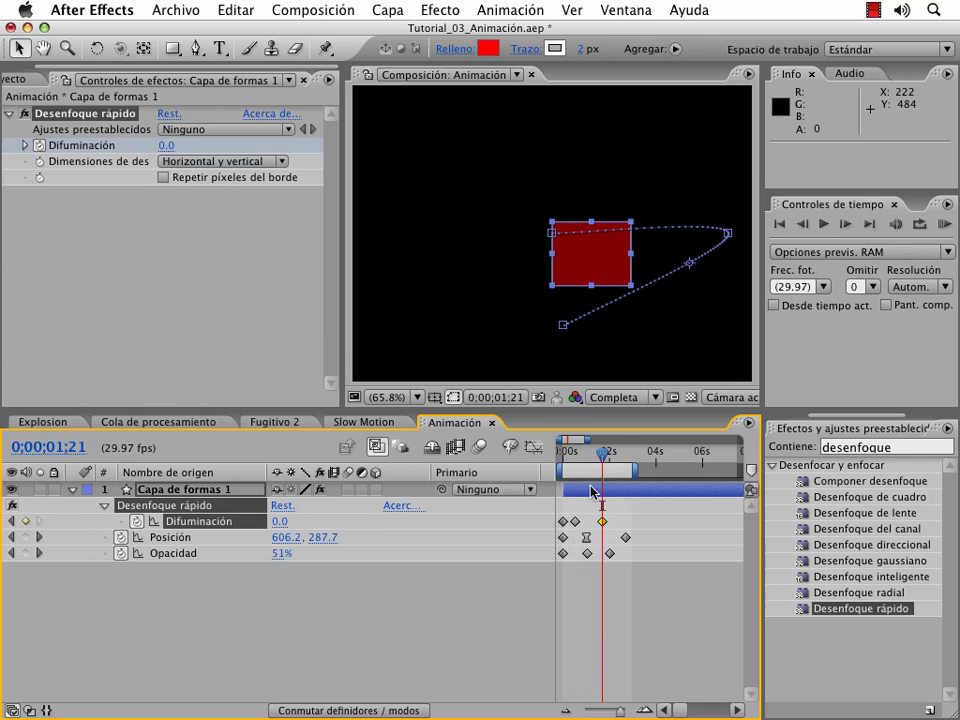
mouse_move(602, 458)
left_mouse_down()
mouse_move(563, 458)
mouse_move(613, 458)
left_mouse_up()
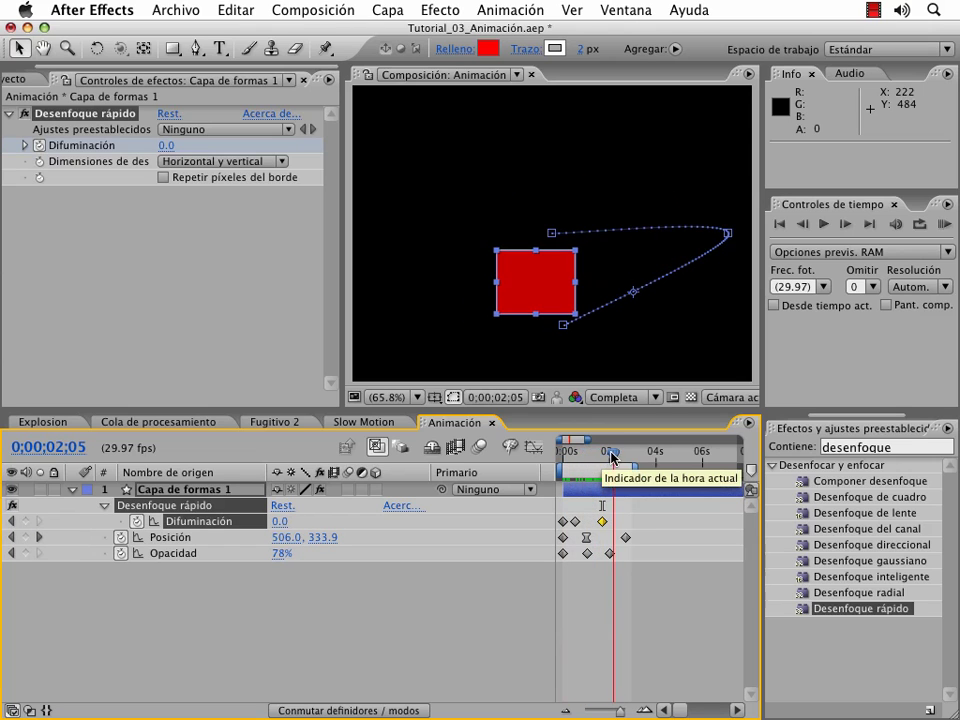
left_click(630, 596)
left_click(265, 490)
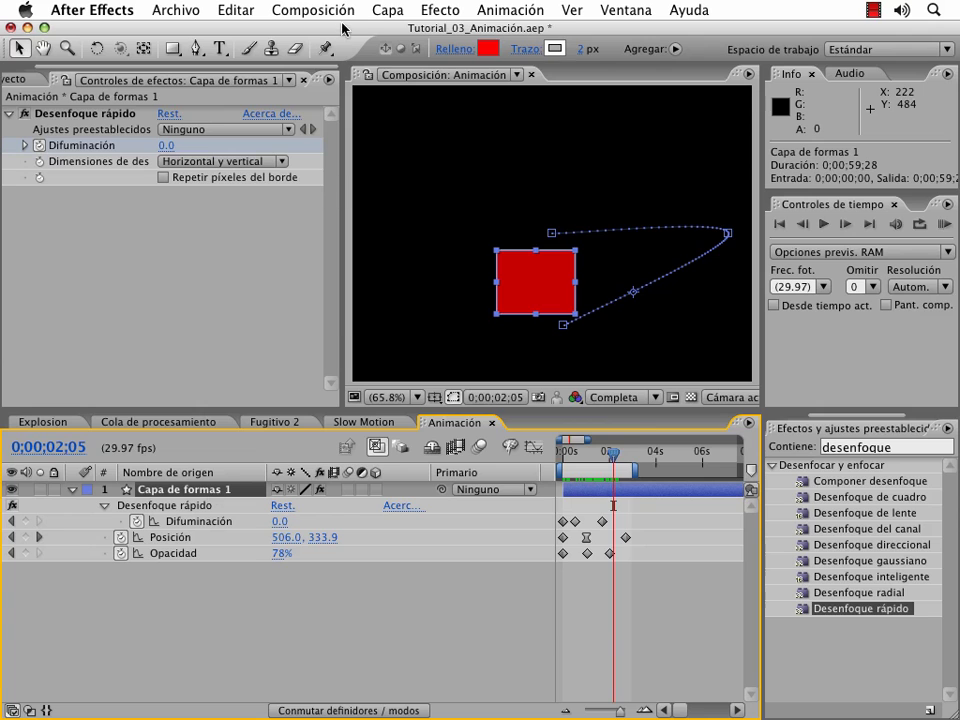
Add a new adjustment layer, Capa de ajuste 16, above the square's layer
left_click(386, 12)
left_click(386, 14)
left_click(386, 12)
mouse_move(560, 32)
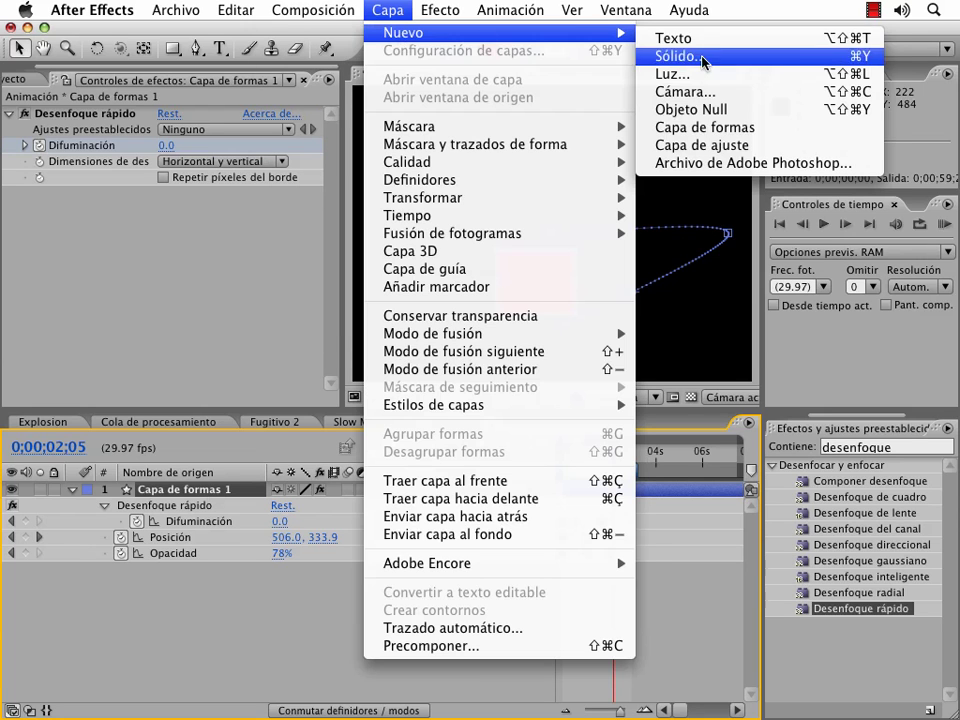
left_click(716, 150)
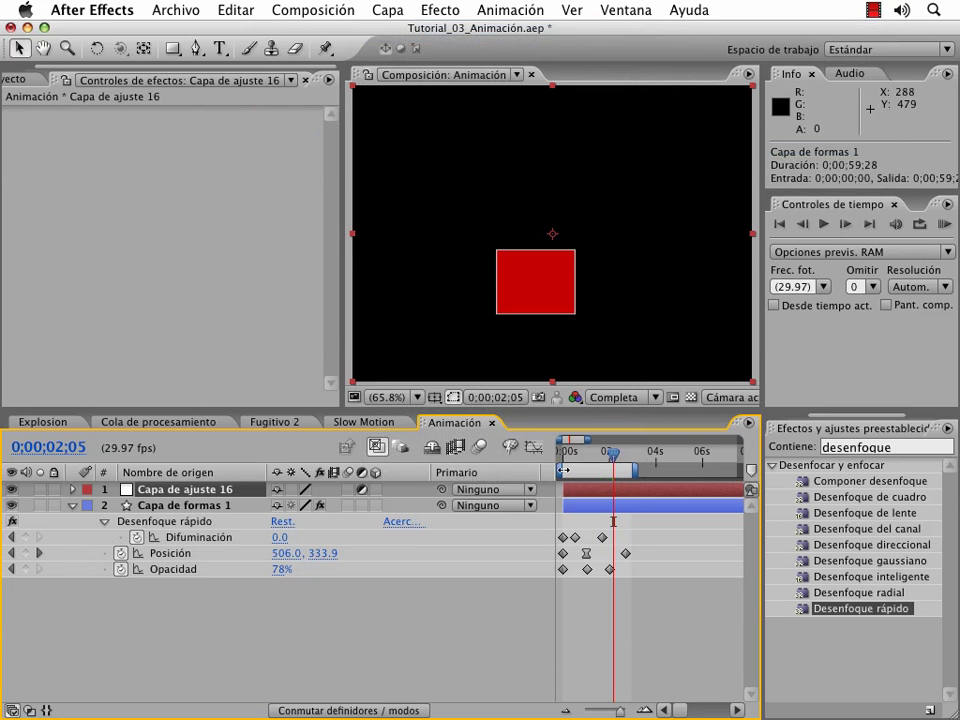
mouse_move(613, 460)
left_mouse_down()
mouse_move(572, 467)
mouse_move(562, 459)
left_mouse_up()
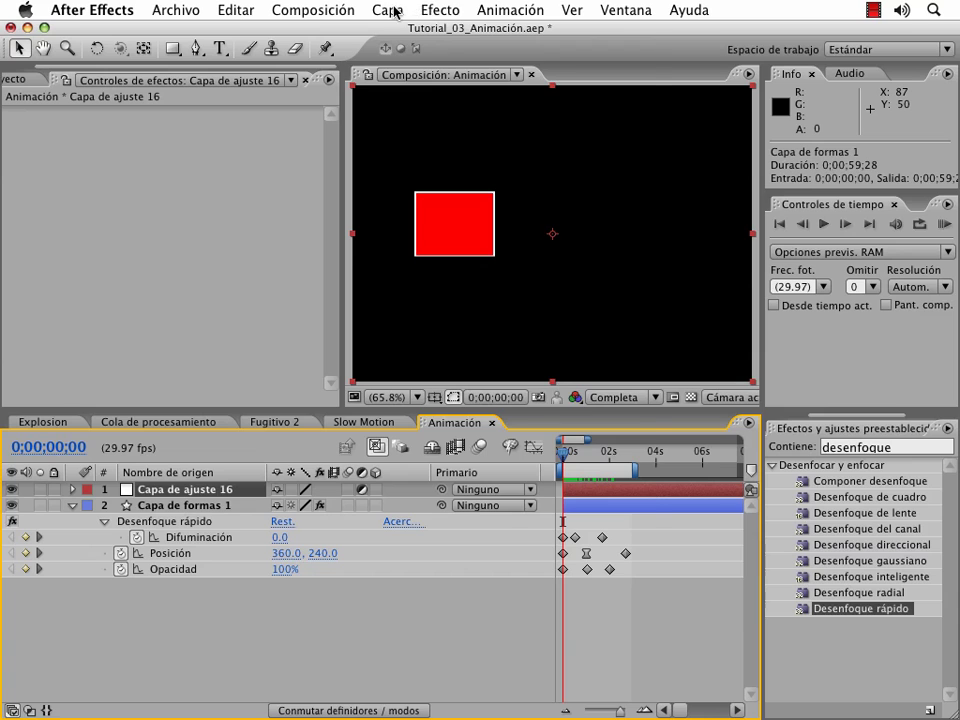
Apply a red Relleno fill and keyframe its colour at frame 0, then move to 0;00;00;25
left_click(442, 11)
mouse_move(482, 326)
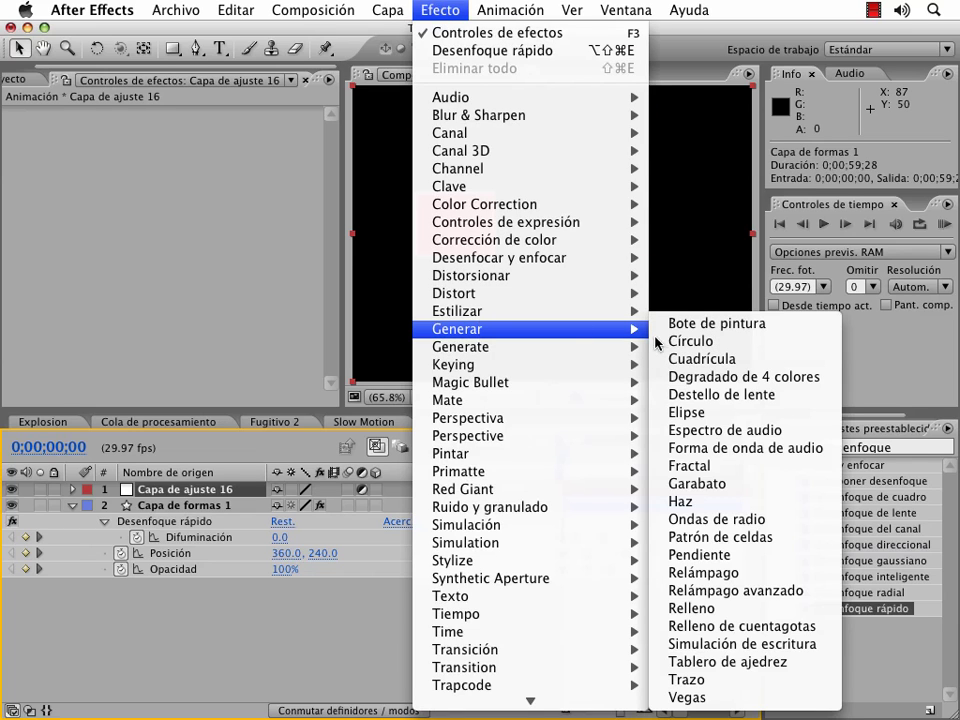
left_click(682, 607)
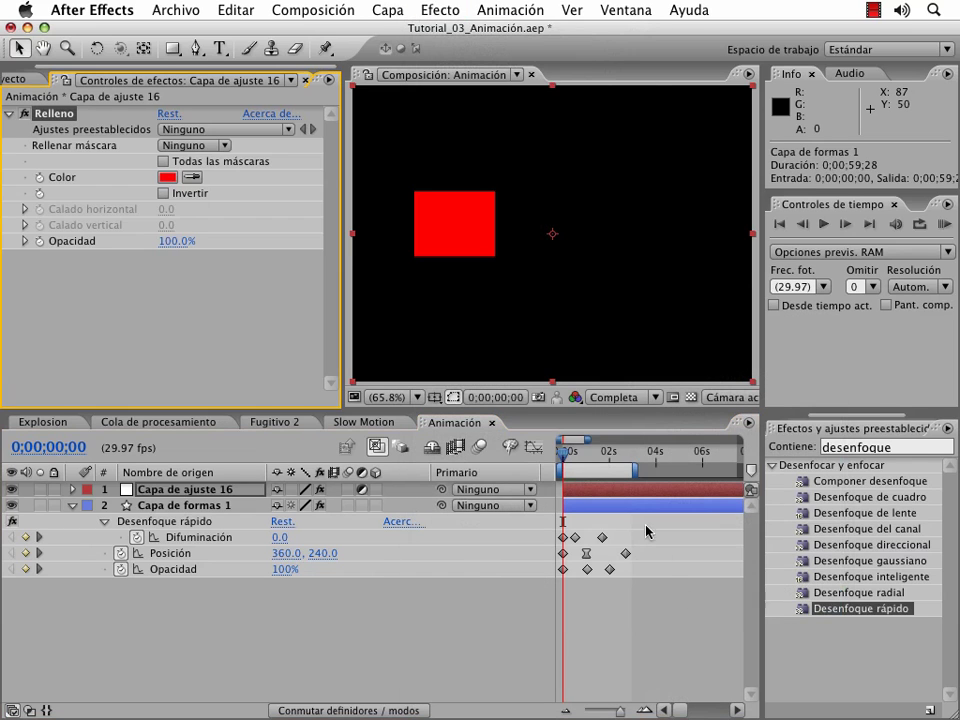
left_click(167, 178)
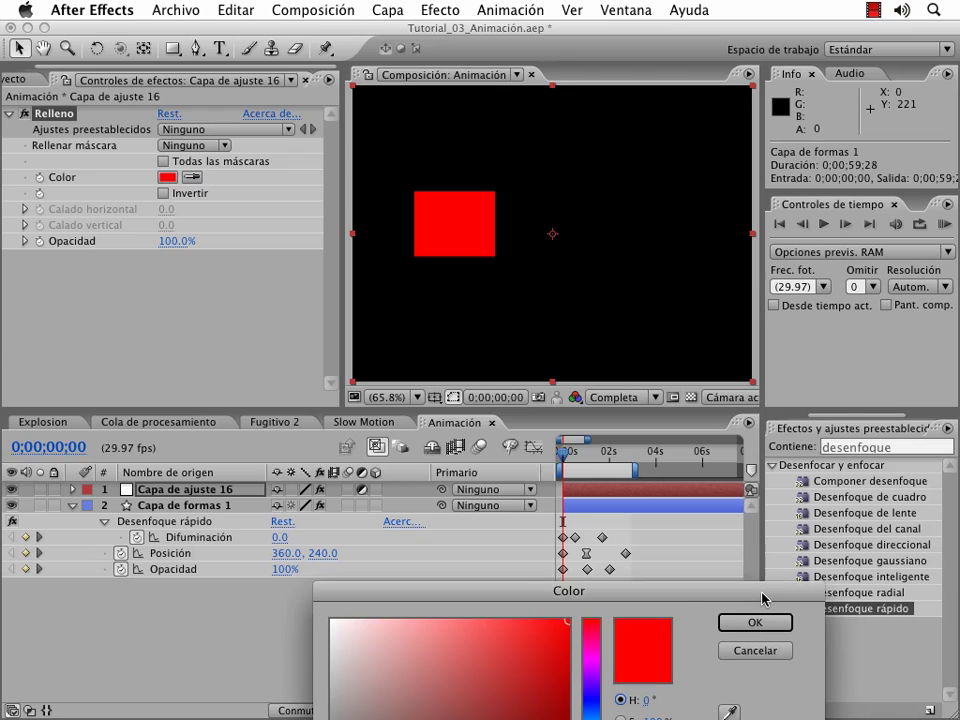
left_click(759, 346)
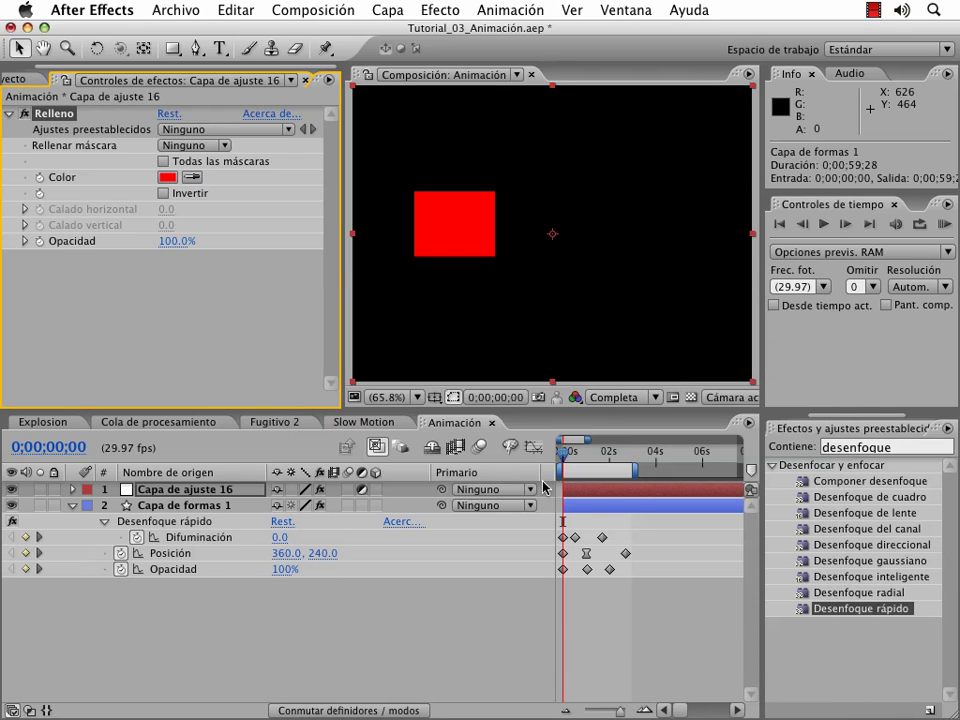
left_click(40, 179)
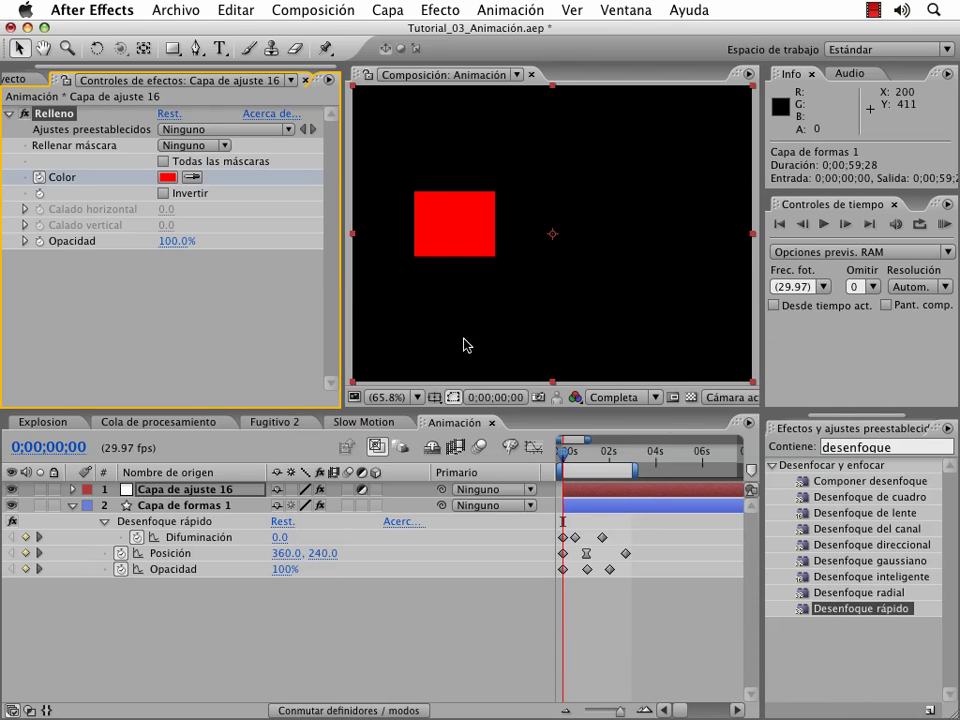
left_click_drag(560, 455, 582, 453)
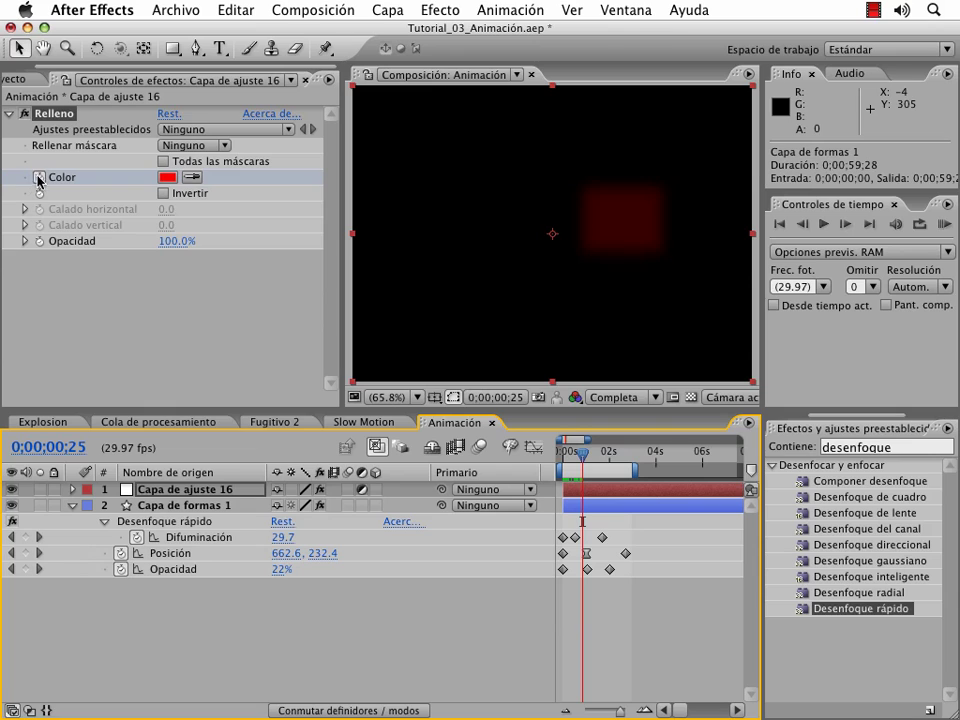
Change the Relleno colour to cyan 00DEFF at 0;00;00;25
left_click(168, 178)
left_click(586, 455)
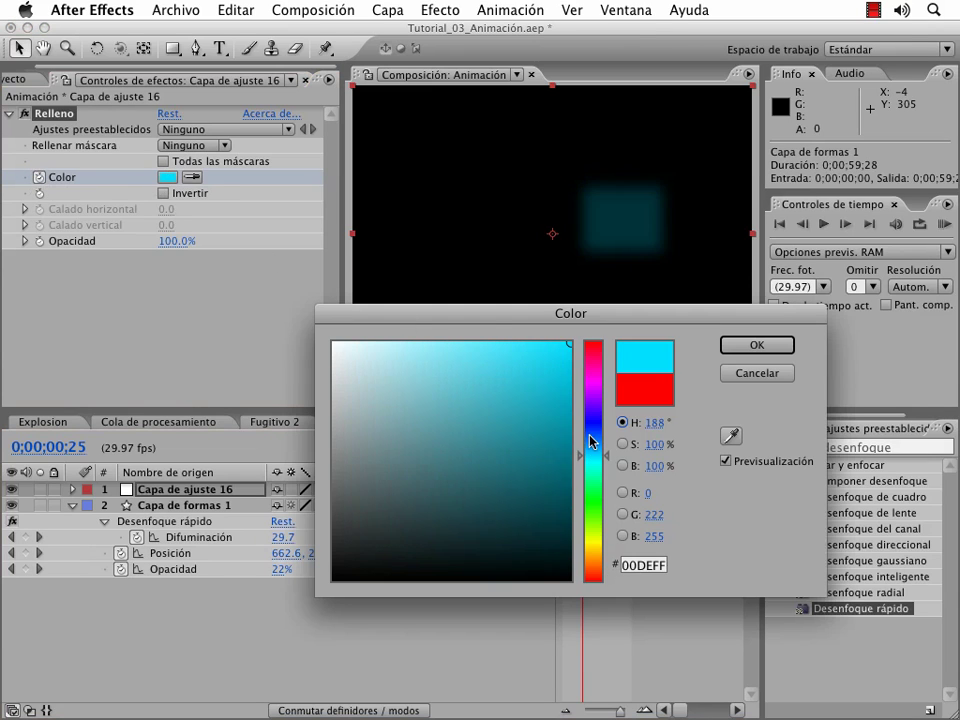
left_click(740, 344)
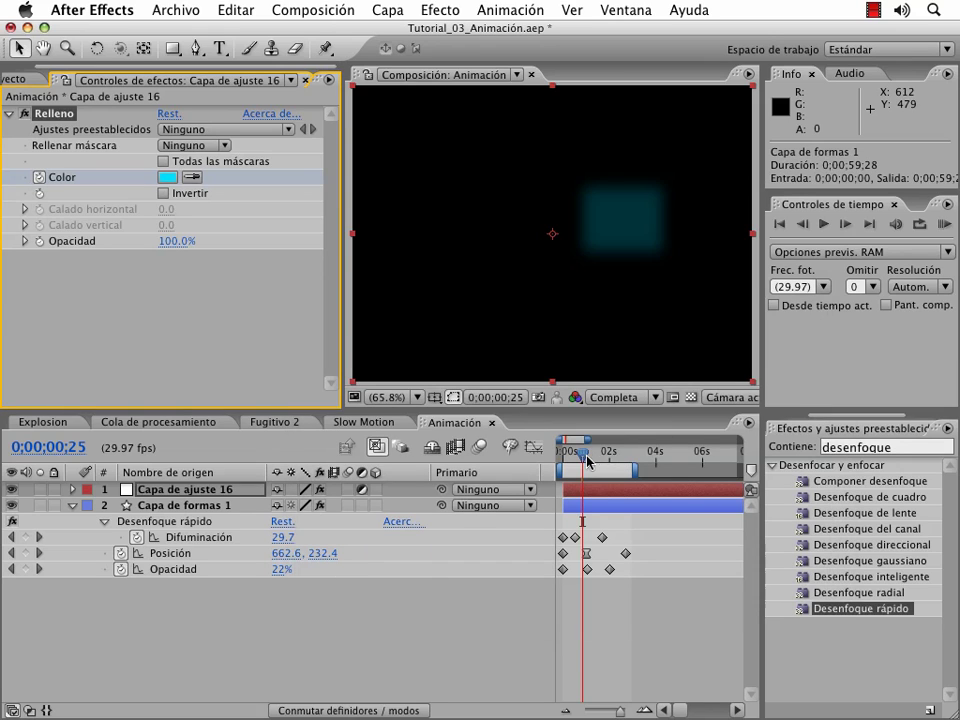
left_click(610, 492)
key("u")
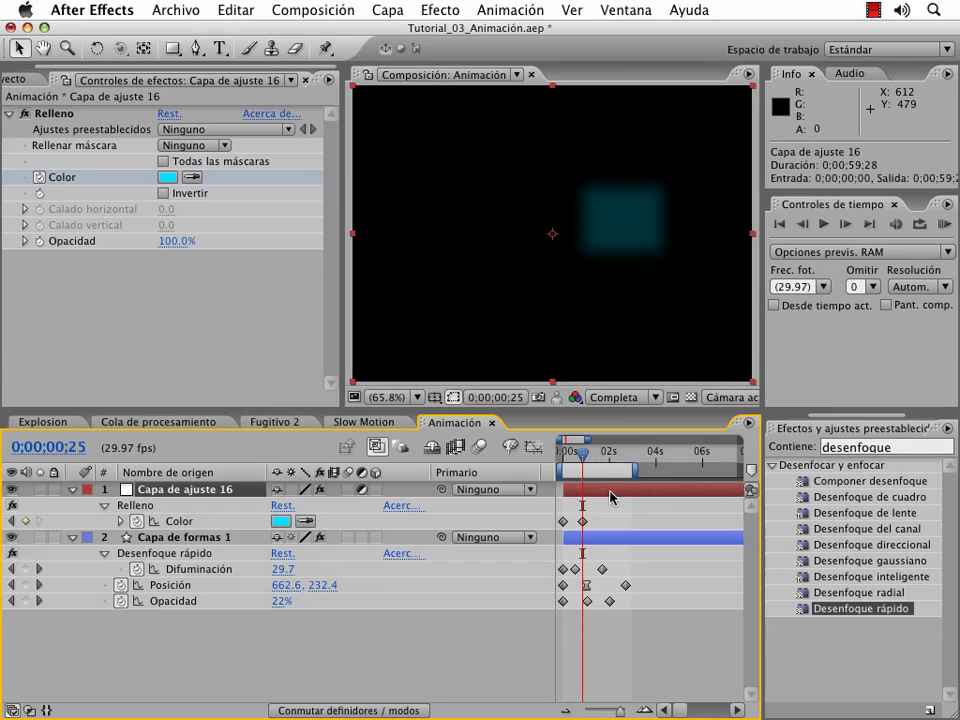
Set the Relleno colour to yellow-green C6FF00 at 0;00;01;28, then return to frame 0
mouse_move(580, 458)
left_mouse_down()
mouse_move(562, 458)
mouse_move(608, 457)
left_mouse_up()
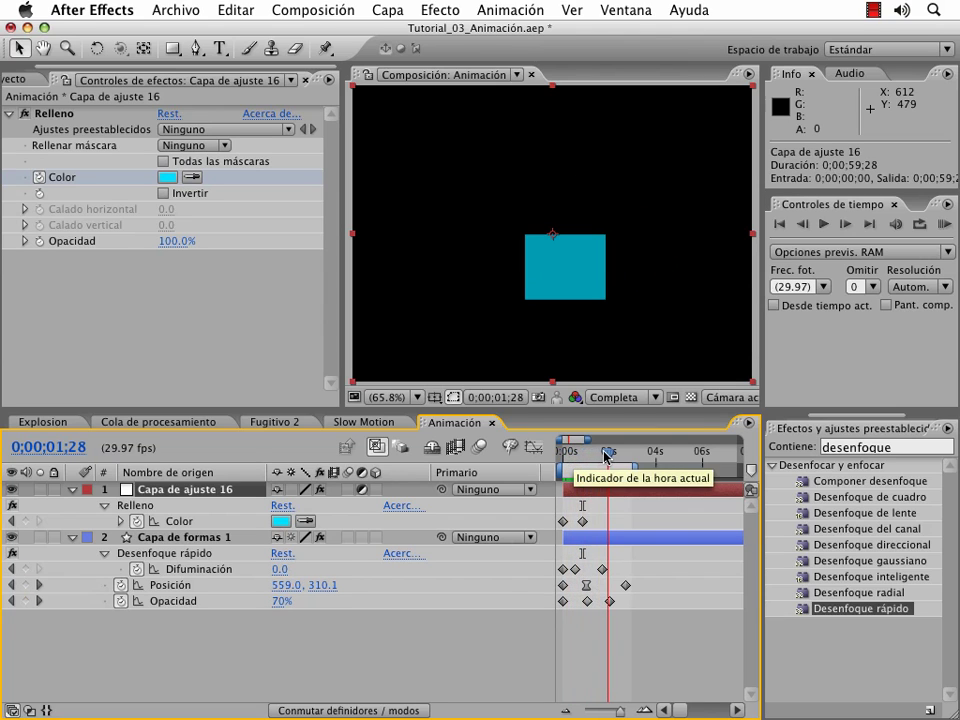
left_click(175, 180)
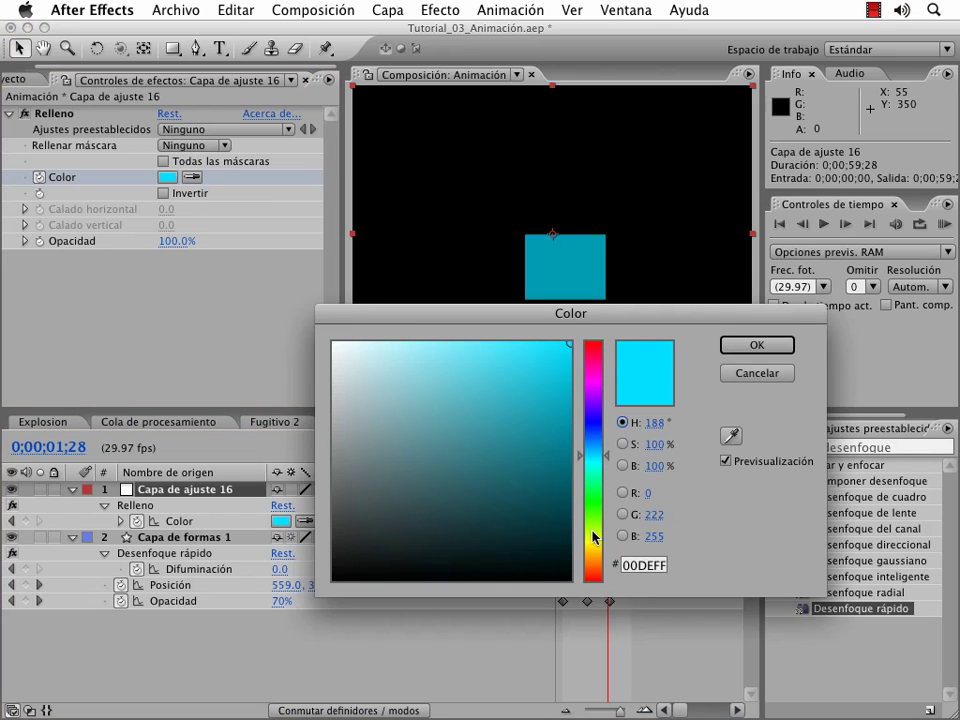
left_click(594, 537)
left_click(755, 343)
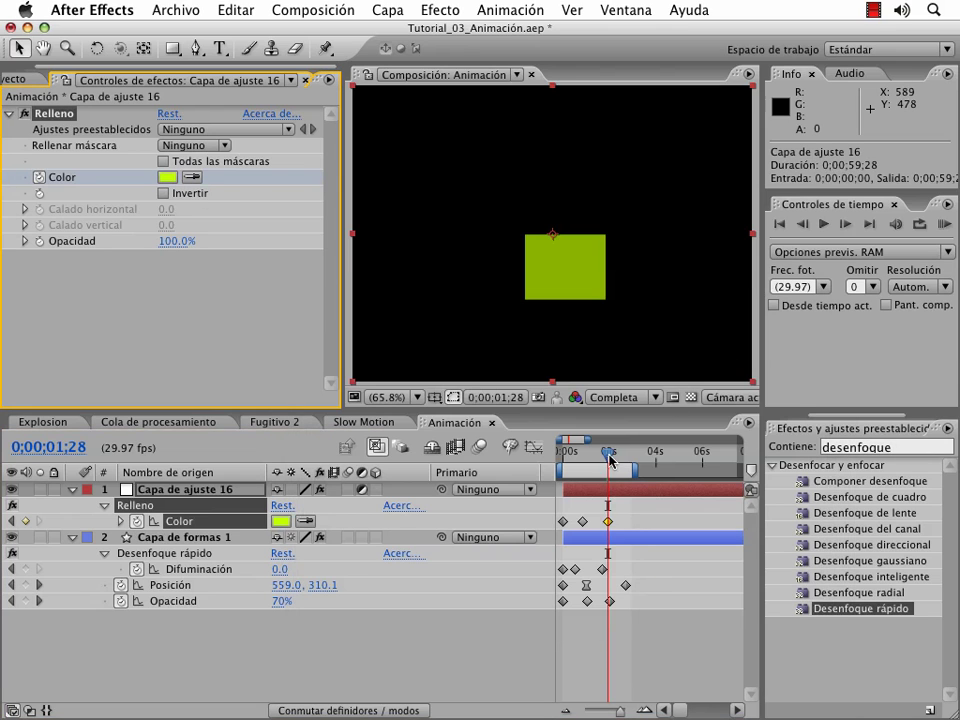
left_click_drag(608, 456, 557, 457)
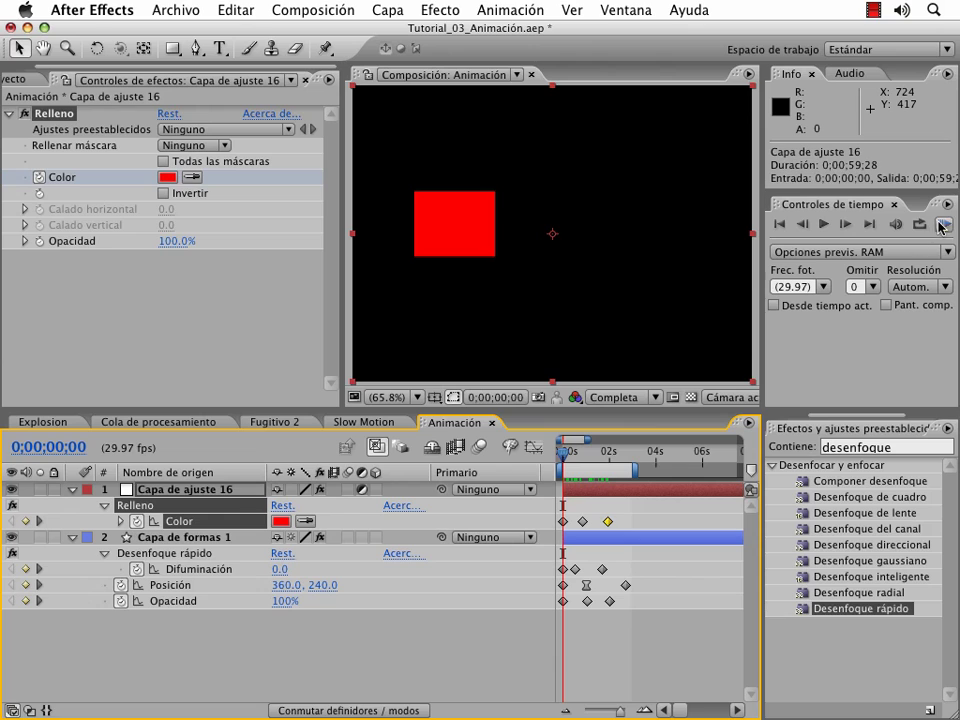
RAM-preview the colour-changing blurred square, then switch to the Explosion composition
left_click(943, 224)
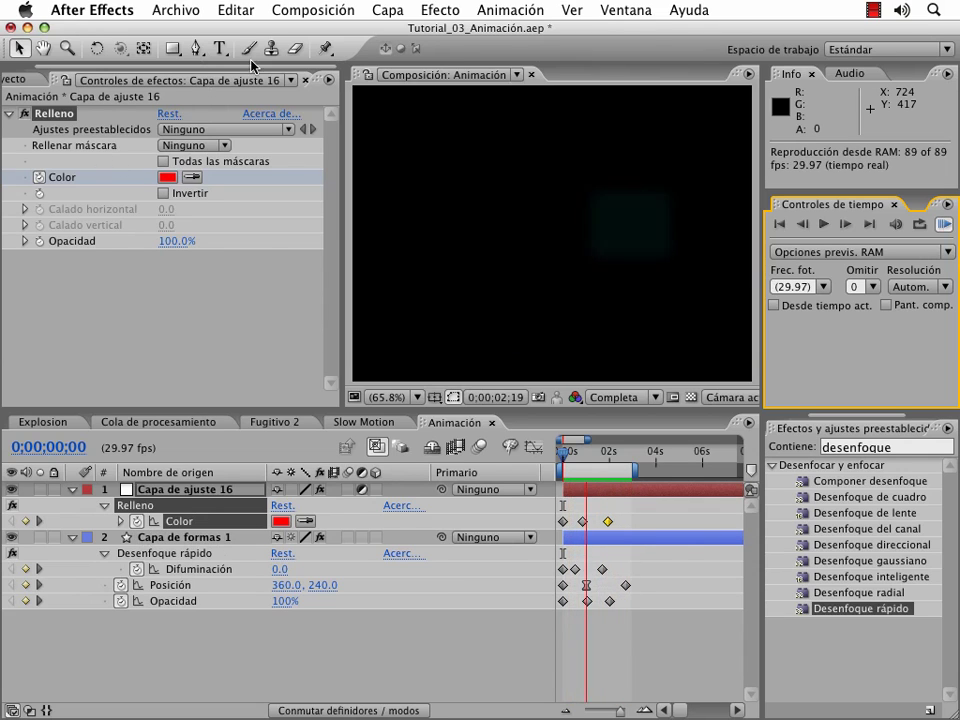
key("space")
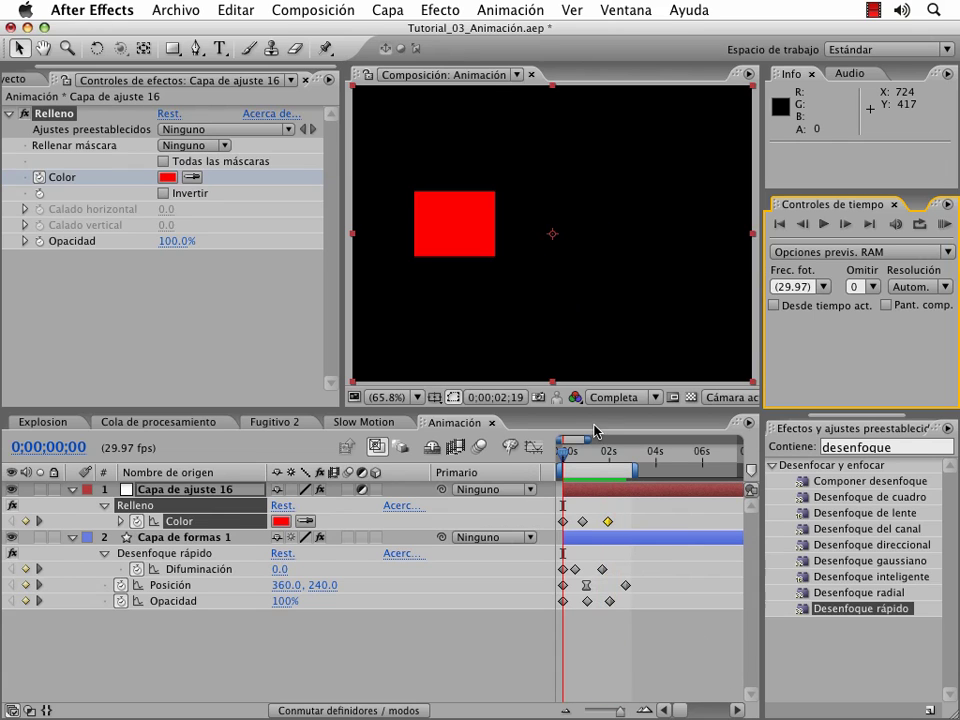
left_click(22, 423)
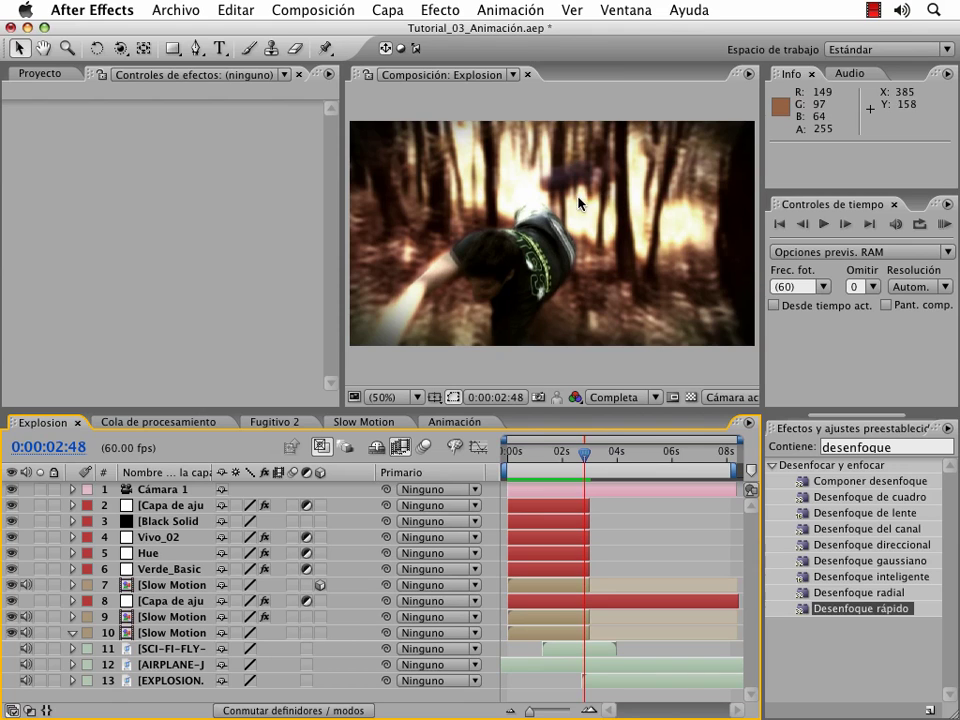
Build the Fugitivo 3 composition (720 × 480, 60 fps) from the Fugitivo footage and scrub through it
left_click_drag(587, 458, 587, 460)
left_click(26, 73)
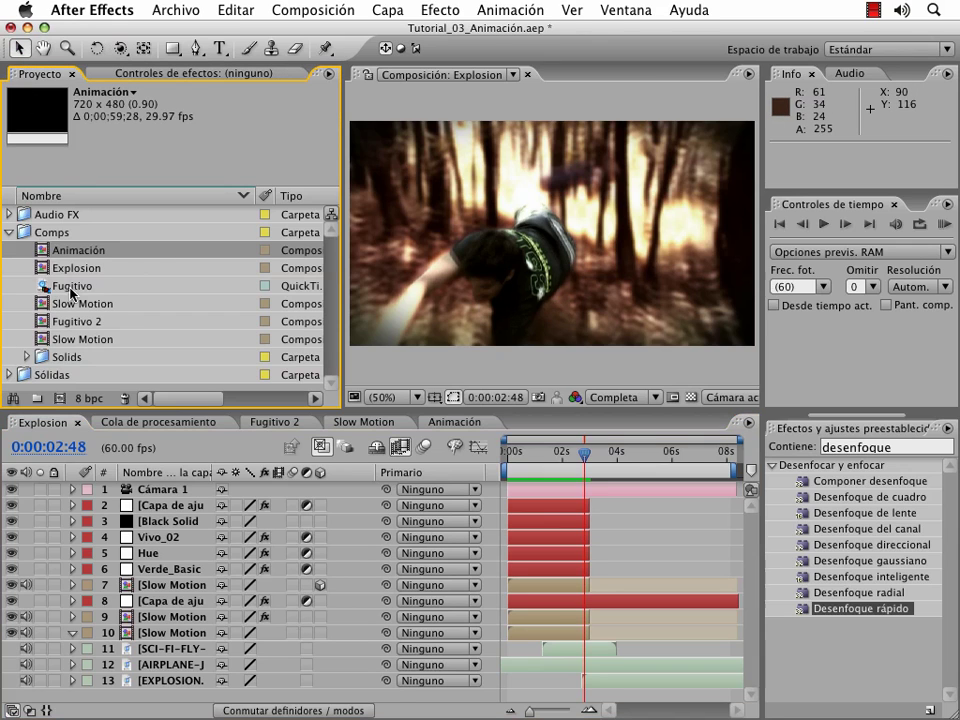
left_click(93, 289)
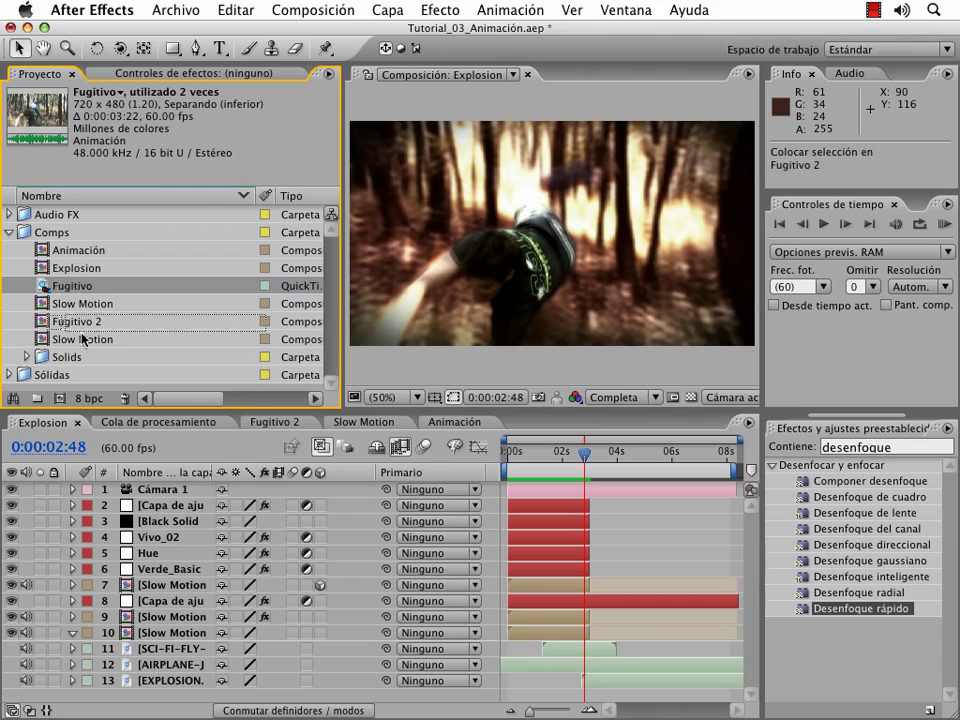
left_click_drag(72, 291, 60, 399)
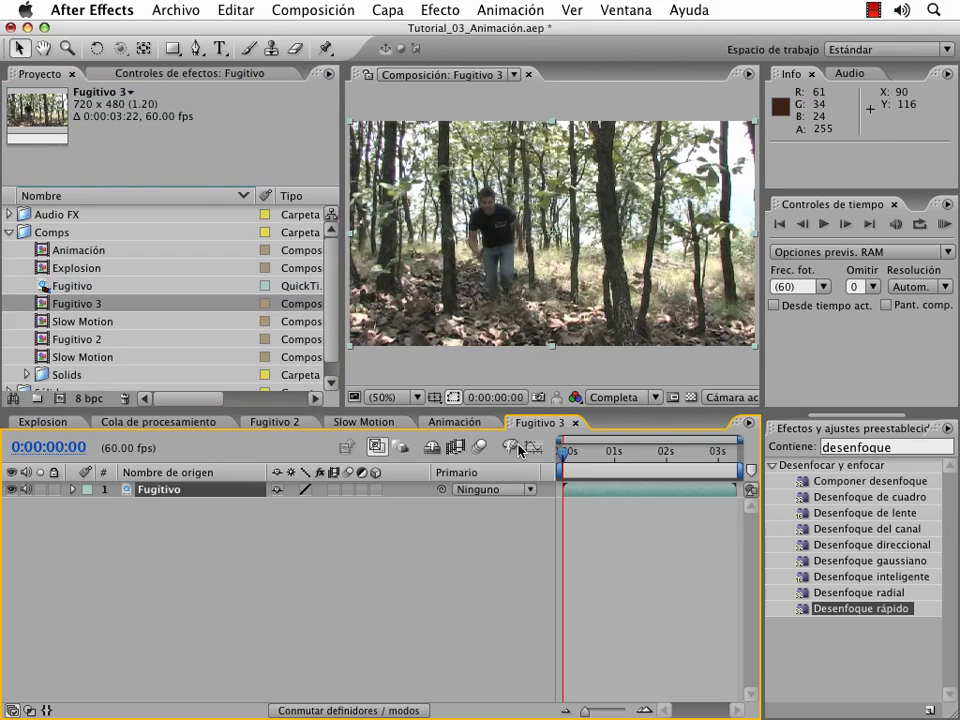
mouse_move(562, 453)
left_mouse_down()
mouse_move(639, 456)
mouse_move(584, 456)
mouse_move(608, 455)
left_mouse_up()
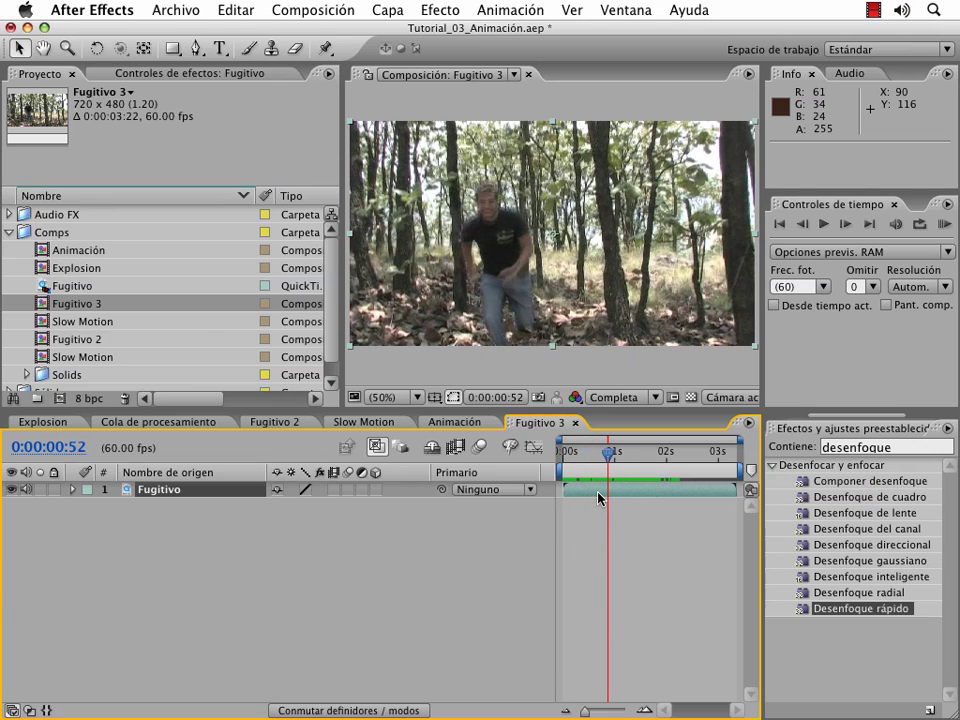
Enable Time Remapping on the Fugitivo layer and scrub to find the dive moment
right_click(600, 497)
mouse_move(392, 341)
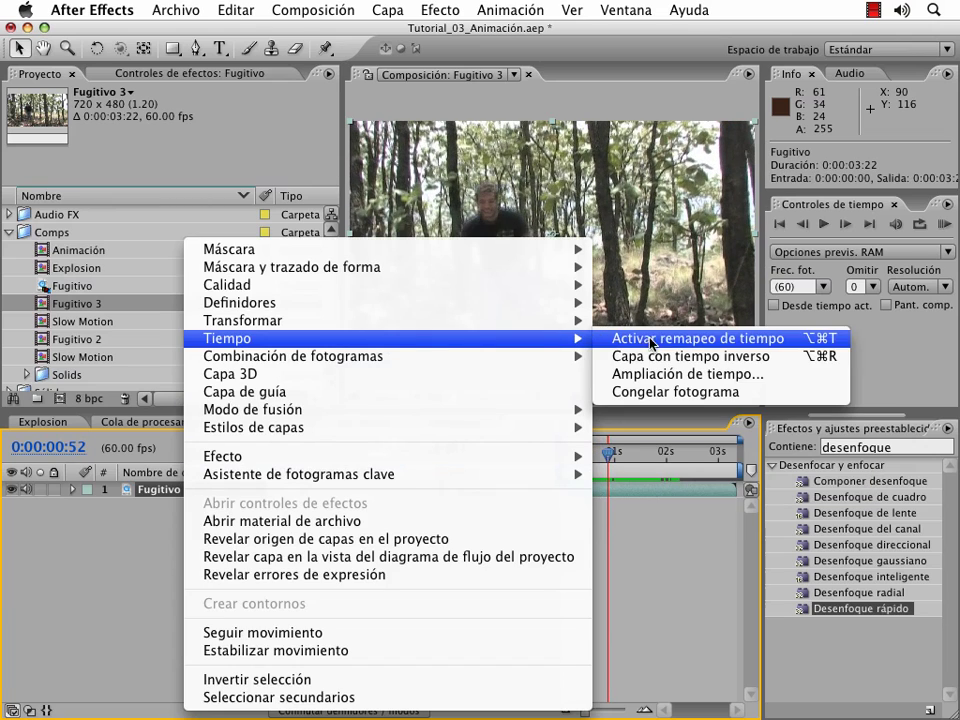
left_click(757, 341)
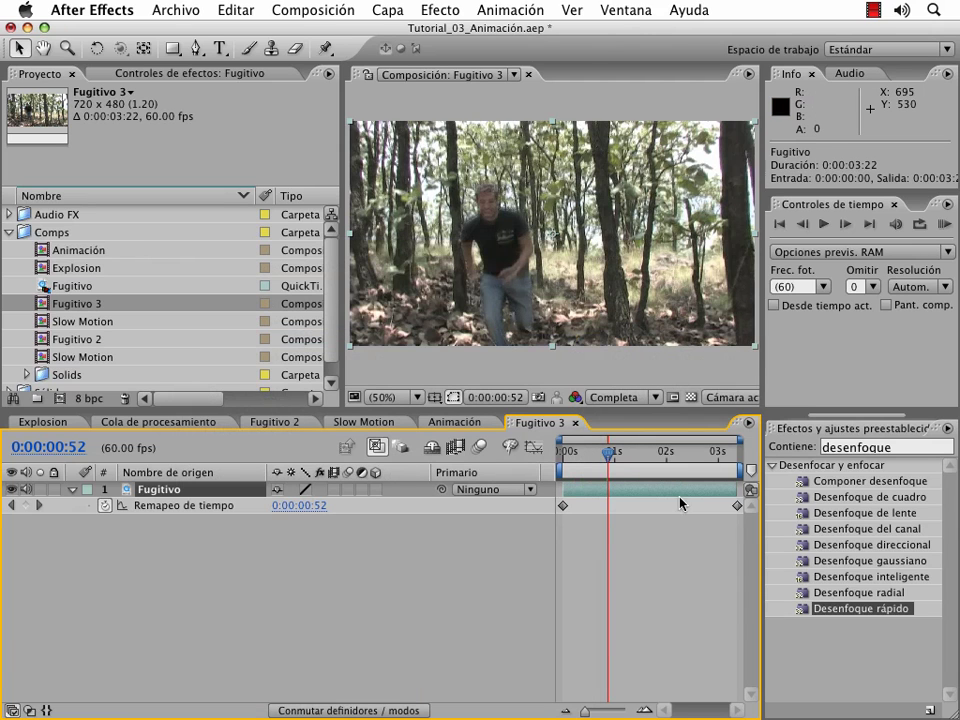
left_click(561, 457)
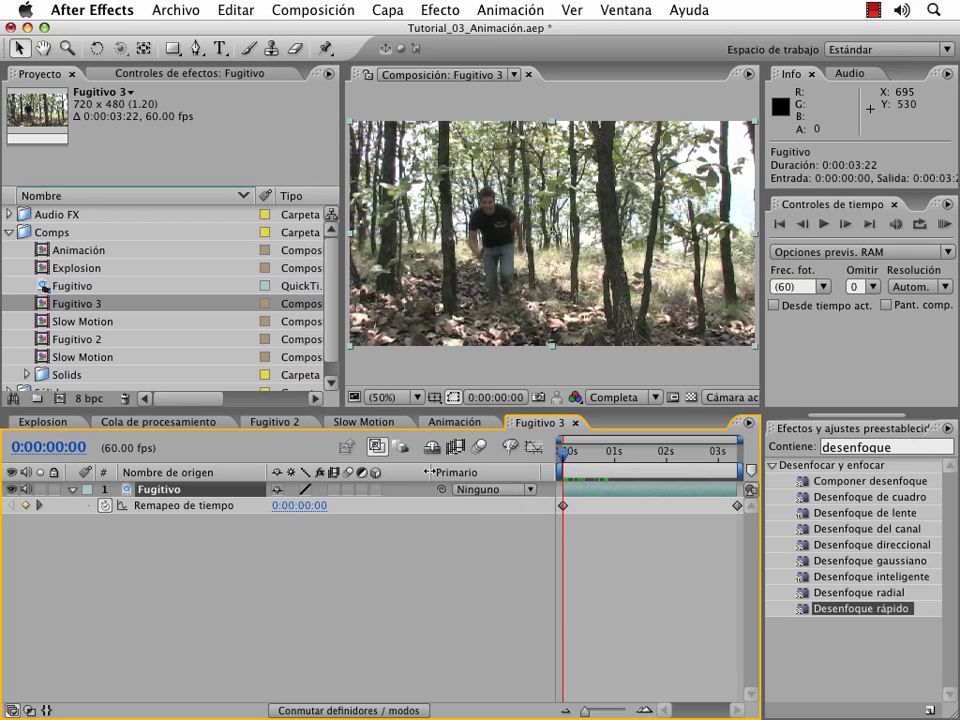
left_click_drag(267, 476, 200, 481)
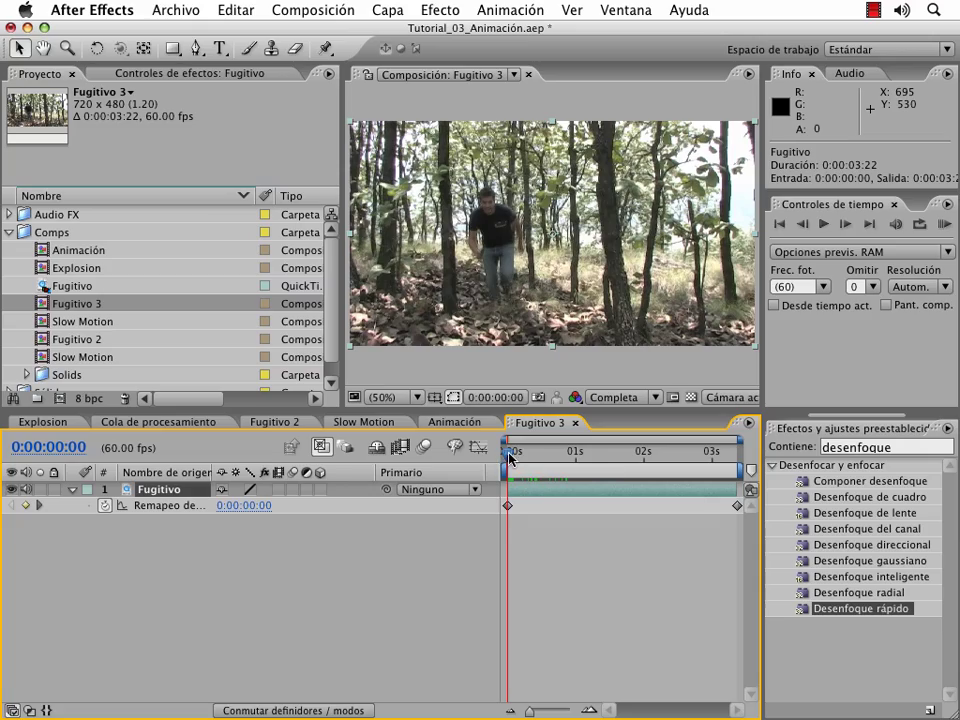
left_click_drag(508, 456, 620, 459)
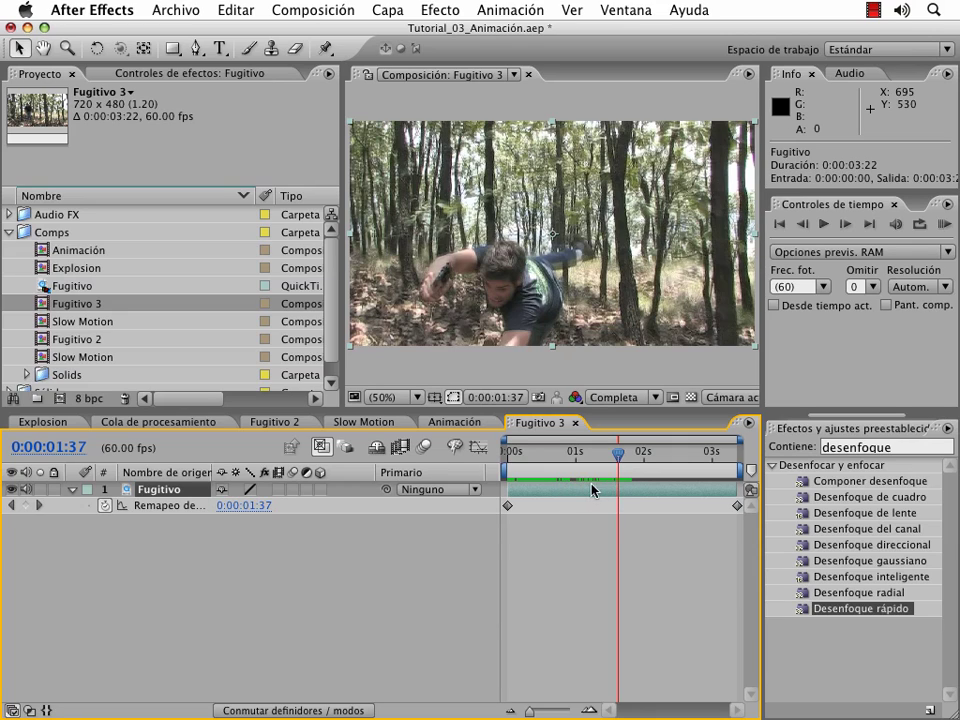
Add a Time Remap keyframe at 0:00:01:37 and pull it earlier to about 0;00;00;20
left_click(506, 505)
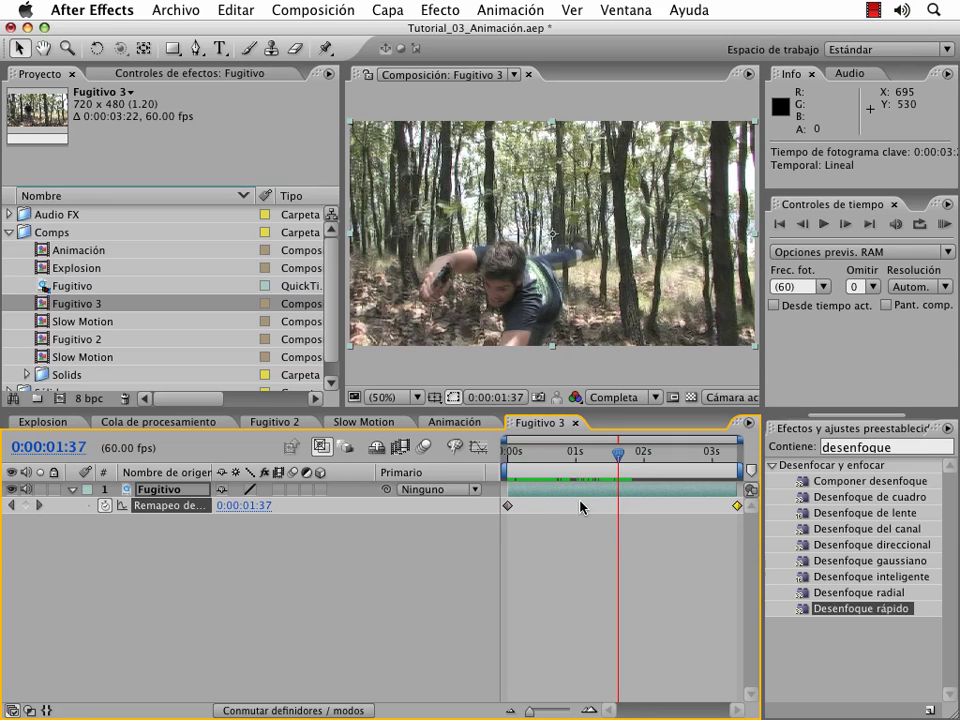
left_click(642, 498)
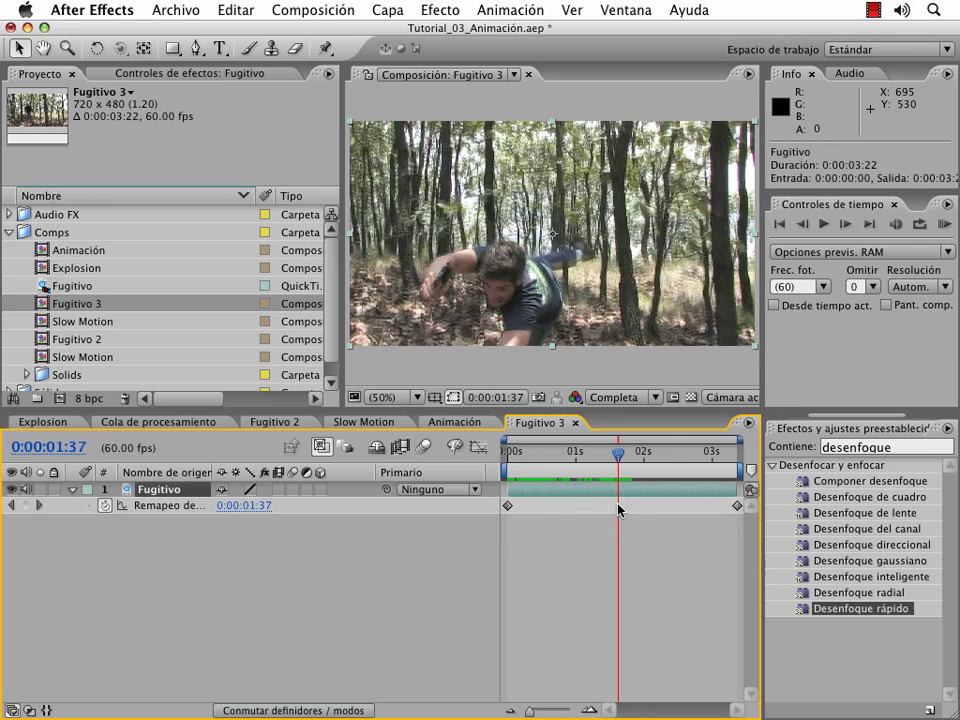
left_click(25, 505)
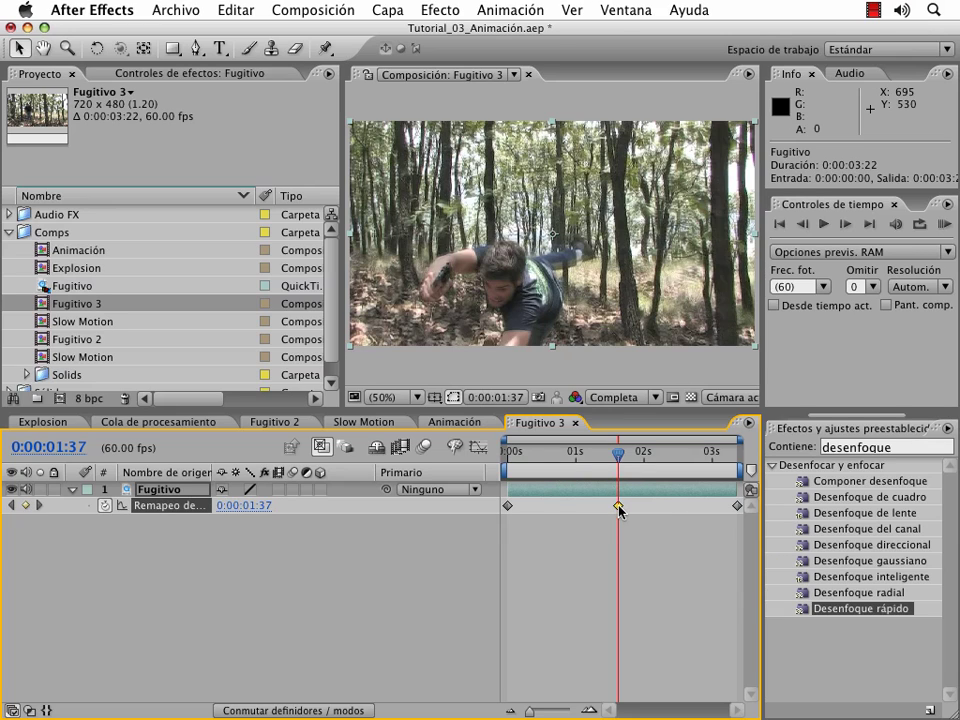
left_click_drag(618, 505, 530, 505)
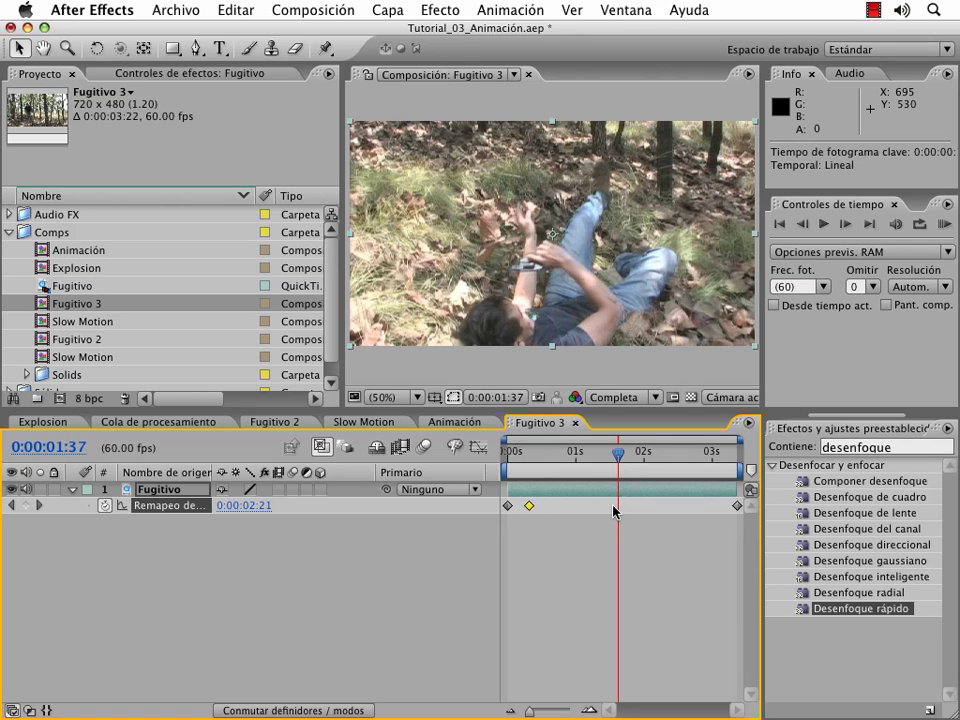
key("ctrl+z")
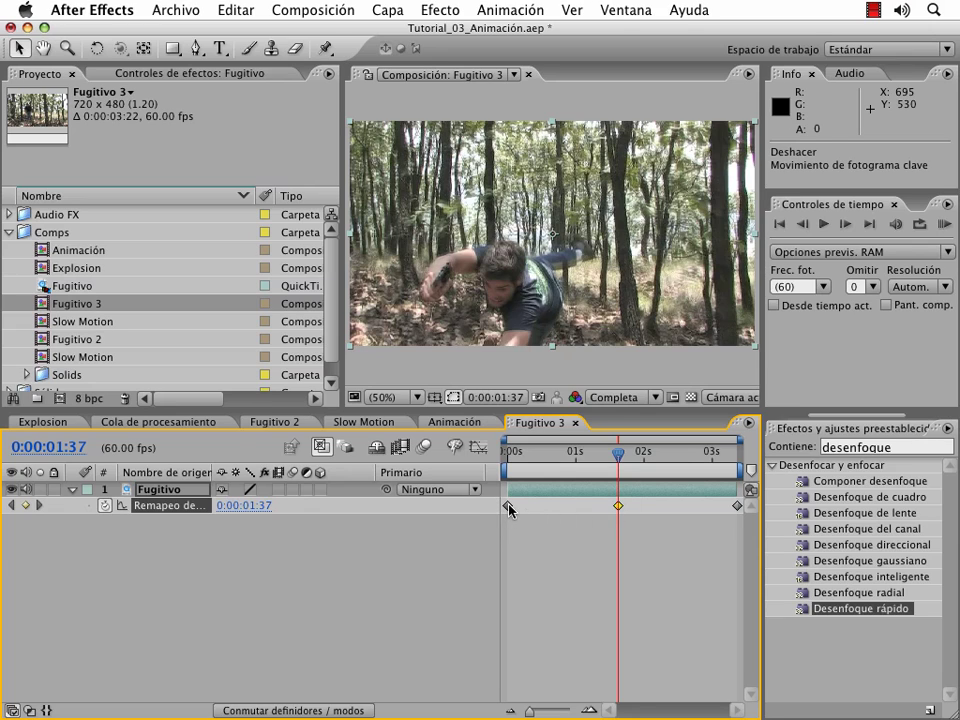
left_click_drag(618, 505, 536, 506)
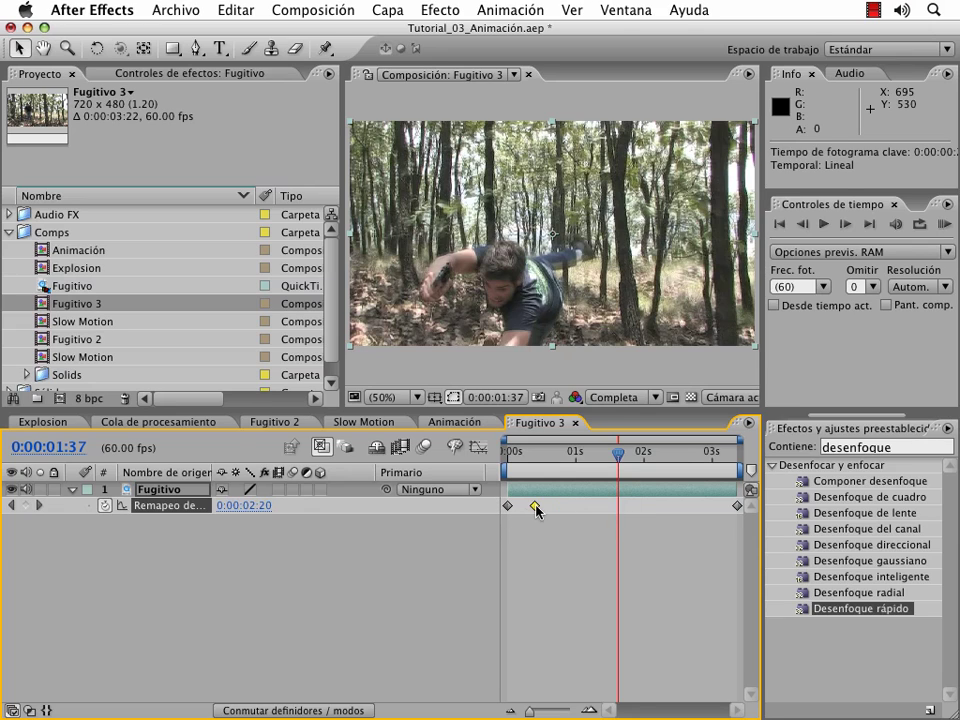
left_click_drag(617, 453, 507, 466)
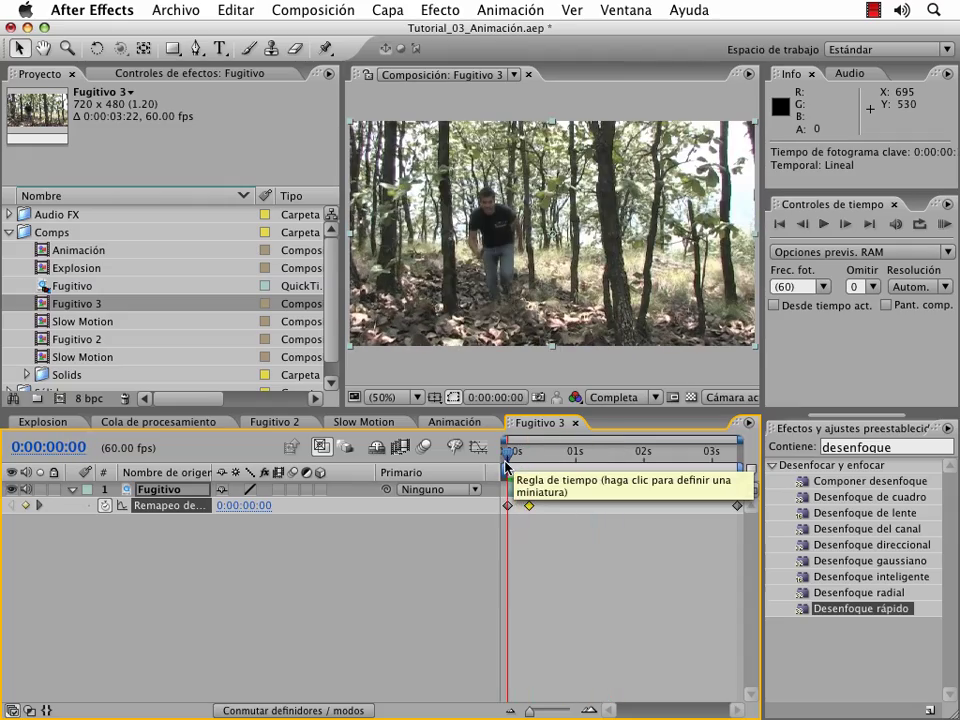
Preview the retimed clip and add a Time Remap keyframe at 0:00:00:33
left_click(946, 225)
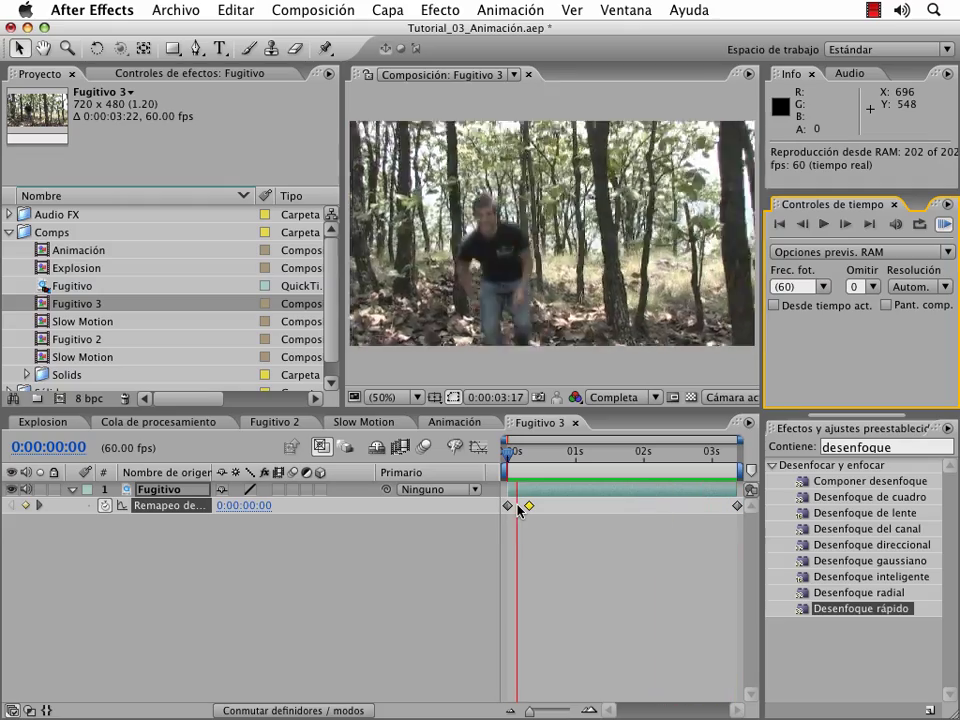
key("space")
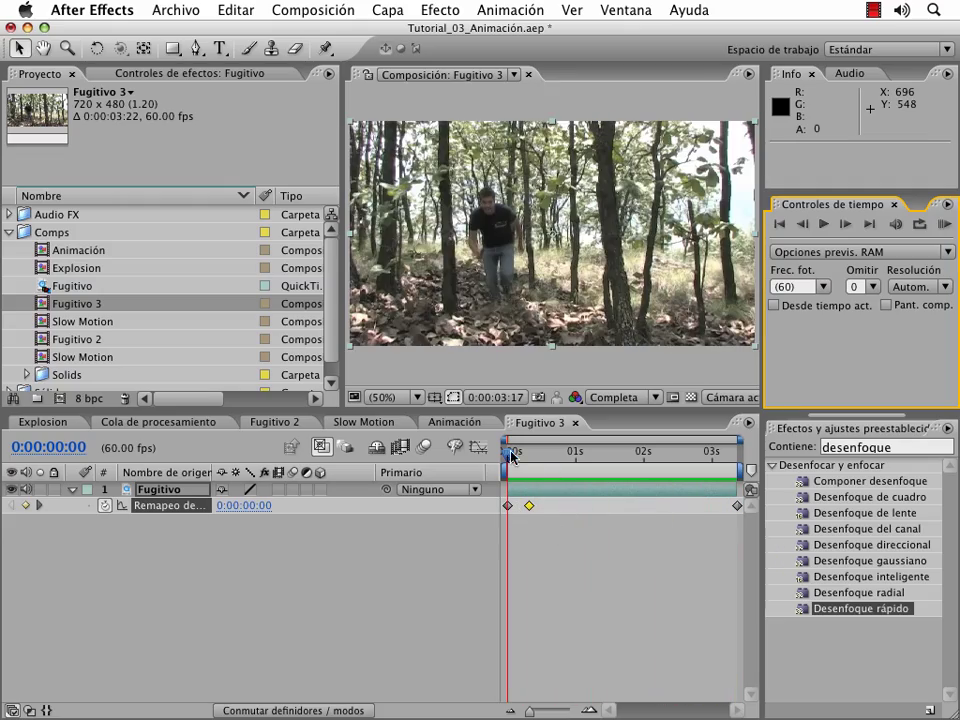
left_click_drag(512, 455, 551, 460)
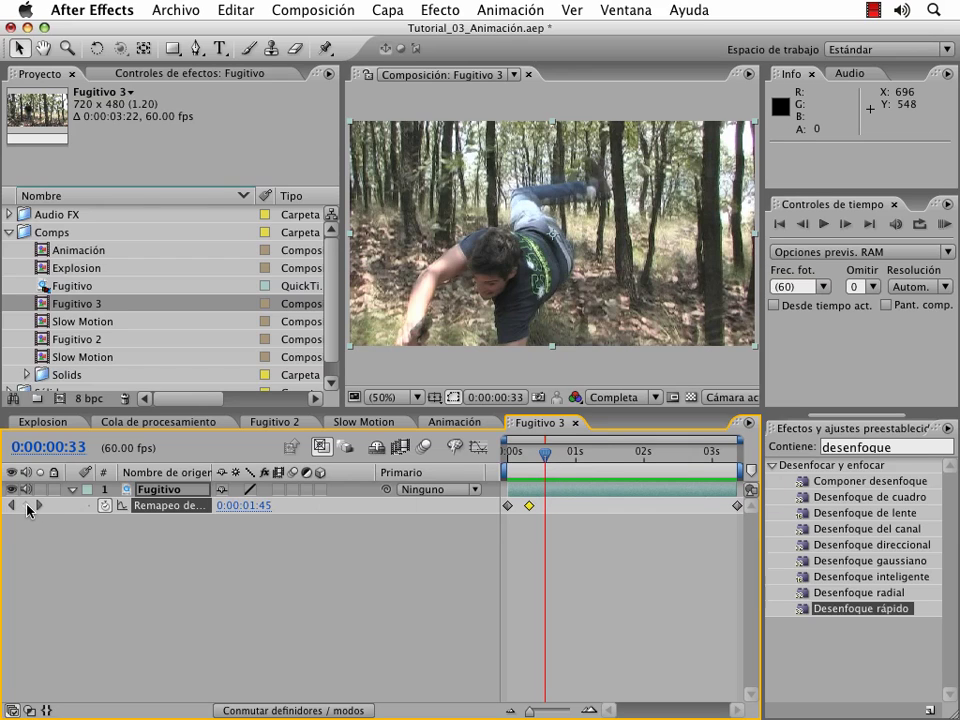
left_click(26, 505)
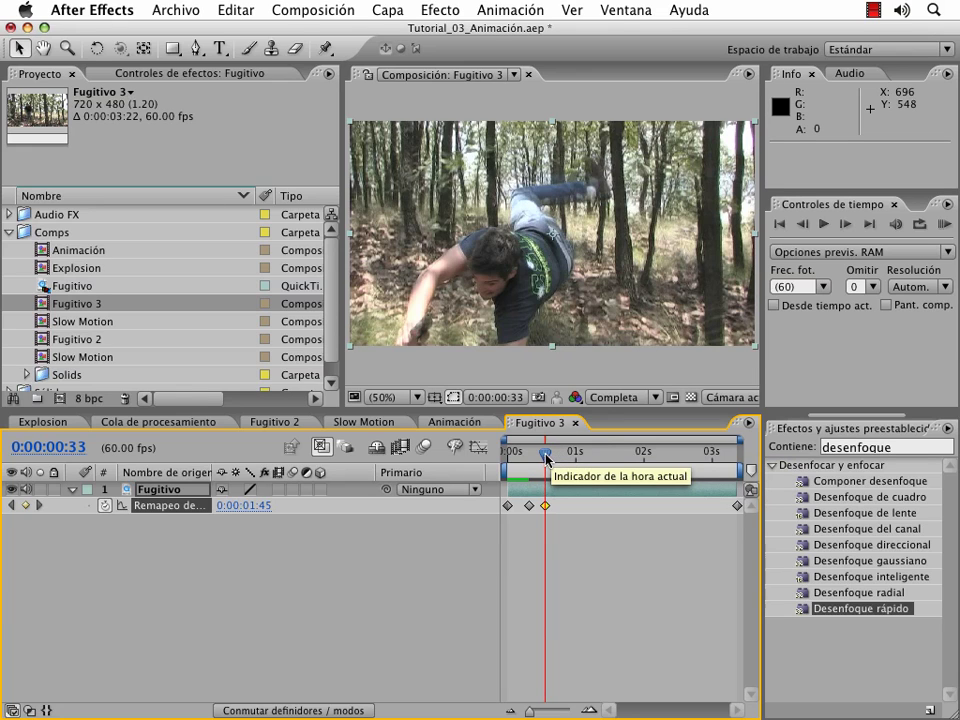
Add a keyframe at 0:00:00:36, shift it to about 2 seconds, and select both keyframes
left_click_drag(547, 458, 549, 458)
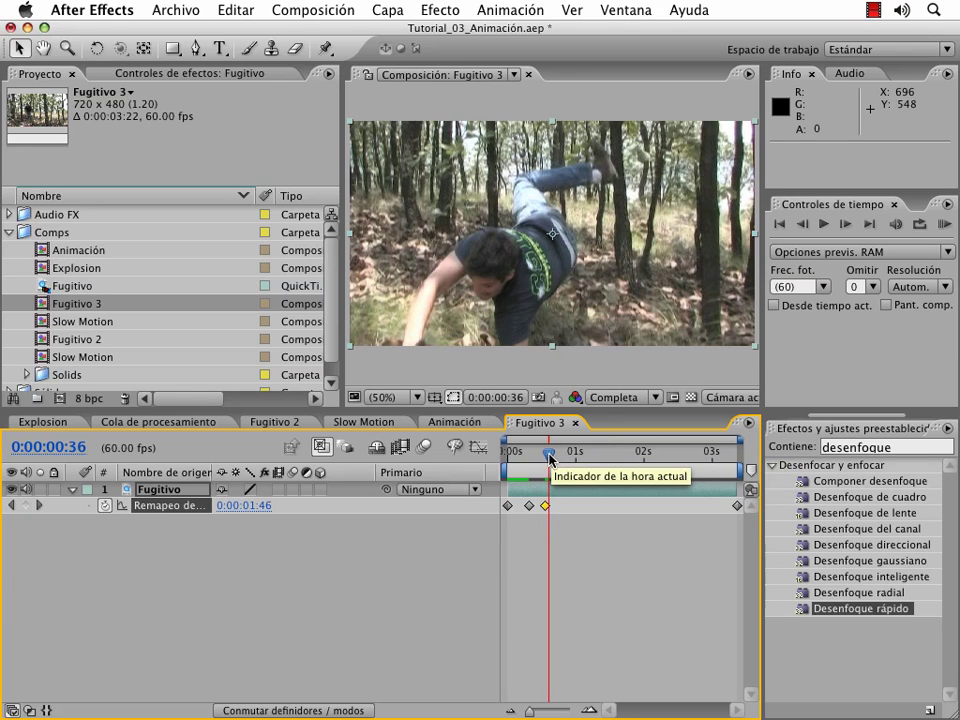
left_click(26, 505)
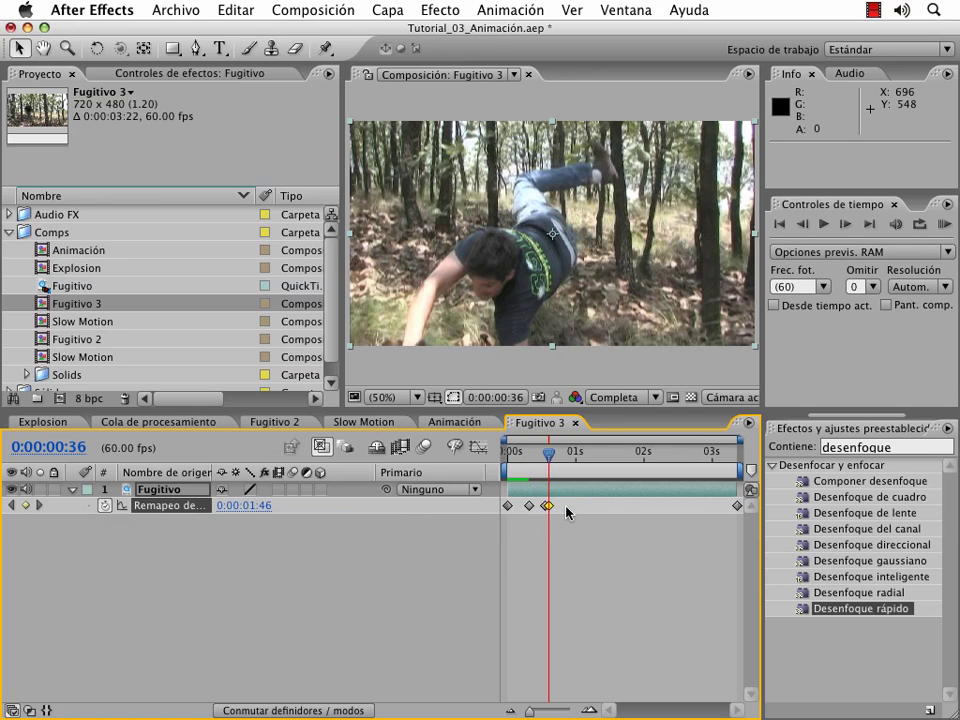
left_click_drag(548, 505, 661, 505)
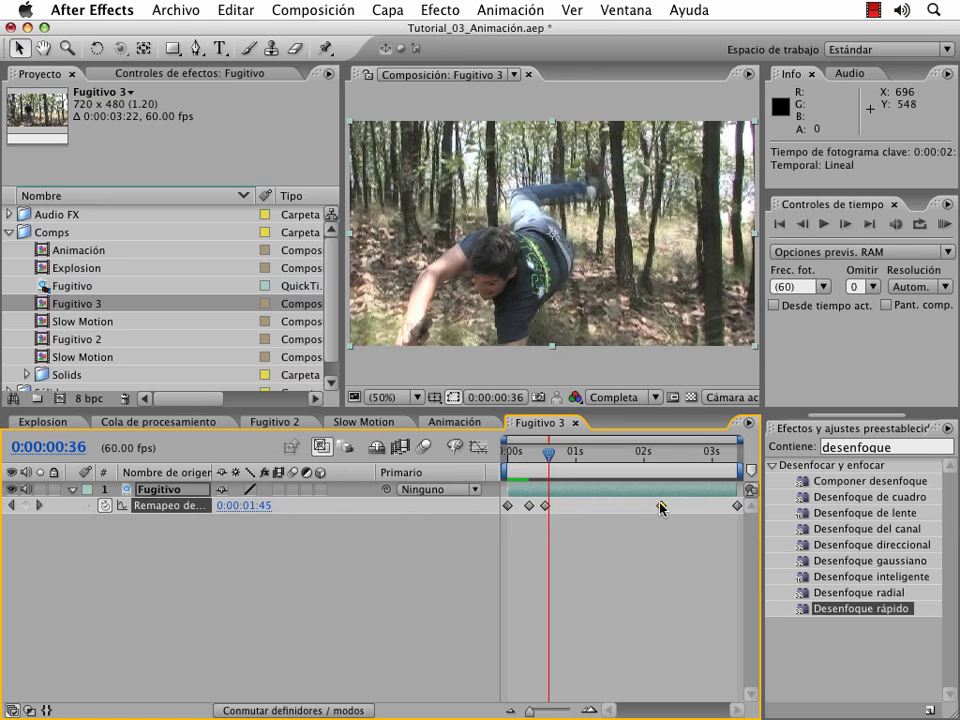
mouse_move(547, 457)
left_mouse_down()
mouse_move(537, 458)
mouse_move(617, 459)
left_mouse_up()
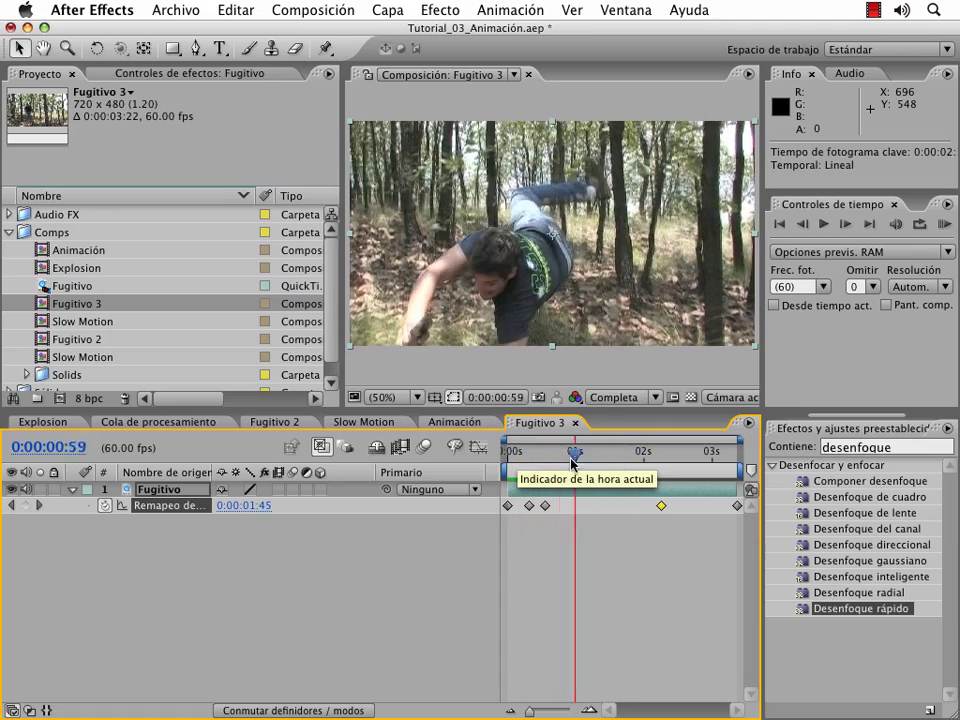
left_click_drag(617, 459, 544, 459)
left_click_drag(562, 517, 533, 503)
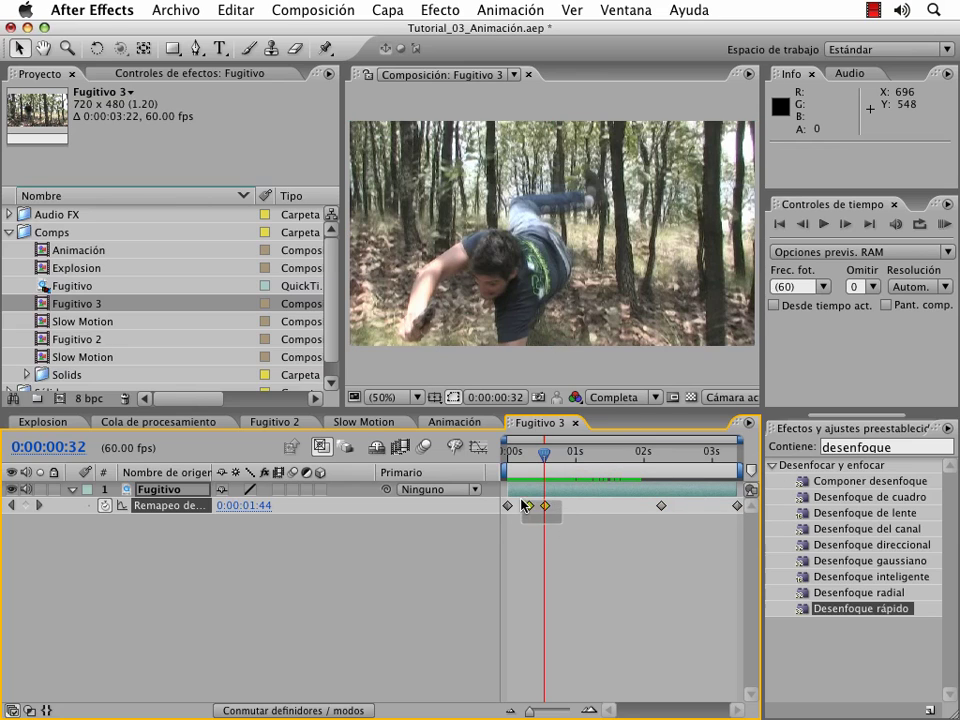
Apply Easy Ease (Fácil) to the two selected Time Remap keyframes
right_click(533, 508)
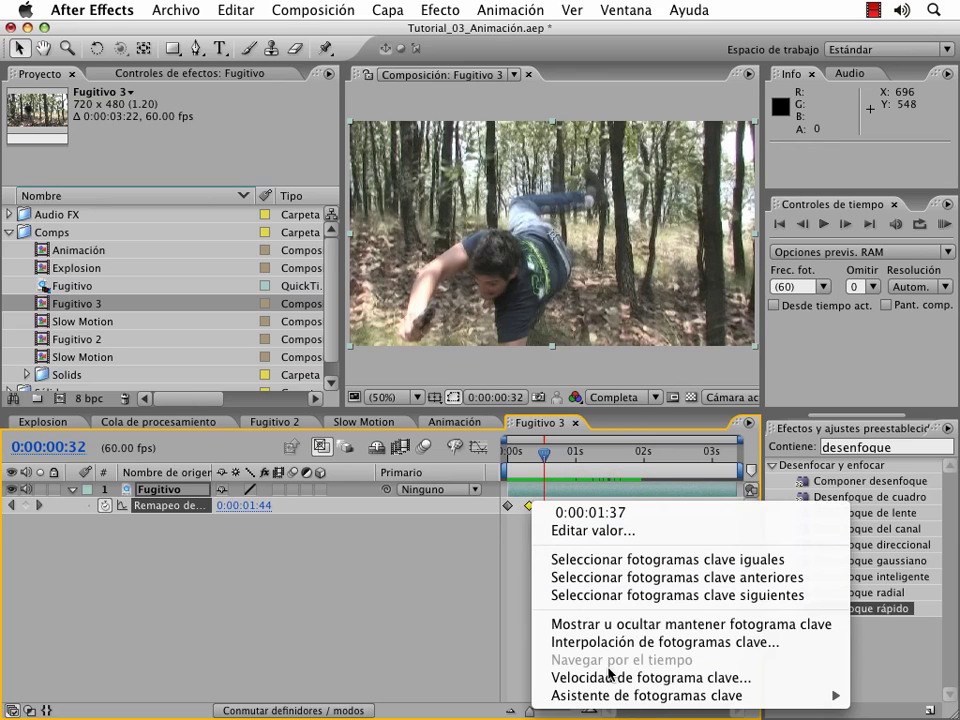
mouse_move(563, 698)
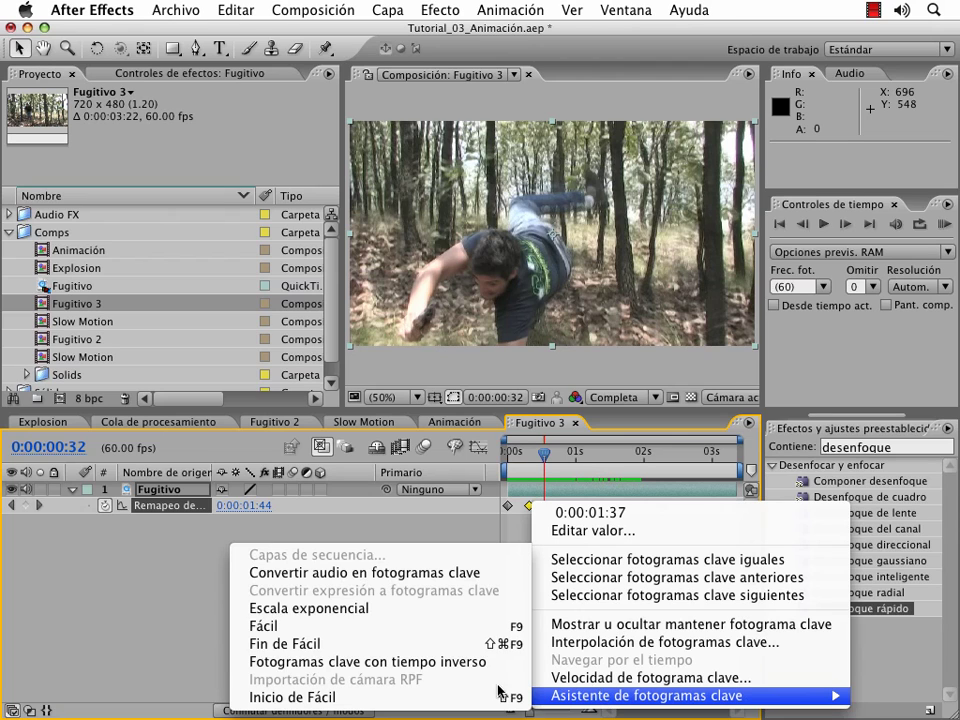
left_click(349, 627)
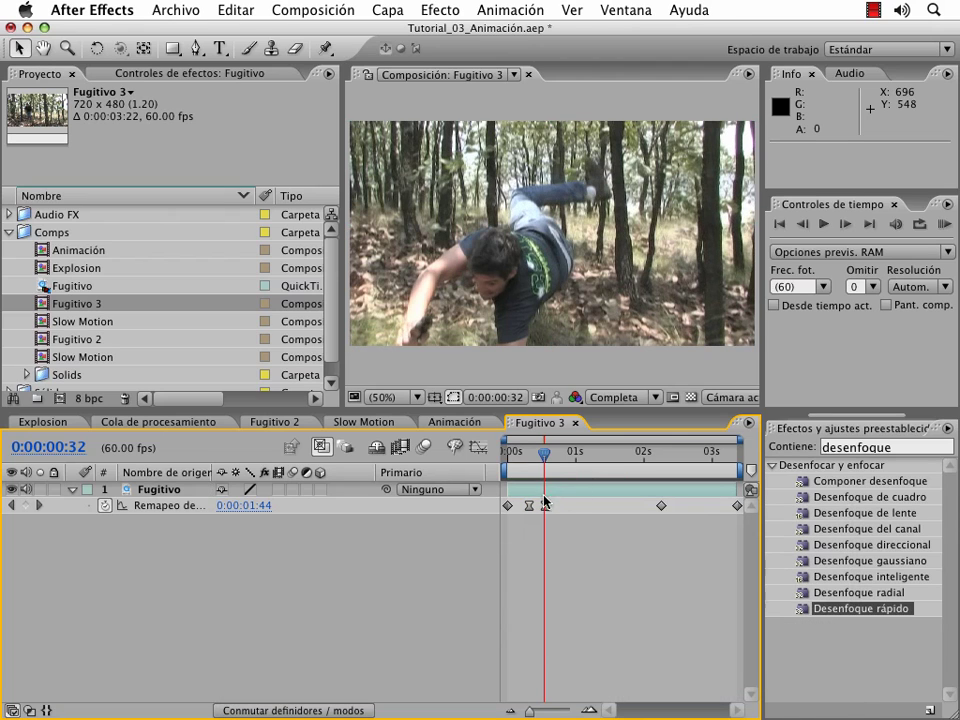
Inspect the eased Time Remap curve in the Graph Editor, then return to keyframe view
left_click(479, 448)
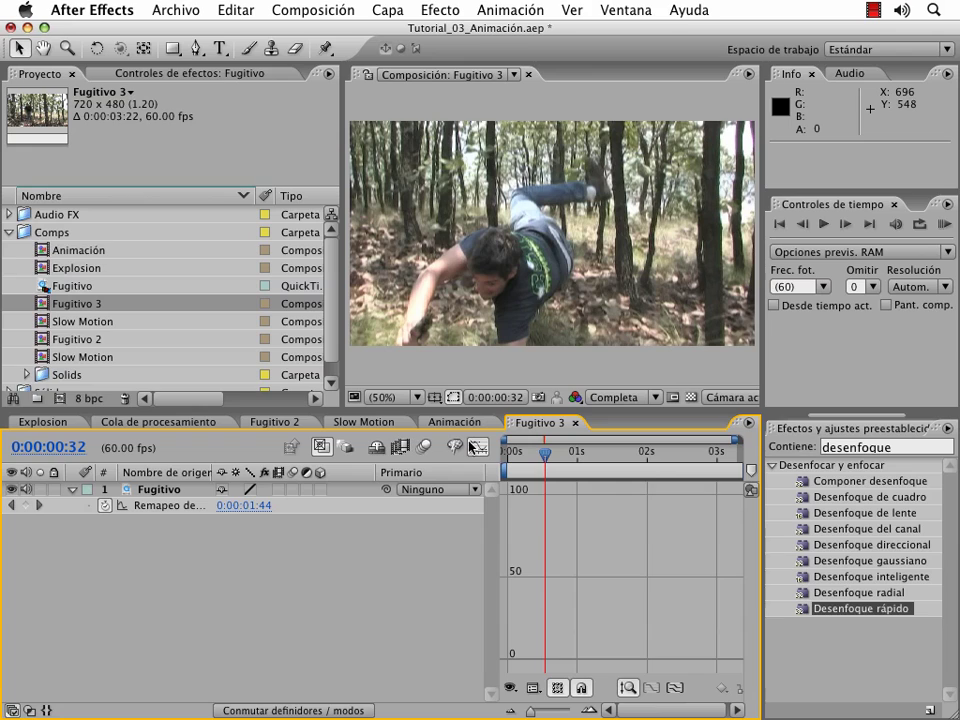
left_click(484, 452)
left_click(529, 506)
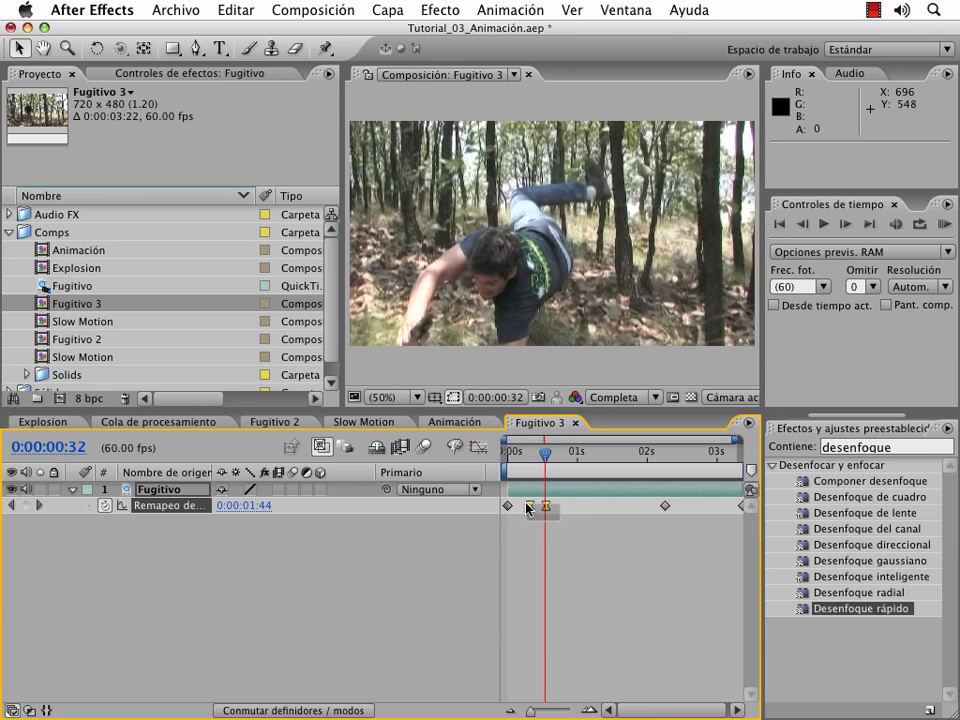
left_click(478, 451)
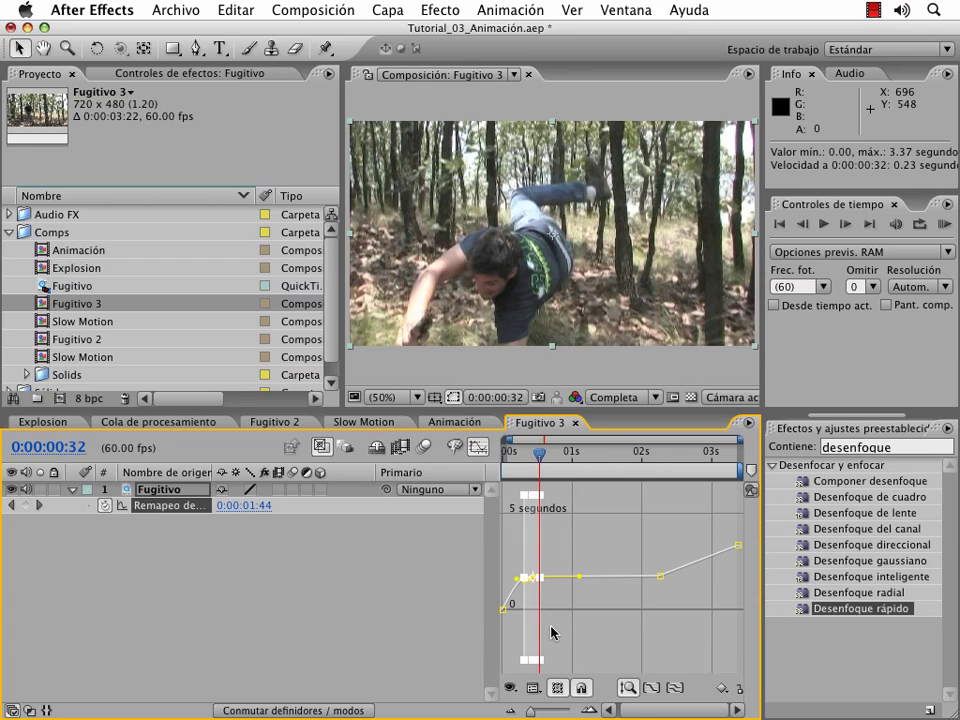
scroll(551, 618, "up", 2)
scroll(551, 618, "up", 2)
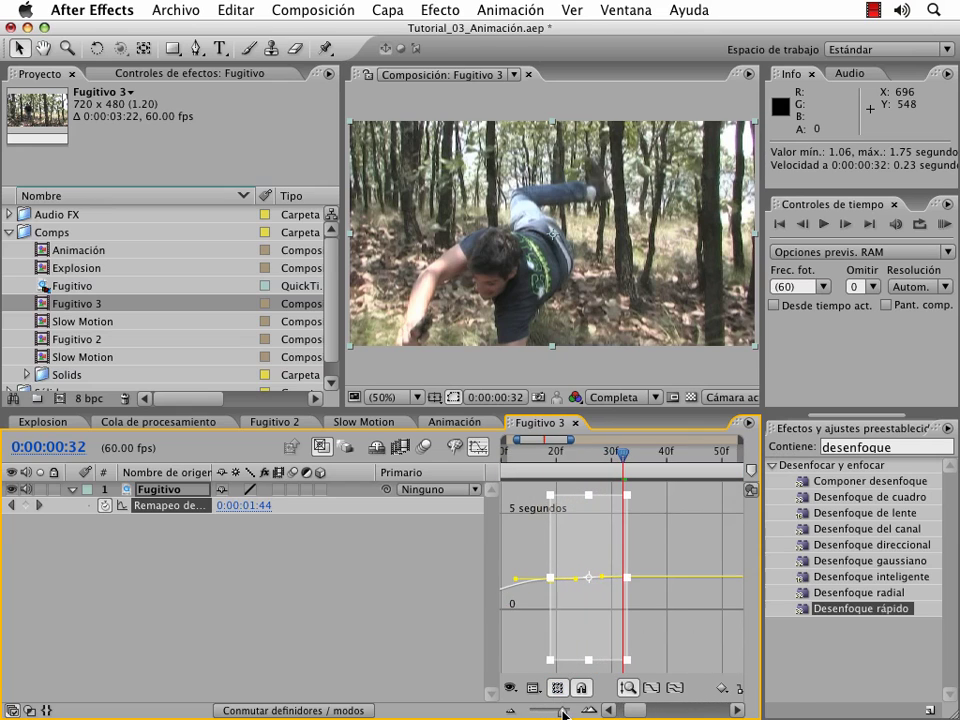
scroll(551, 618, "up", 2)
scroll(551, 618, "up", 2)
mouse_move(589, 585)
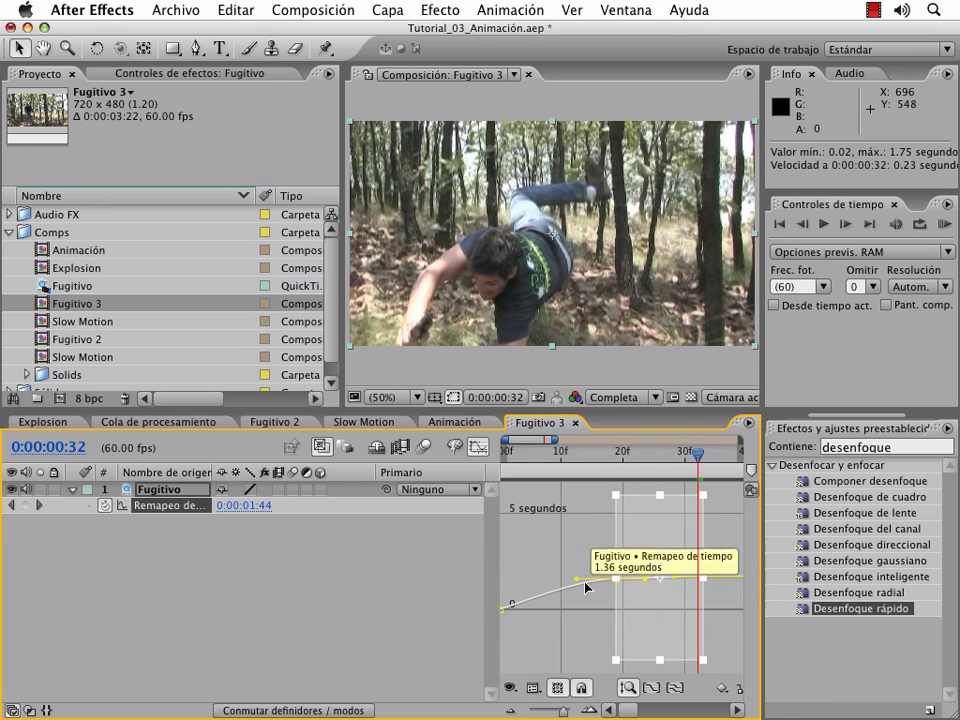
left_click(565, 594)
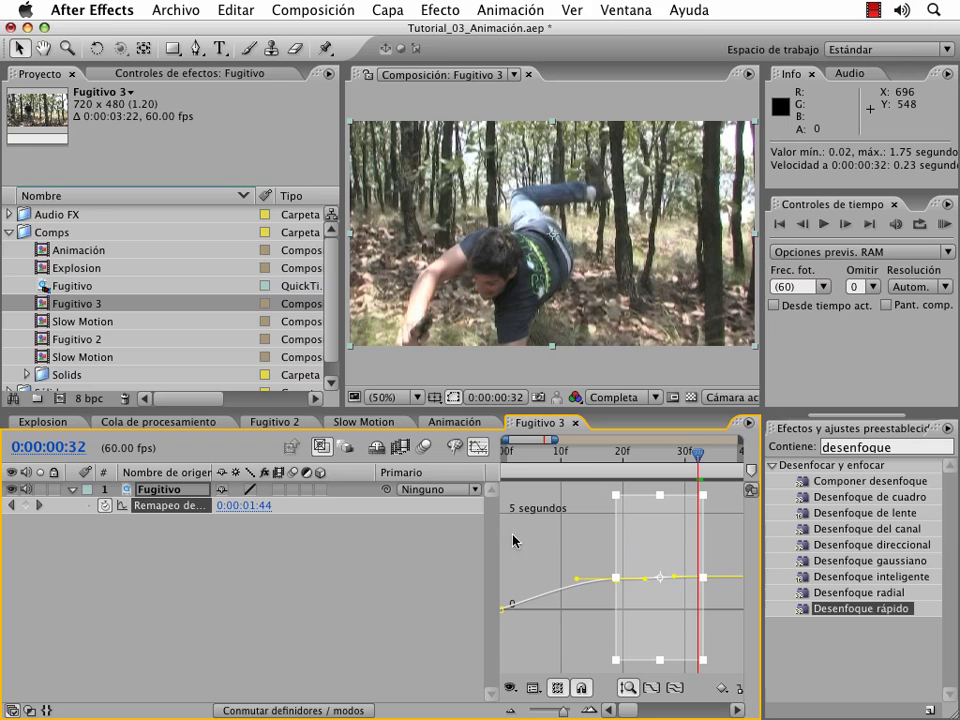
left_click(480, 443)
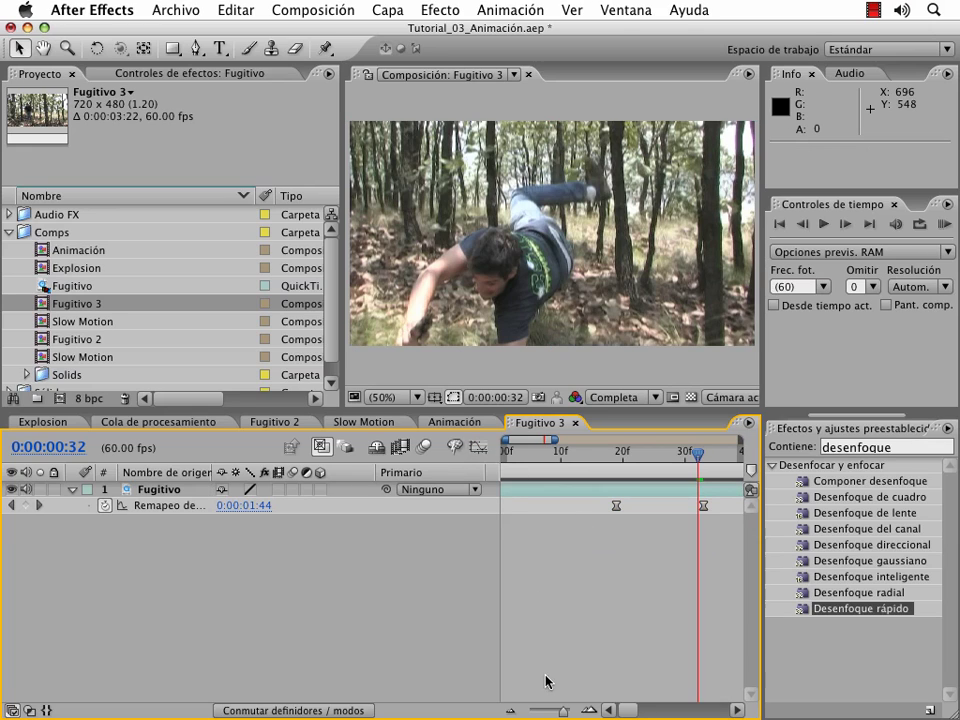
Move the last Time Remap keyframe earlier and re-preview the retimed clip
left_click_drag(553, 711, 539, 711)
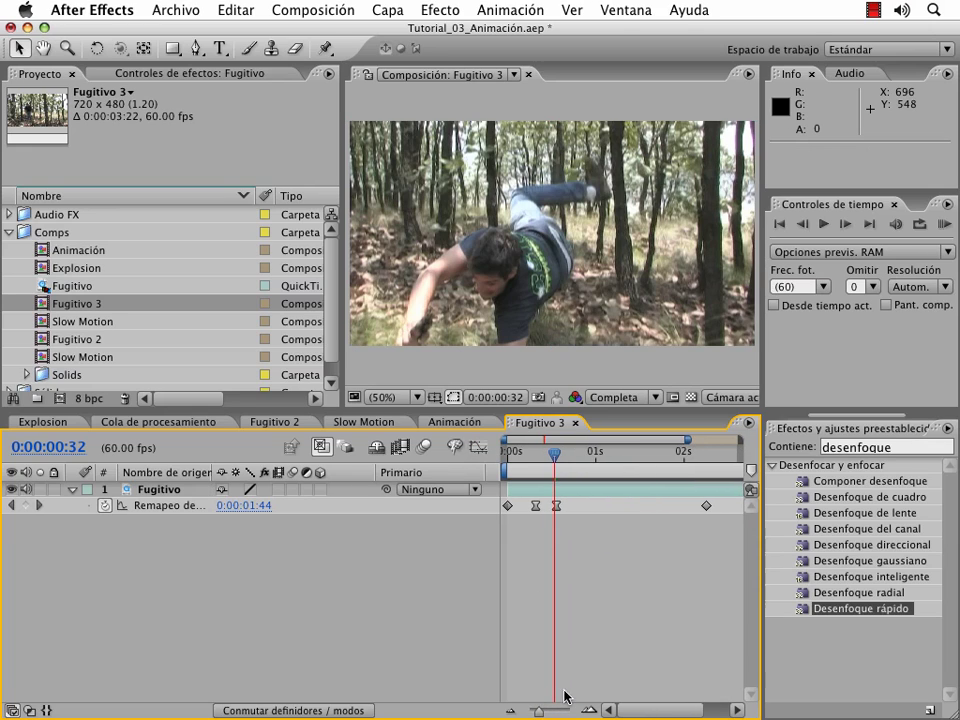
left_click(943, 226)
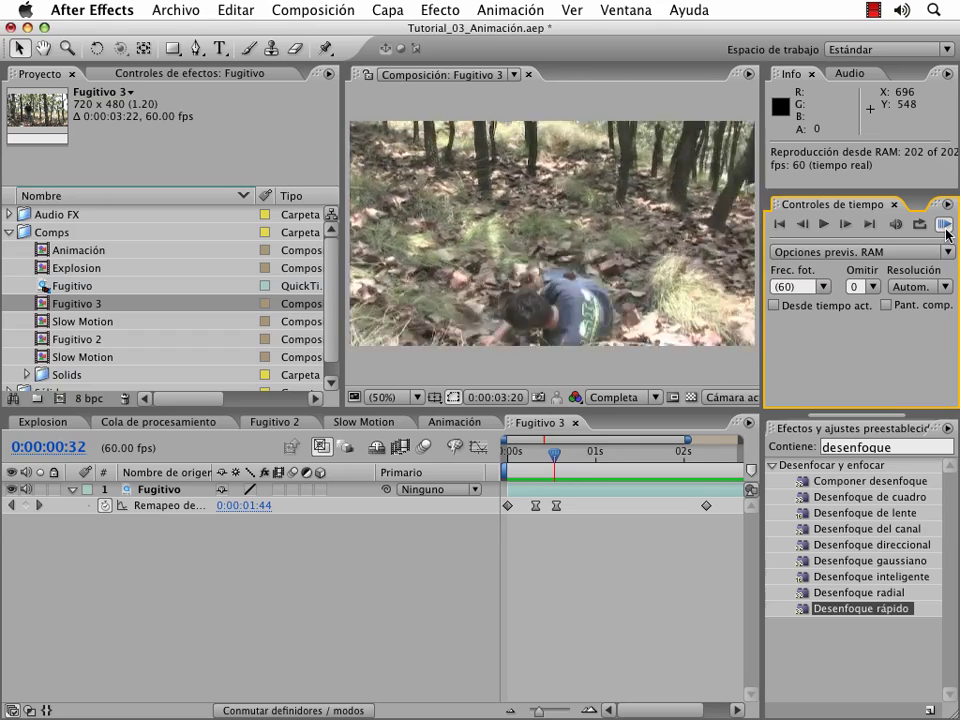
left_click(945, 228)
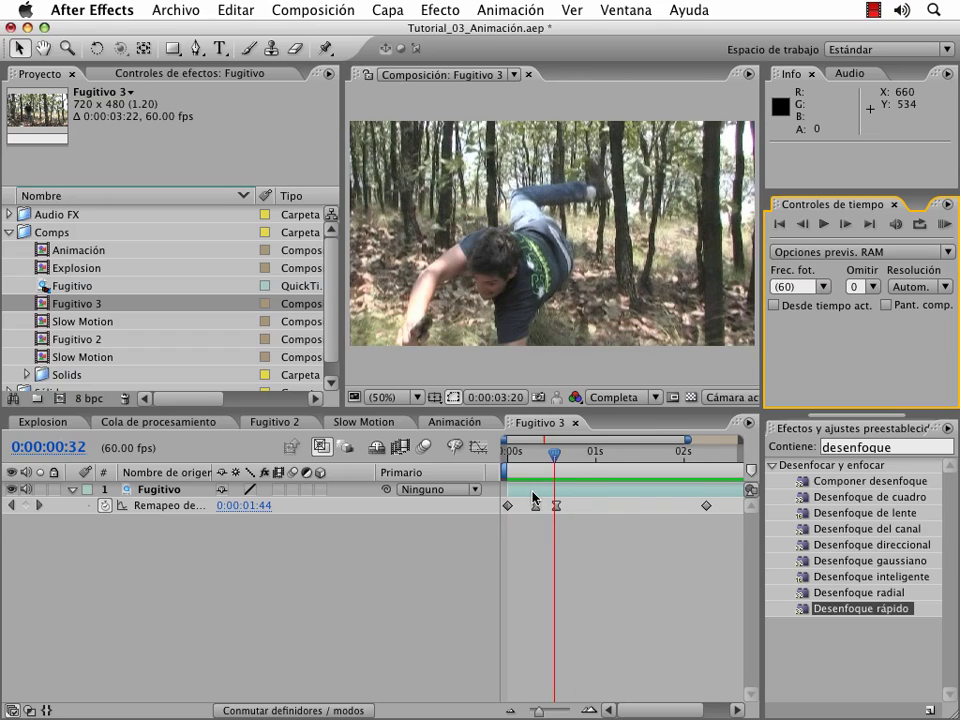
left_click_drag(554, 452, 567, 452)
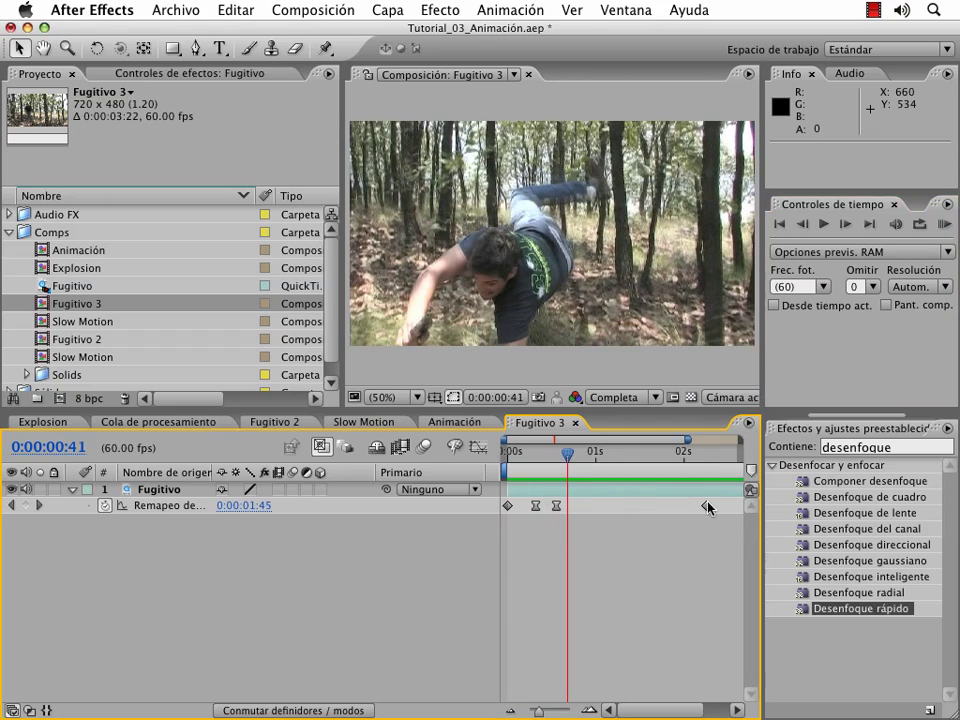
left_click_drag(707, 505, 588, 505)
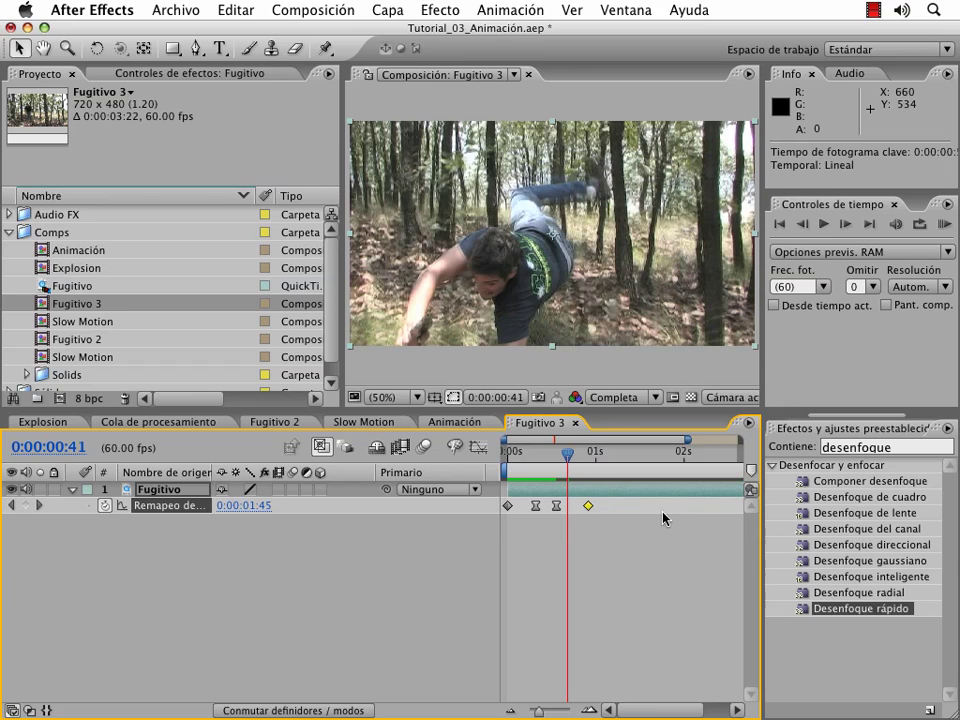
scroll(700, 515, "right", 3)
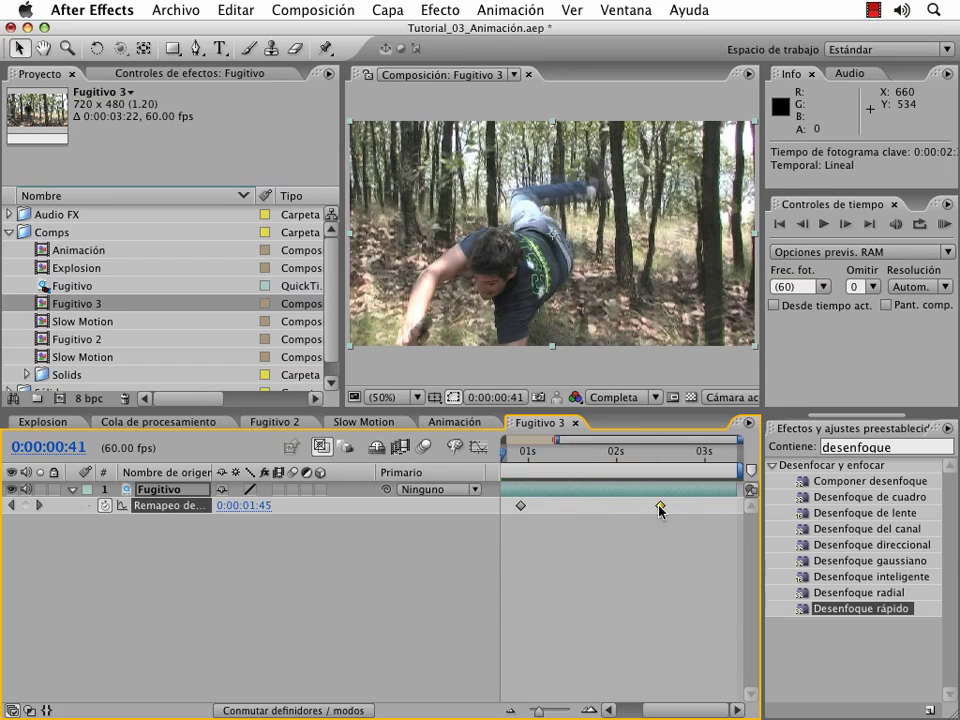
scroll(548, 466, "left", 3)
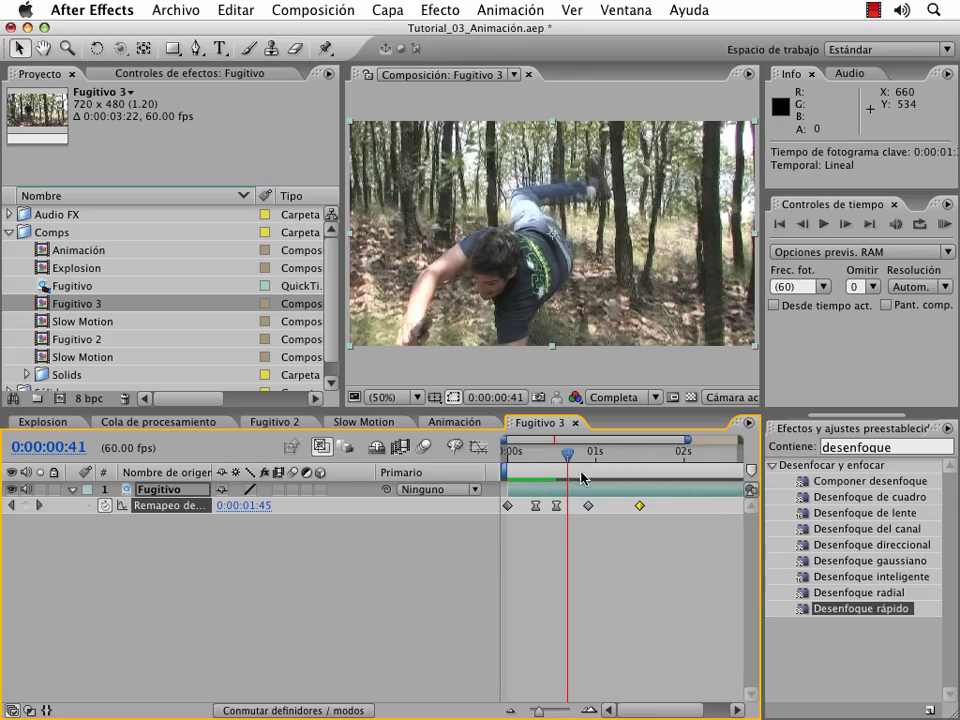
left_click(943, 224)
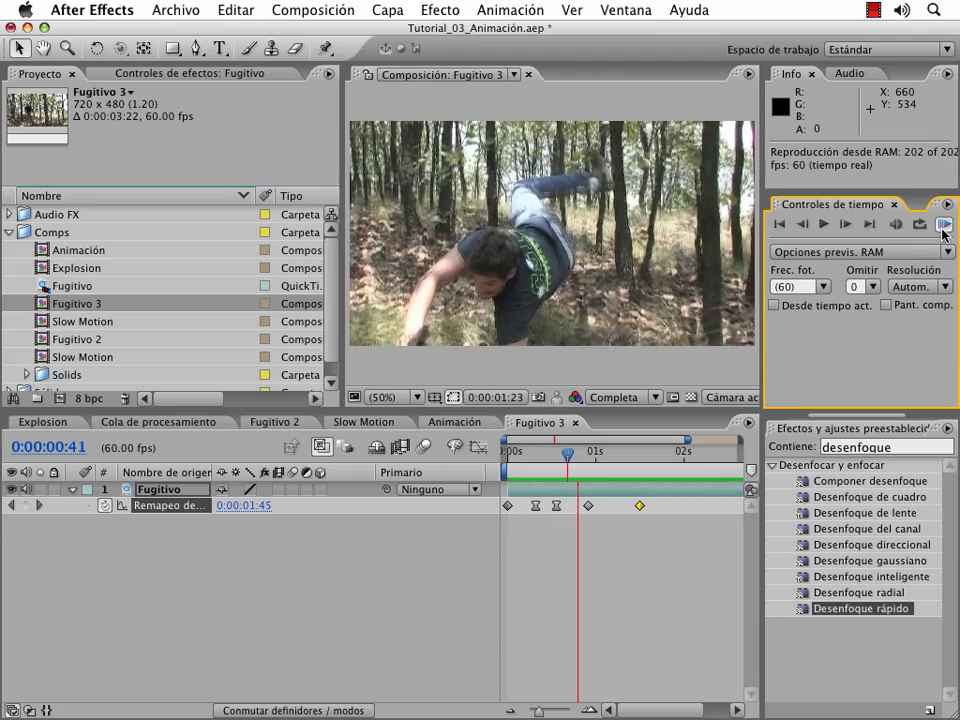
End the work area at 0:00:01:29 and RAM-preview that span
scroll(579, 481, "right", 3)
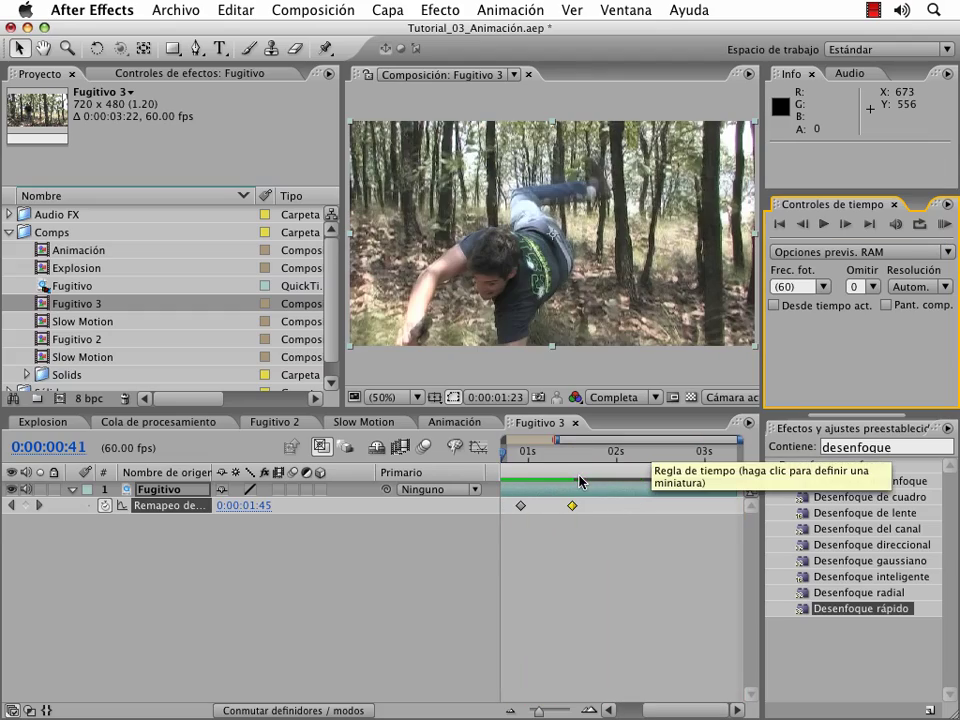
left_click_drag(545, 459, 572, 460)
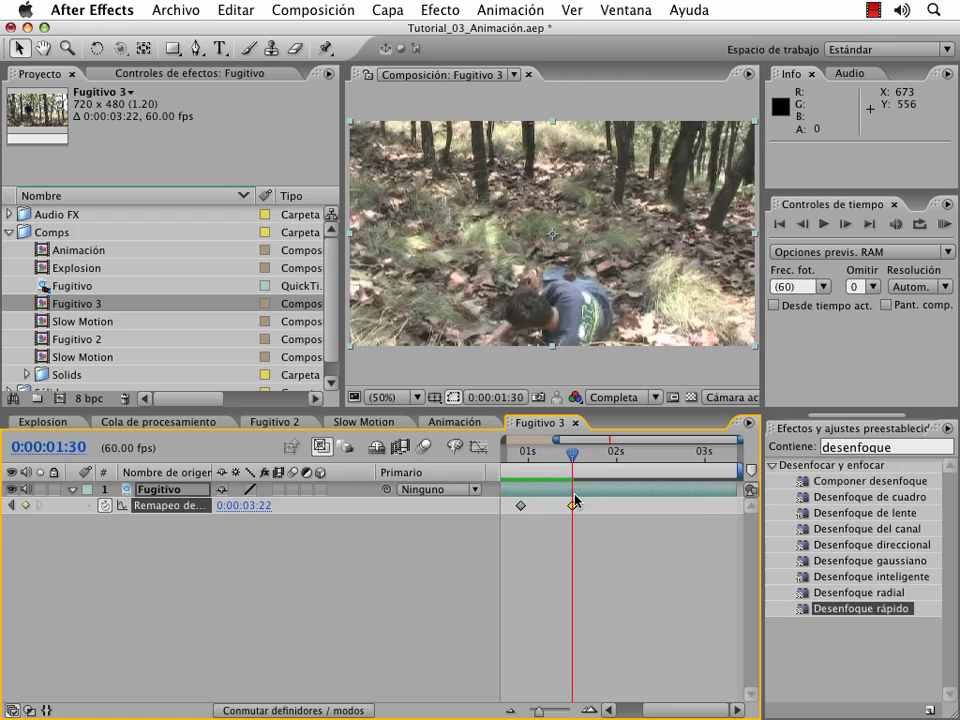
left_click(601, 518)
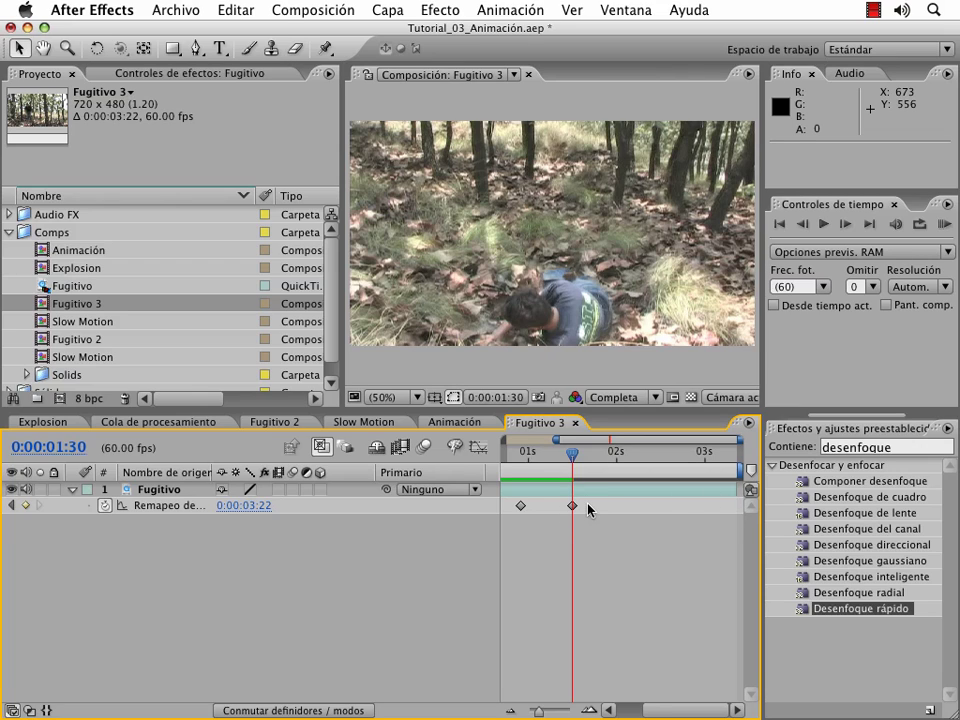
mouse_move(583, 461)
left_mouse_down()
mouse_move(647, 456)
mouse_move(589, 456)
left_mouse_up()
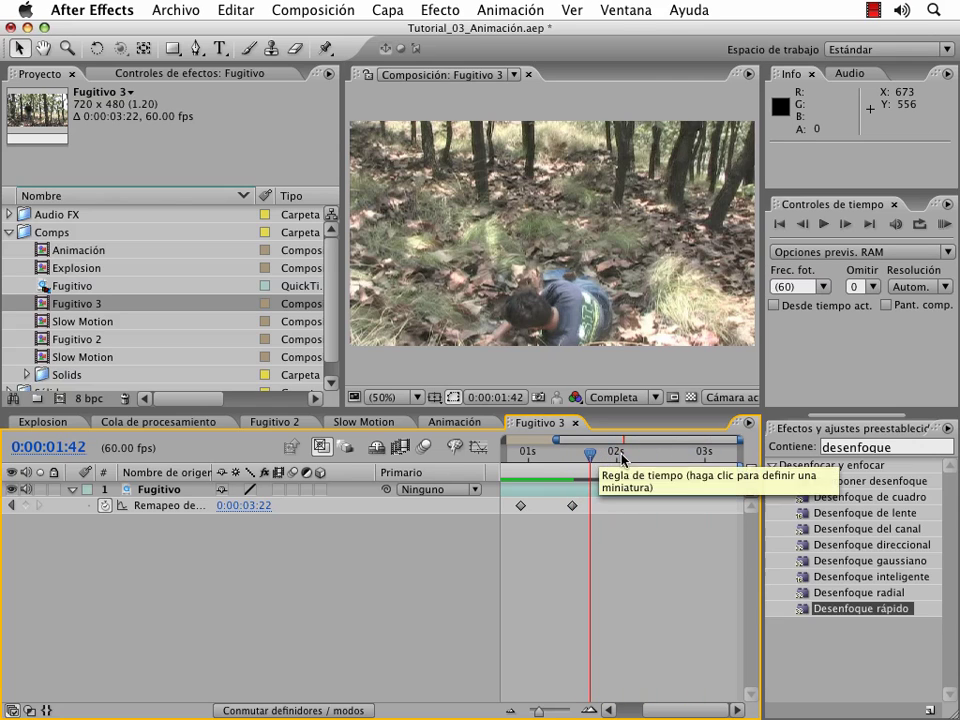
left_click_drag(750, 469, 590, 469)
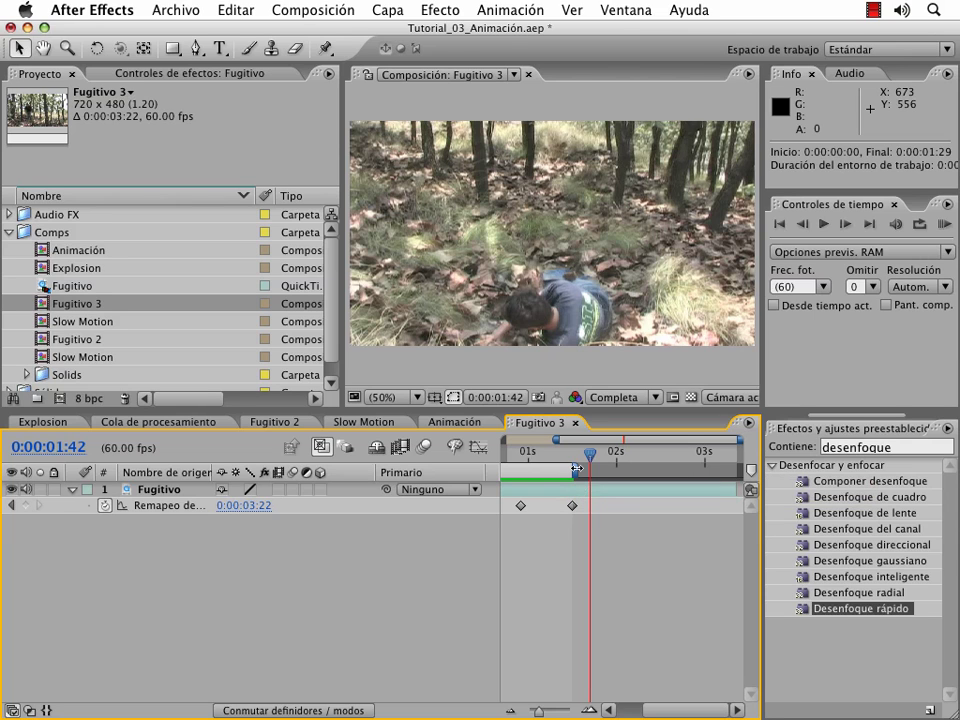
mouse_move(577, 469)
left_mouse_down()
mouse_move(587, 473)
mouse_move(508, 452)
left_mouse_up()
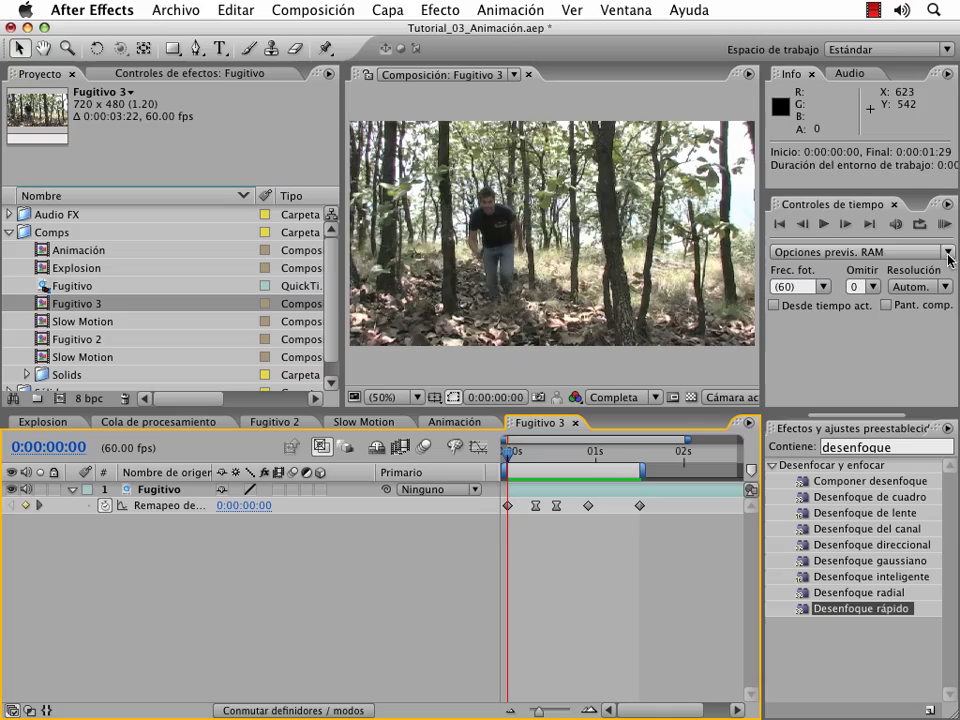
left_click(940, 226)
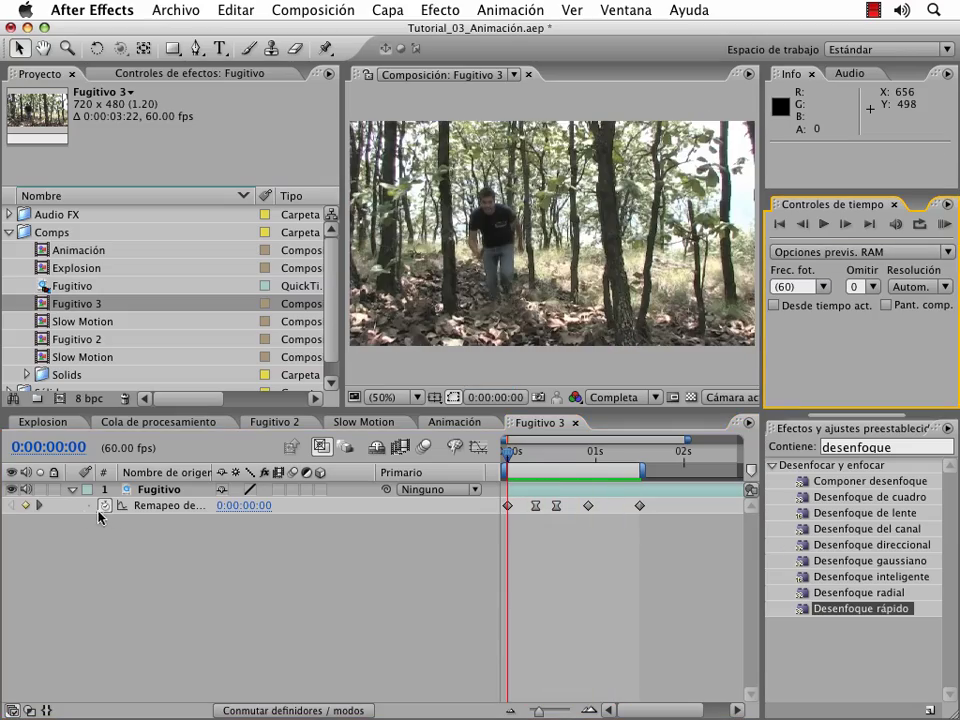
Park the playhead on frame 0:00:00:33, timeline zoomed to frames, with the Fugitivo layer selected
left_click(704, 471)
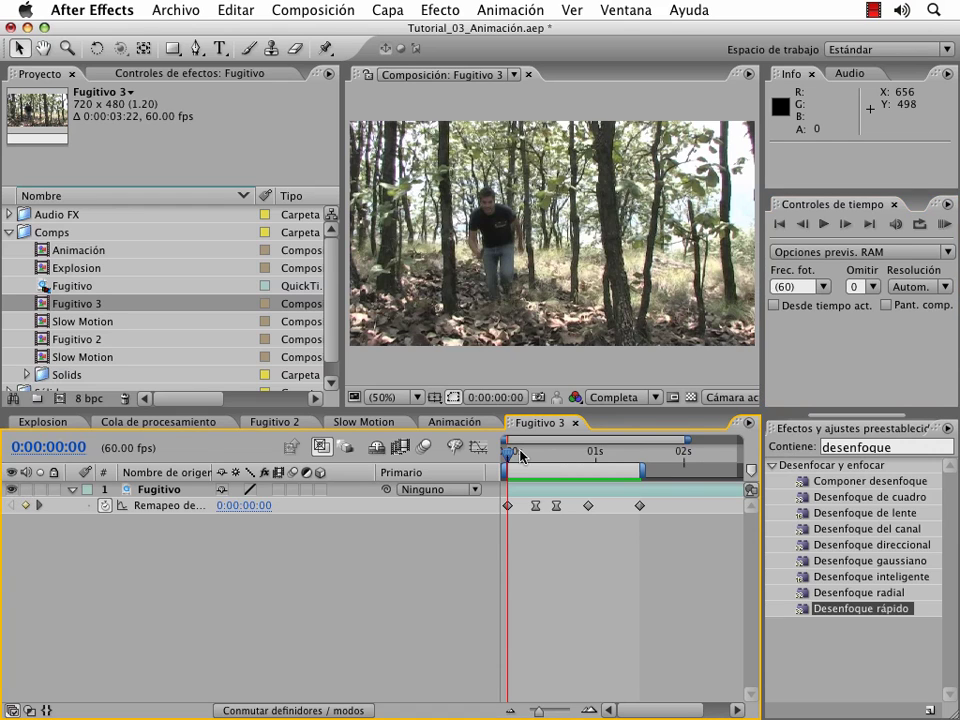
mouse_move(520, 455)
left_mouse_down()
mouse_move(572, 457)
mouse_move(562, 459)
left_mouse_up()
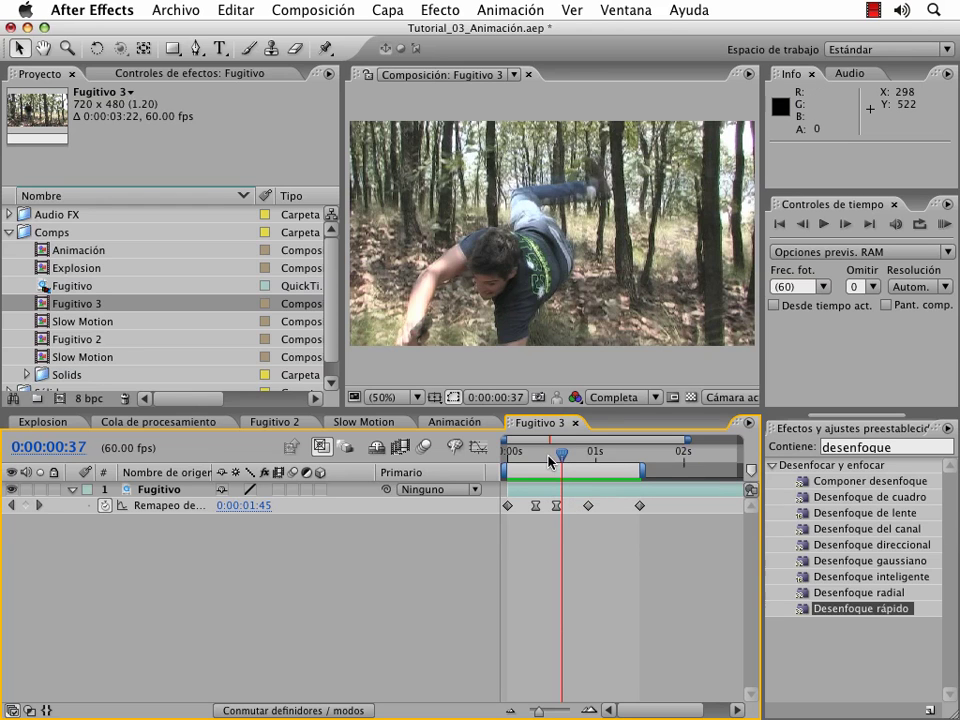
mouse_move(562, 455)
left_mouse_down()
mouse_move(549, 459)
mouse_move(578, 459)
mouse_move(557, 459)
left_mouse_up()
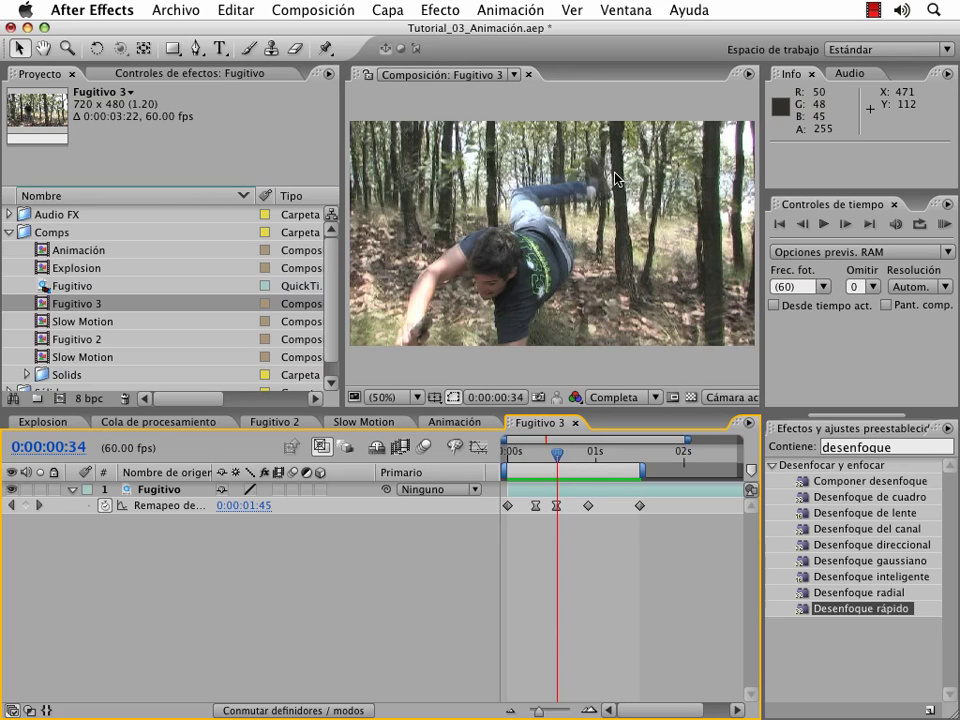
left_click(587, 711)
left_click(546, 505)
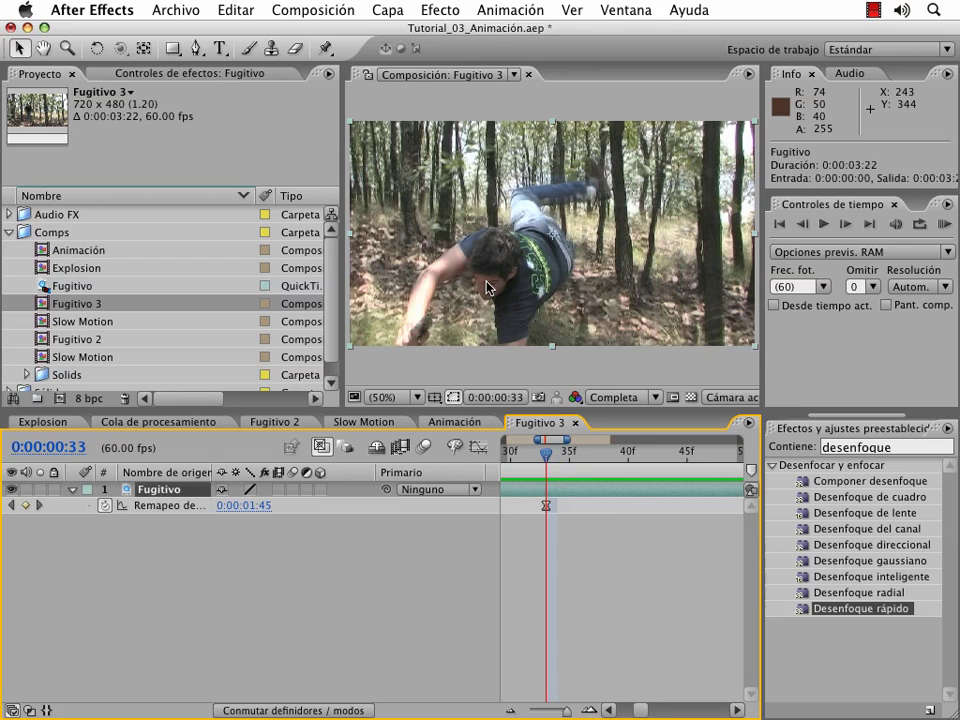
Take the Pen tool and view the composition at 100%, panned to the frame's bottom
left_click(196, 48)
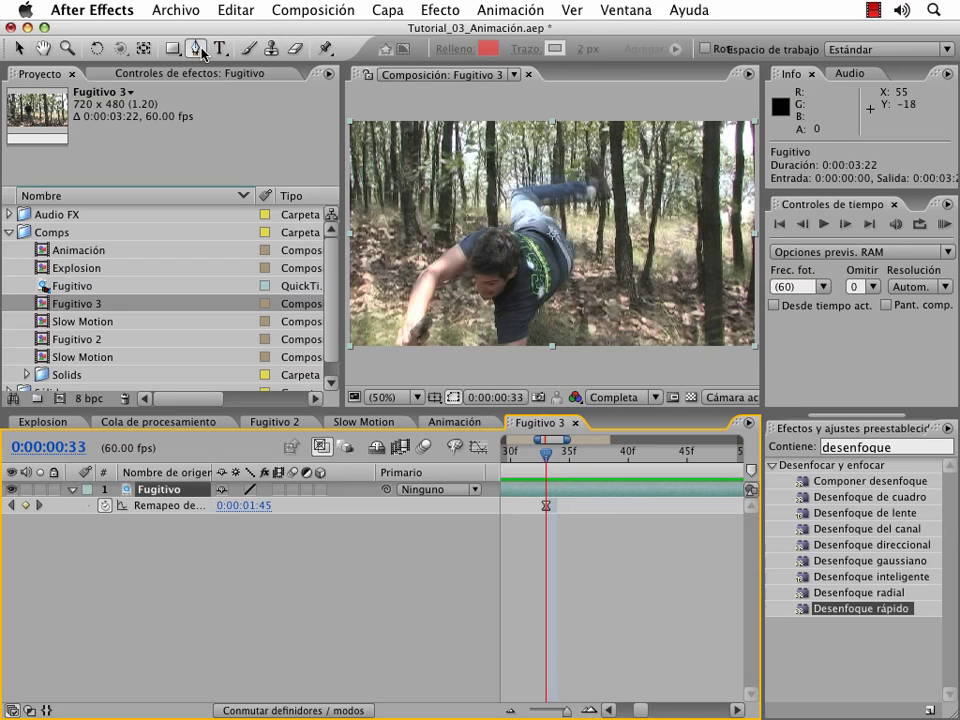
left_click(390, 397)
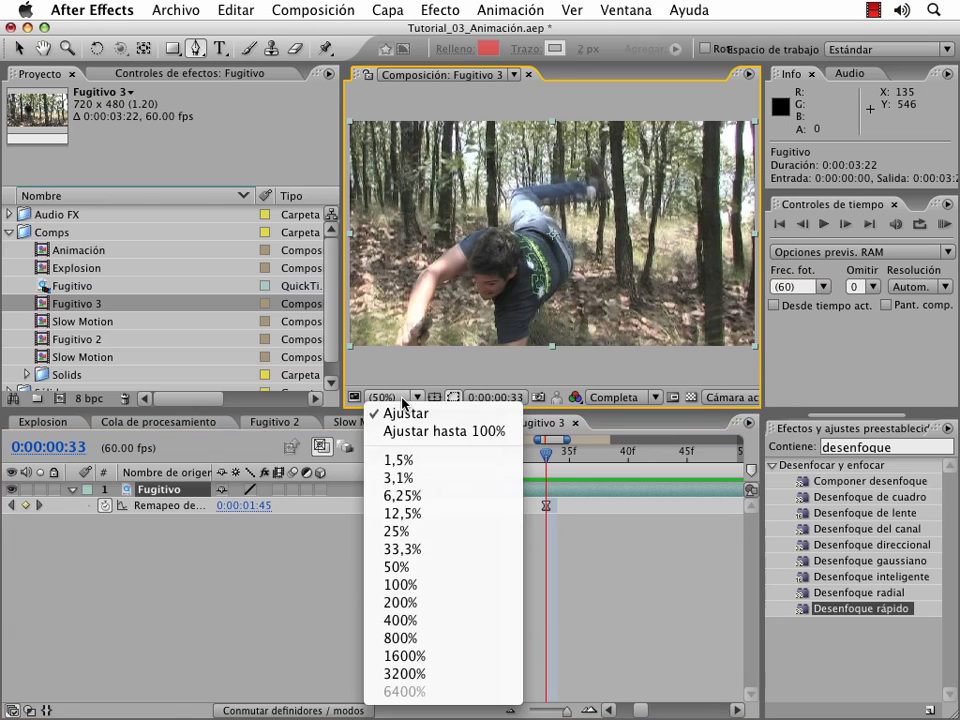
left_click(416, 585)
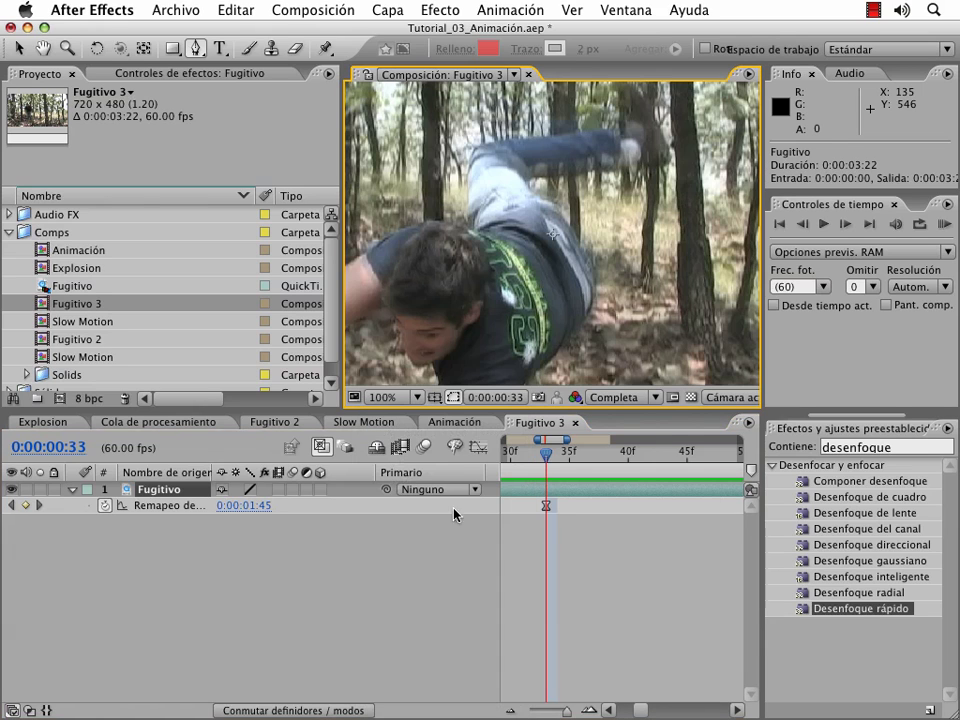
left_click_drag(552, 371, 583, 262)
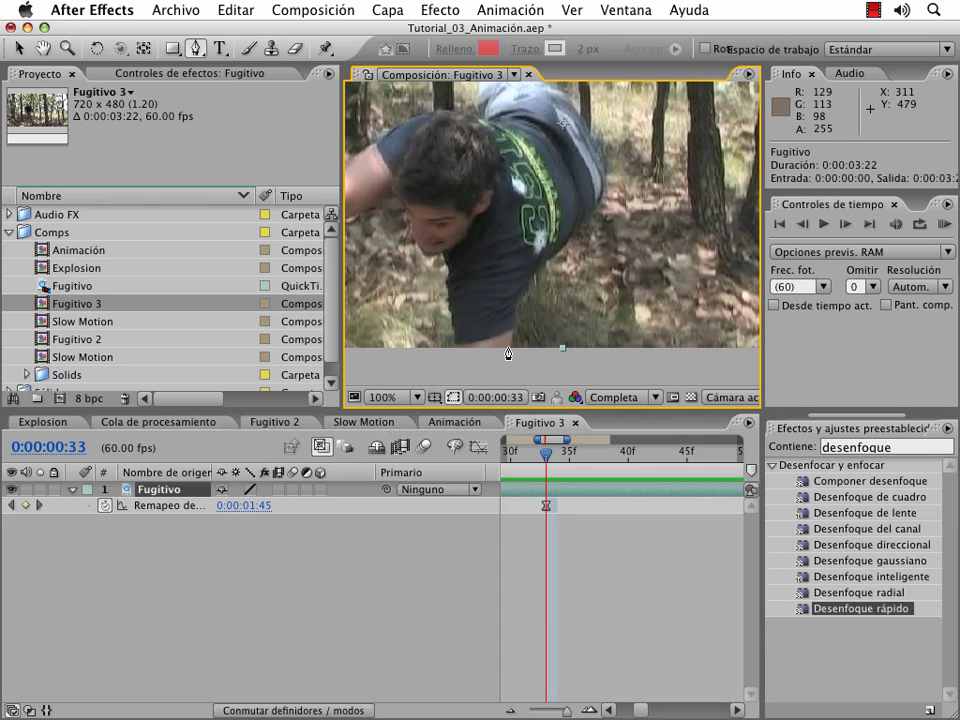
Trace mask points from the frame's bottom edge up the subject's back to his raised leg
left_click(510, 348)
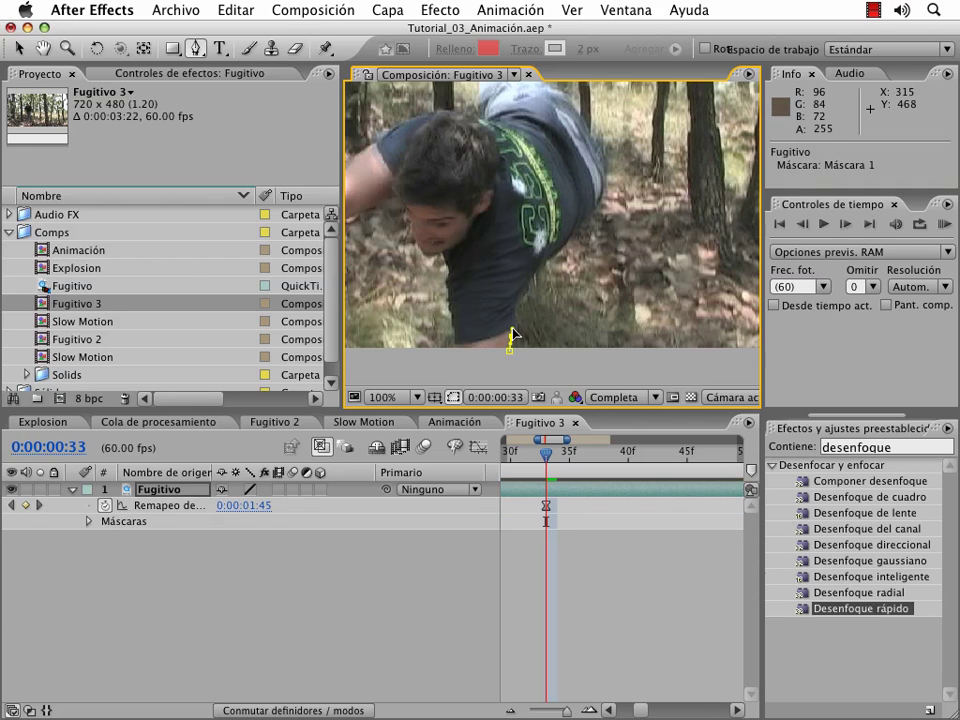
left_click(516, 322)
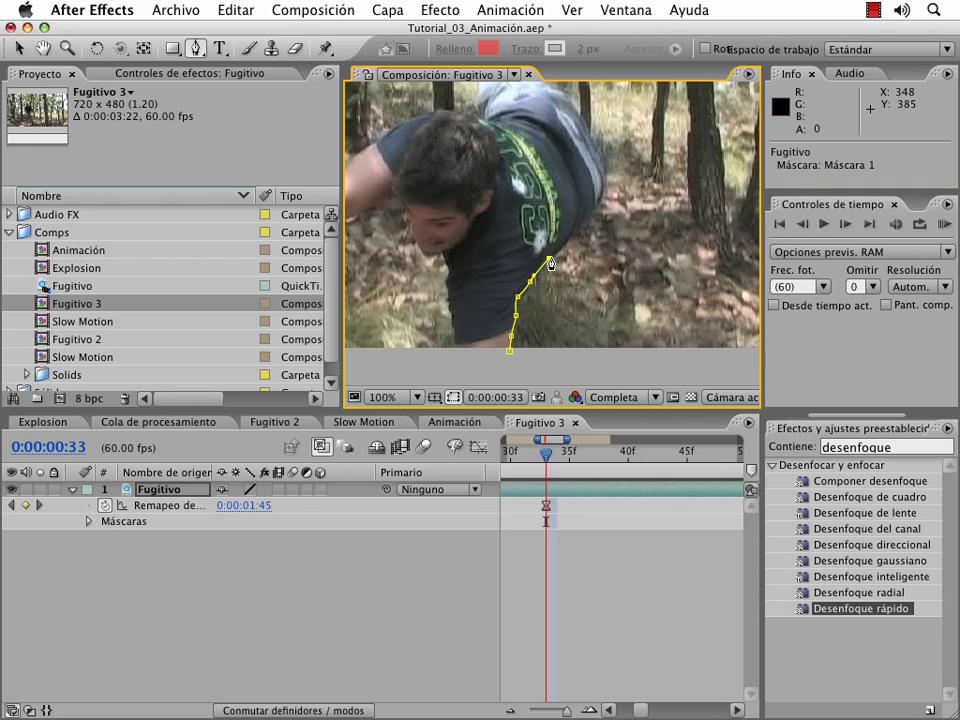
left_click(600, 205)
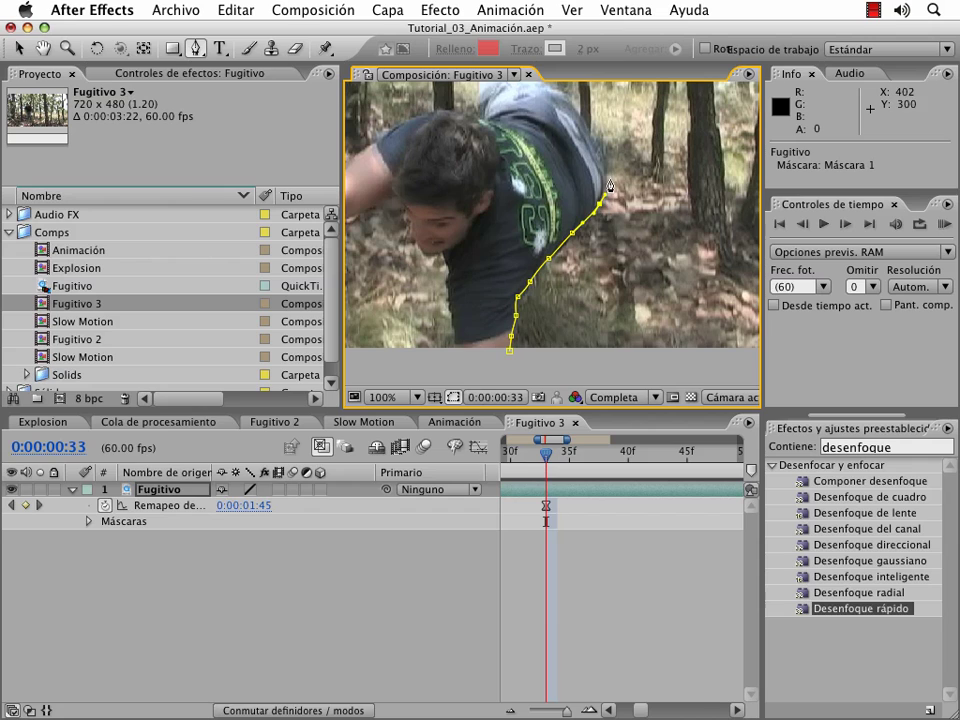
scroll(557, 95, "up", 2)
left_click(552, 92)
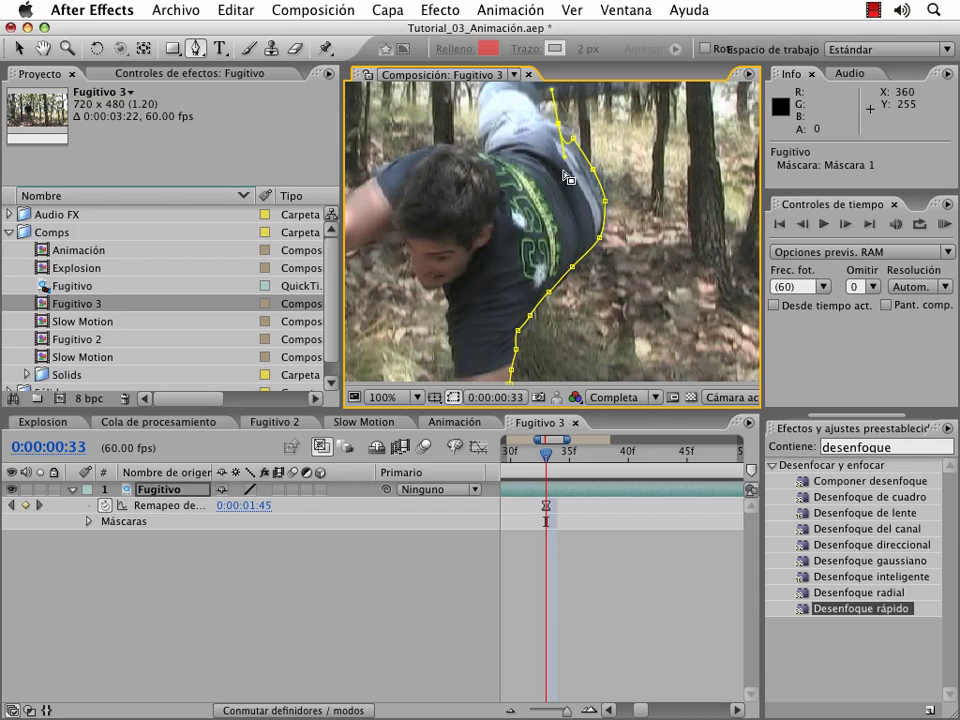
scroll(409, 171, "up", 8)
key("cmd+z")
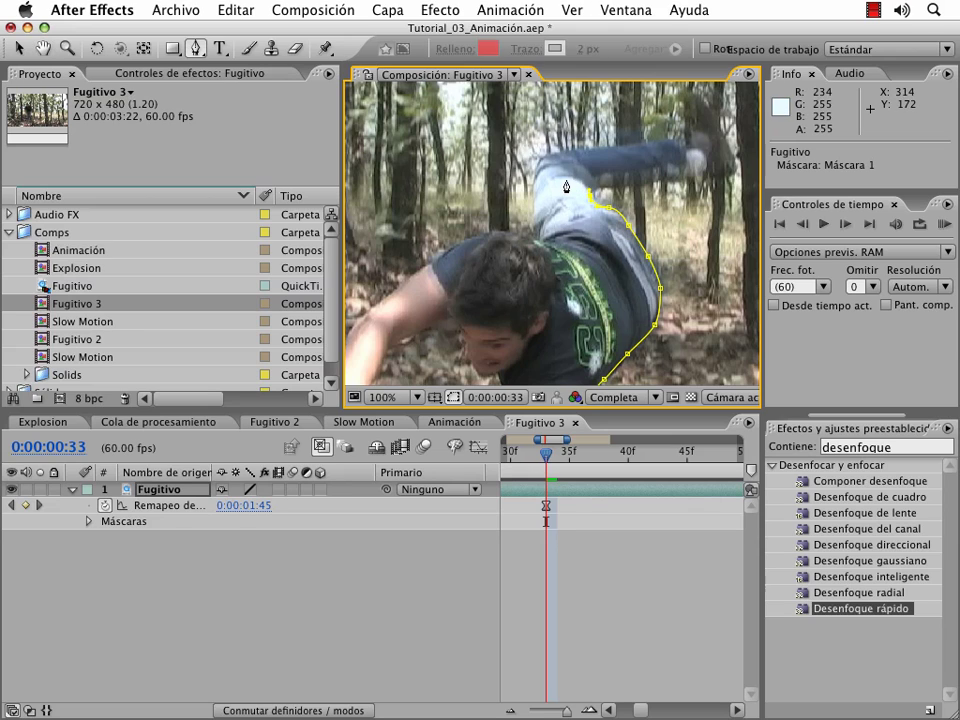
left_click(562, 181)
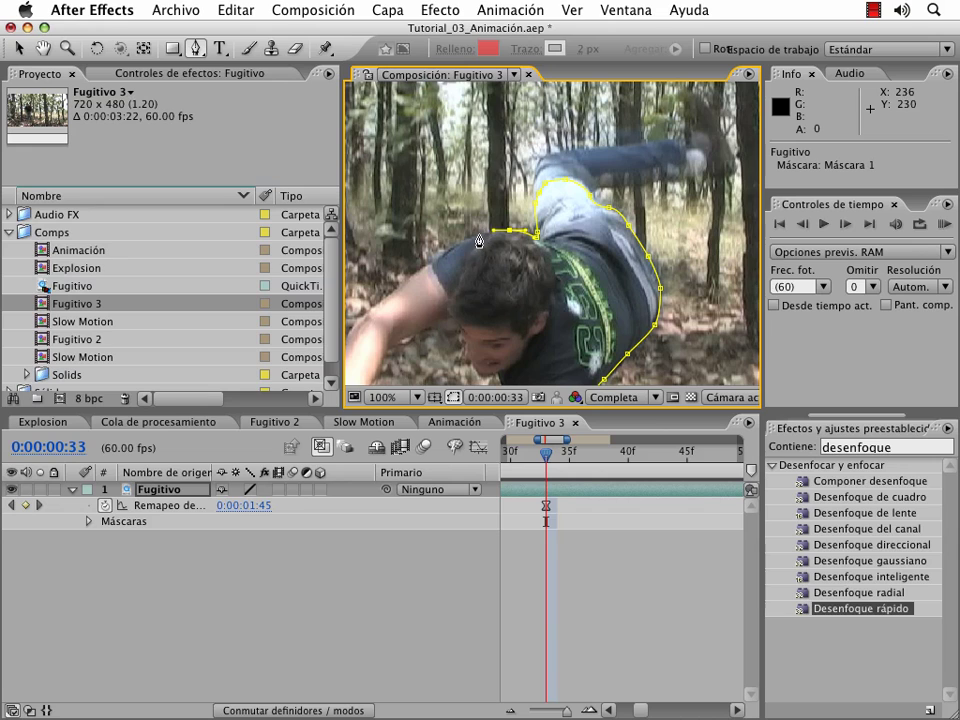
Continue the mask over his head, down the arm around the hand, and close the path
left_click_drag(440, 265, 553, 190)
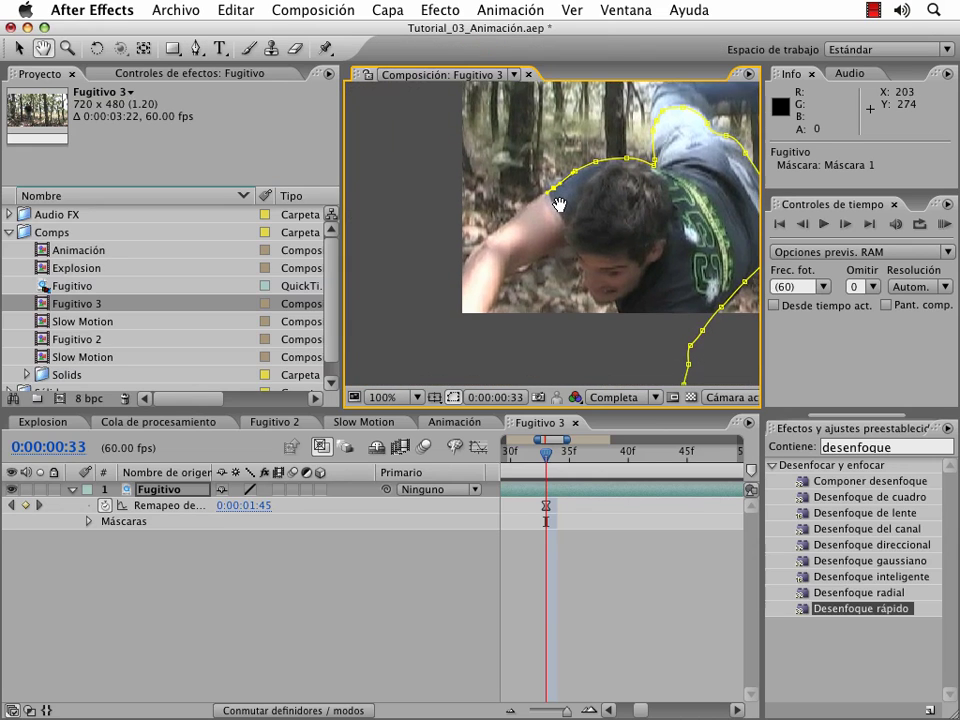
left_click(541, 189)
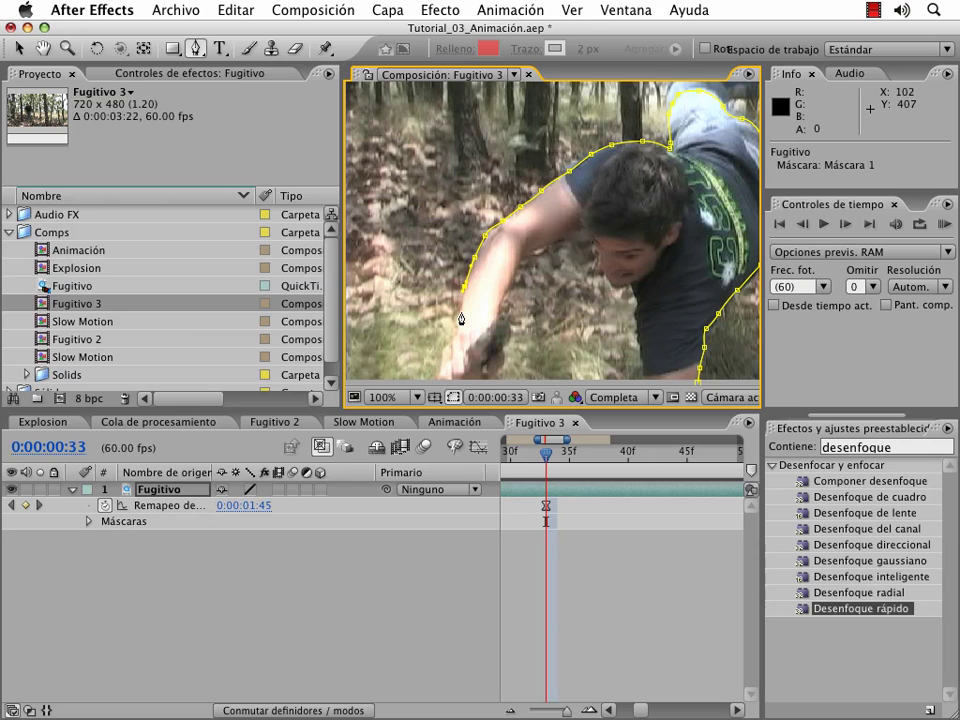
left_click_drag(452, 343, 467, 270)
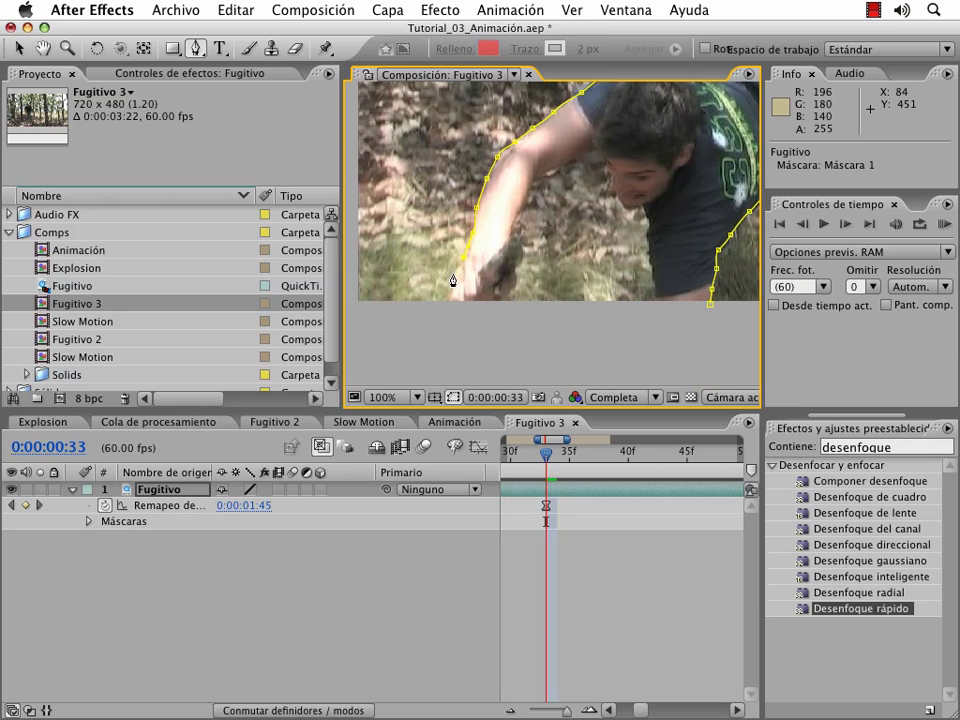
left_click(513, 285)
left_click(515, 270)
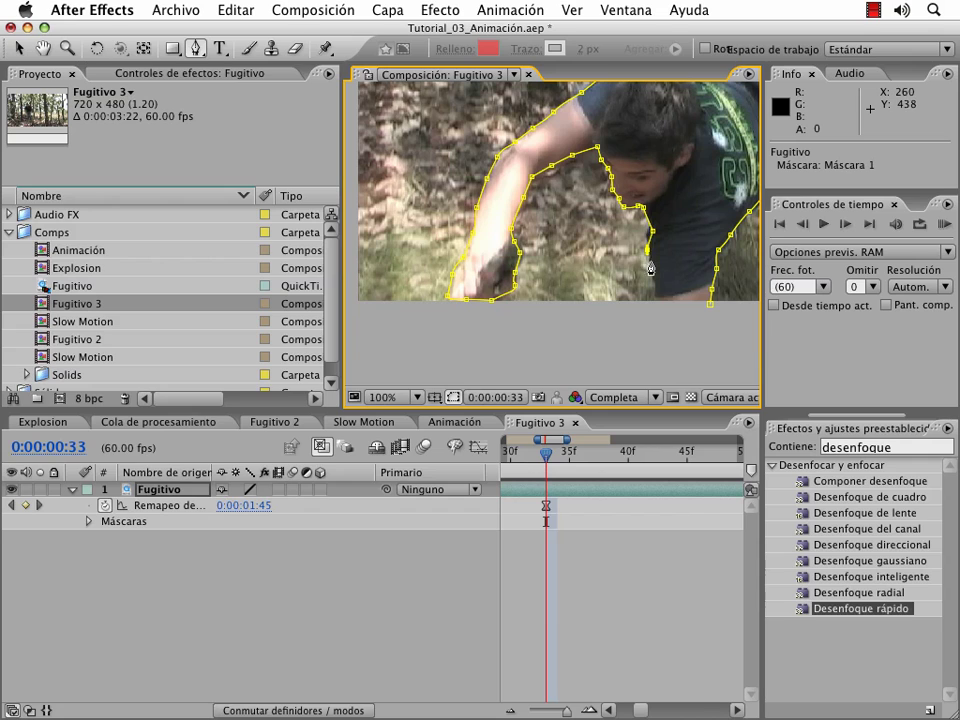
left_click(714, 305)
Switch the viewer to 50%, then to Ajustar hasta 100%, and expand Máscaras to show Máscara 1
scroll(590, 289, "up", 5)
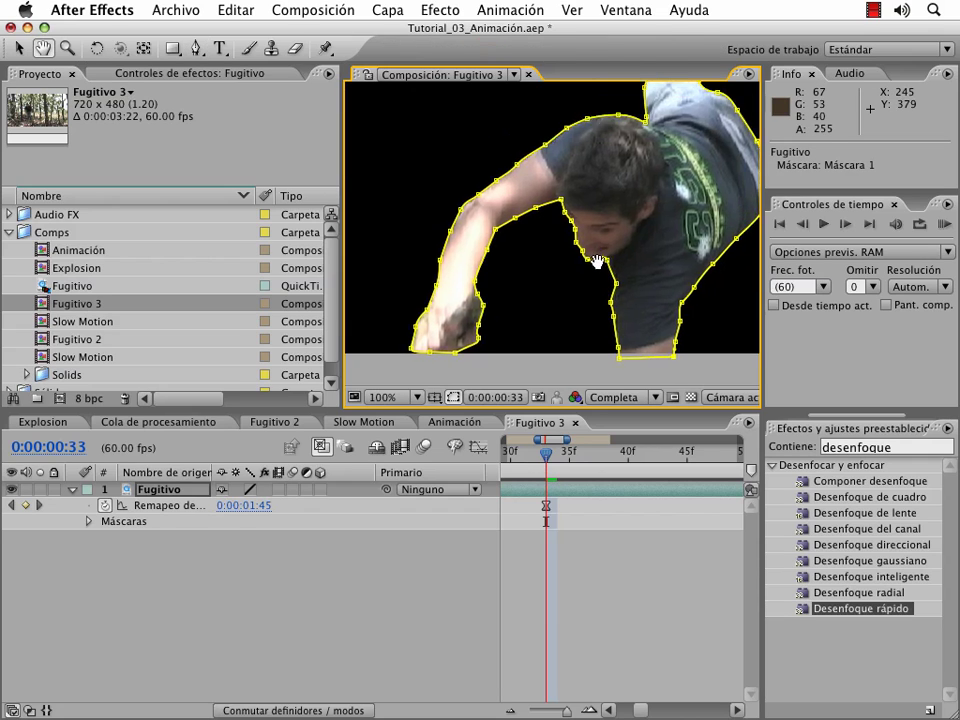
left_click(385, 397)
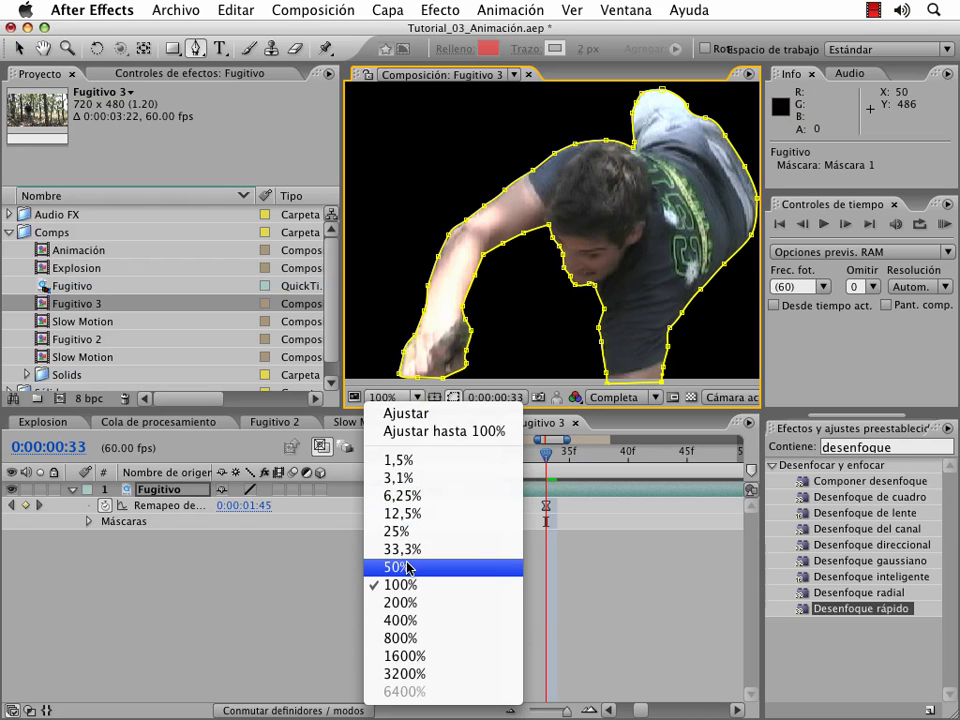
left_click(410, 567)
left_click(385, 397)
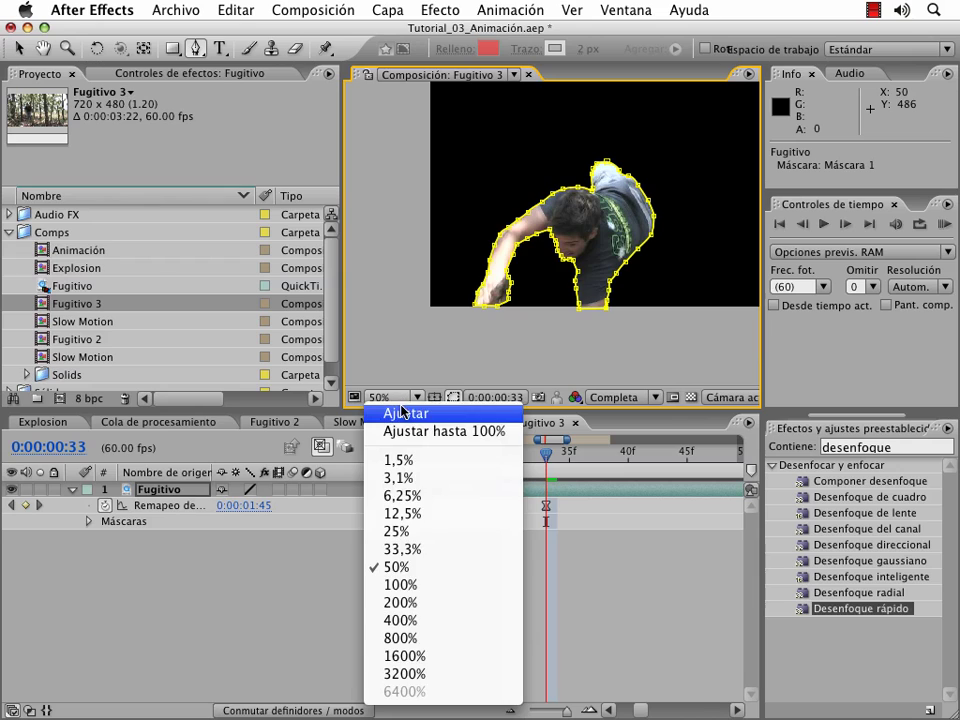
left_click(398, 430)
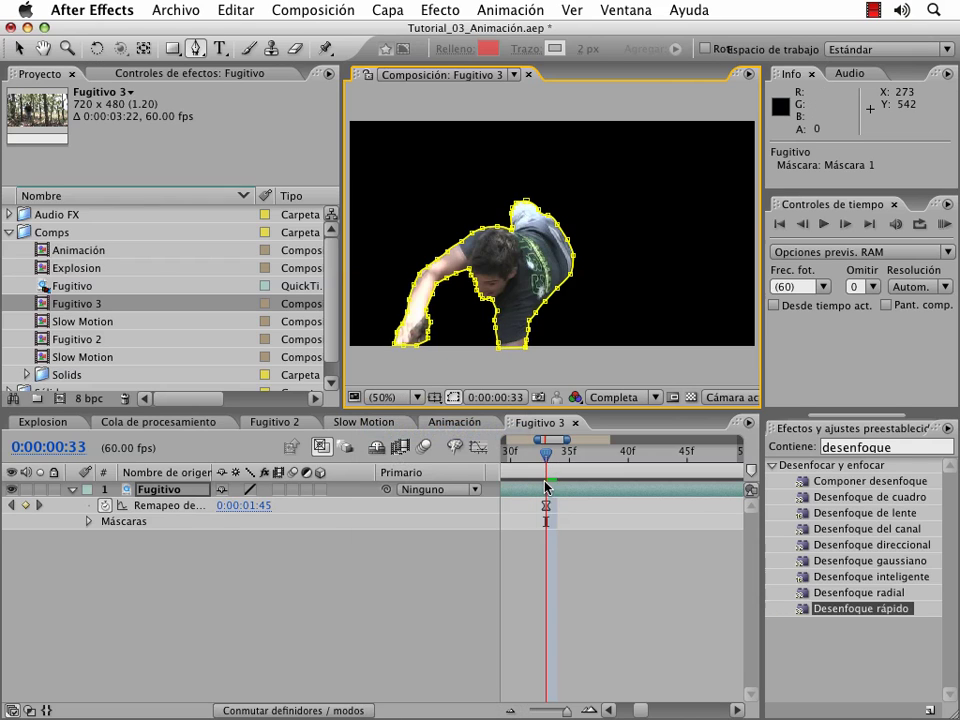
left_click(88, 521)
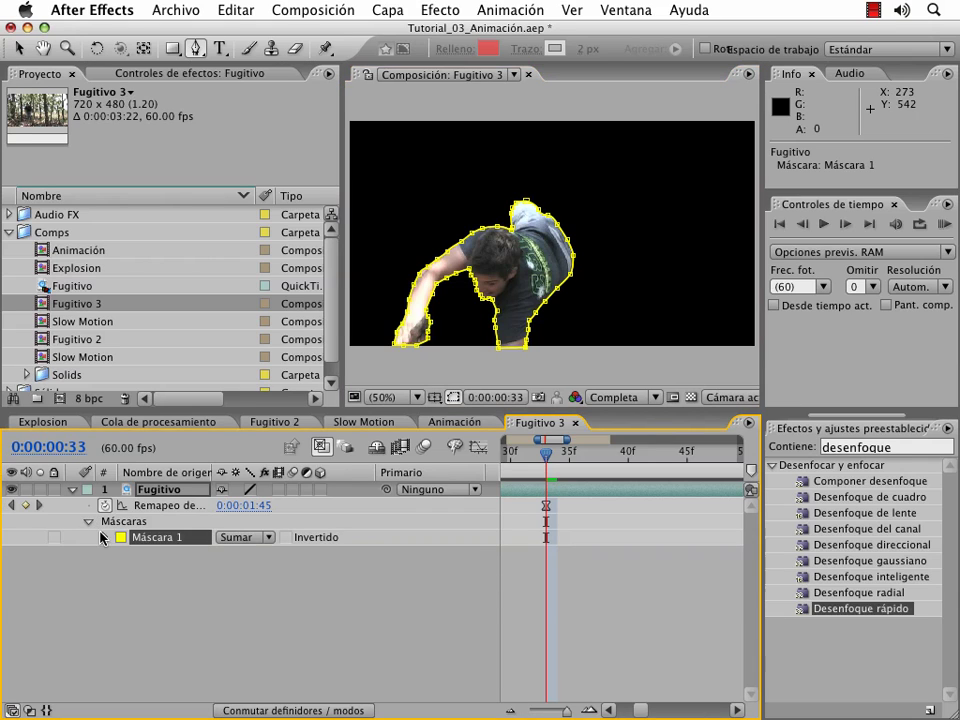
Reveal Máscara 1's properties and set a starting Mask Path keyframe
left_click(101, 537)
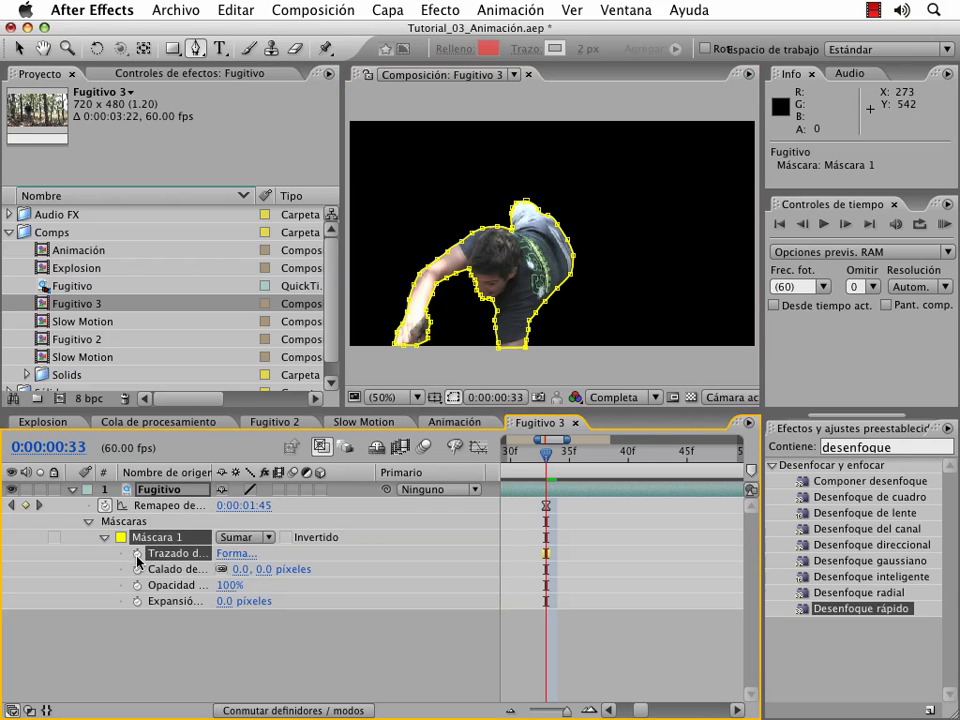
left_click(137, 554)
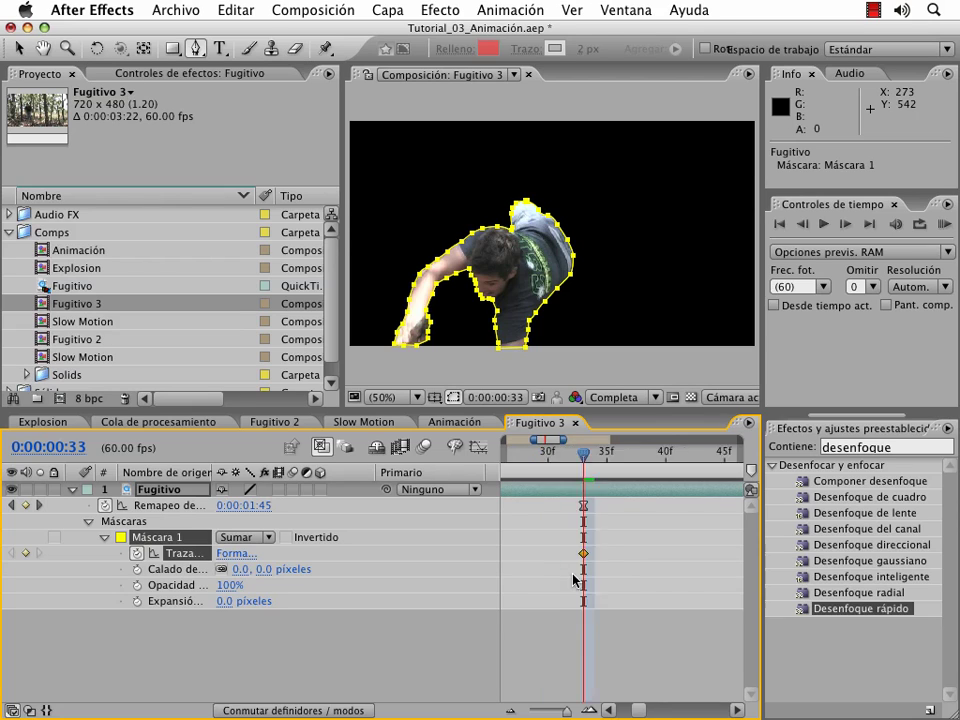
left_click_drag(566, 440, 638, 458)
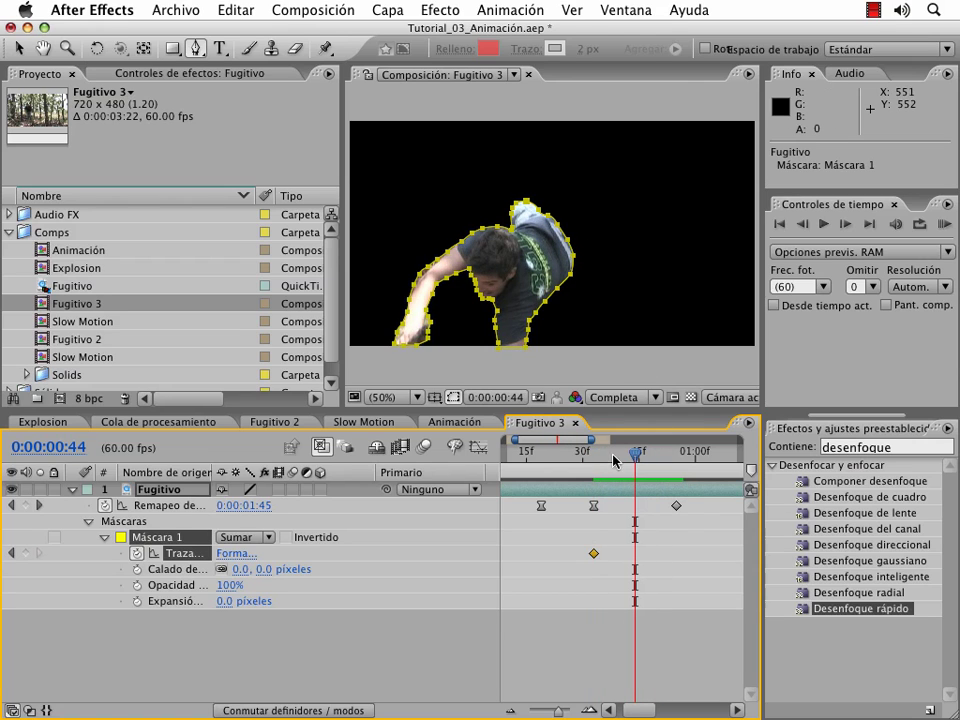
mouse_move(613, 460)
left_mouse_down()
mouse_move(605, 460)
mouse_move(641, 460)
mouse_move(633, 464)
left_mouse_up()
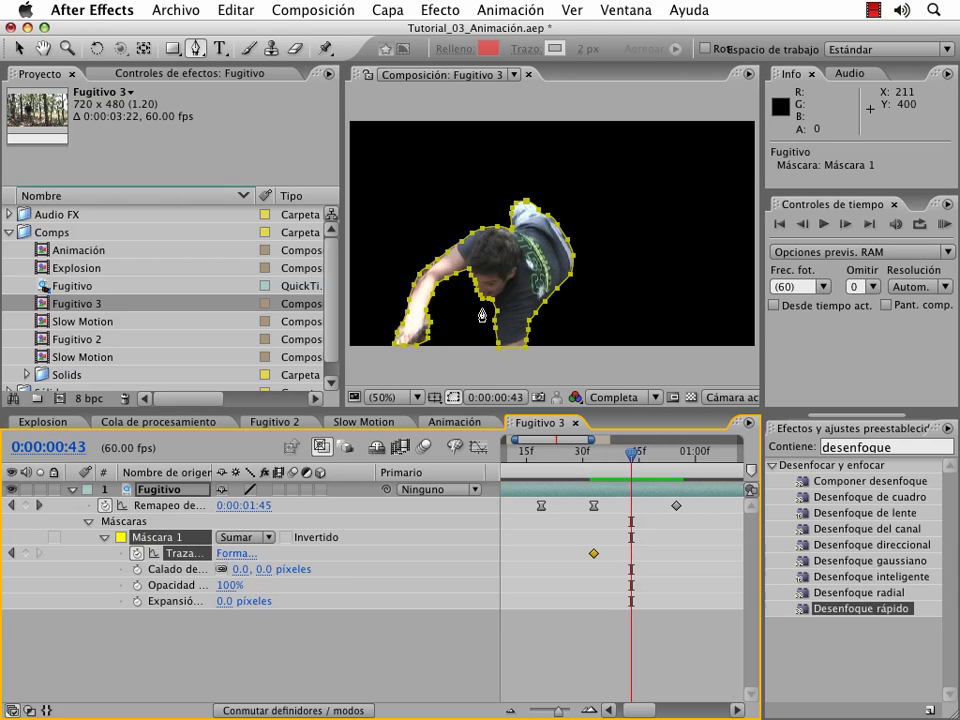
At 100% zoom, drag the mask vertices to follow the arm at frame 43
left_click(406, 397)
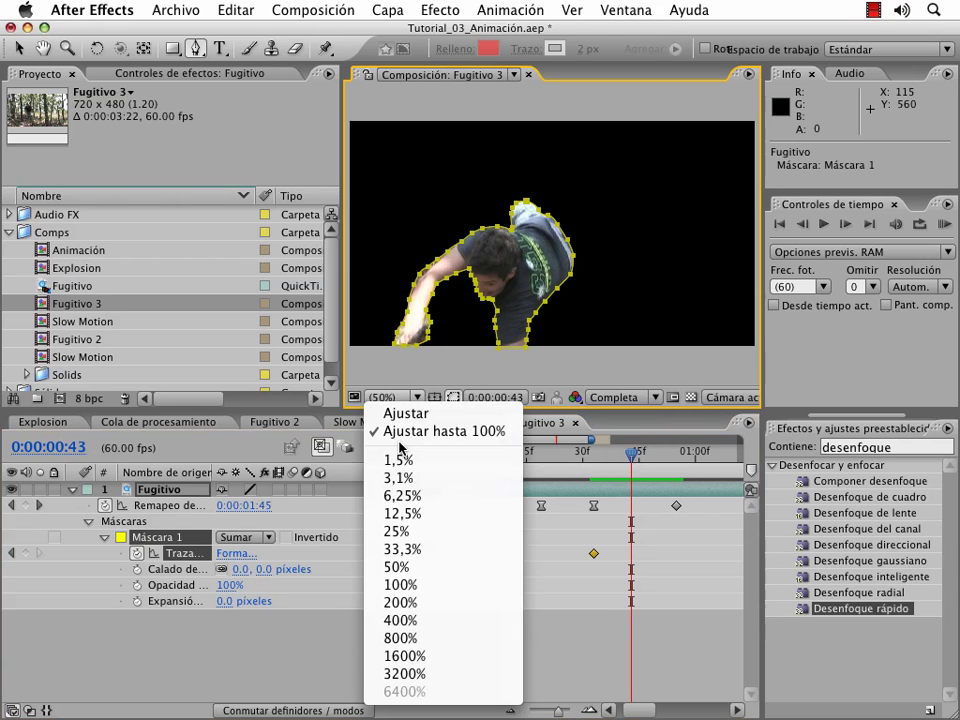
left_click(405, 585)
key("h")
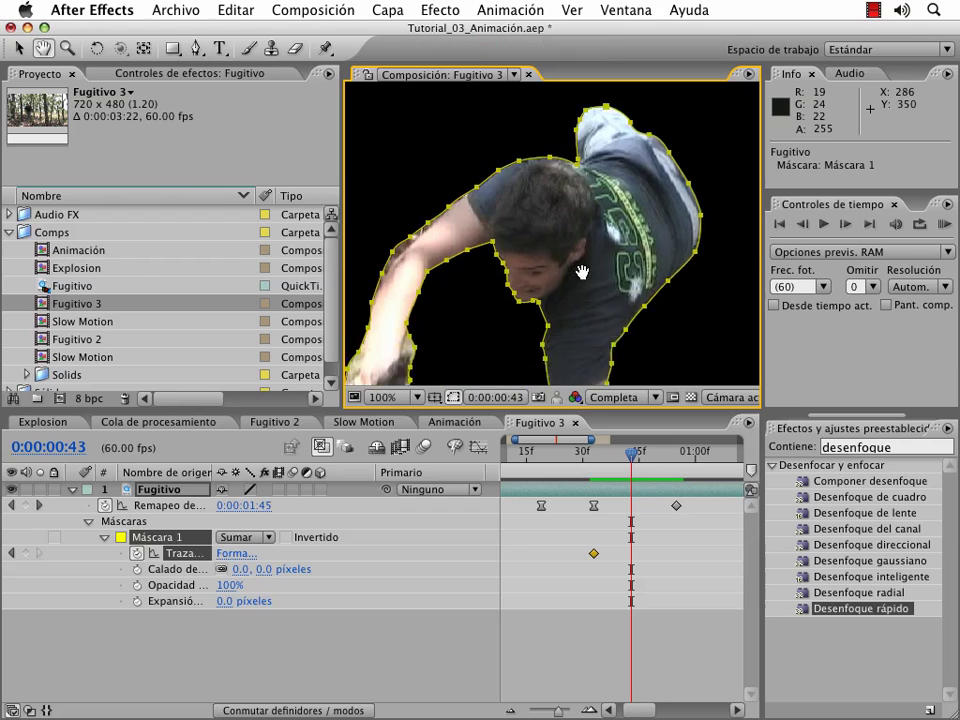
left_click_drag(581, 271, 675, 197)
key("g")
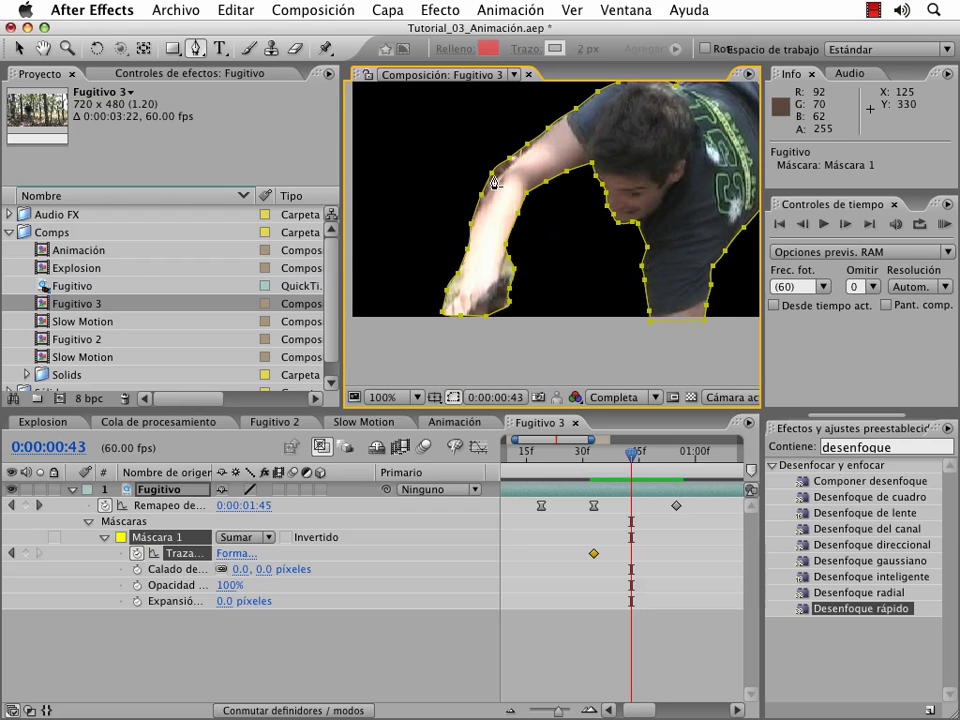
key("v")
left_click(545, 265)
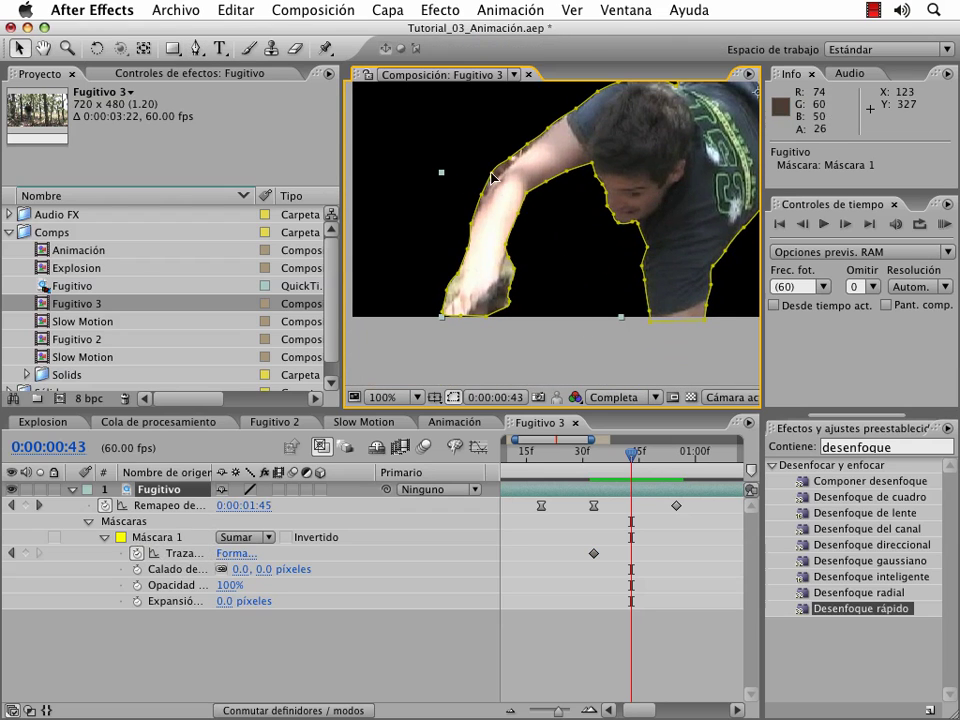
left_click_drag(491, 178, 510, 190)
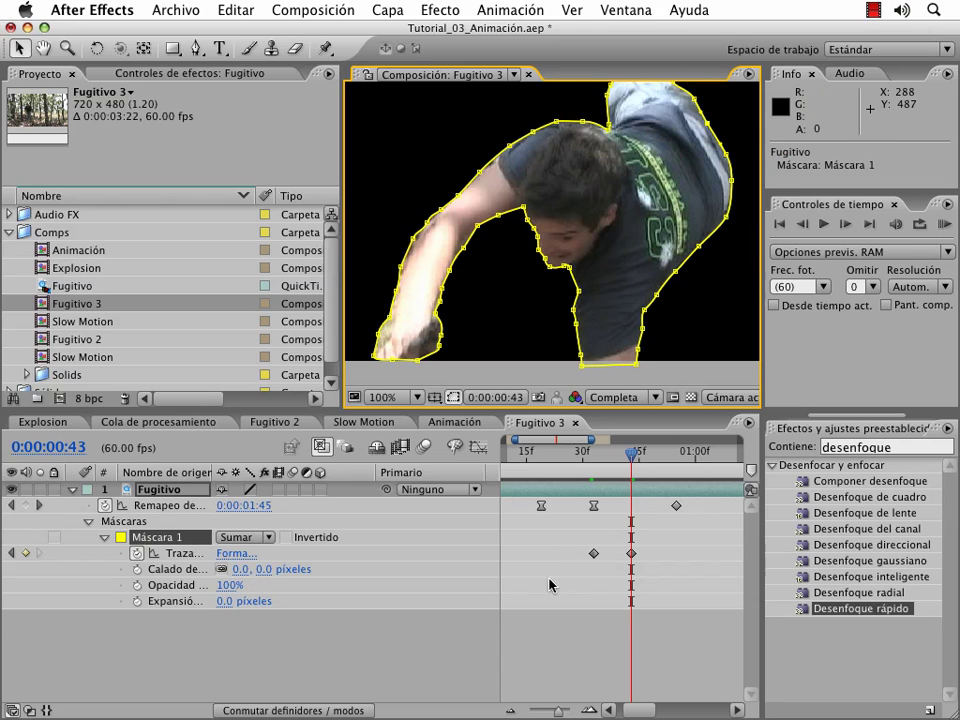
At frame 55, move the lower-arm and hand mask points onto the arm, then fit the view
left_click_drag(652, 461, 676, 461)
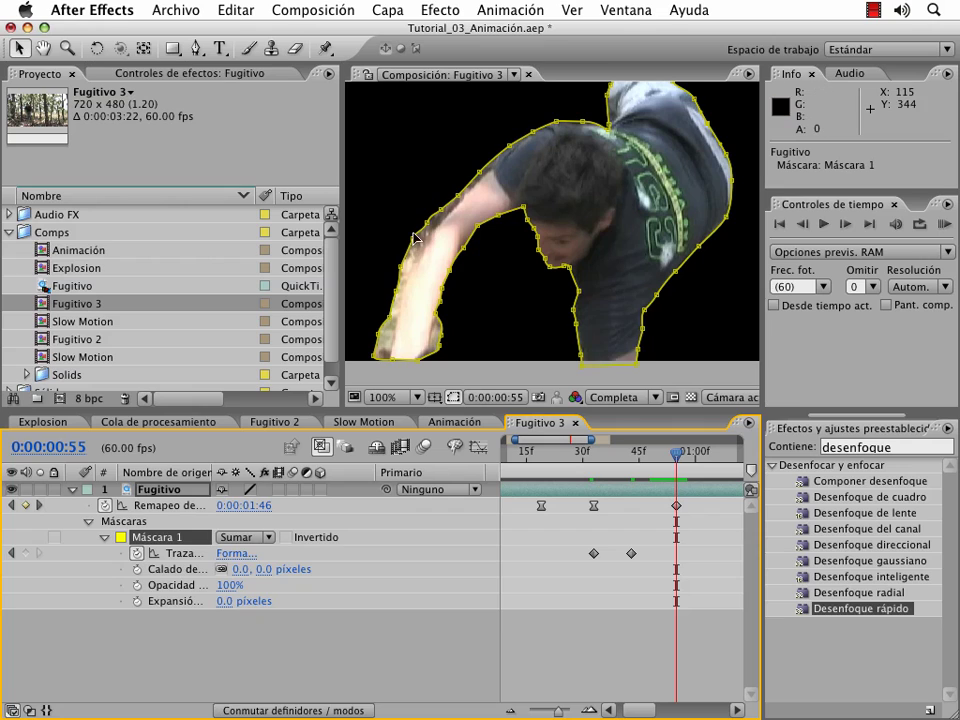
mouse_move(484, 358)
left_mouse_down()
mouse_move(435, 275)
mouse_move(386, 221)
mouse_move(440, 226)
left_mouse_up()
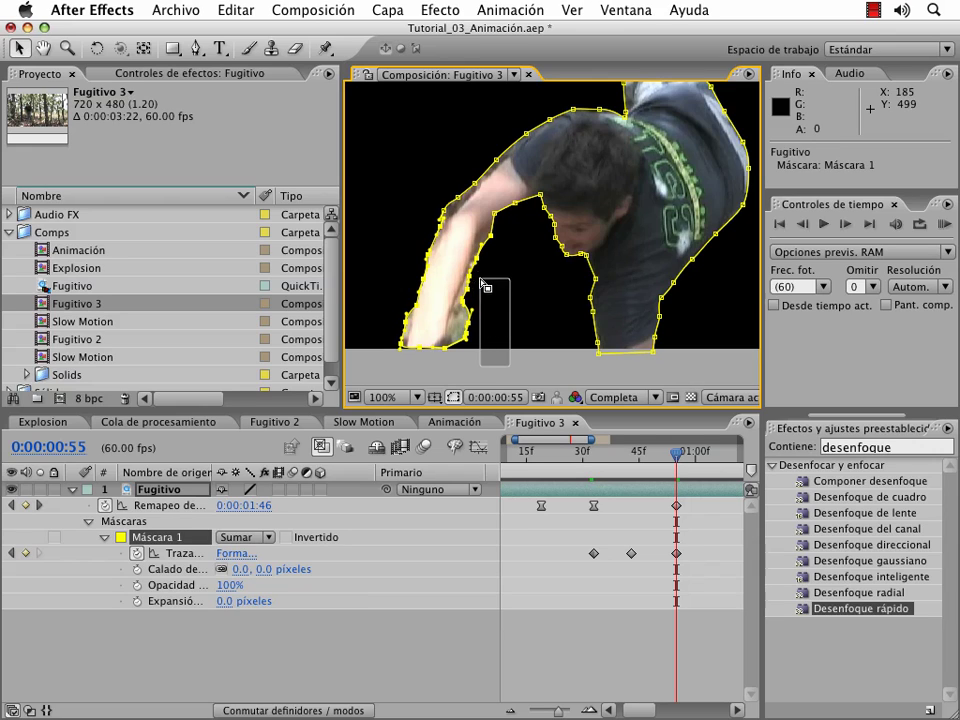
left_click_drag(510, 370, 450, 238)
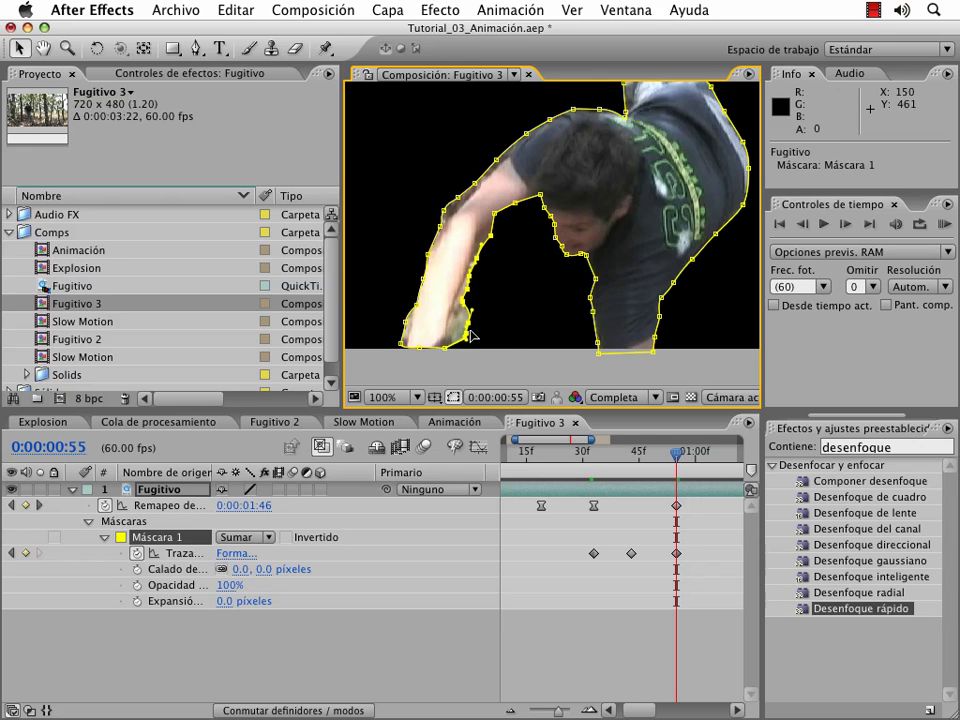
left_click_drag(470, 336, 456, 338)
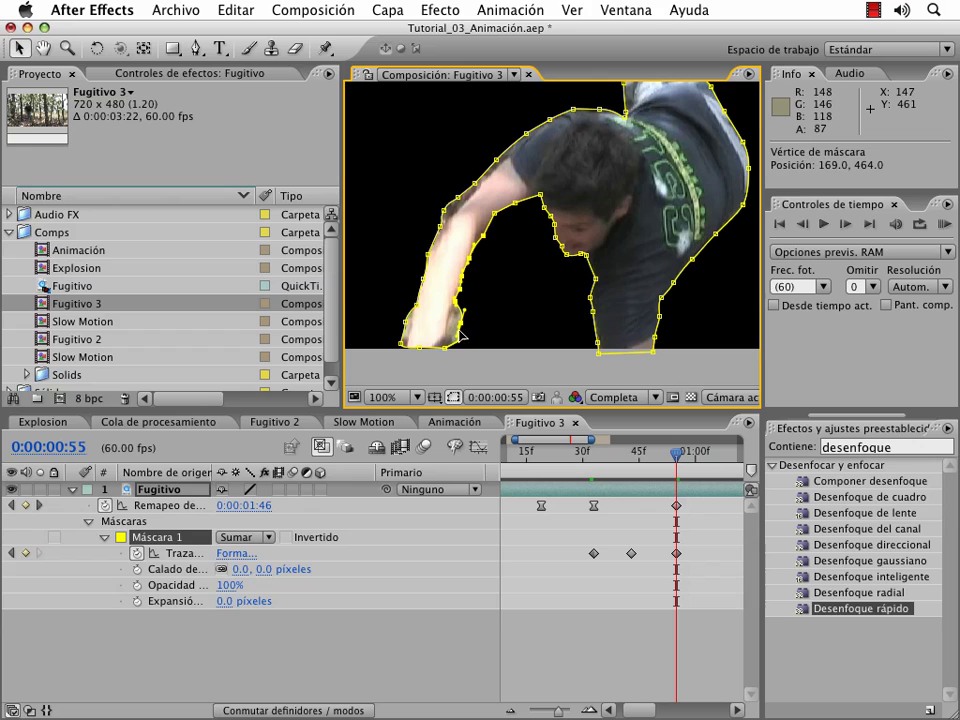
mouse_move(495, 364)
left_mouse_down()
mouse_move(430, 313)
mouse_move(447, 337)
left_mouse_up()
left_click_drag(369, 305, 406, 347)
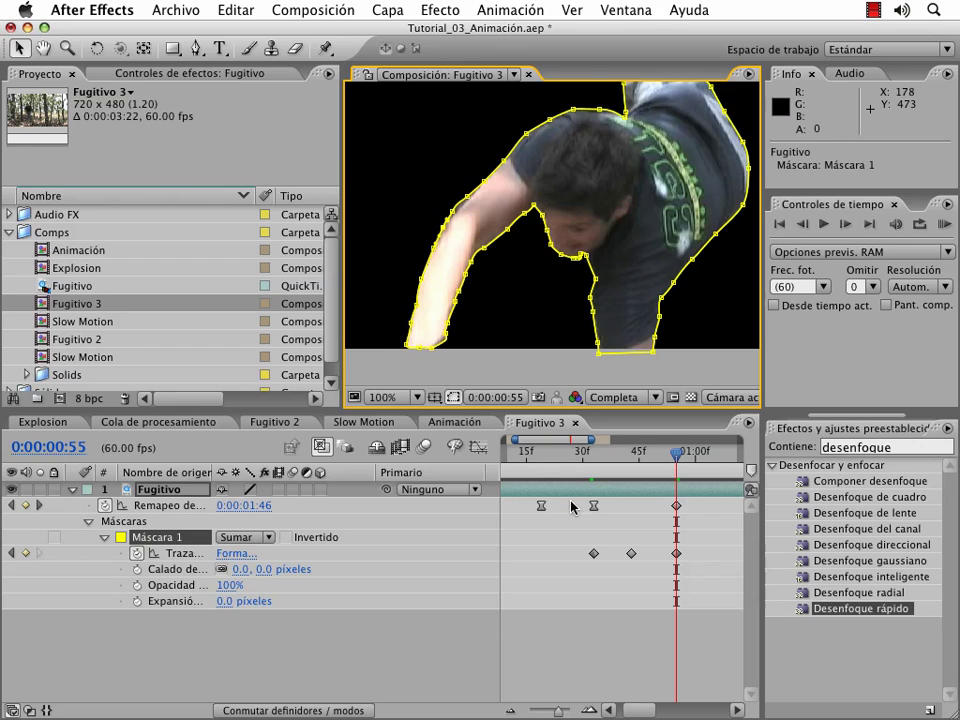
left_click(422, 399)
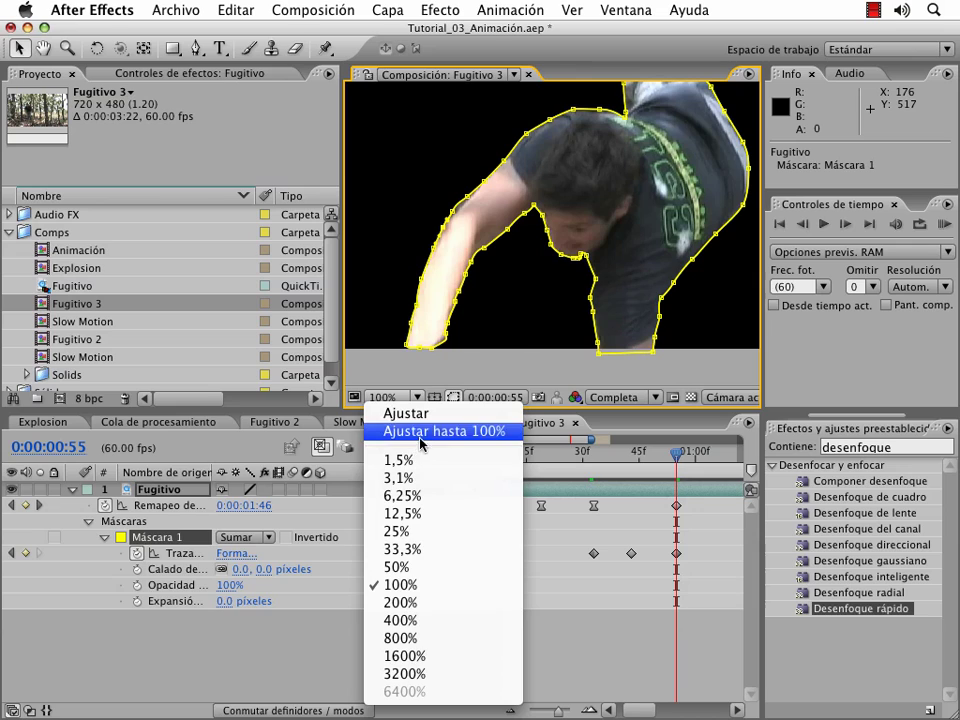
left_click(440, 431)
left_click(588, 611)
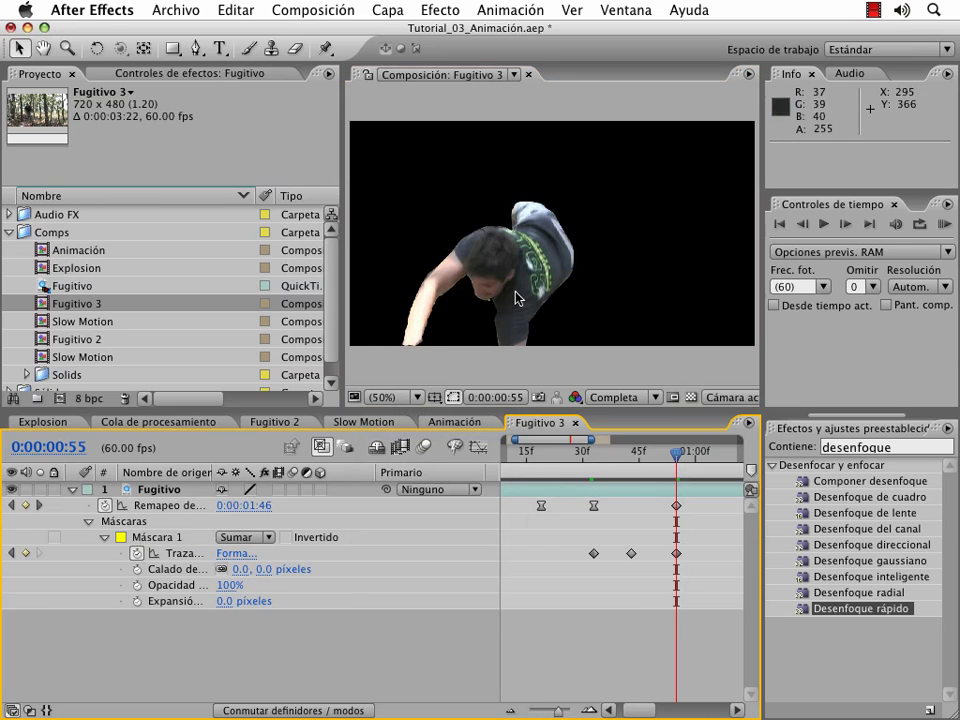
Set Máscara 1's feather to 5 pixels
left_click(615, 492)
left_click(270, 583)
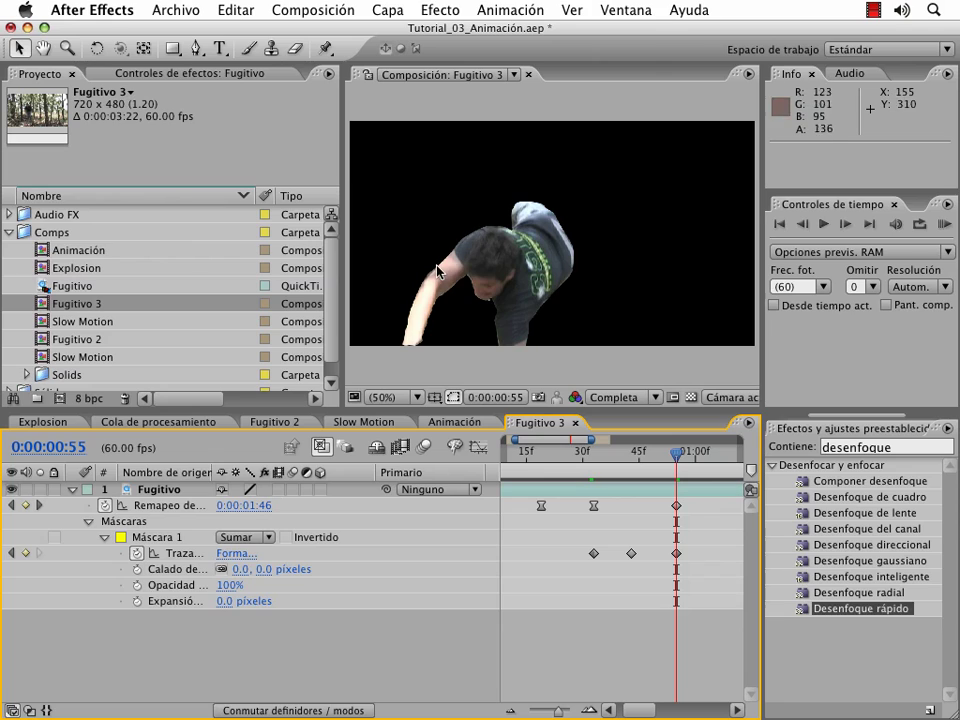
left_click(263, 569)
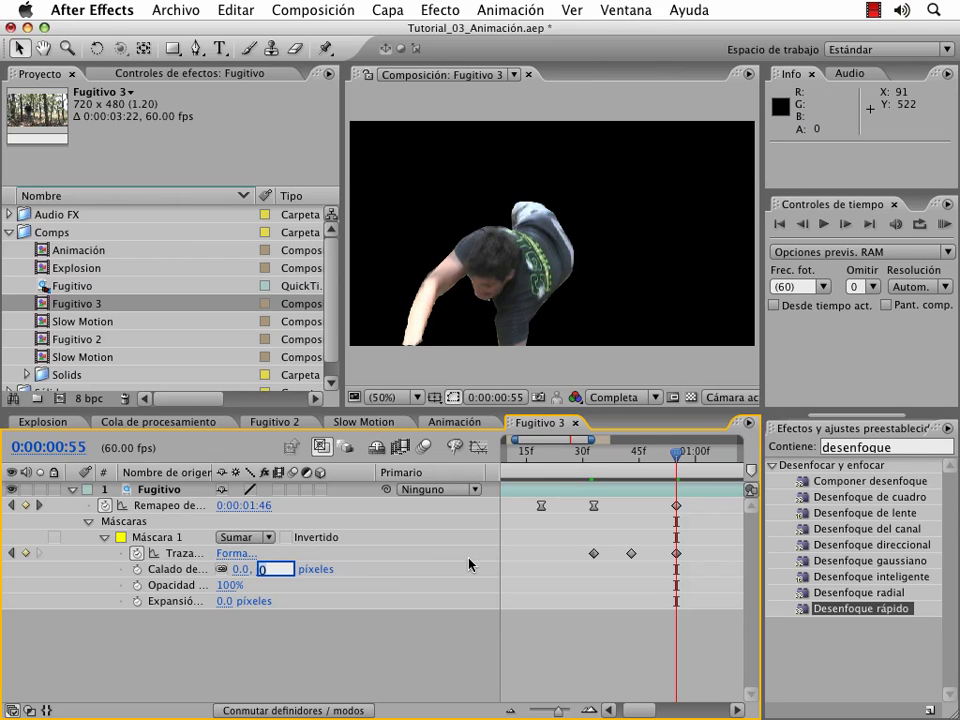
type("5")
key("Return")
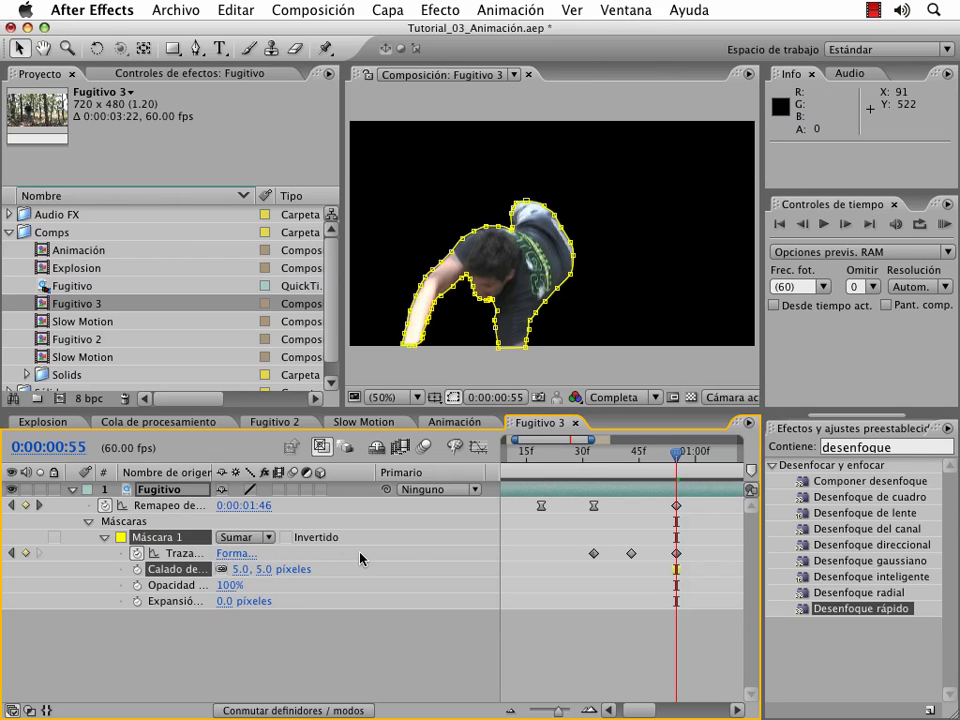
left_click(360, 561)
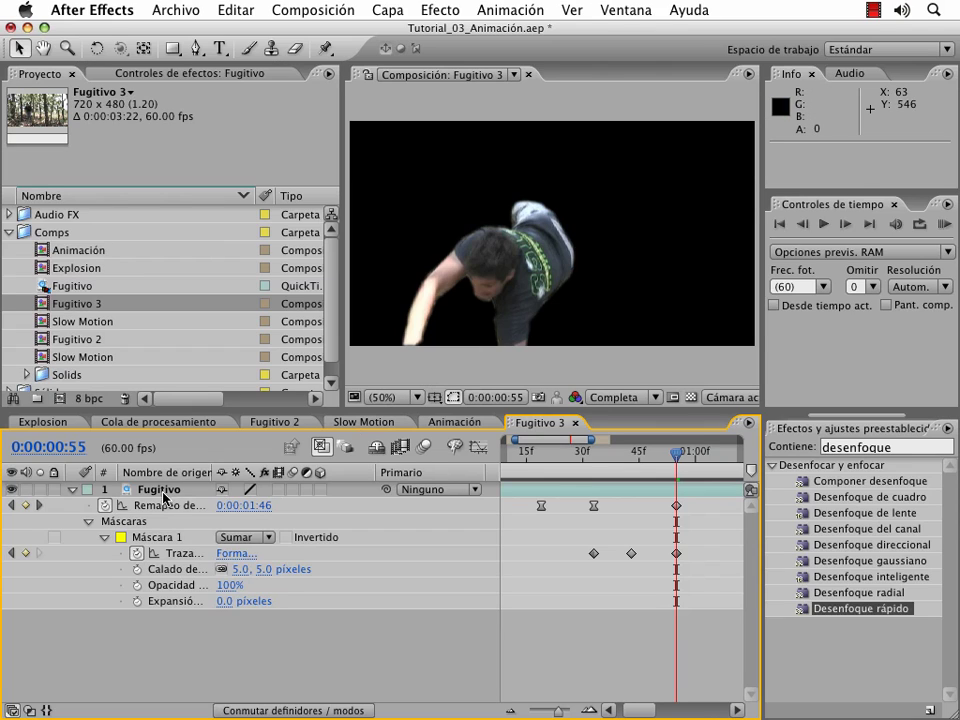
Duplicate the Fugitivo layer and delete the mask from the lower copy
left_click(157, 489)
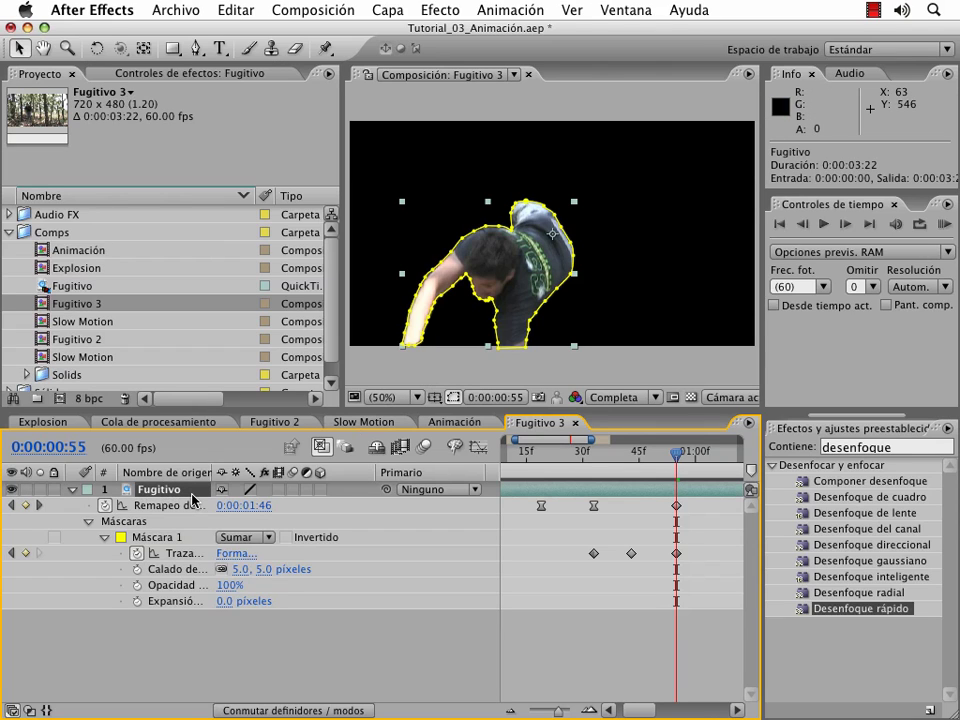
key("ctrl+d")
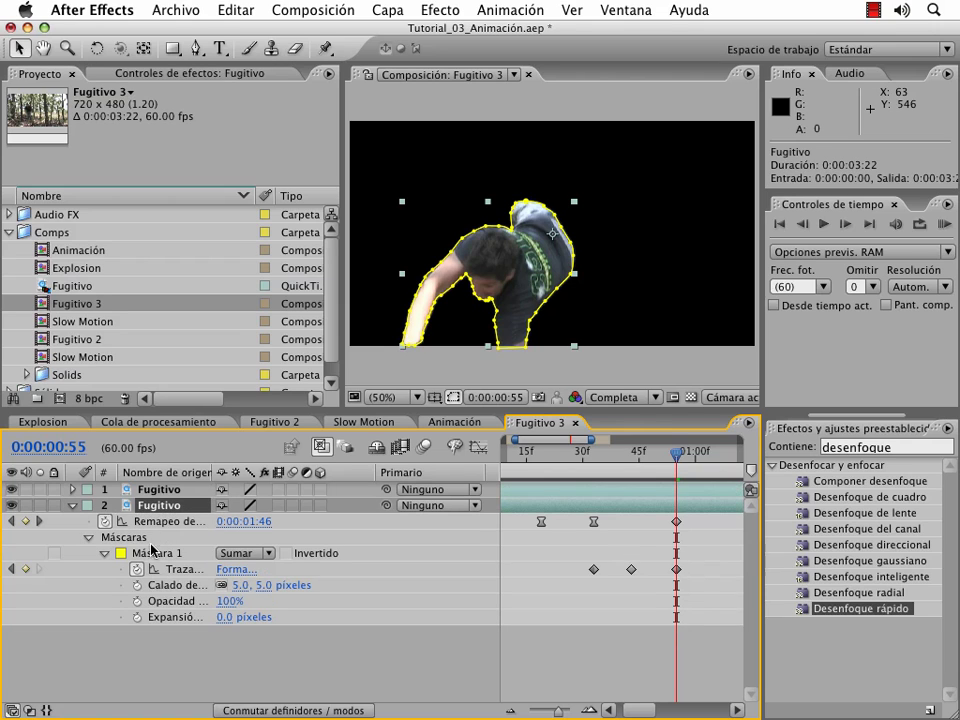
left_click(148, 555)
key("Delete")
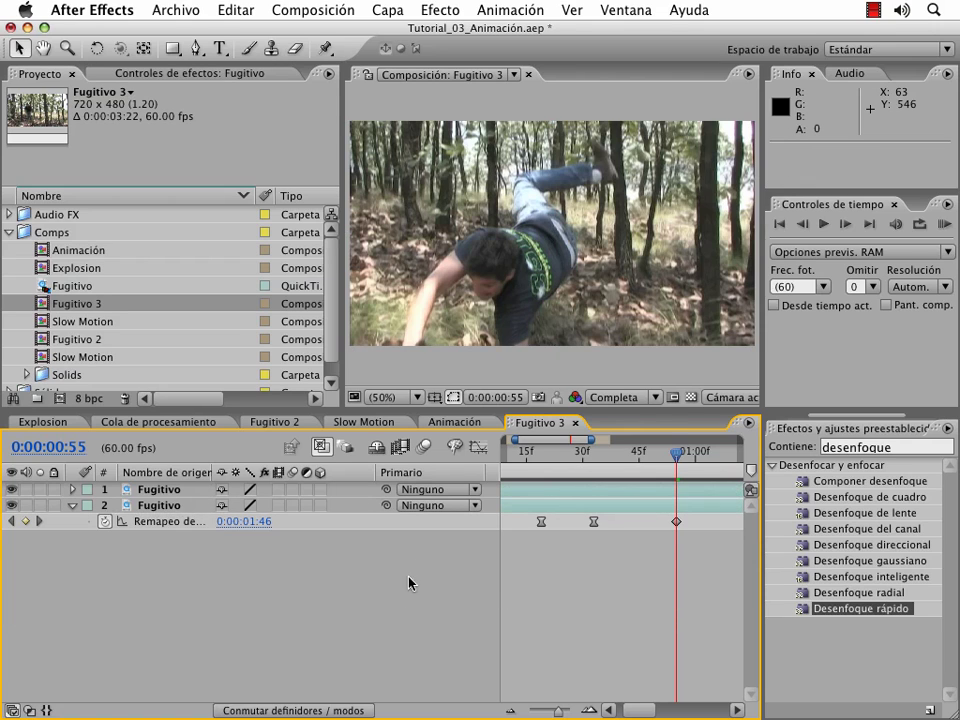
left_click(561, 505)
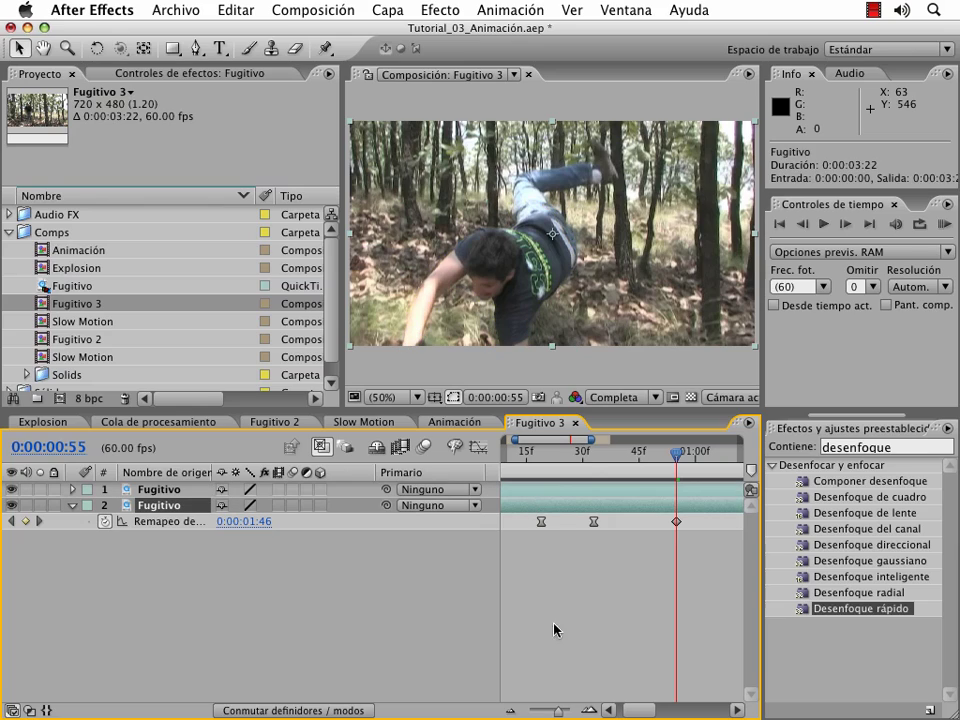
Review the composite back at frame 33 and select the unmasked background layer
left_click_drag(586, 451, 593, 451)
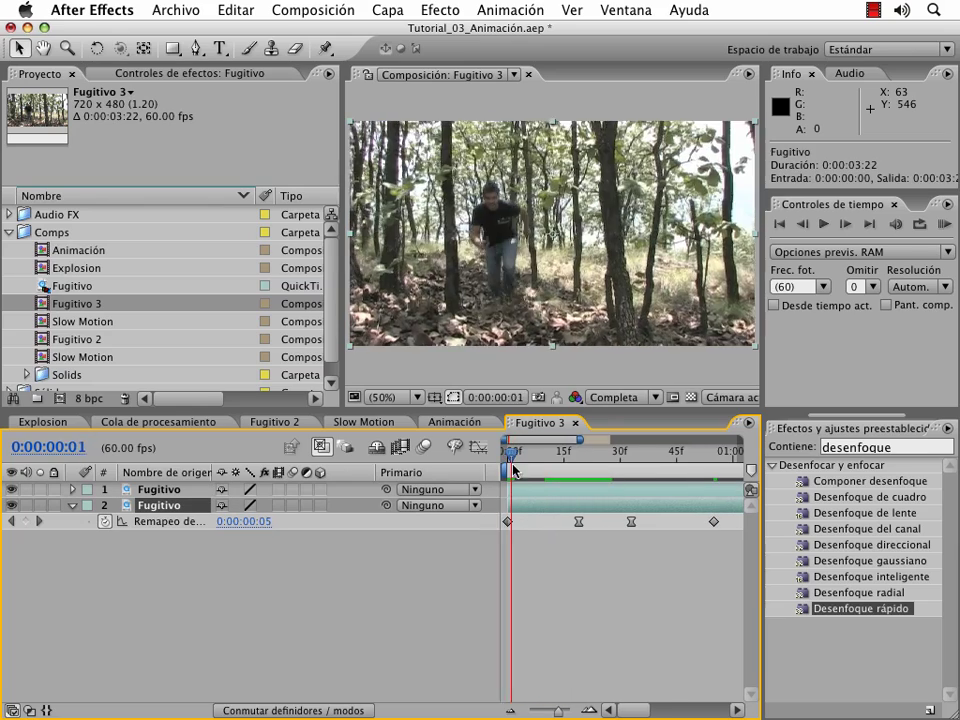
left_click(625, 492, "shift")
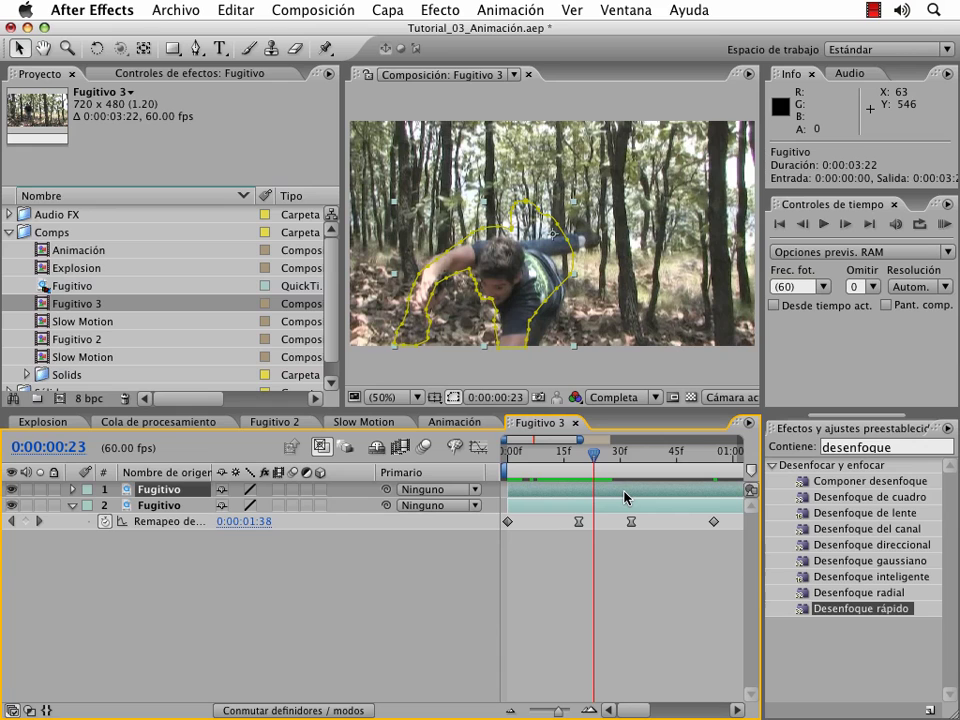
key("u")
left_click_drag(594, 454, 628, 460)
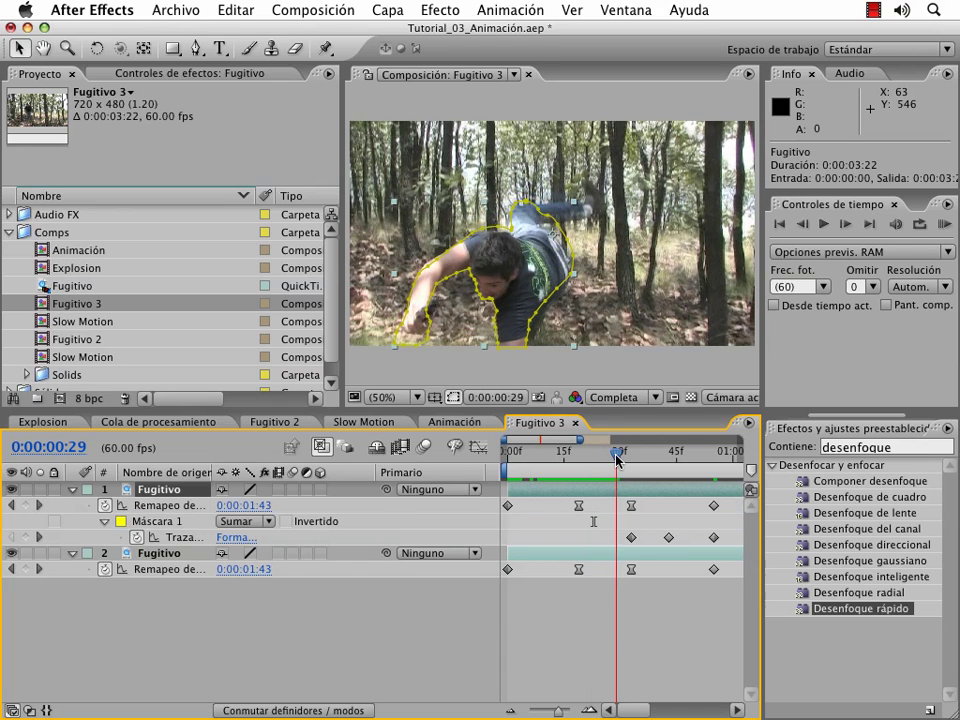
left_click(649, 612)
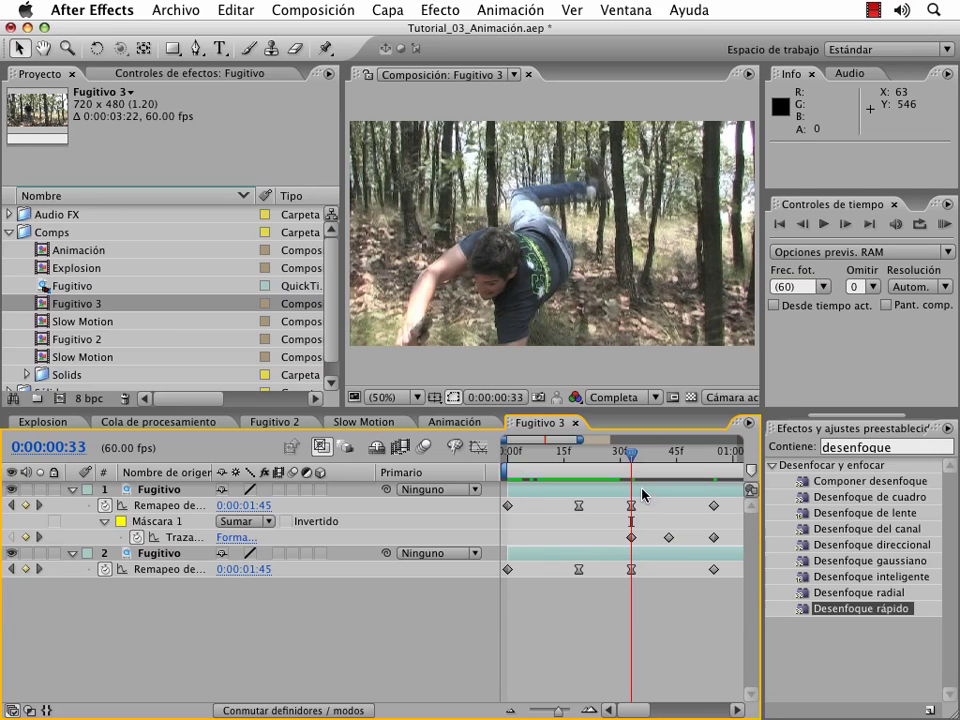
left_click(645, 491)
left_click(632, 553)
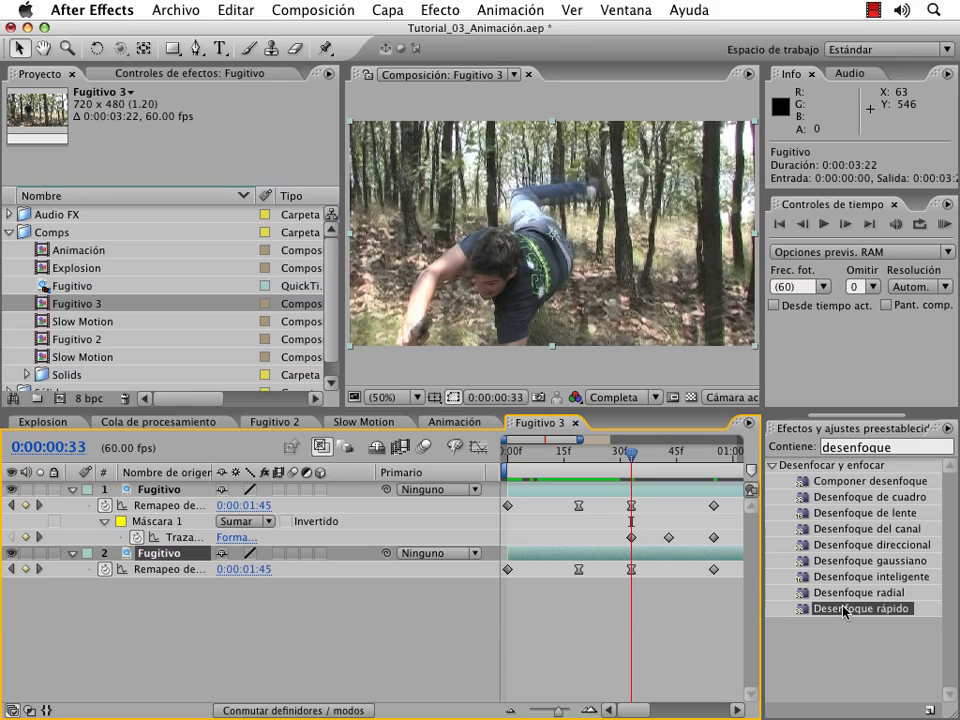
Apply Desenfoque rápido to the background layer and keyframe its Difuminación
left_click_drag(843, 610, 638, 553)
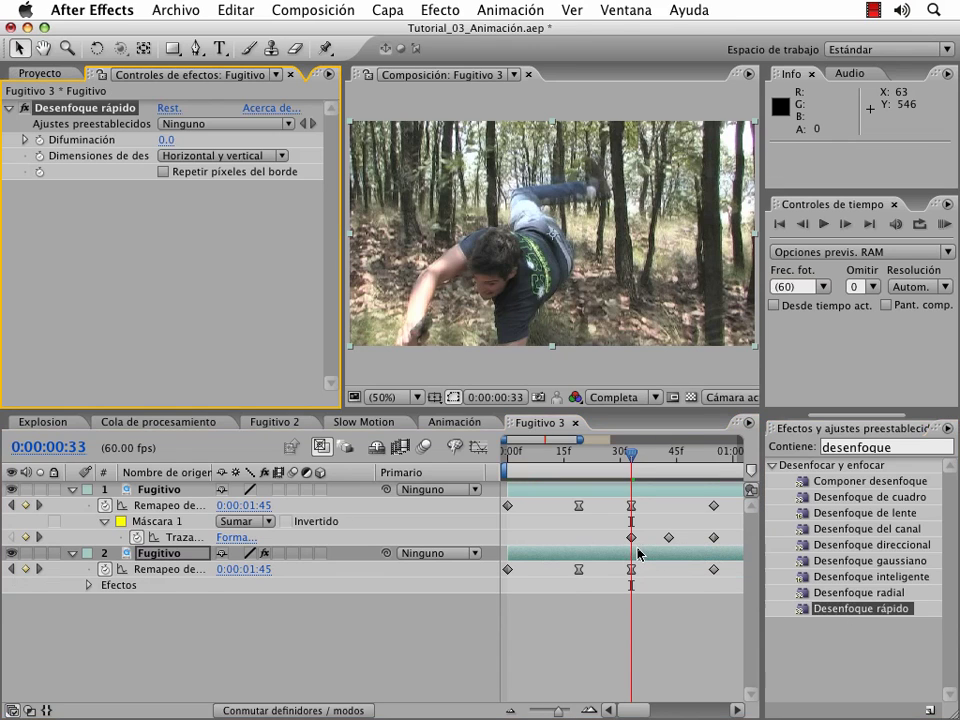
left_click(40, 141)
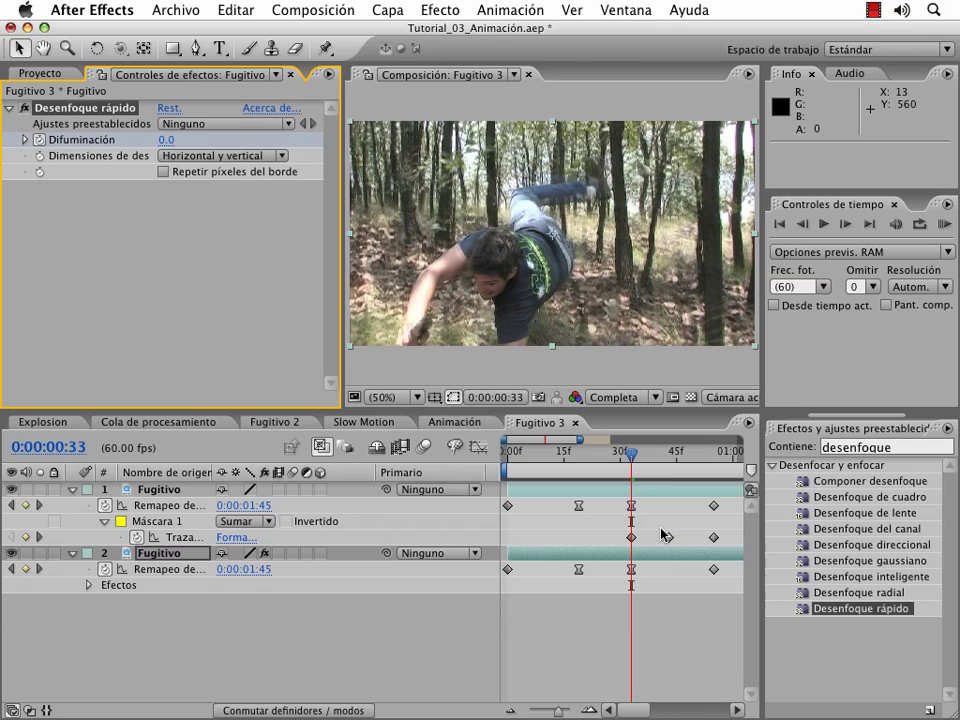
left_click(650, 560)
key("u")
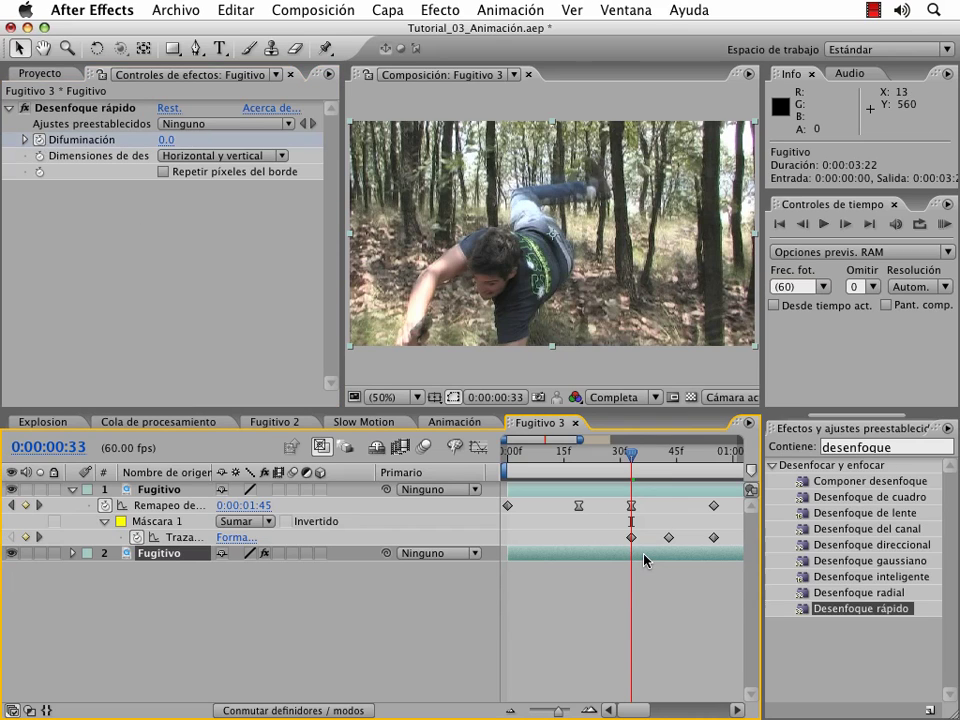
key("u")
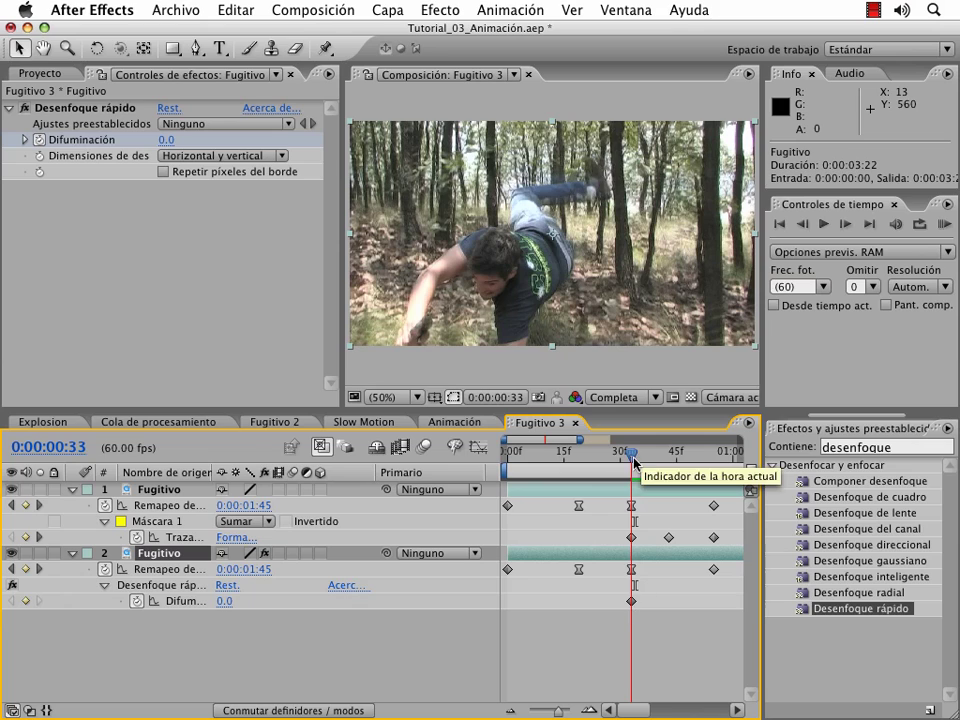
At 0:00:00:38 set Difuminación to 5 with Repetir píxeles del borde on, then preview
left_click_drag(634, 455, 650, 455)
left_click(166, 140)
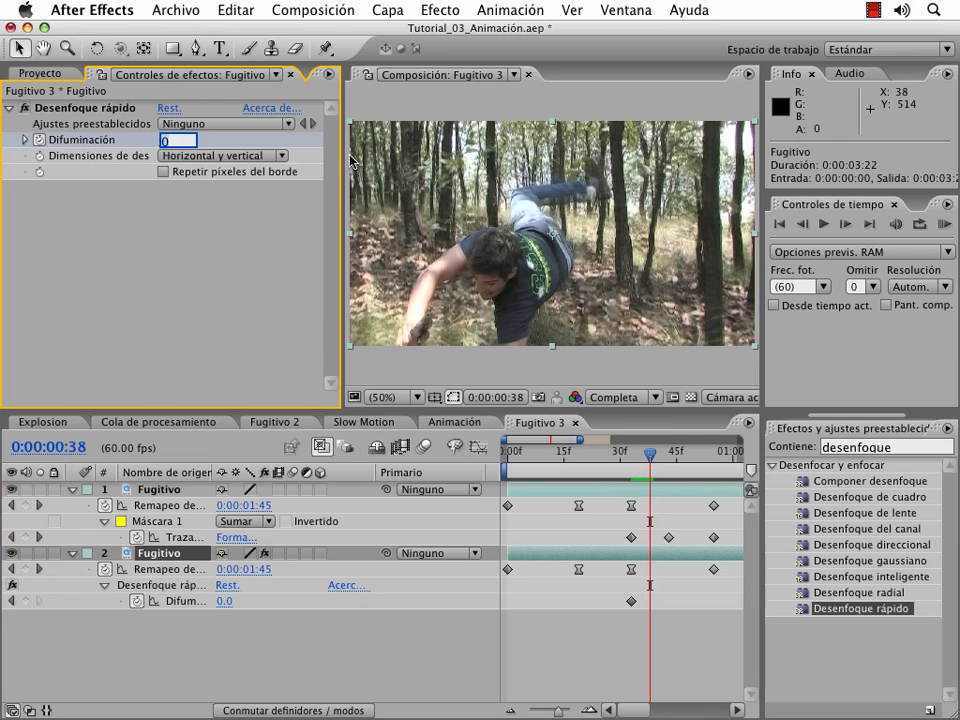
type("5")
key("Return")
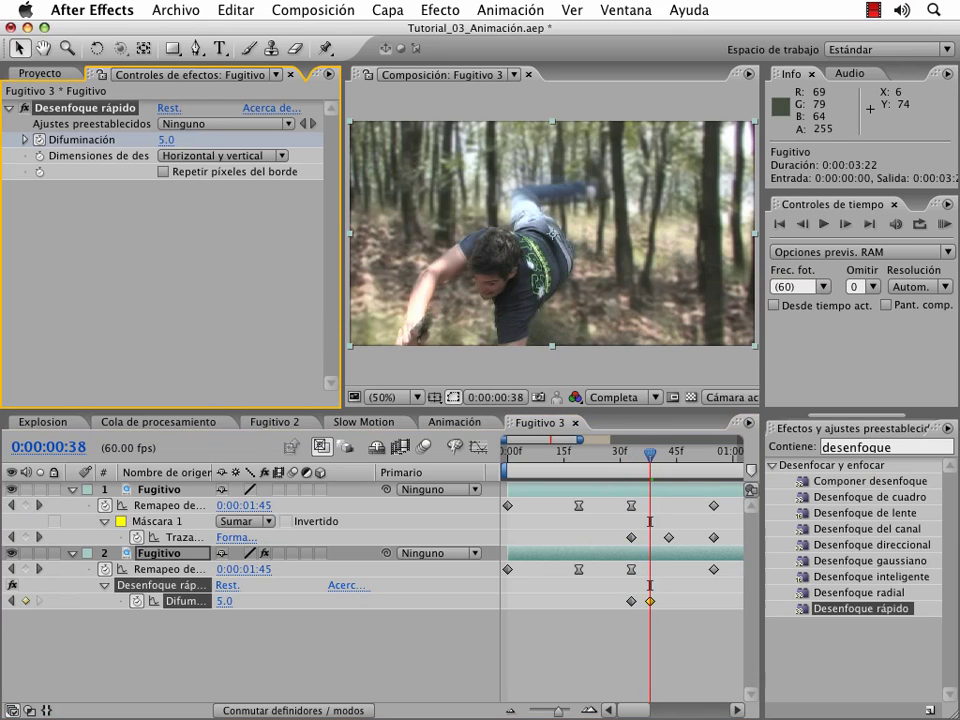
left_click(162, 173)
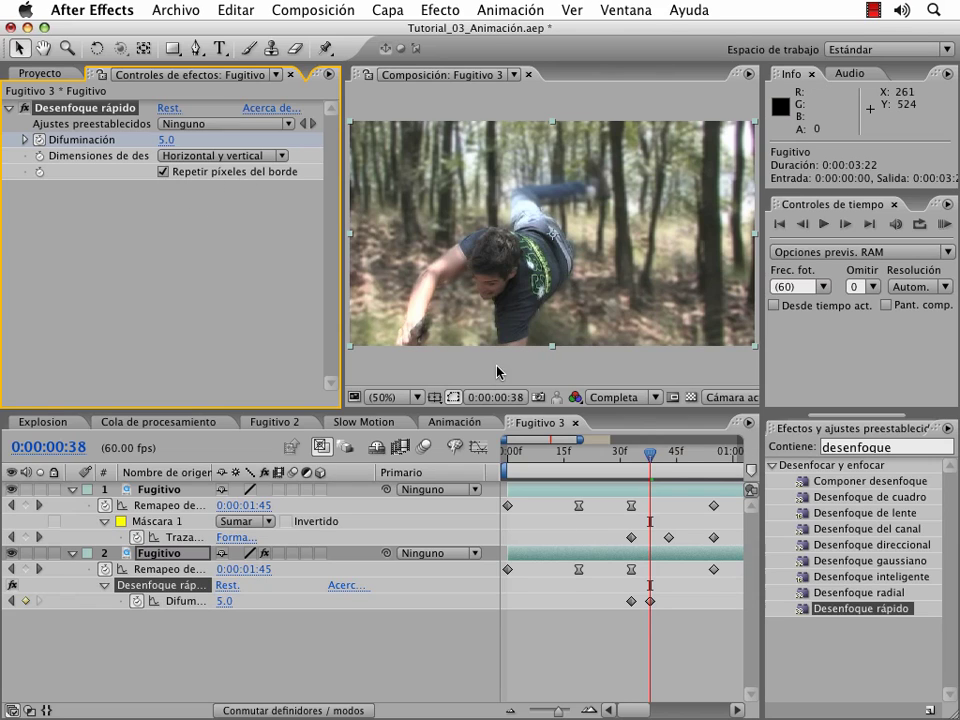
left_click(437, 356)
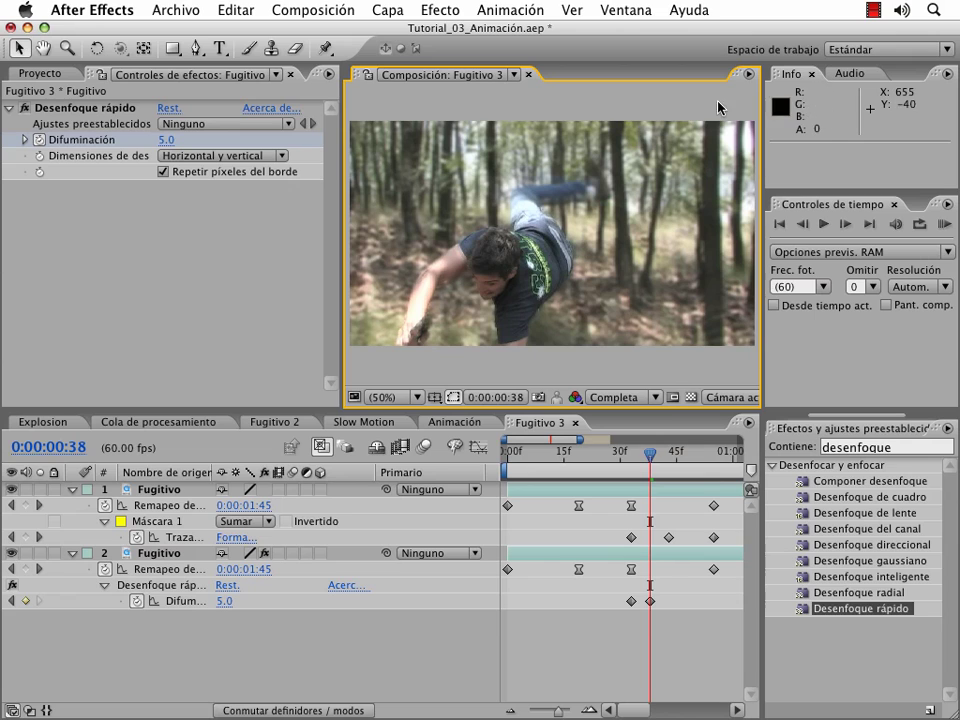
left_click(588, 650)
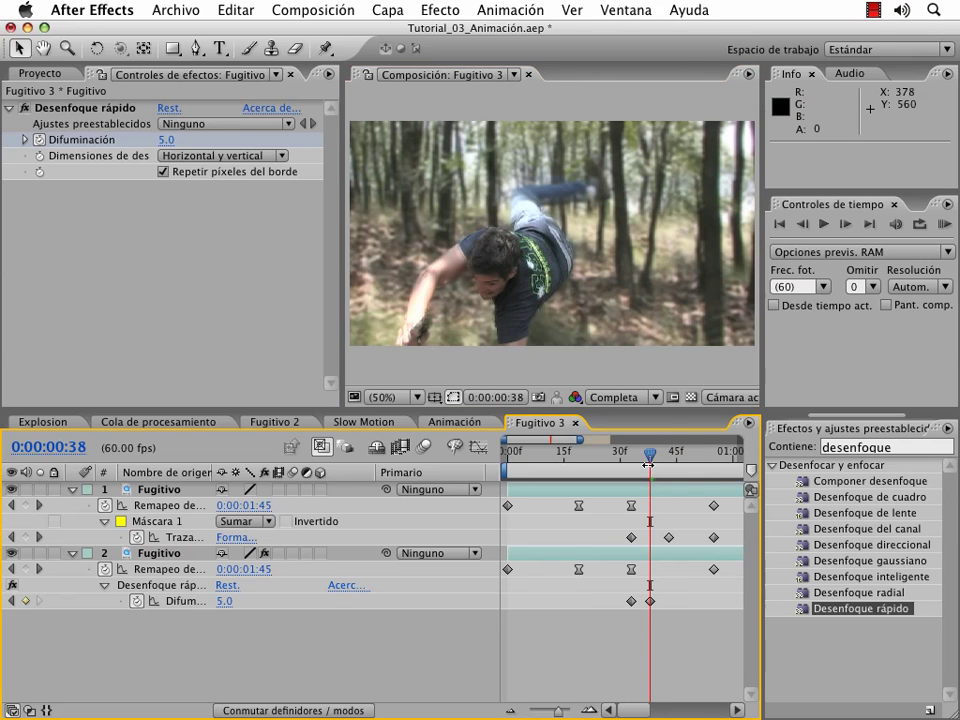
left_click_drag(650, 457, 716, 466)
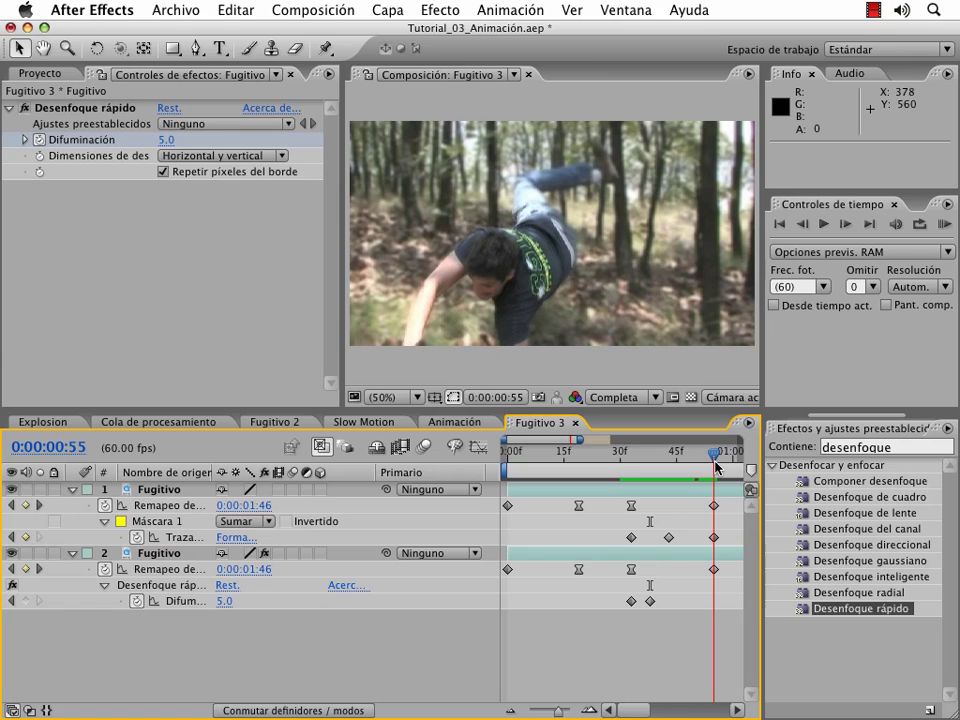
Add a Difuminación keyframe holding the blur at 5 on 0:00:00:55
scroll(672, 527, "right", 3)
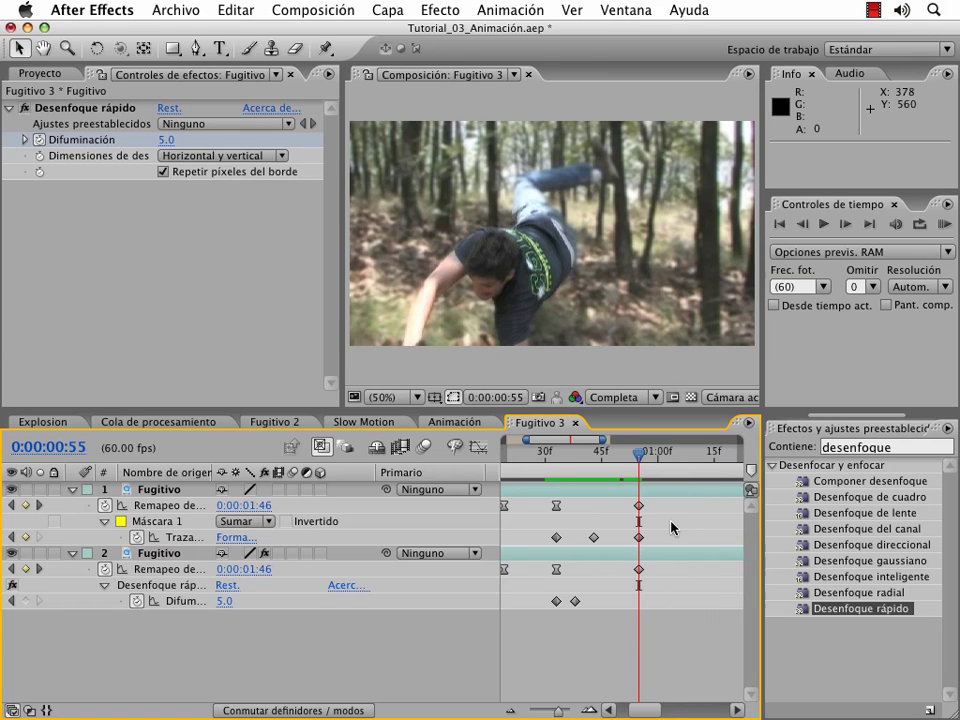
left_click_drag(641, 460, 654, 460)
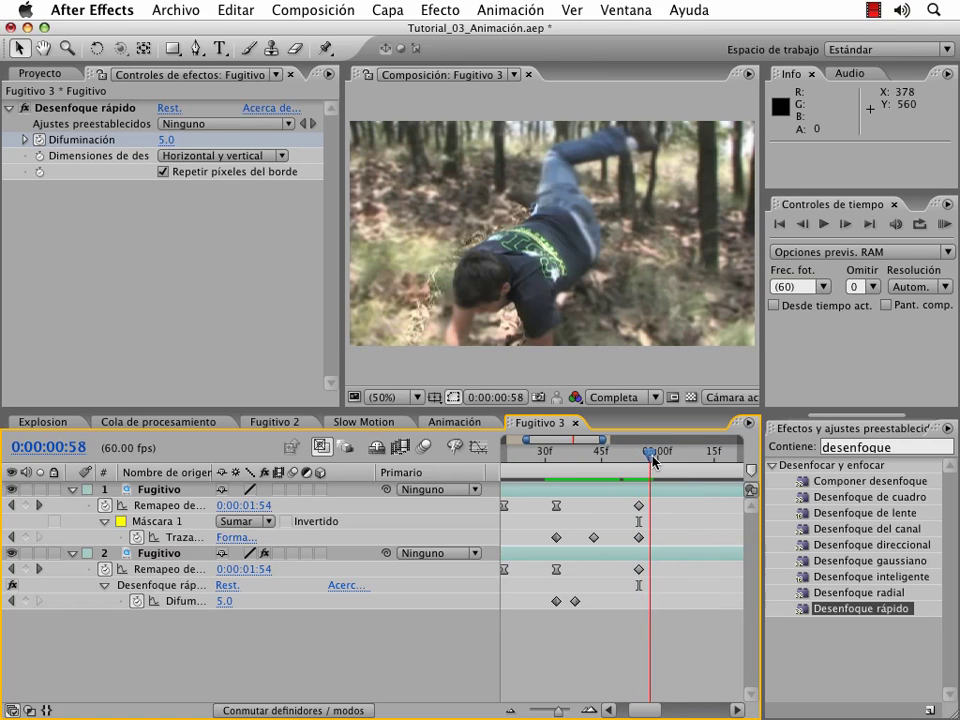
key("Page_Up")
key("Page_Up")
key("Page_Up")
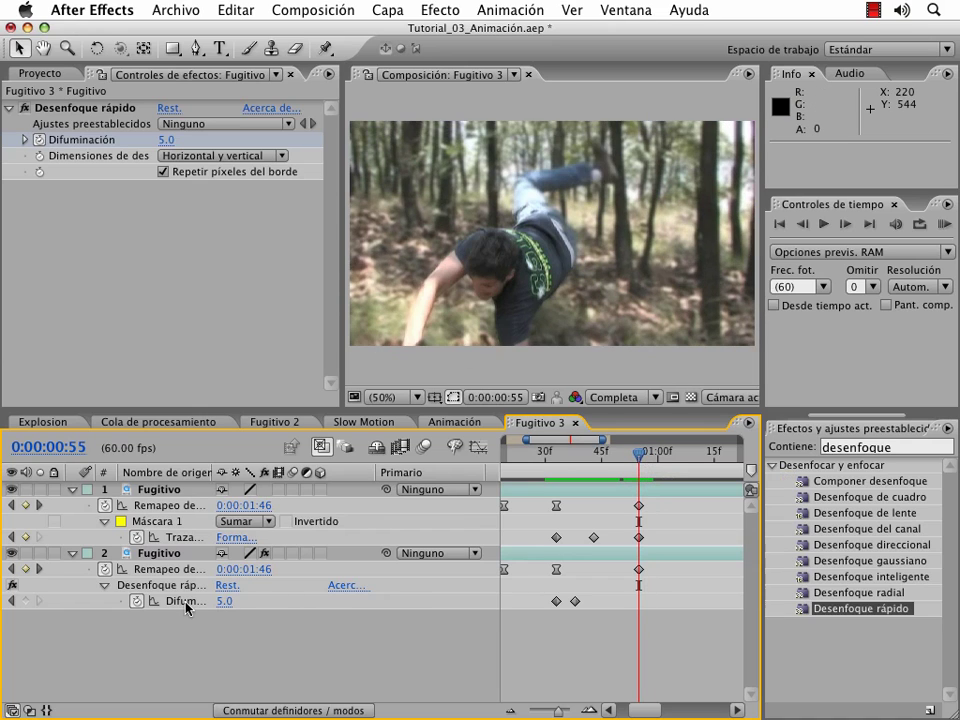
left_click(26, 602)
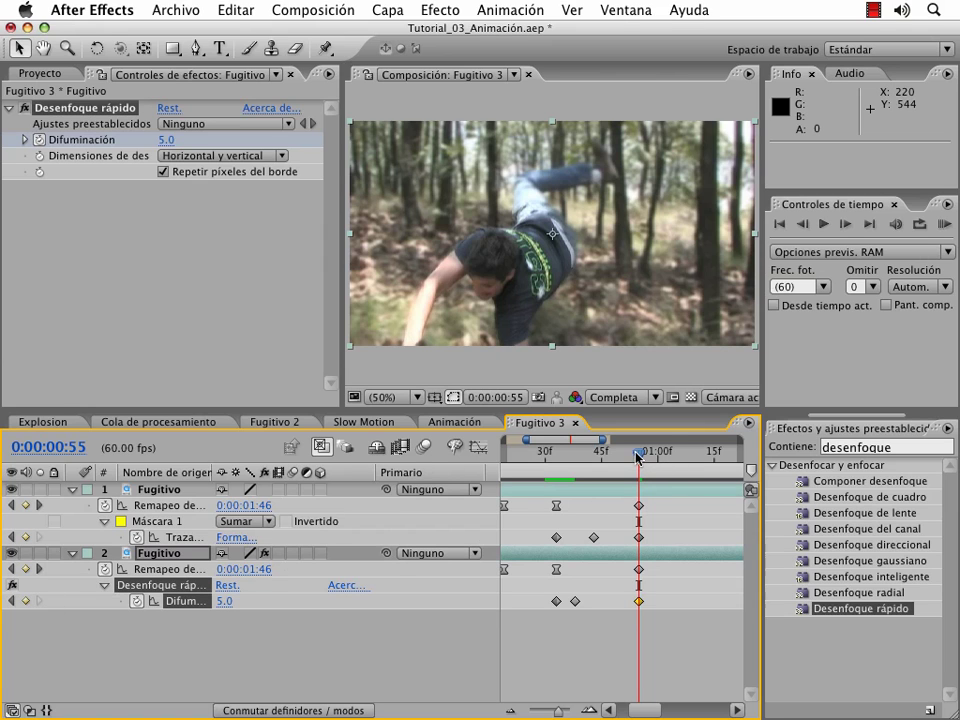
left_click_drag(638, 455, 641, 456)
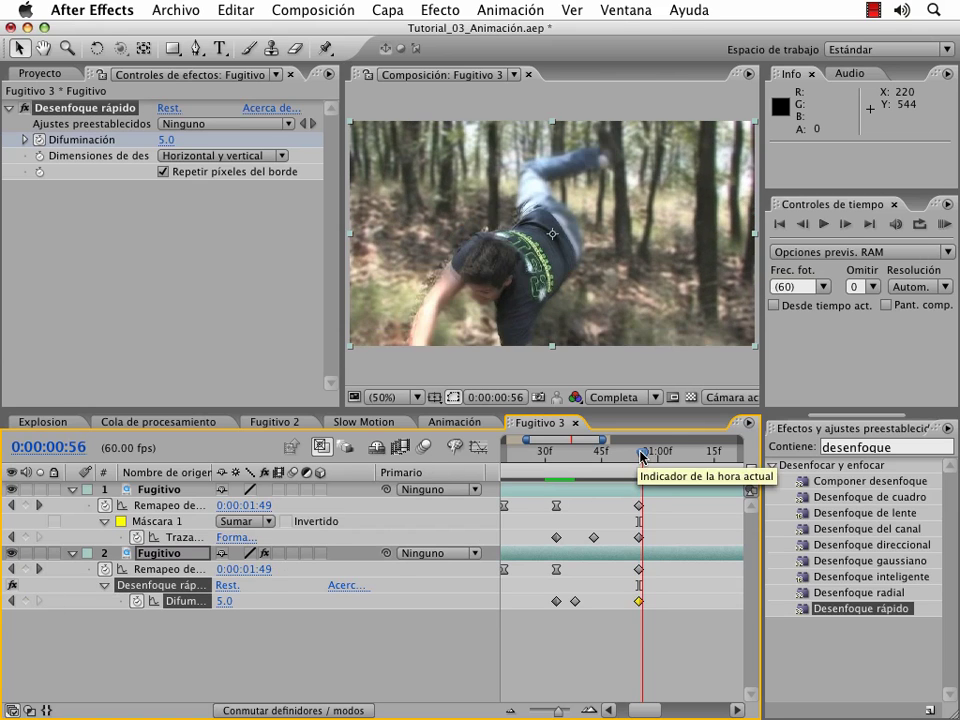
Set Difuminación to 0 at 0:00:00:56 and preview the blur animation from 0:00:00:38
left_click(224, 601)
type("0")
key("Return")
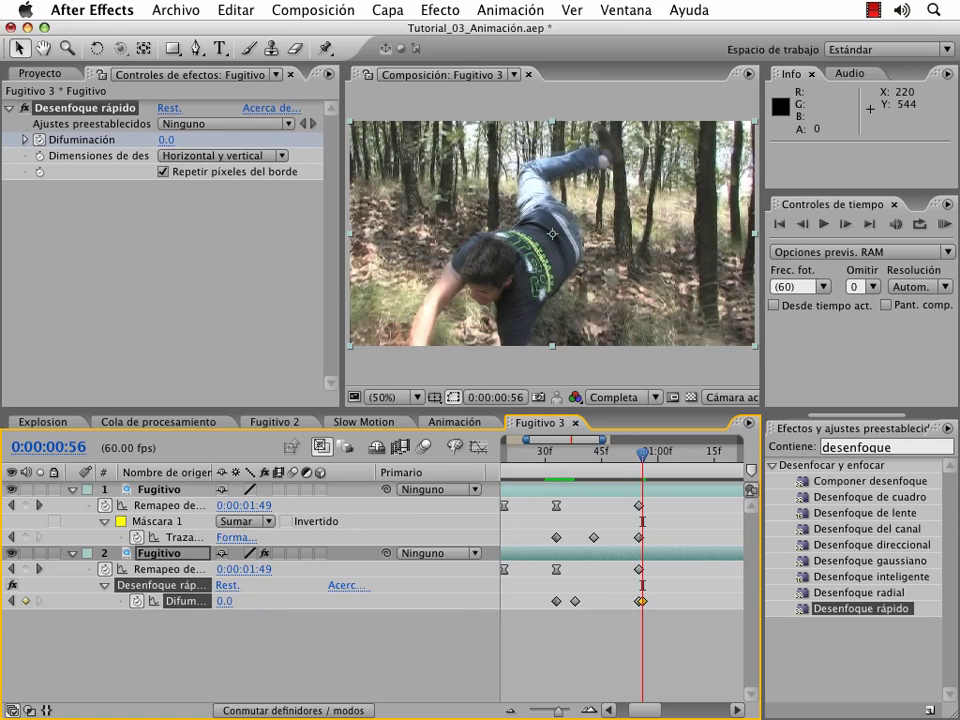
mouse_move(650, 459)
left_mouse_down()
mouse_move(694, 455)
mouse_move(637, 467)
mouse_move(694, 456)
mouse_move(638, 478)
mouse_move(561, 476)
mouse_move(574, 477)
left_mouse_up()
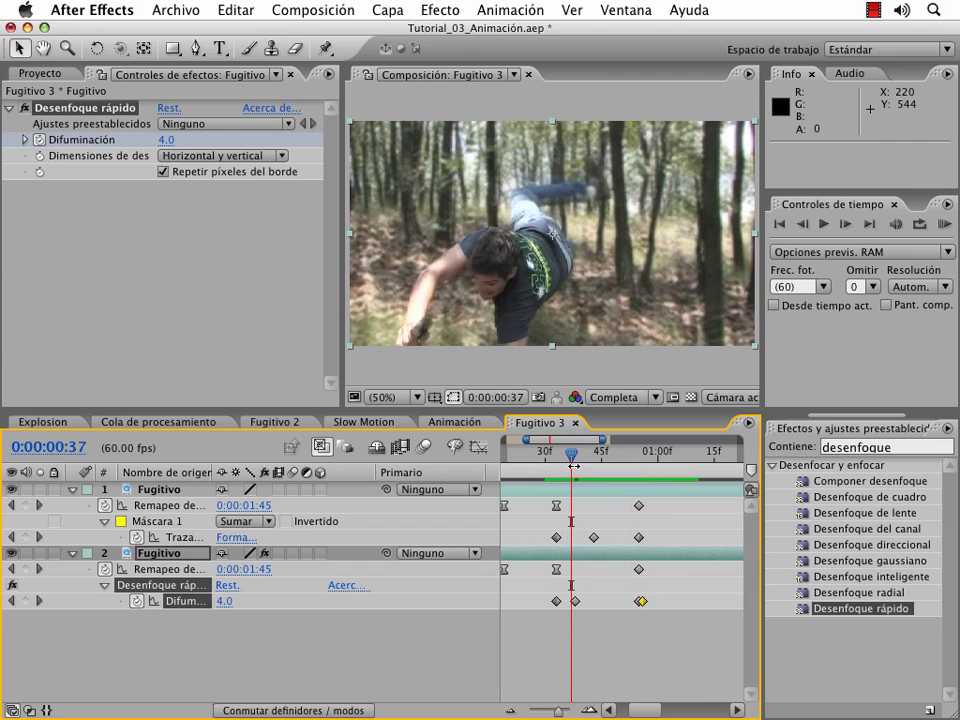
left_click(626, 642)
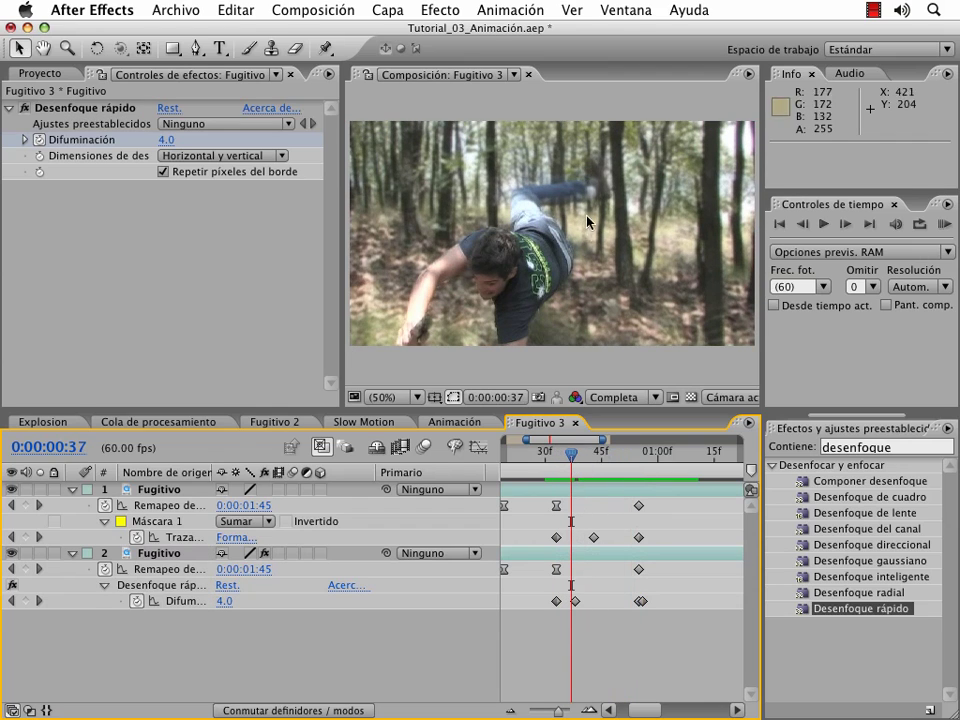
left_click(575, 456)
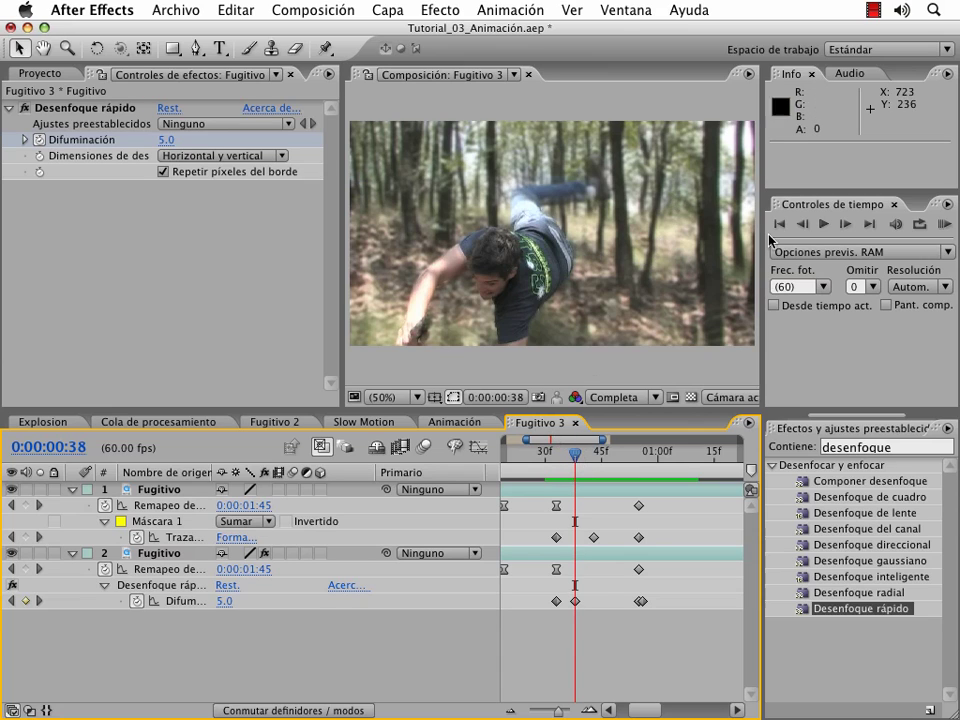
mouse_move(579, 457)
left_mouse_down()
mouse_move(614, 459)
mouse_move(604, 458)
left_mouse_up()
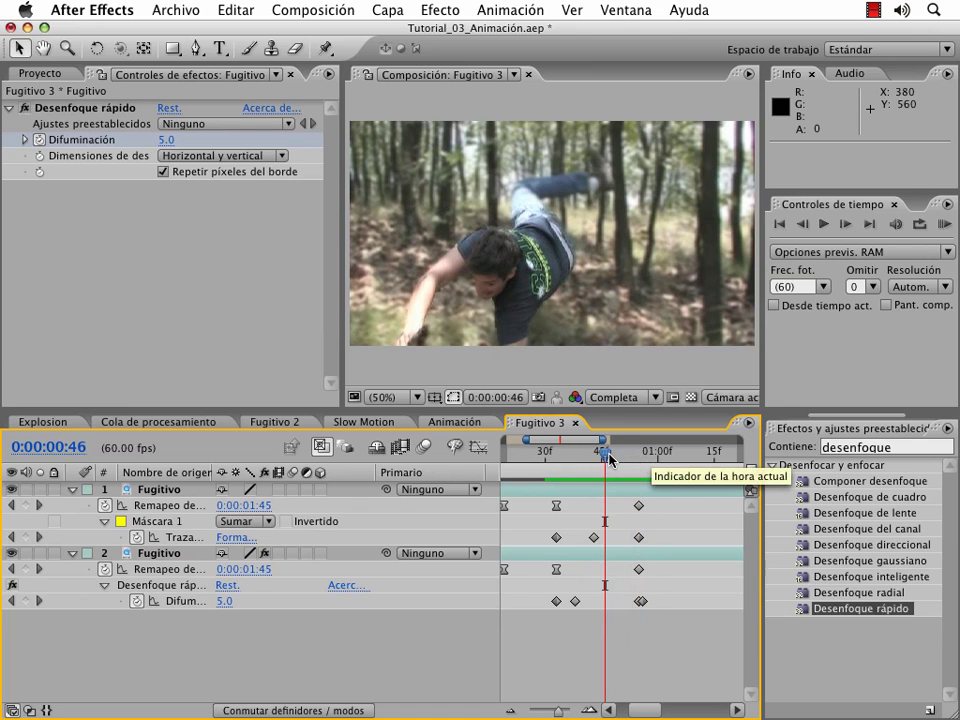
Collapse the properties of both the background and top layers
left_click(532, 553)
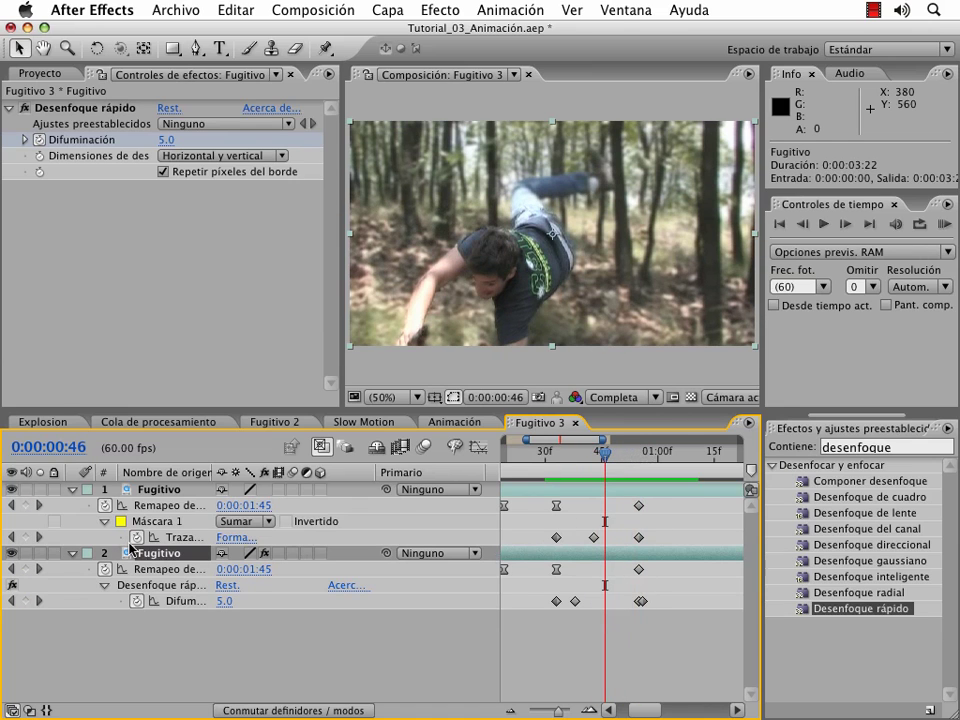
left_click(73, 555)
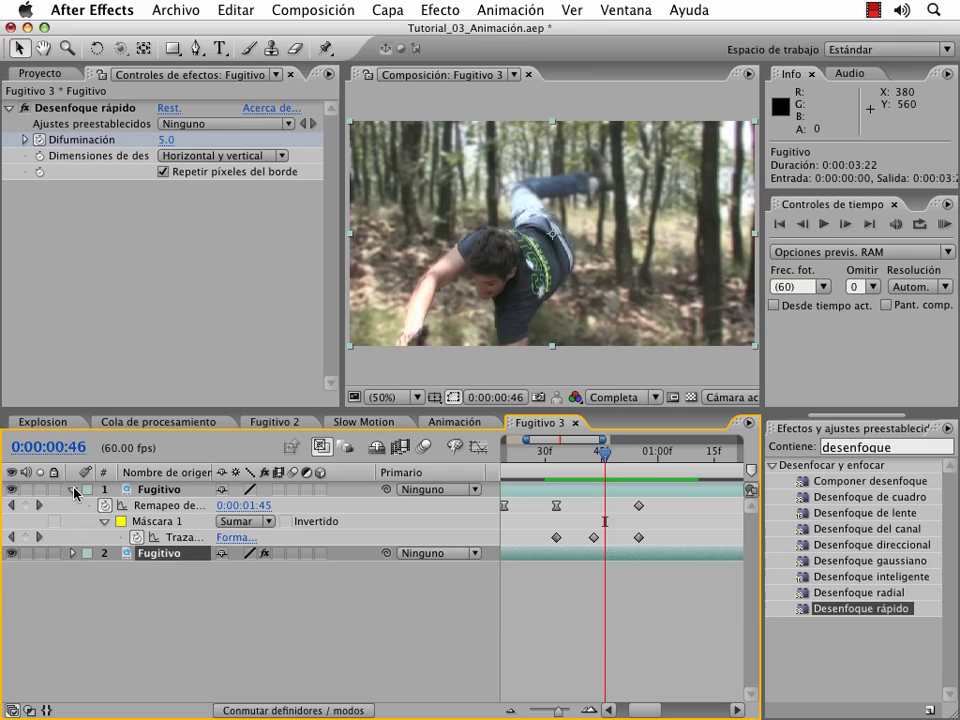
left_click(73, 489)
left_click(155, 555)
Rename the background layer to Fondo
left_click(166, 509)
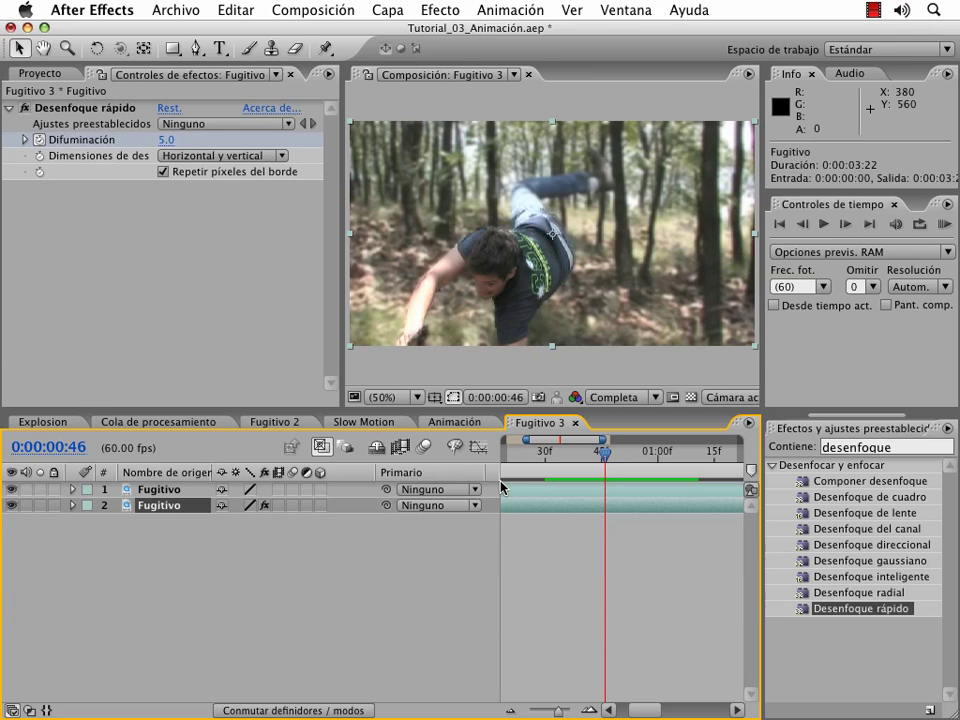
key("Return")
type("Fondo")
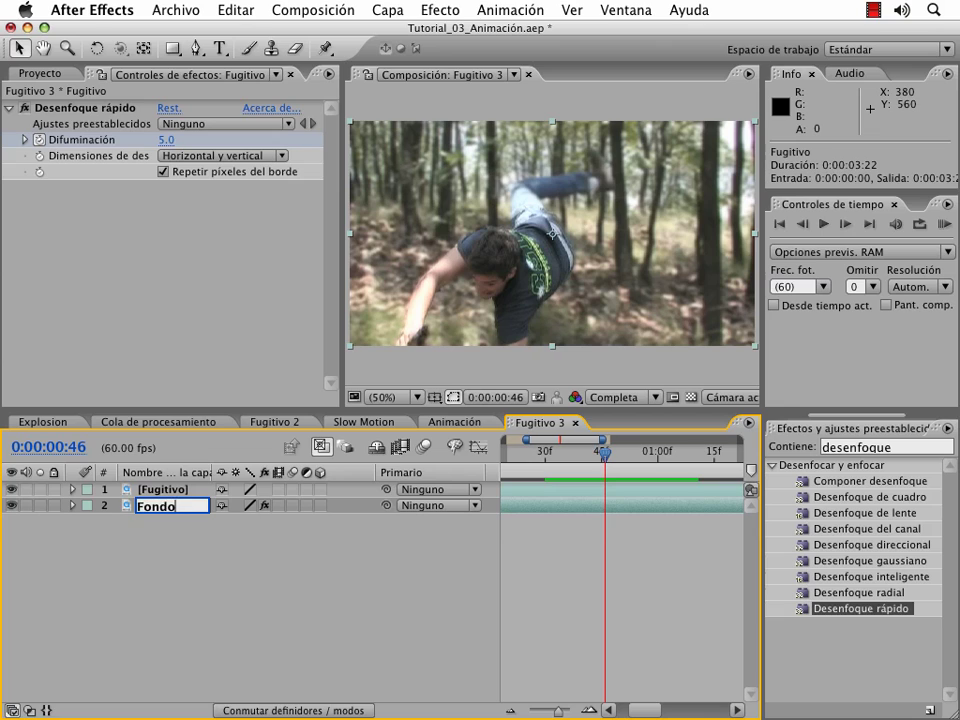
key("Return")
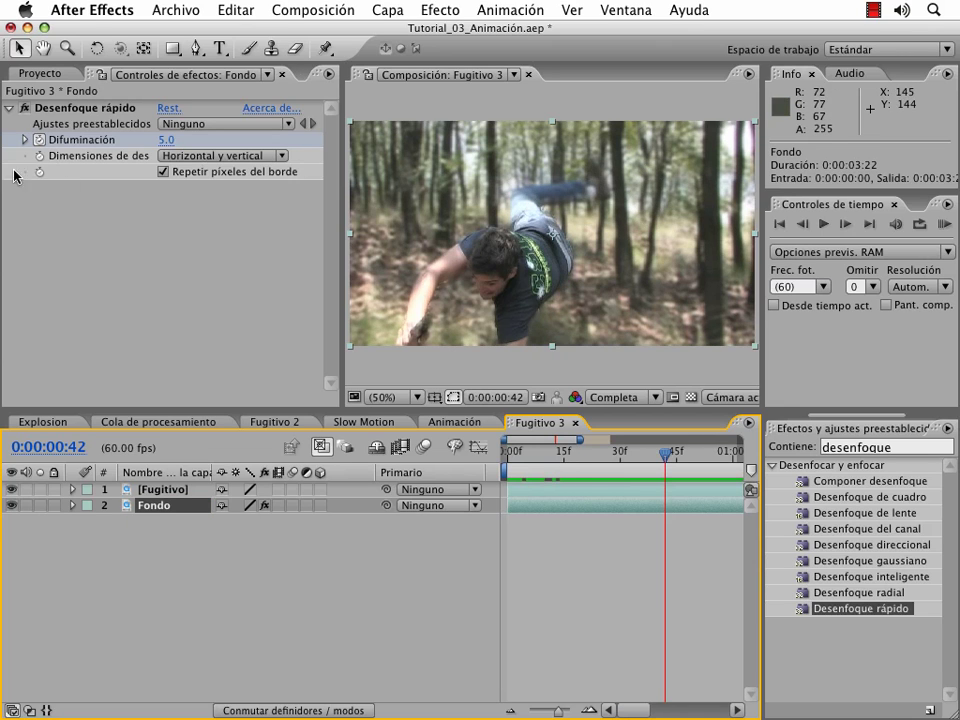
left_click(886, 447)
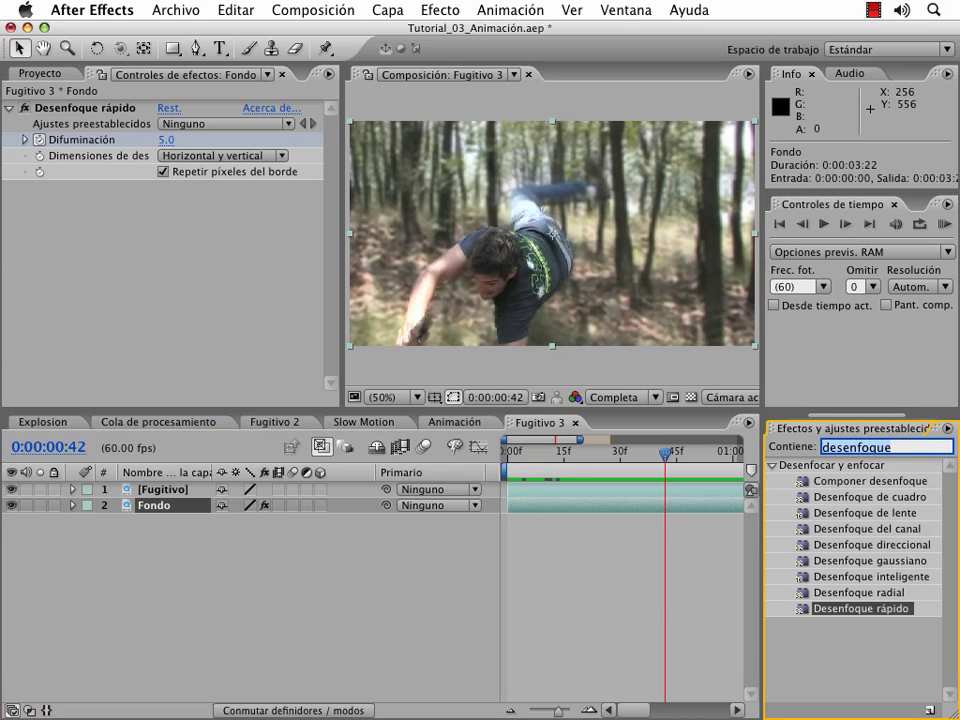
Search for Resplandor, then add a new adjustment layer placed below the Fugitivo layer
type("resplandor")
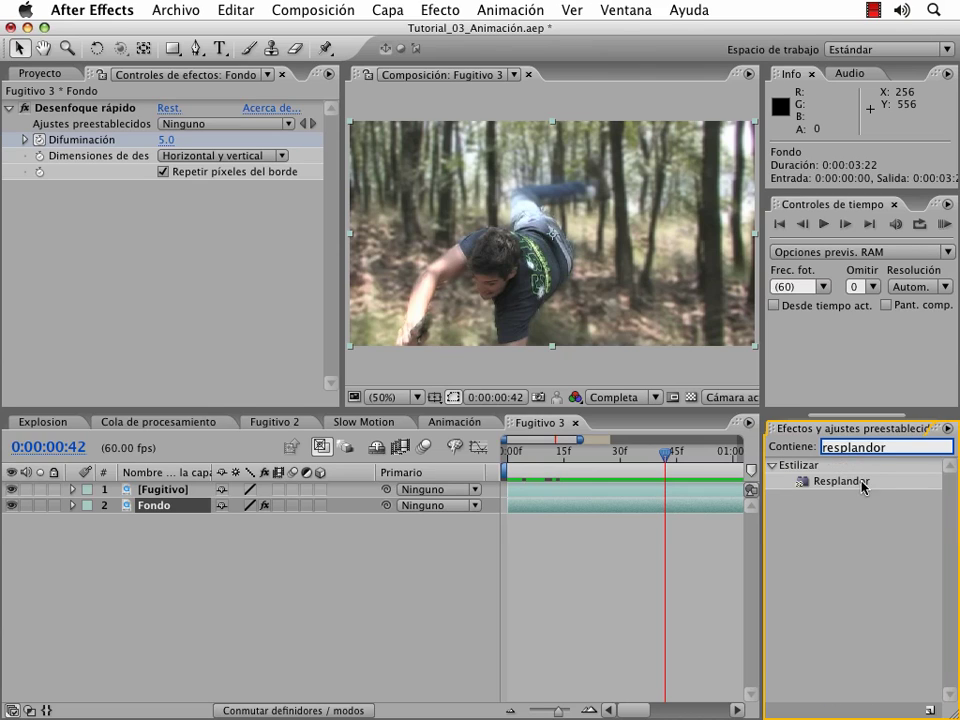
left_click(862, 486)
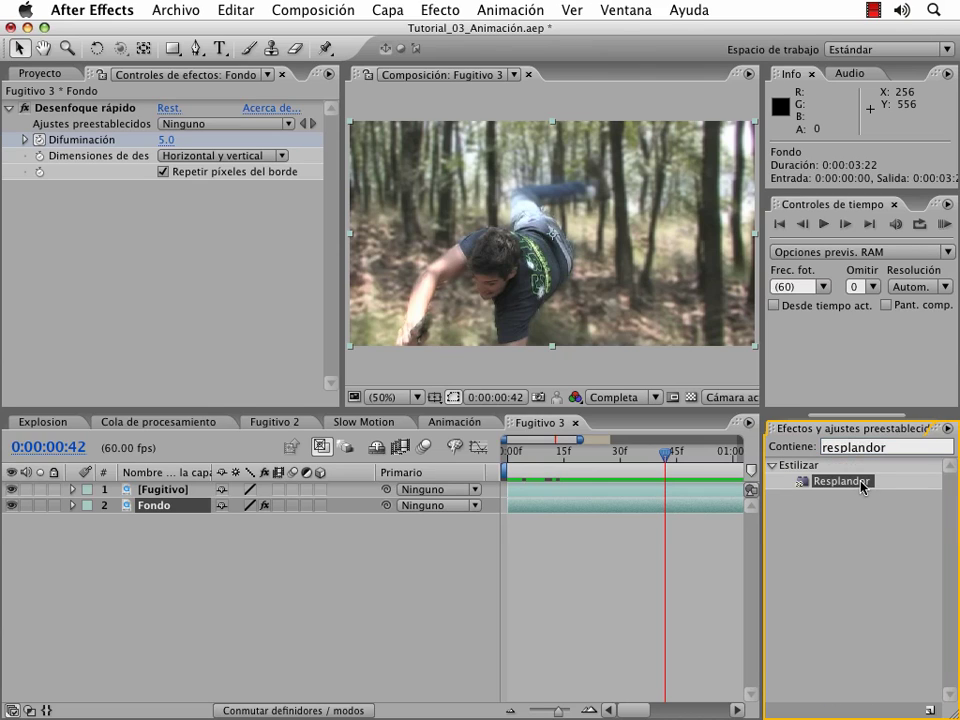
left_click(554, 514)
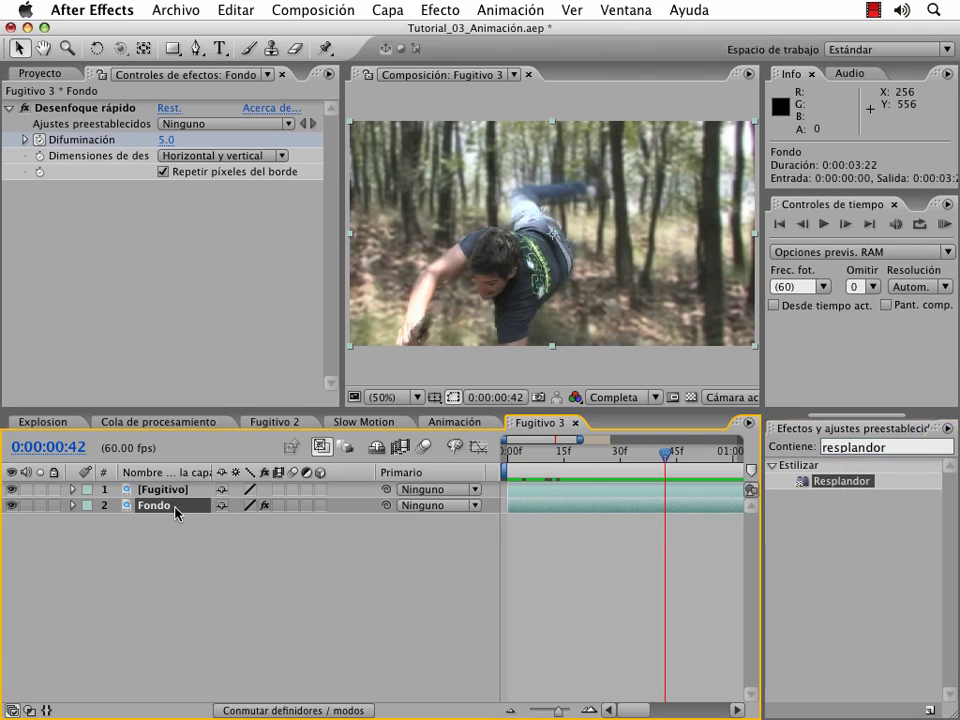
left_click(386, 10)
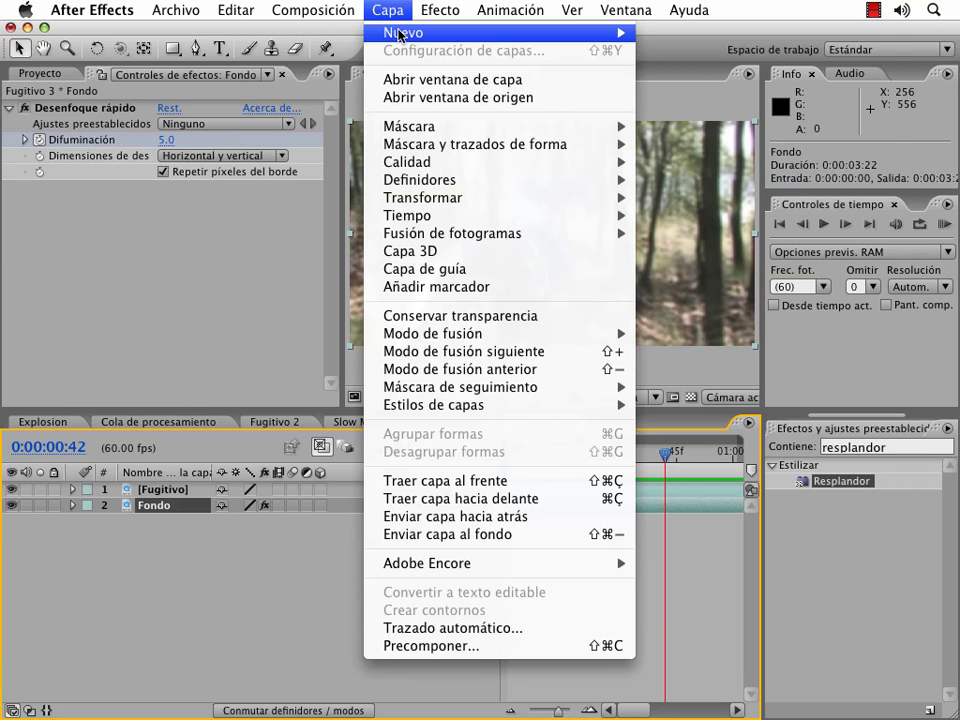
mouse_move(400, 32)
left_click(703, 146)
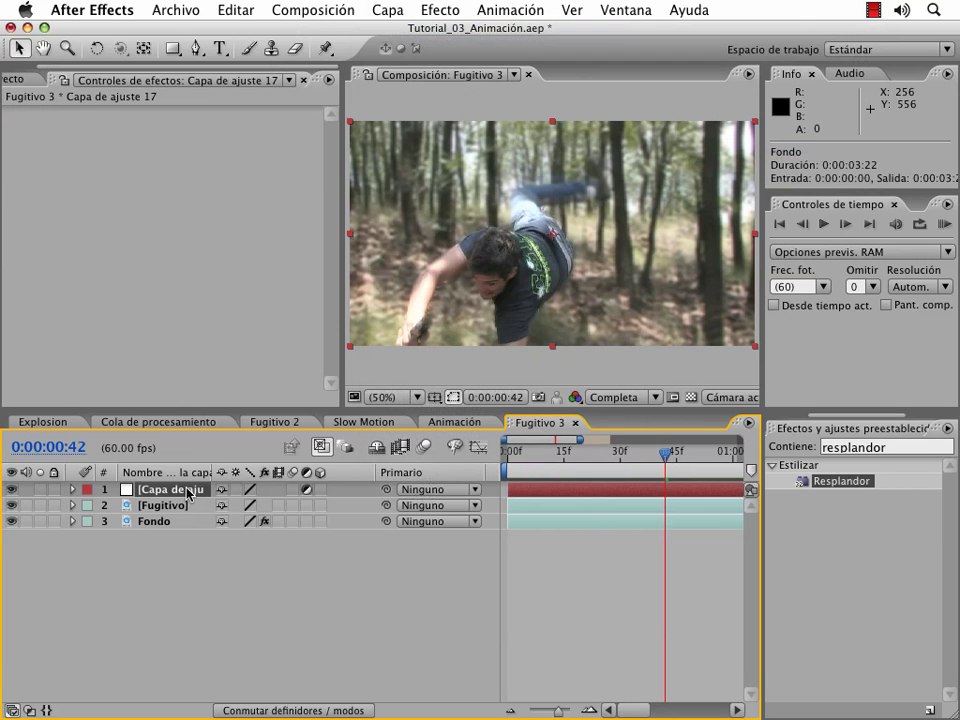
left_click_drag(186, 492, 178, 517)
Rename layer 1 to Sujeto and the new adjustment layer to Efecto Explosion
left_click(160, 489)
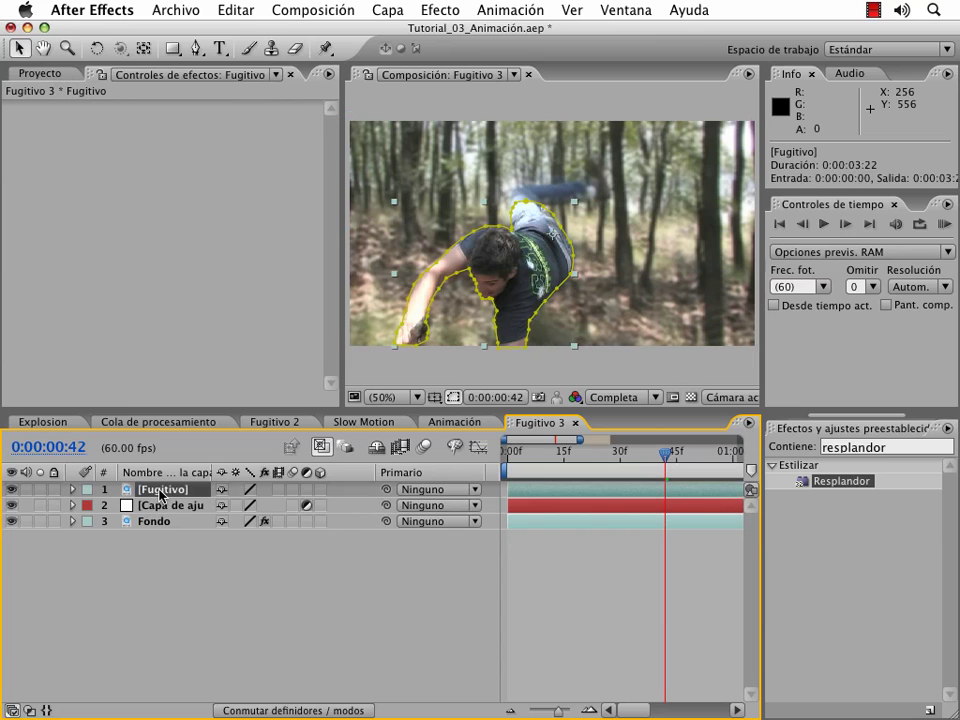
key("Return")
type("Sujeto")
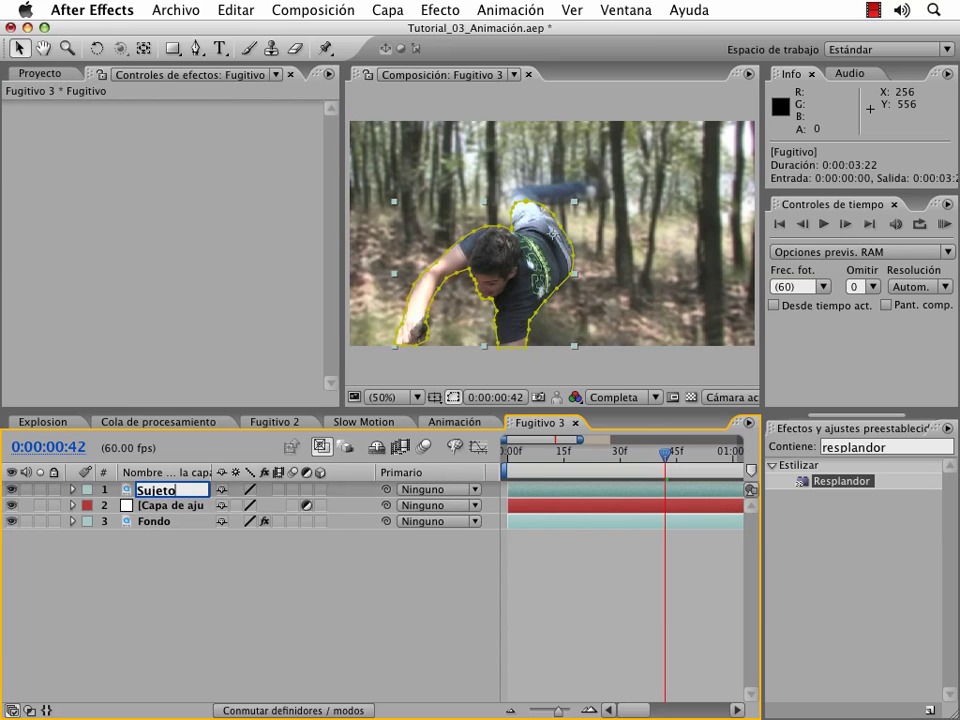
key("Return")
left_click(172, 505)
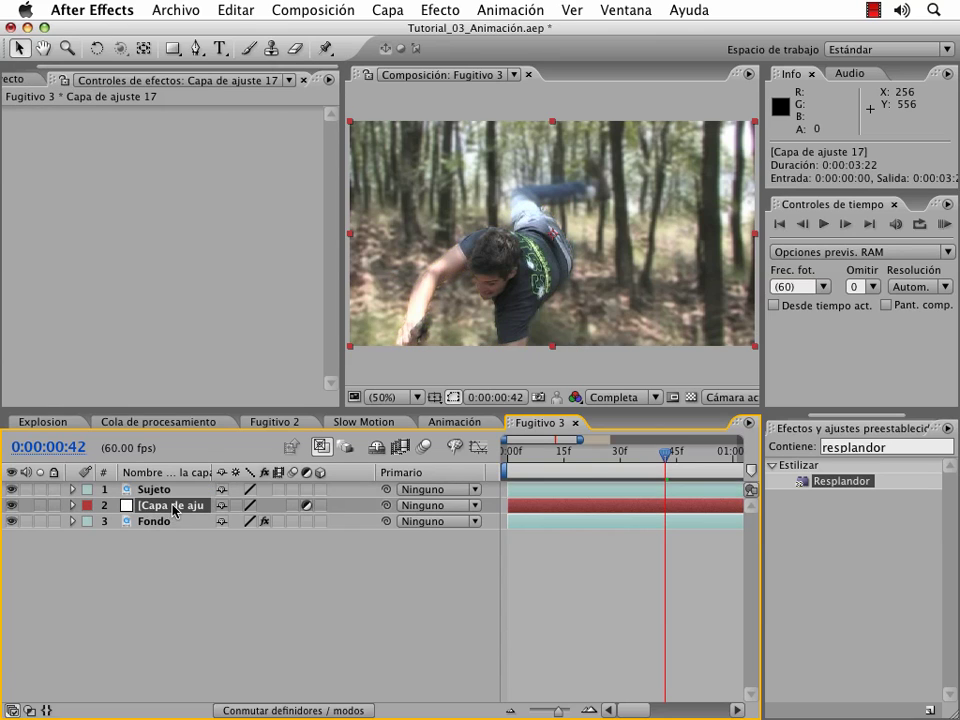
key("Return")
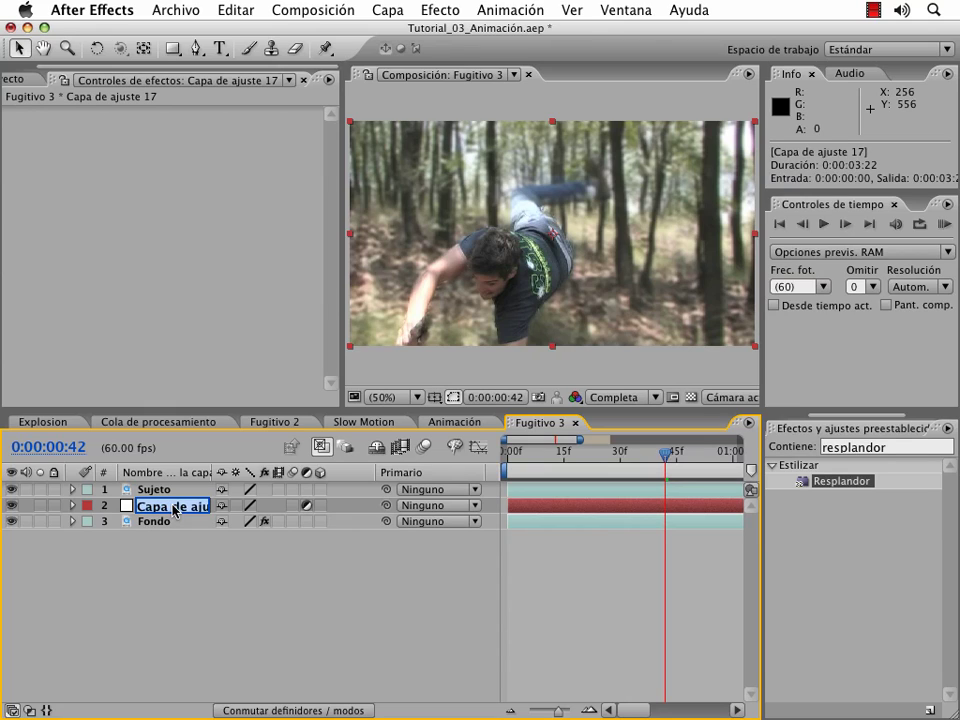
type("Efecto")
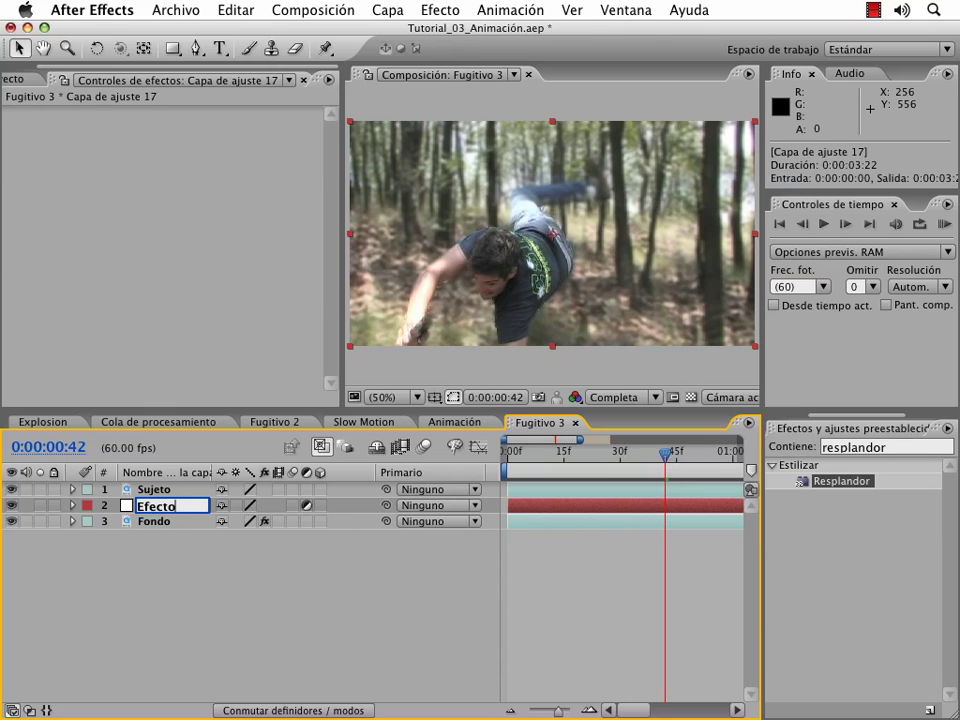
type("losion")
key("Return")
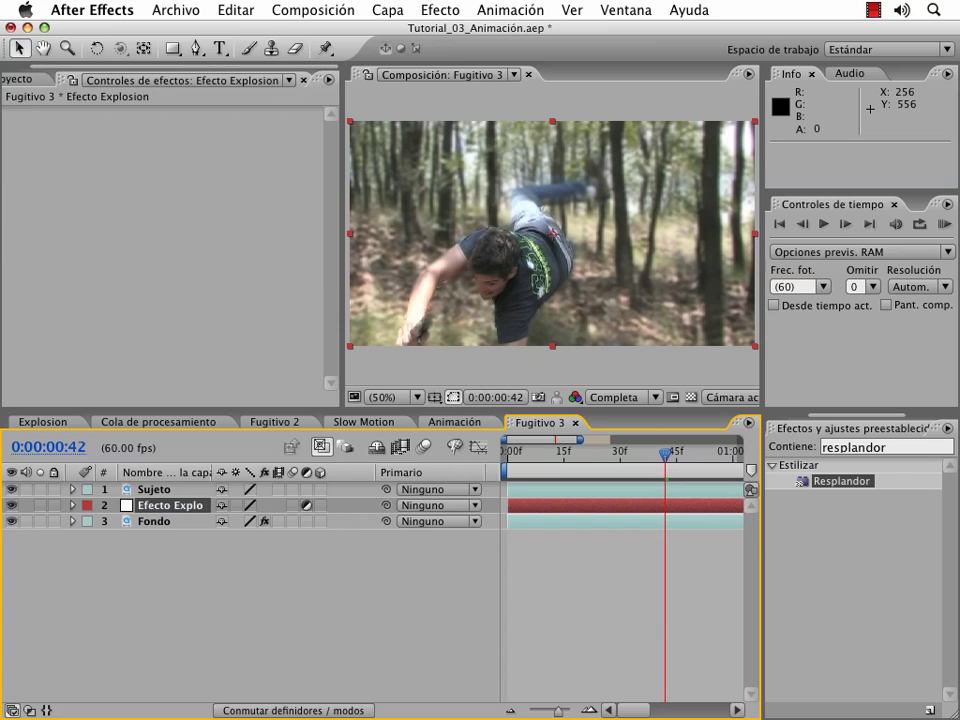
Drop Resplandor onto Efecto Explosion, move the current time to frame 48, and reselect that layer
left_click(846, 487)
left_click_drag(846, 487, 574, 512)
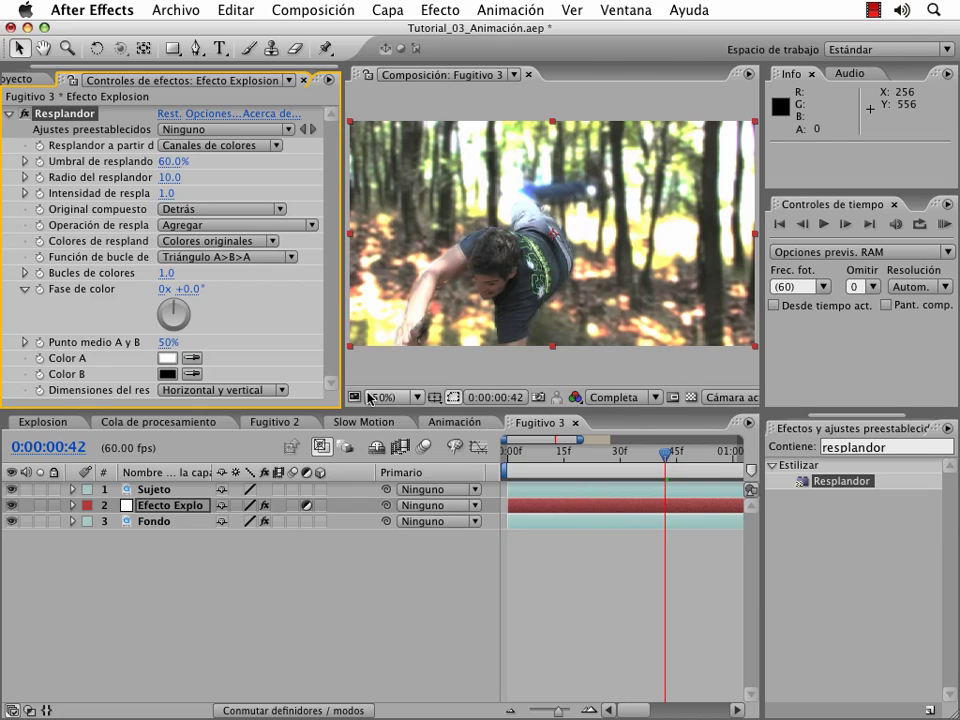
left_click(642, 521)
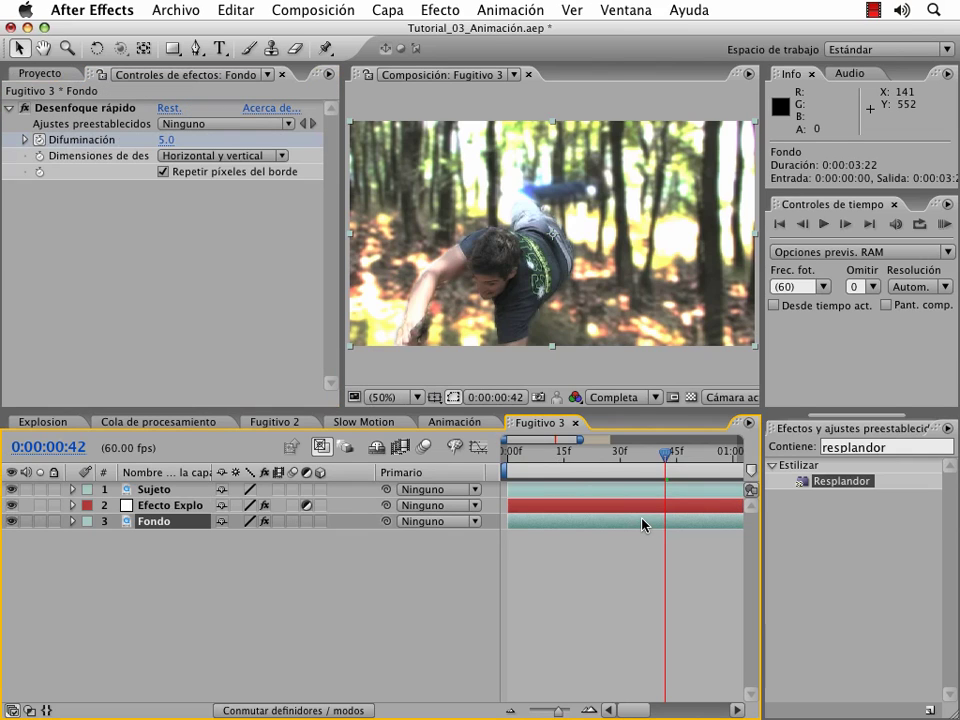
key("u")
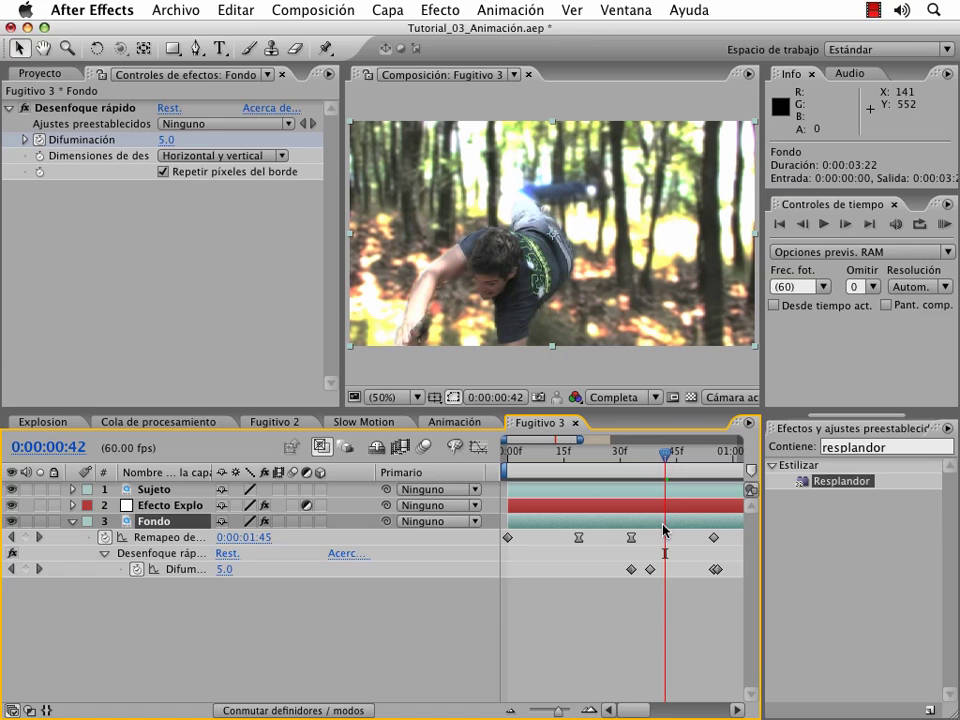
mouse_move(668, 458)
left_mouse_down()
mouse_move(690, 458)
mouse_move(651, 458)
mouse_move(684, 461)
left_mouse_up()
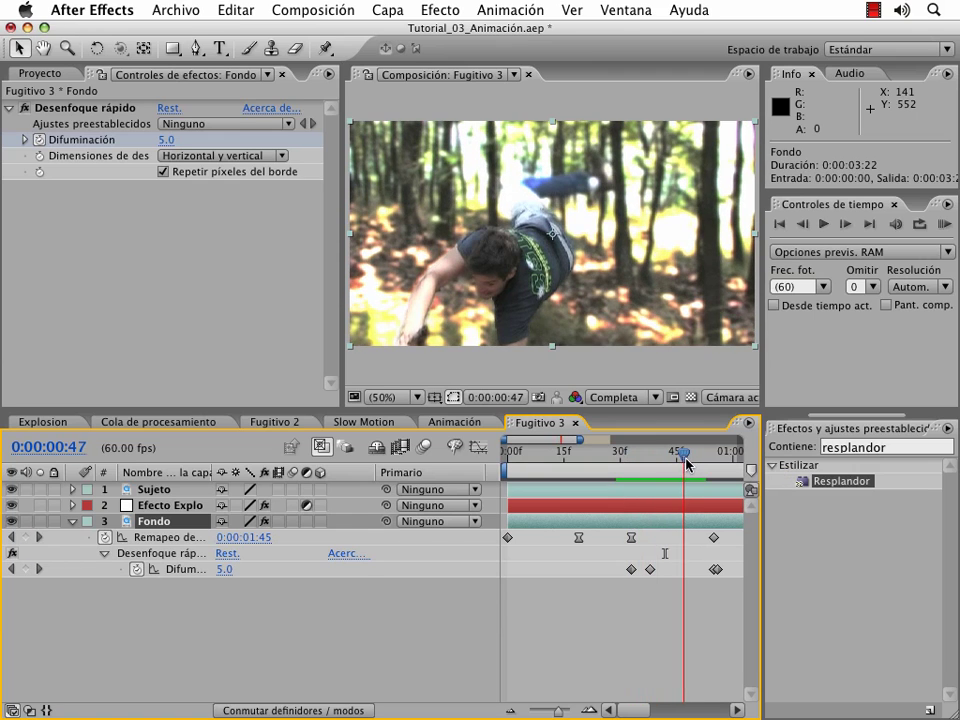
left_click_drag(684, 461, 688, 458)
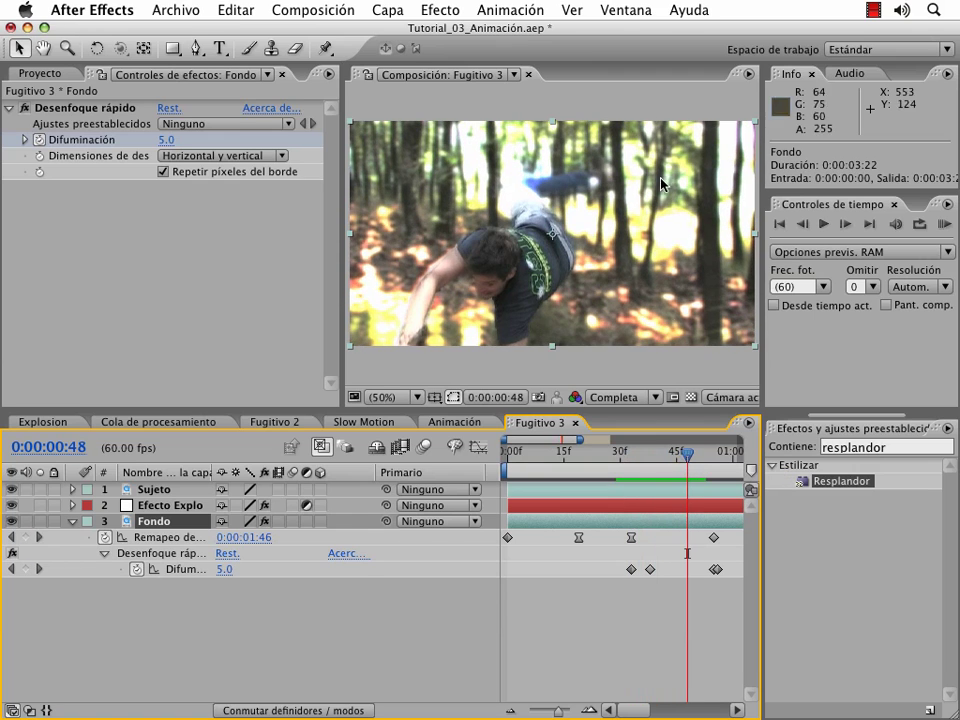
left_click(708, 508)
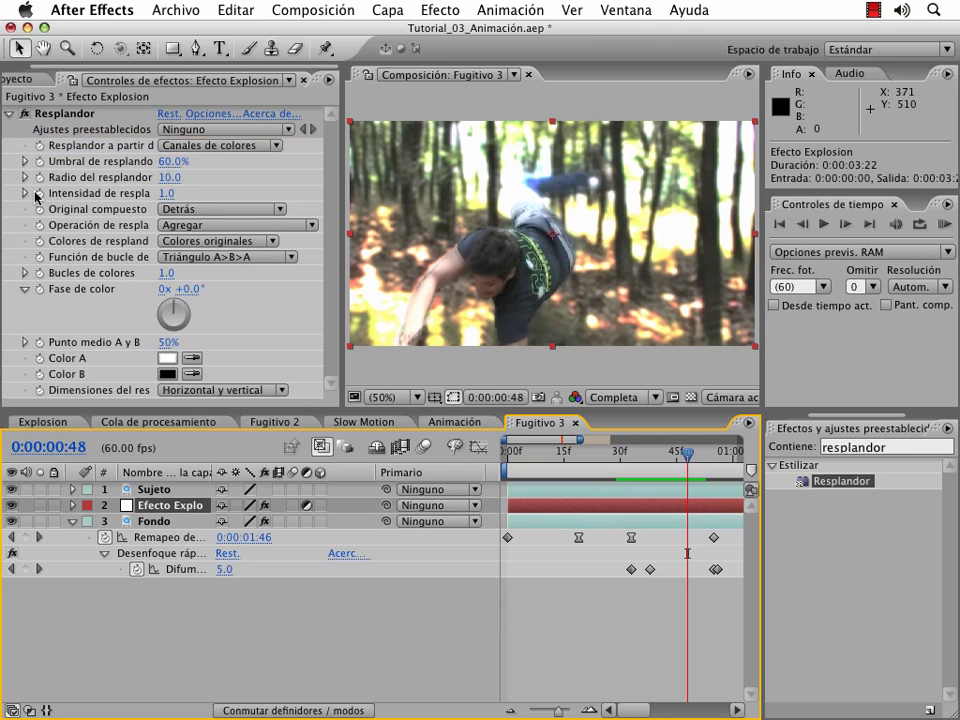
Raise the Resplandor glow threshold to 80.7%, radius to 64.3 and intensity to 2.3
left_click(25, 193)
left_click(25, 177)
left_click(25, 161)
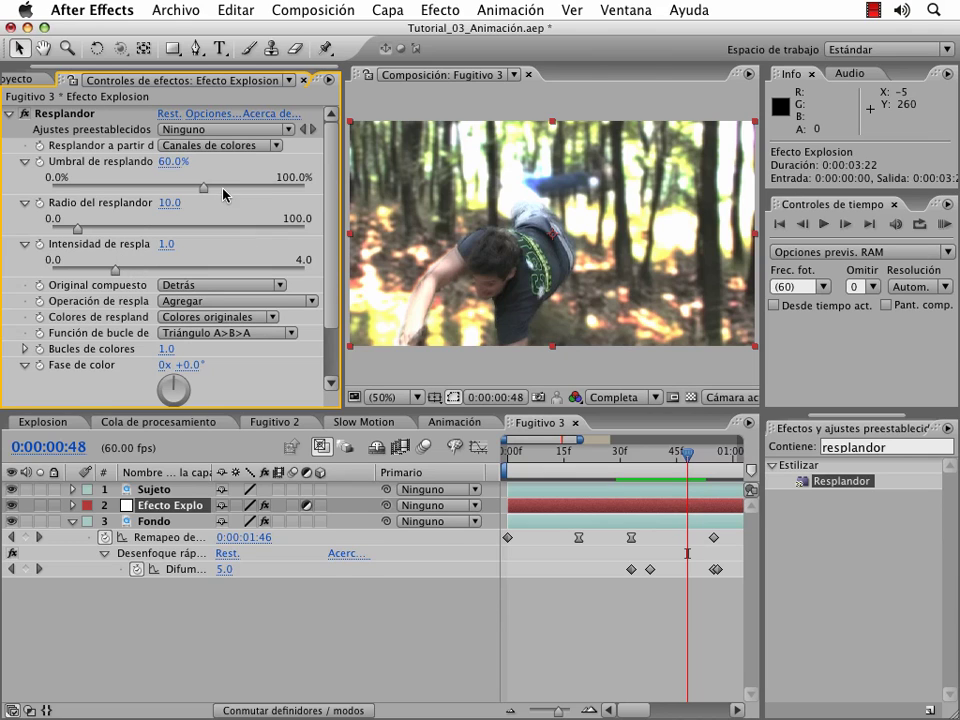
left_click_drag(223, 187, 255, 187)
left_click(150, 227)
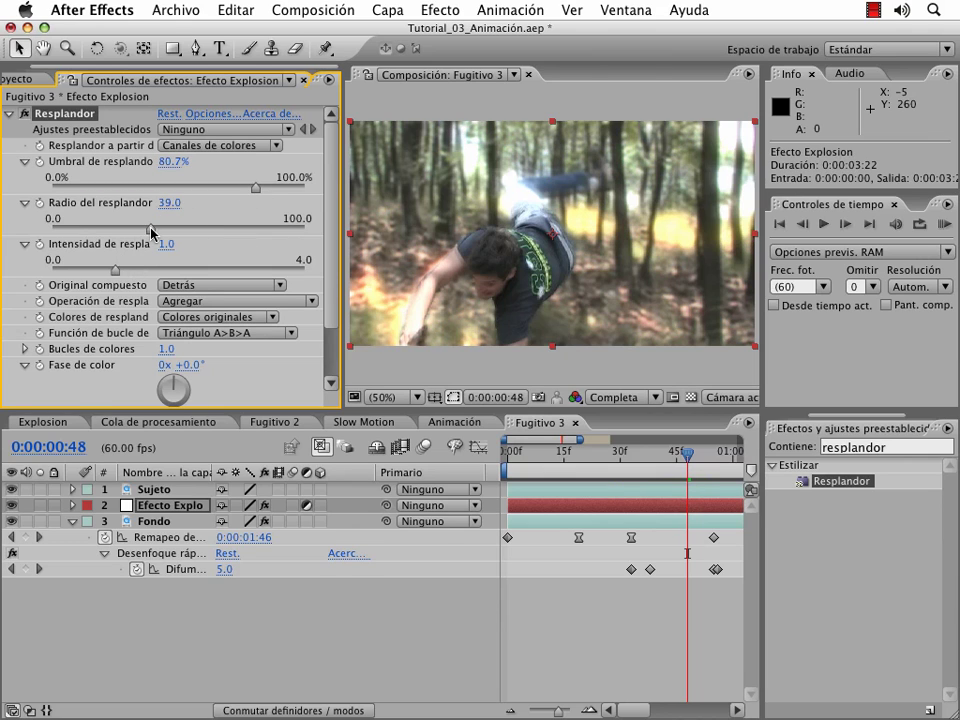
left_click_drag(150, 229, 200, 229)
mouse_move(156, 269)
left_mouse_down()
mouse_move(214, 259)
mouse_move(214, 227)
left_mouse_up()
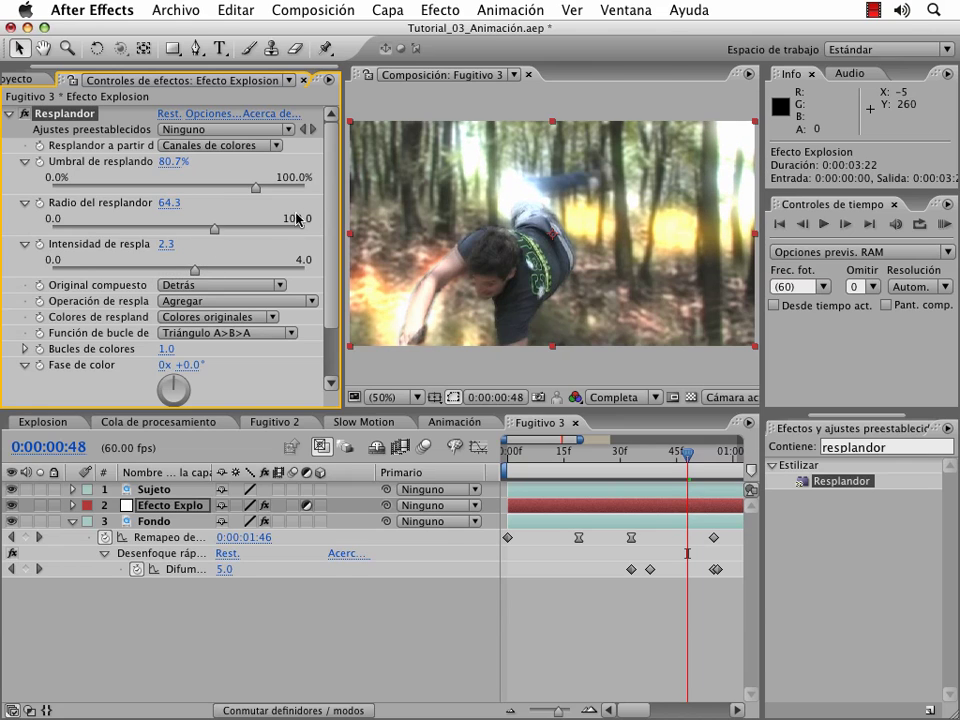
Set the glow Dimensiones to Vertical and reselect the Efecto Explosion layer
scroll(331, 342, "down", 3)
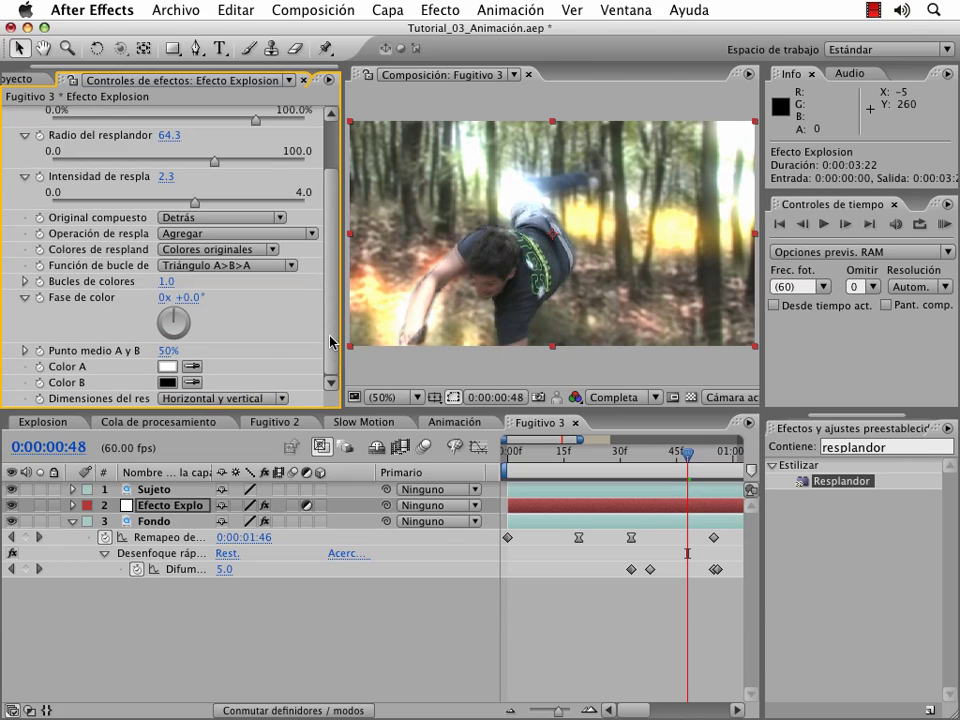
left_click(193, 399)
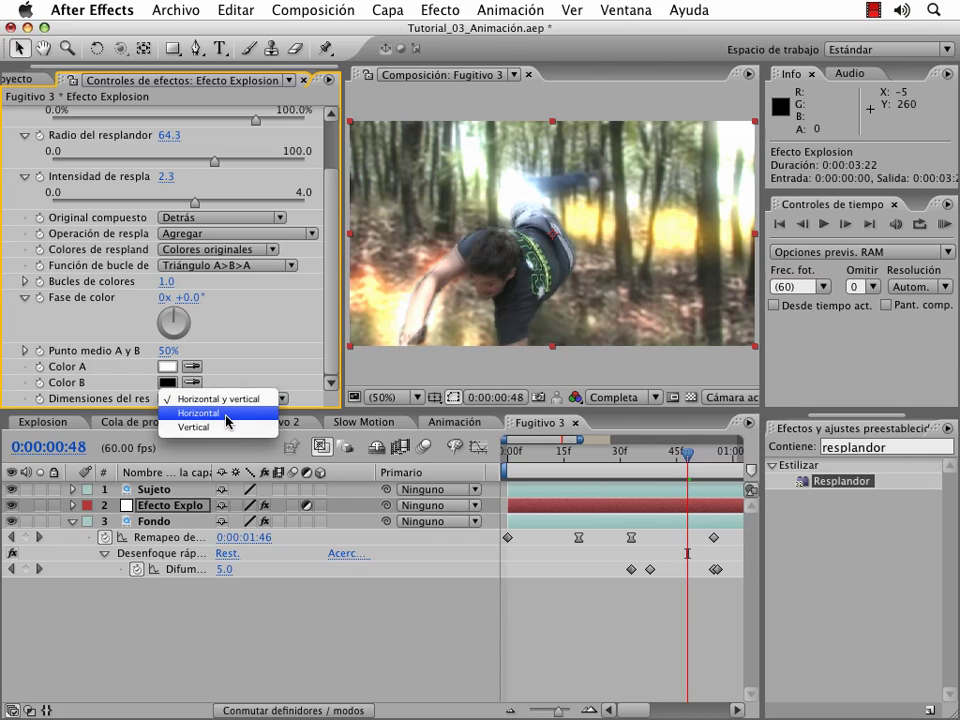
left_click(226, 427)
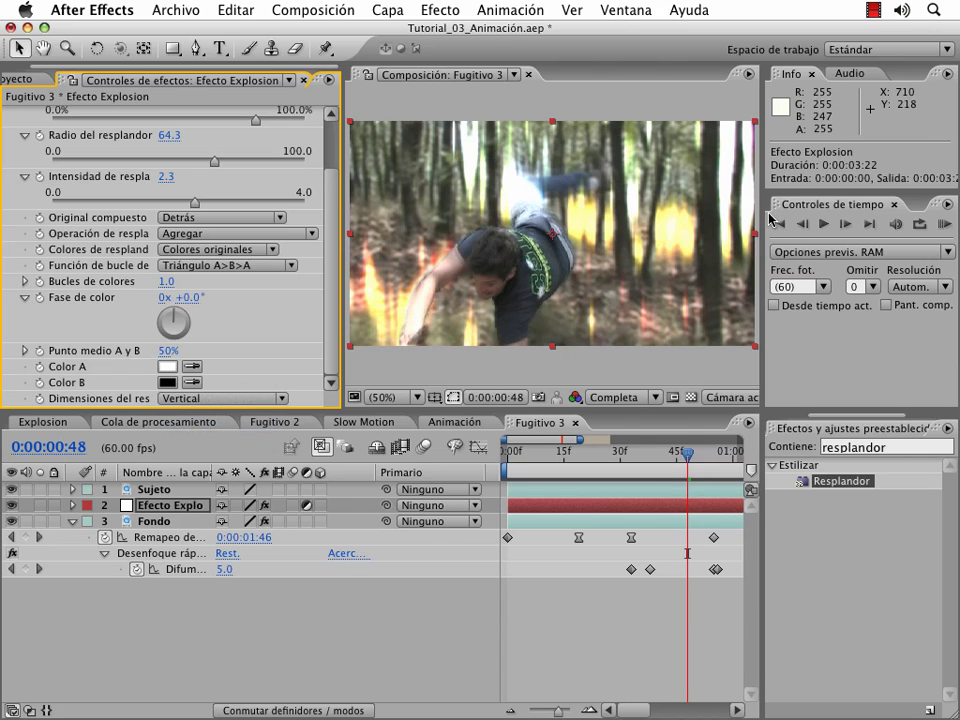
left_click(614, 645)
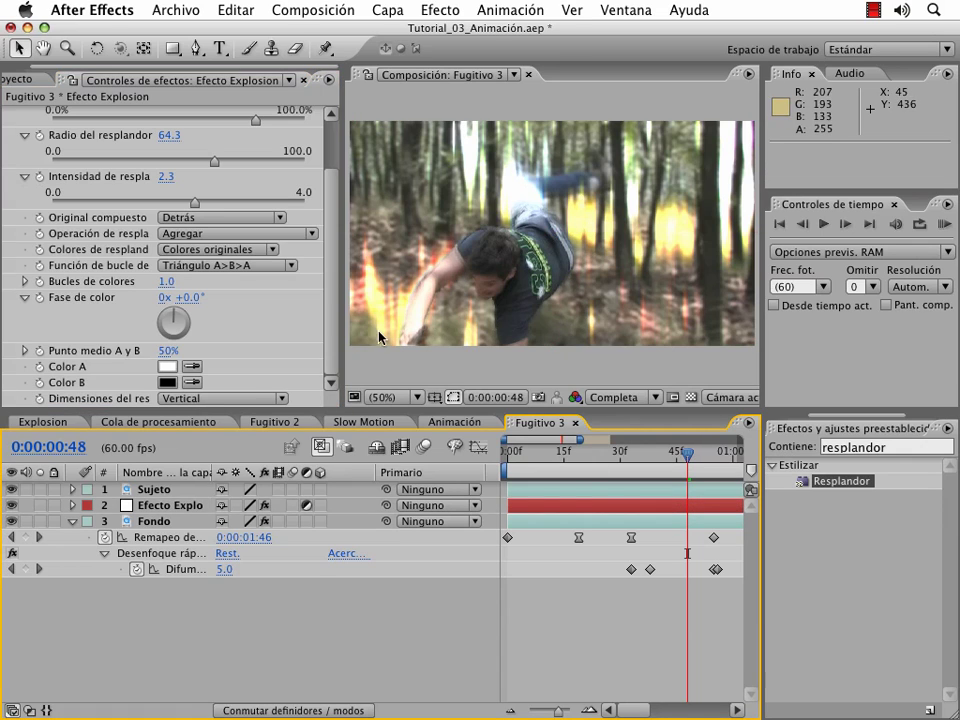
left_click(612, 507)
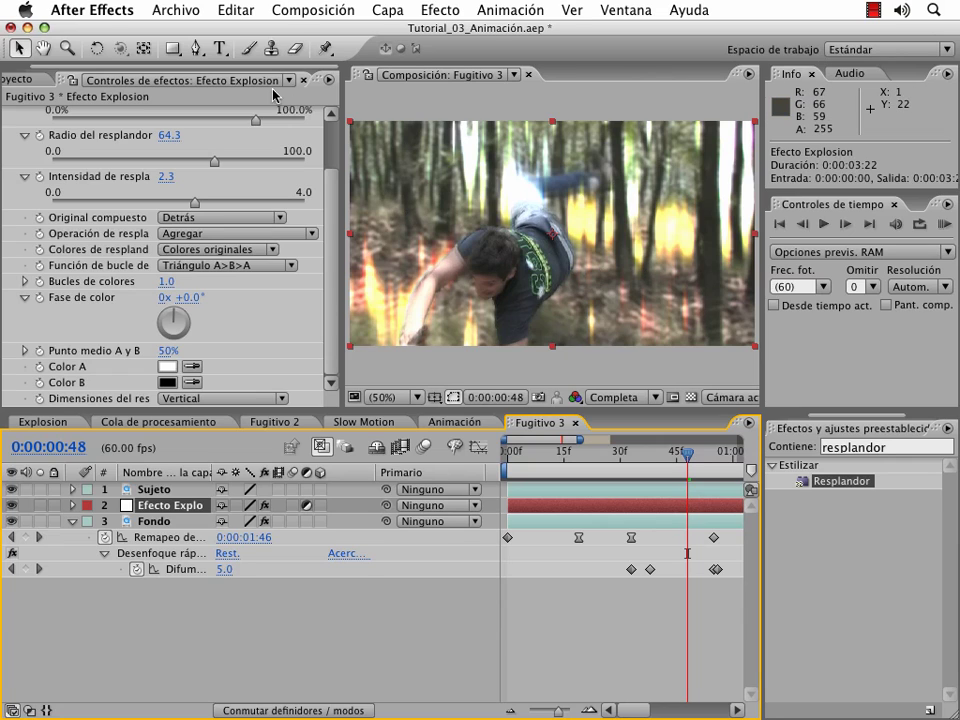
left_click(180, 50)
Draw a wide elliptical mask across the frame centre on Efecto Explosion
left_click(183, 53)
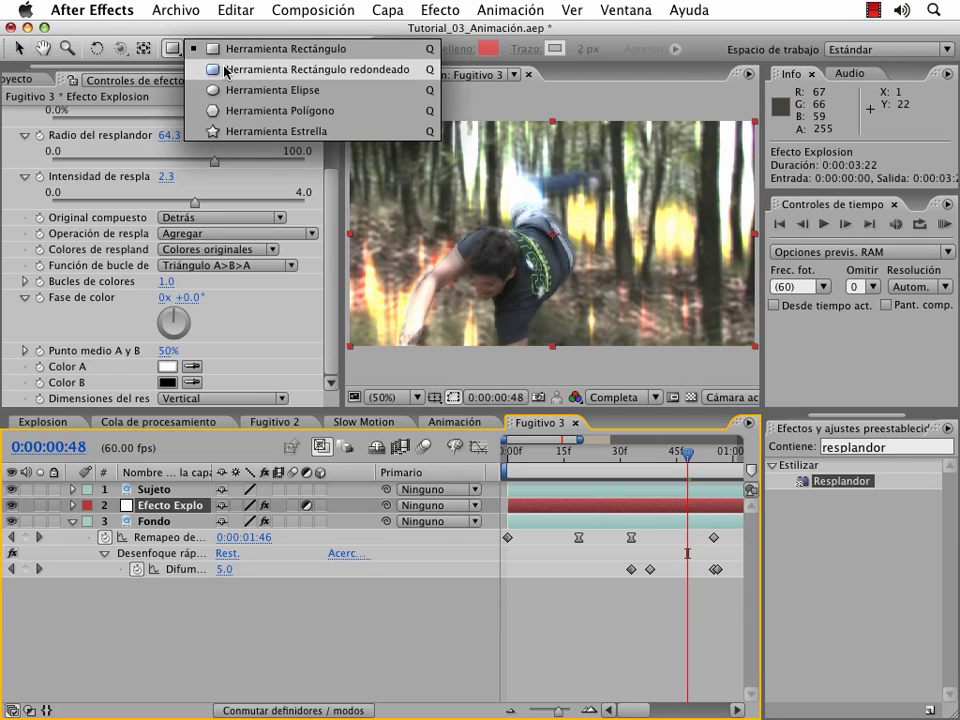
left_click_drag(183, 53, 228, 90)
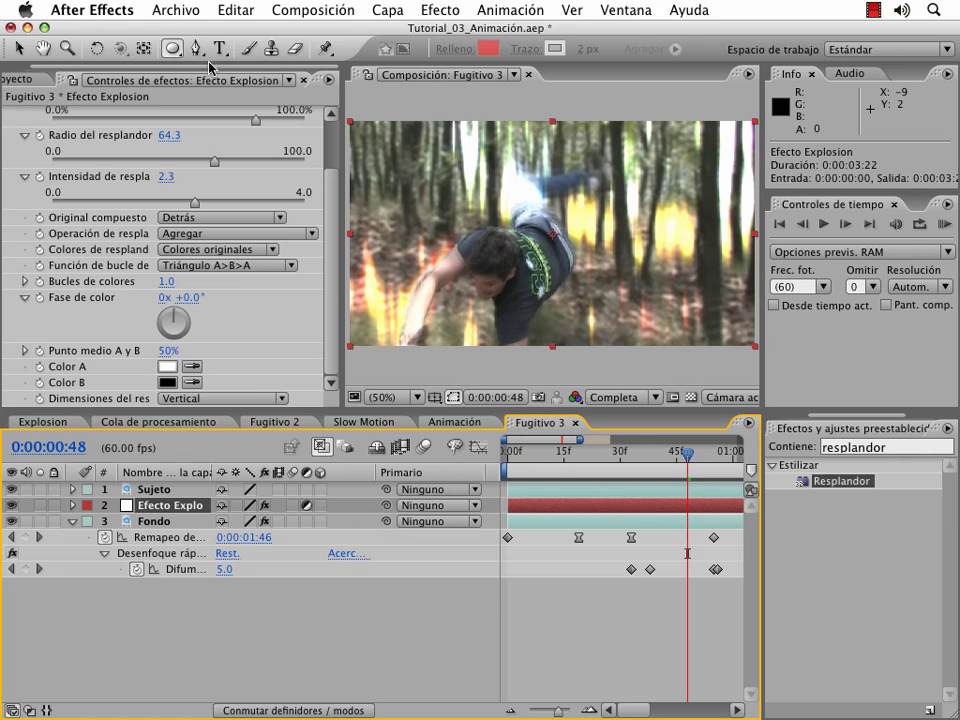
left_click_drag(357, 124, 777, 293)
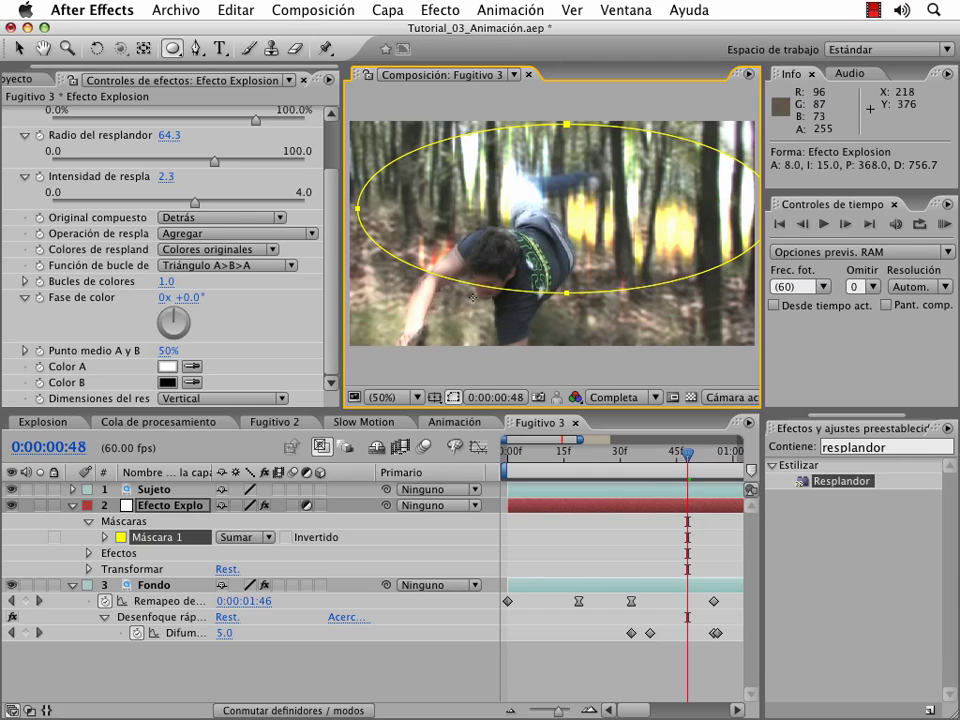
Feather Máscara 1 by 125 pixels for soft edges
left_click(160, 541)
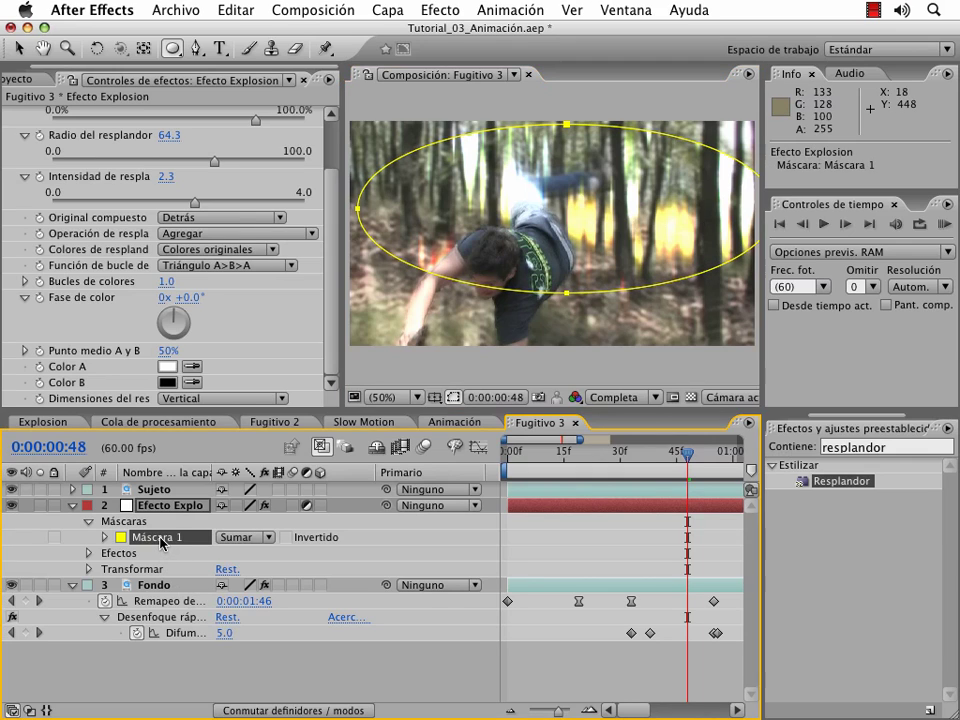
key("m")
key("m")
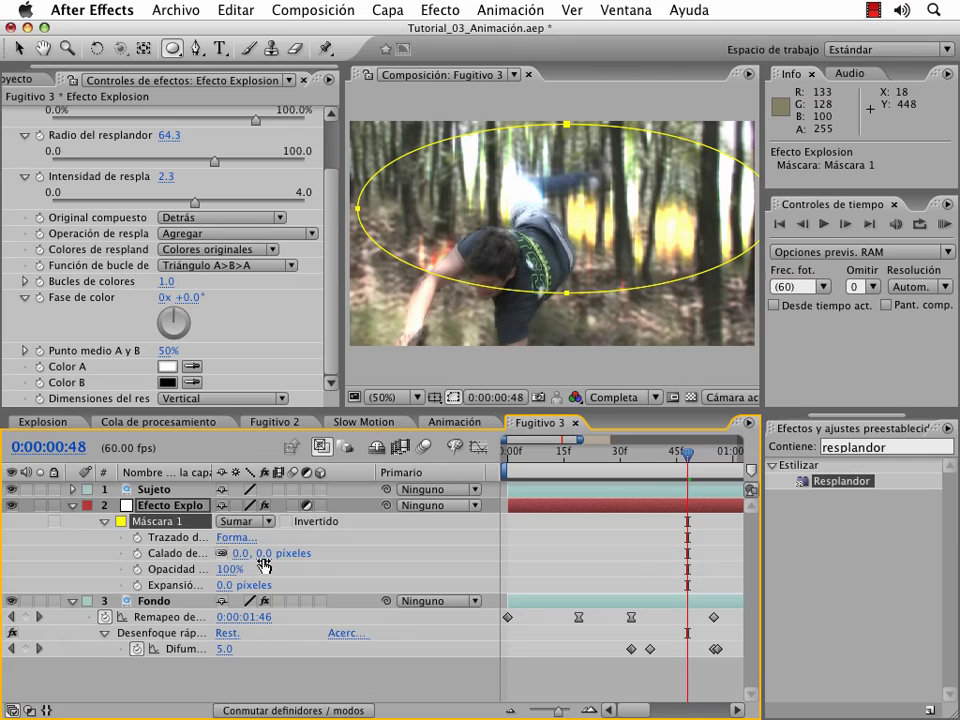
left_click_drag(265, 553, 295, 553)
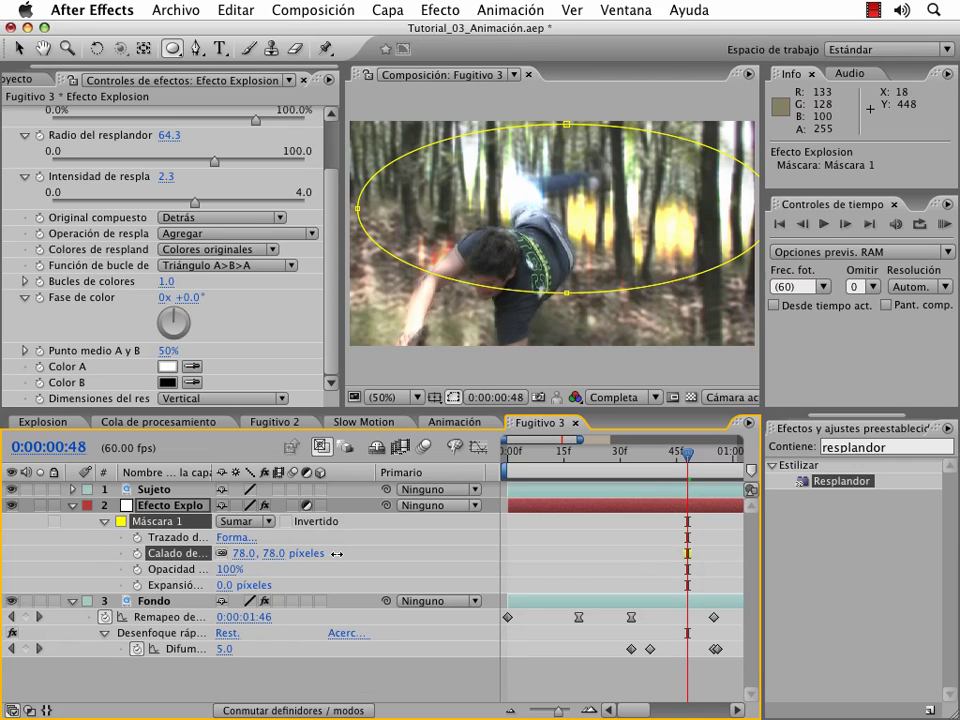
left_click_drag(354, 553, 379, 553)
left_click(421, 578)
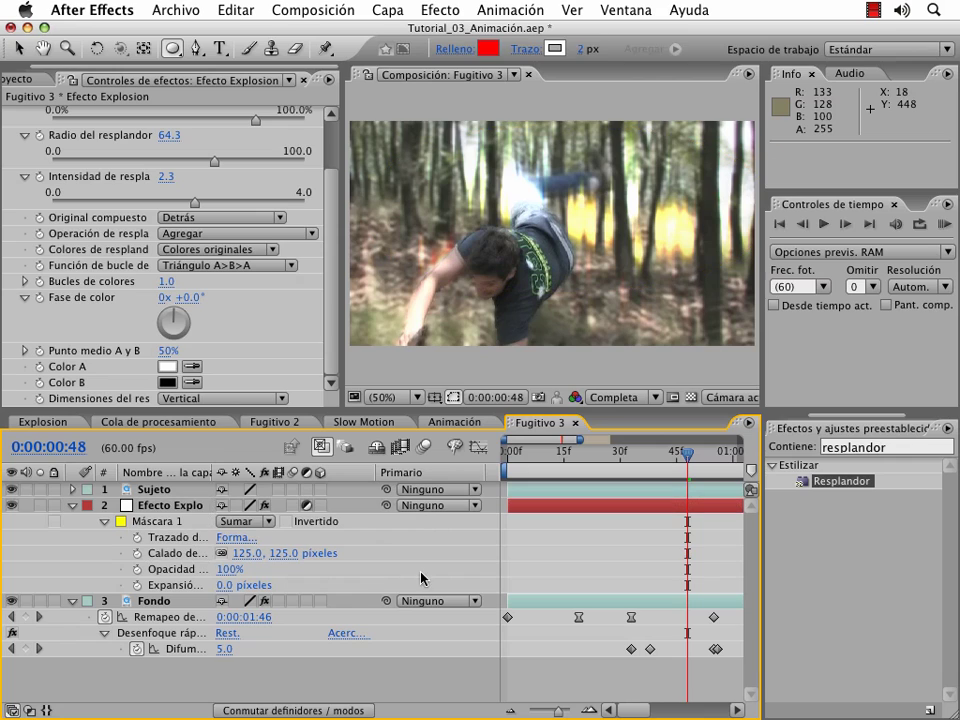
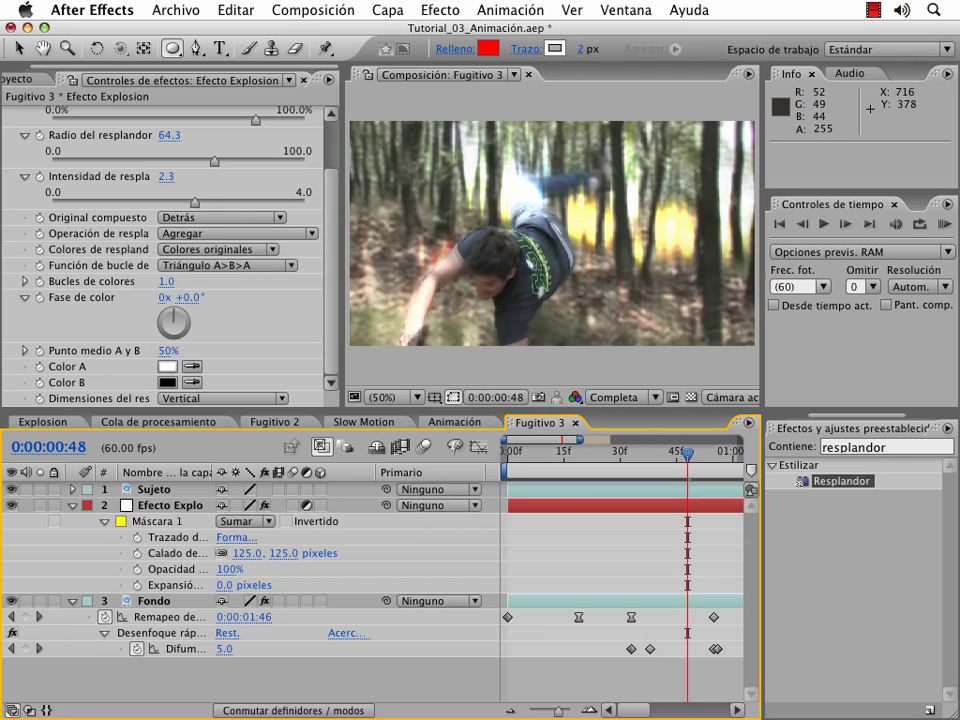
Select Efecto Explosion and start keyframing the Resplandor threshold and intensity at 0:48
left_click(686, 508)
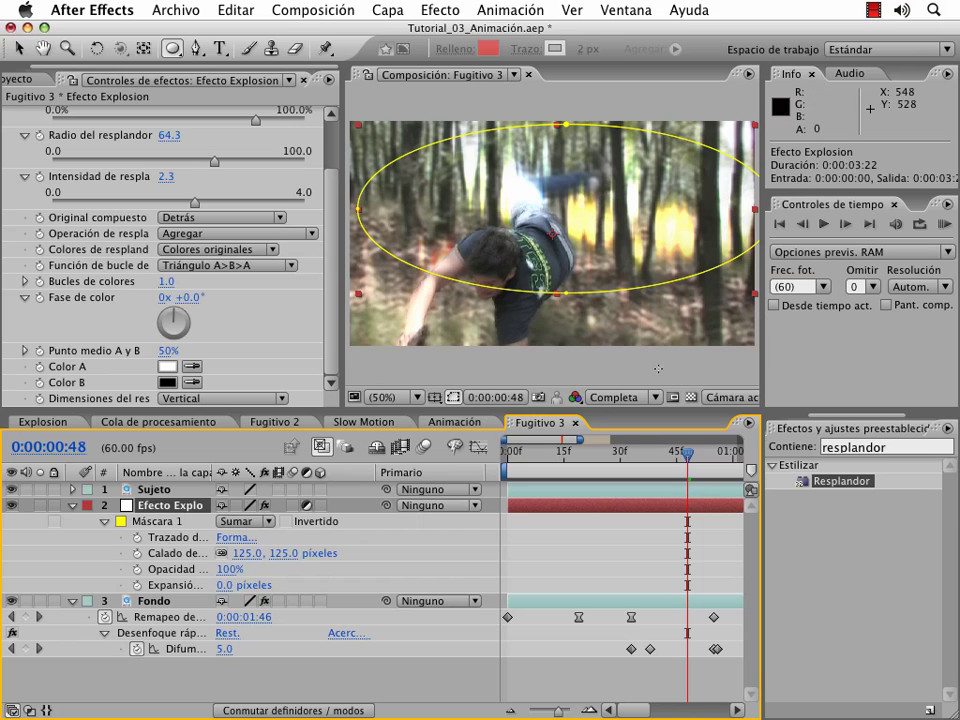
left_click(570, 541)
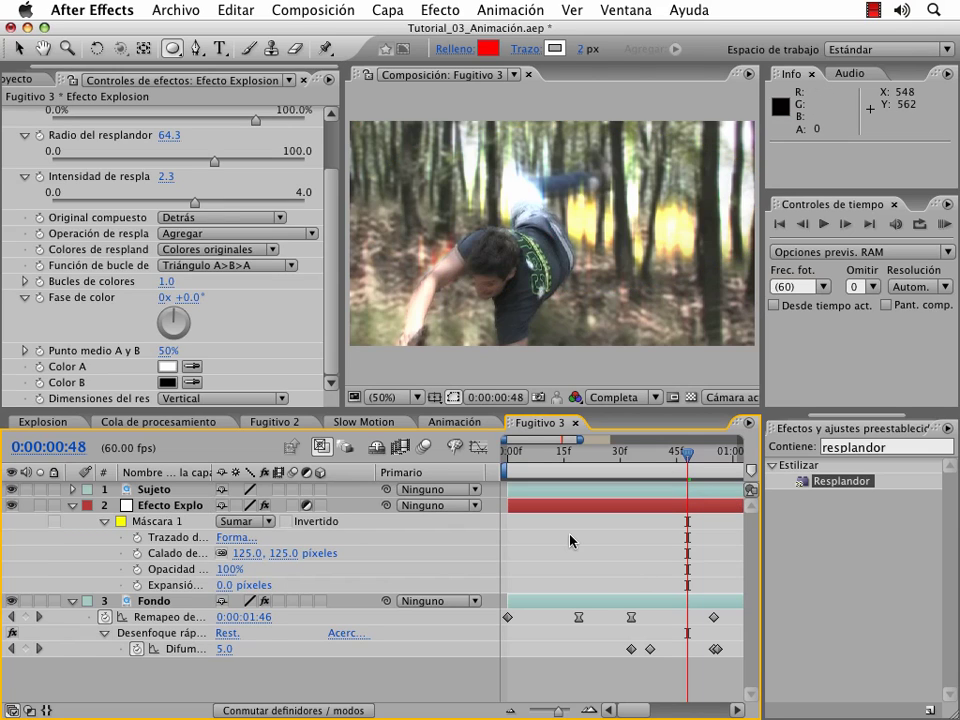
left_click(605, 605)
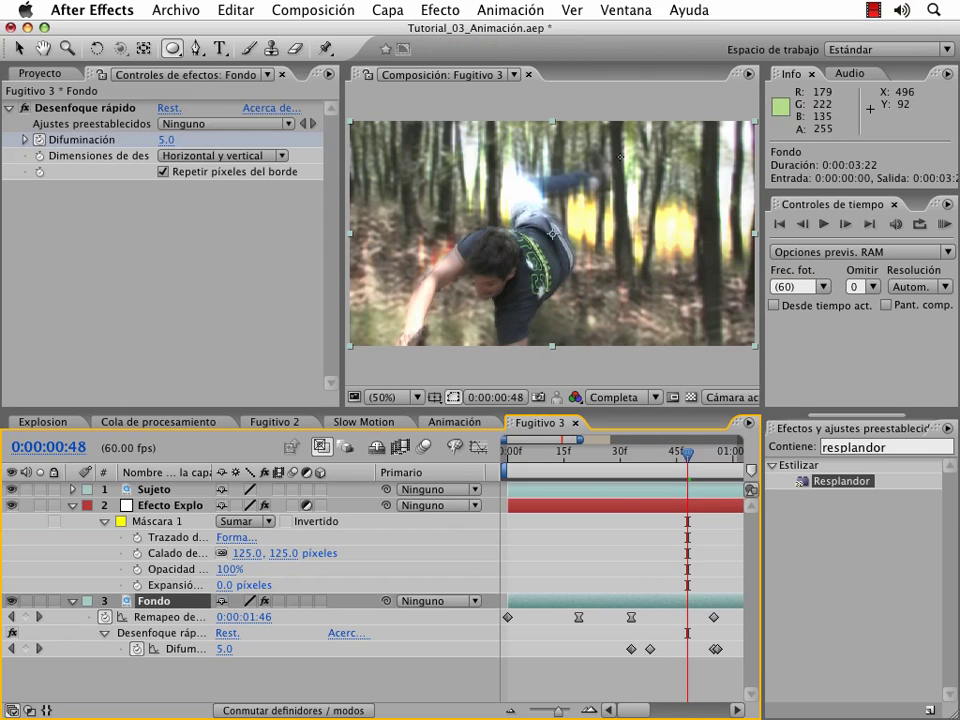
left_click(639, 511)
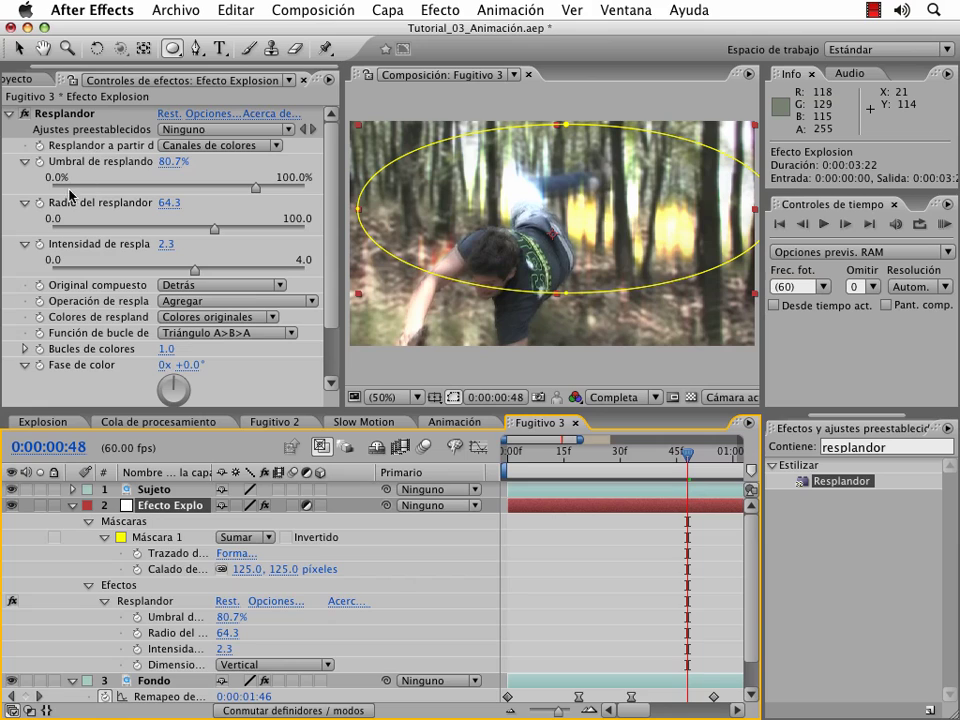
left_click(40, 162)
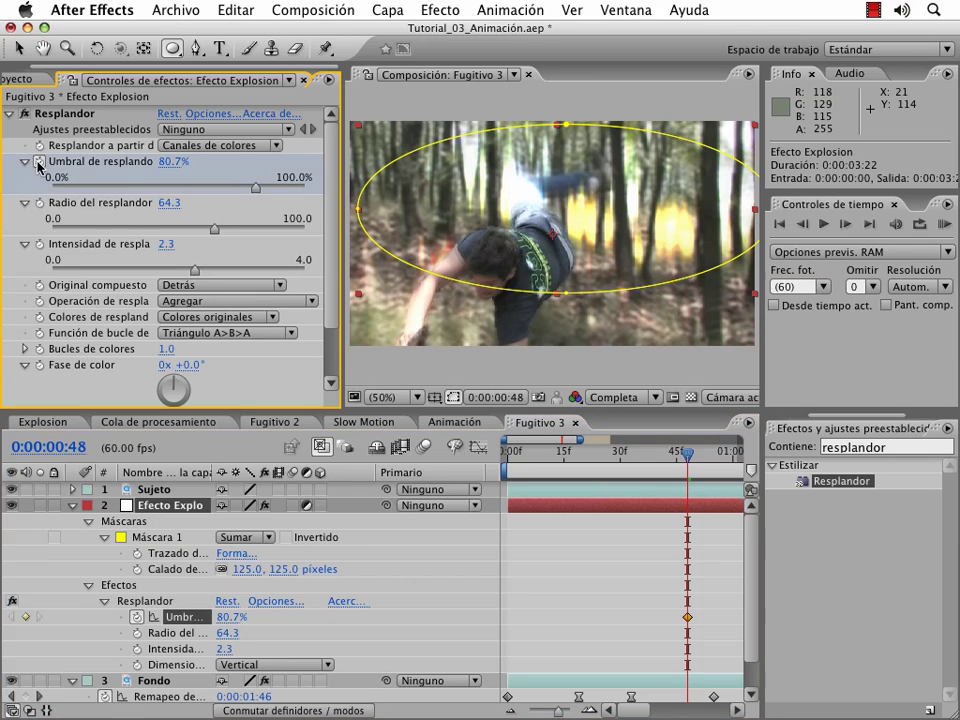
left_click(40, 244)
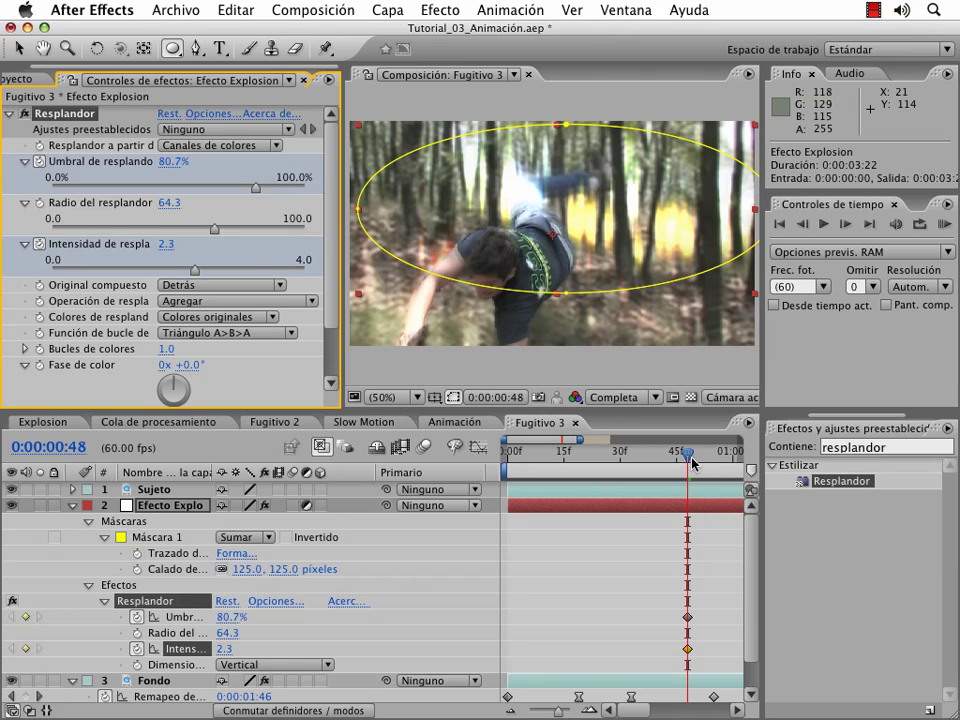
At frame 56, set the glow intensity to 3.6 and the threshold to 36.8%
left_click_drag(692, 462, 721, 458)
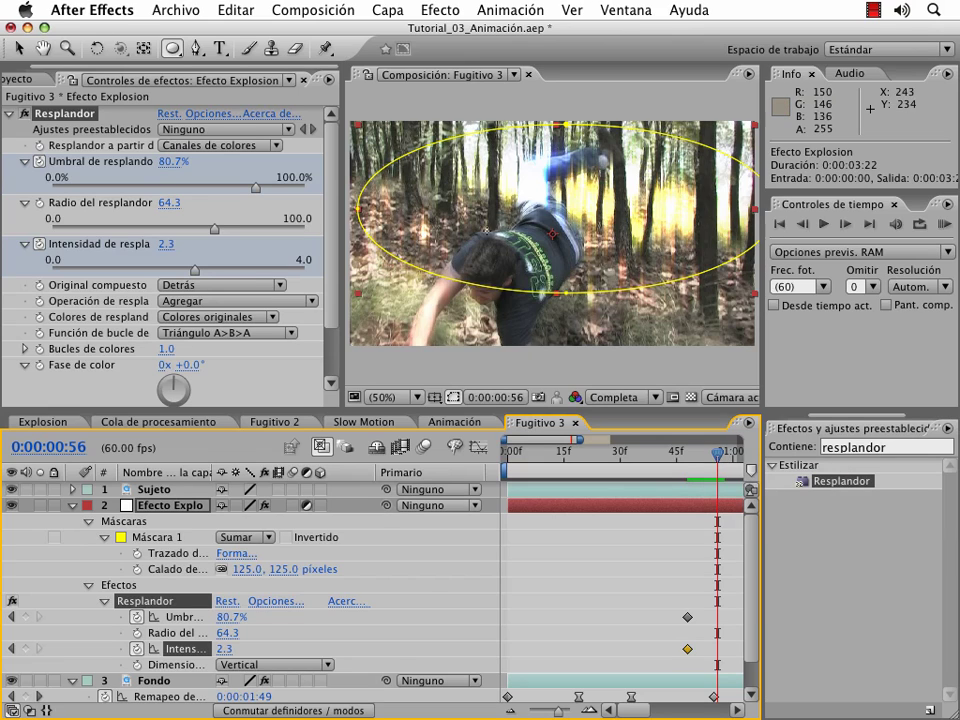
left_click_drag(194, 269, 279, 270)
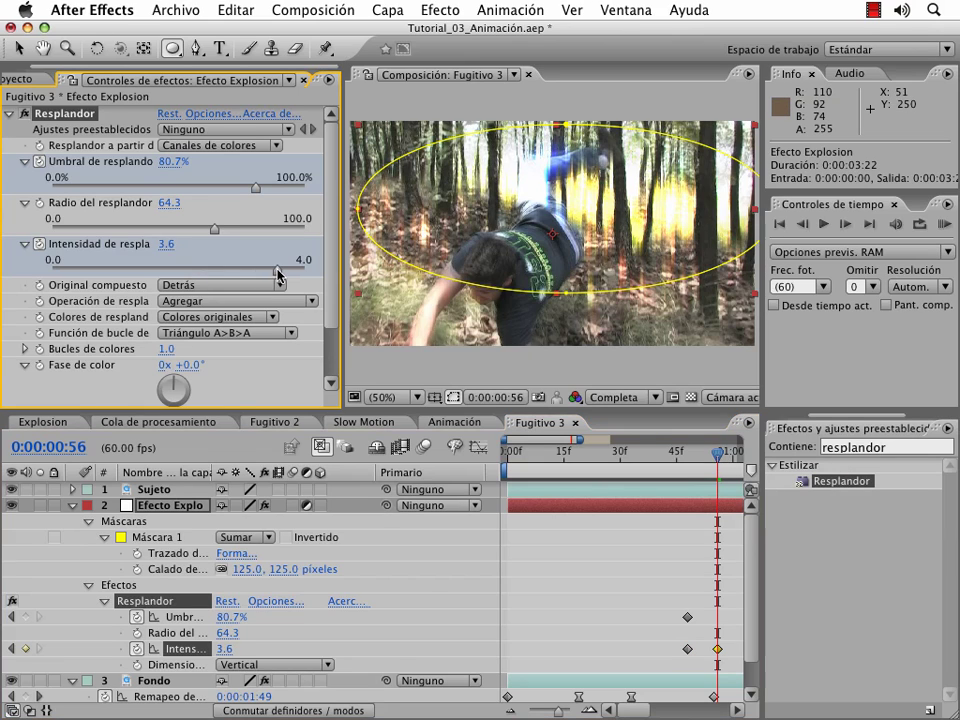
left_click_drag(251, 187, 161, 186)
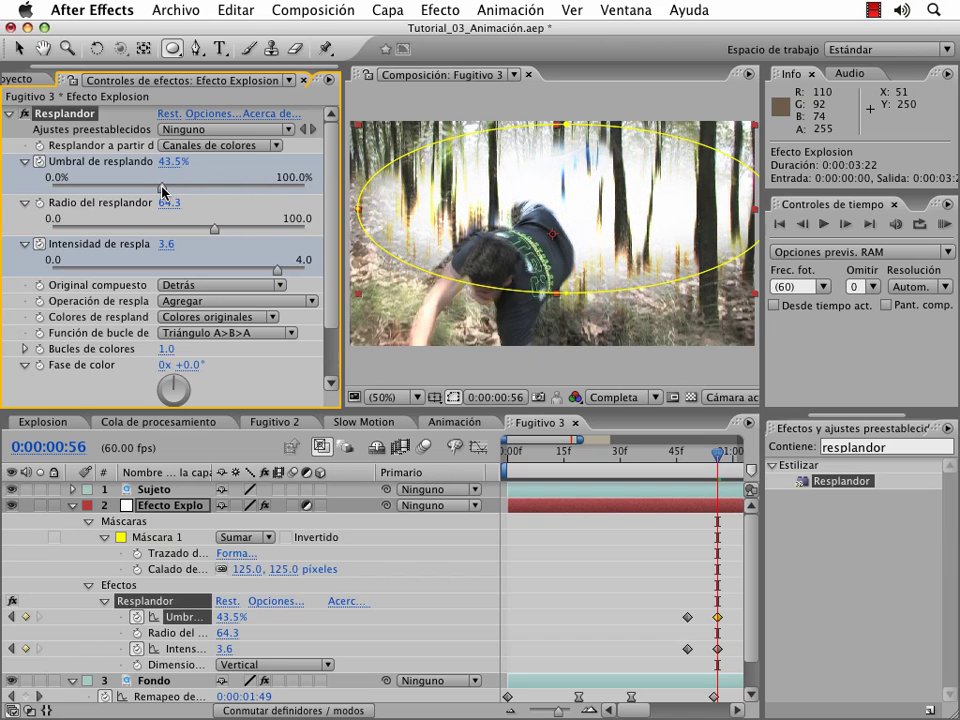
left_click_drag(158, 186, 145, 187)
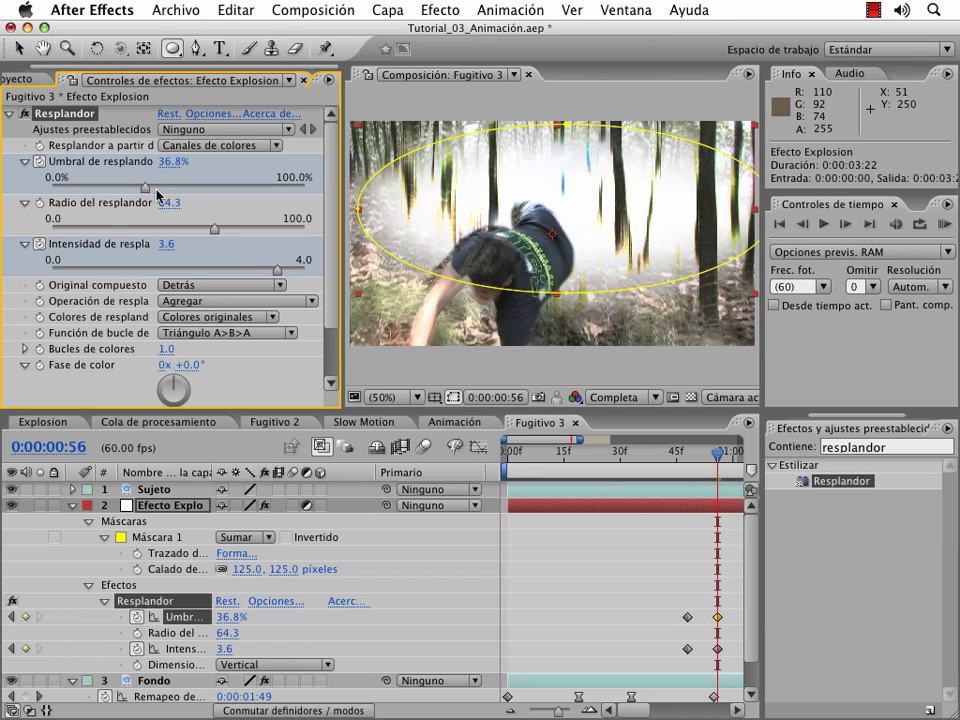
At frame 35, set the glow to 97.4% threshold and 0.2 intensity, then preview the flash
left_click(688, 460)
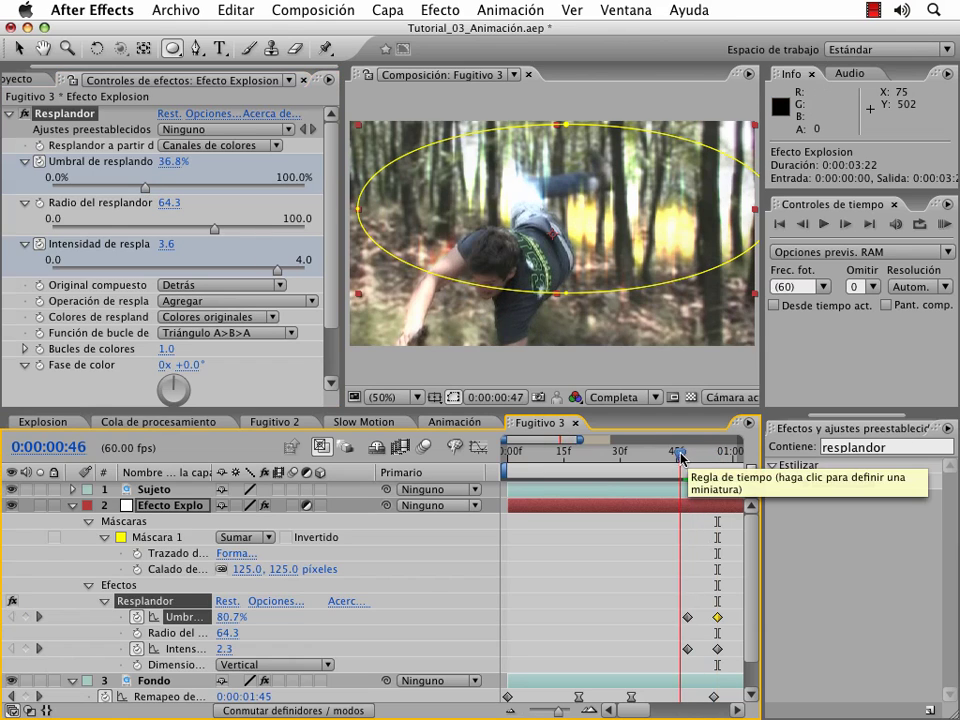
left_click(661, 453)
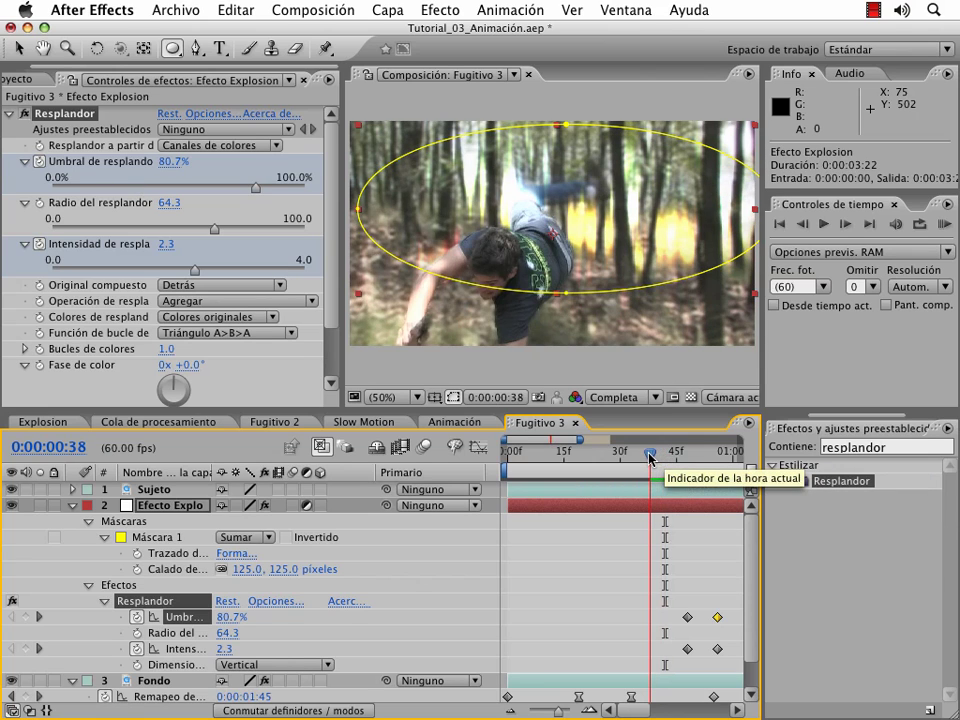
left_click(632, 457)
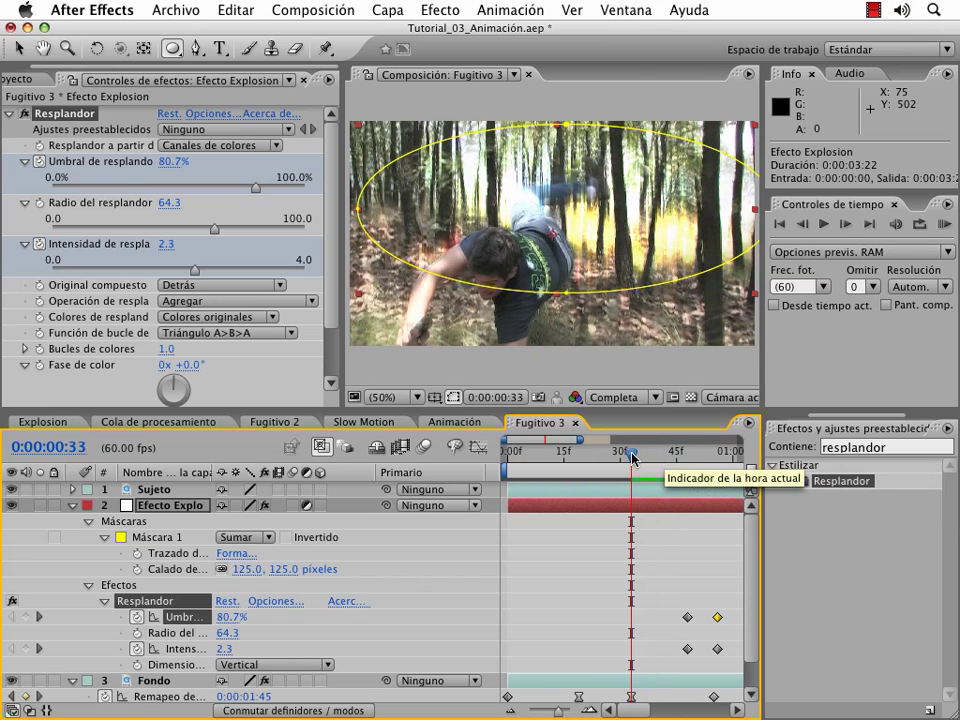
left_click_drag(632, 457, 638, 453)
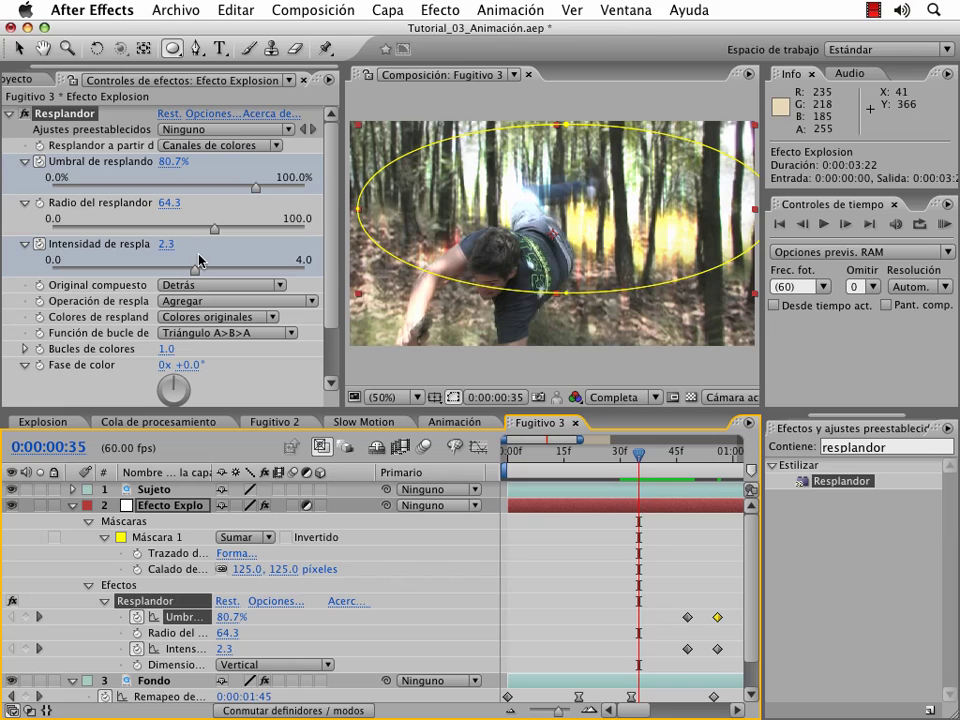
left_click_drag(187, 271, 70, 269)
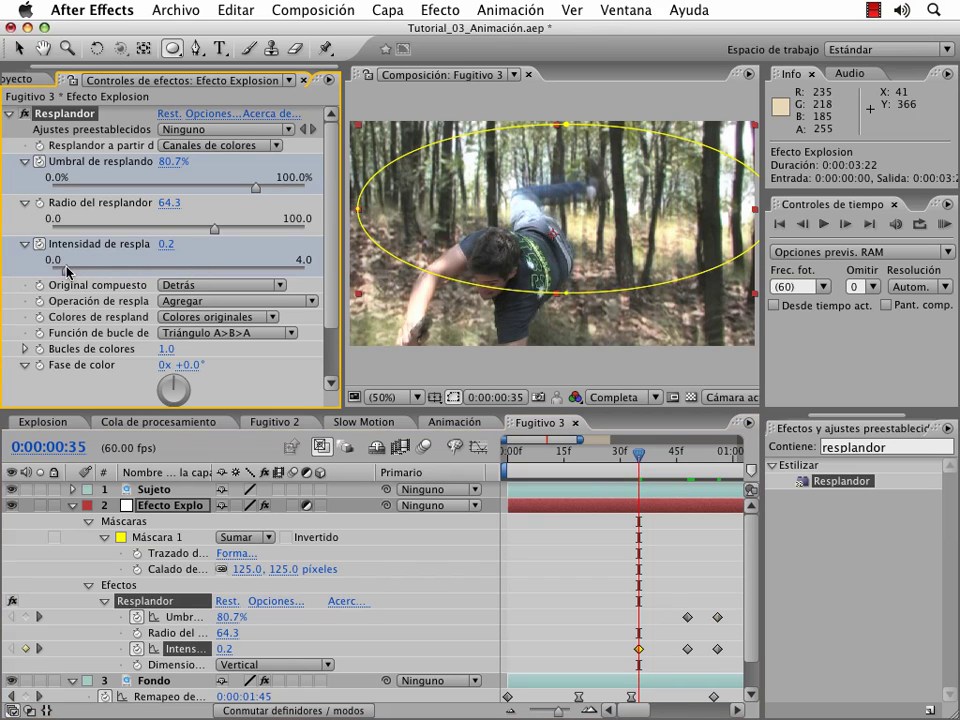
left_click_drag(279, 187, 299, 189)
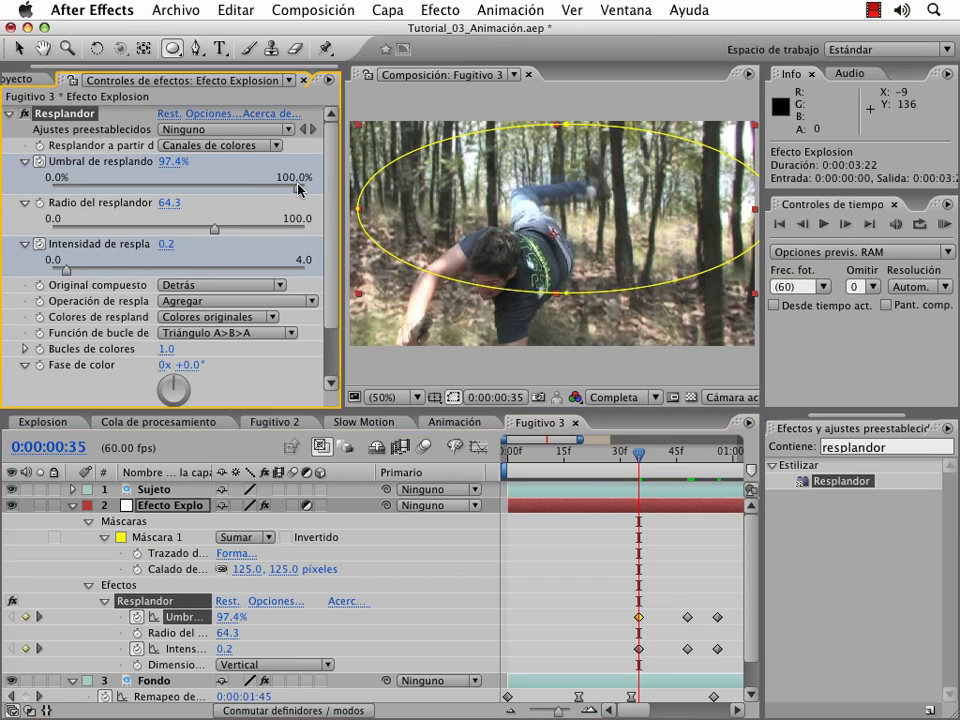
left_click(493, 468)
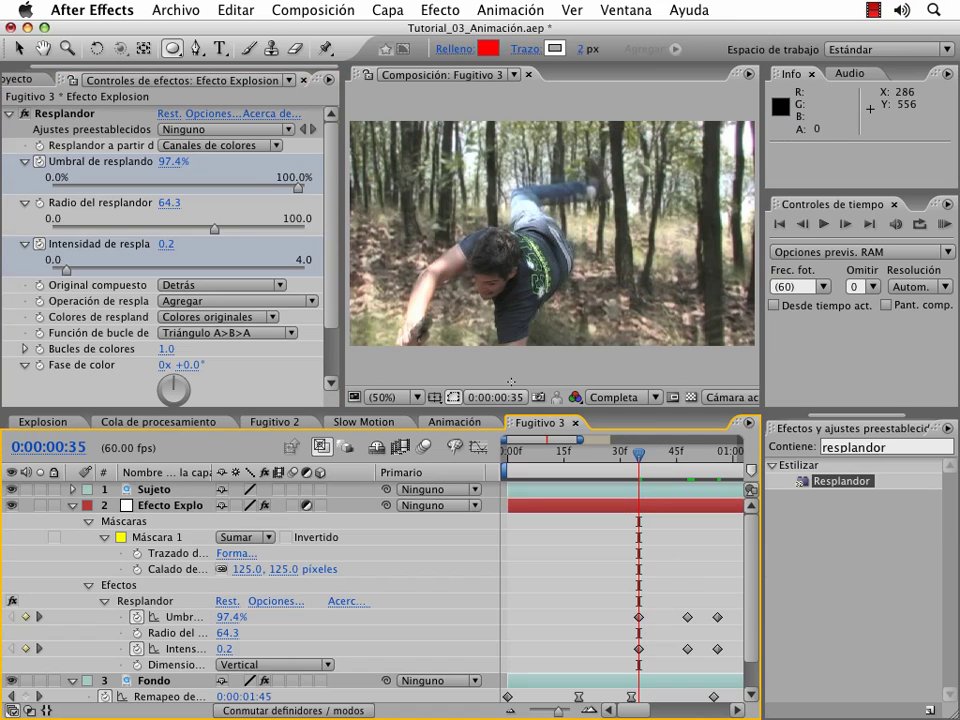
mouse_move(638, 453)
left_mouse_down()
mouse_move(618, 460)
mouse_move(727, 463)
mouse_move(688, 462)
left_mouse_up()
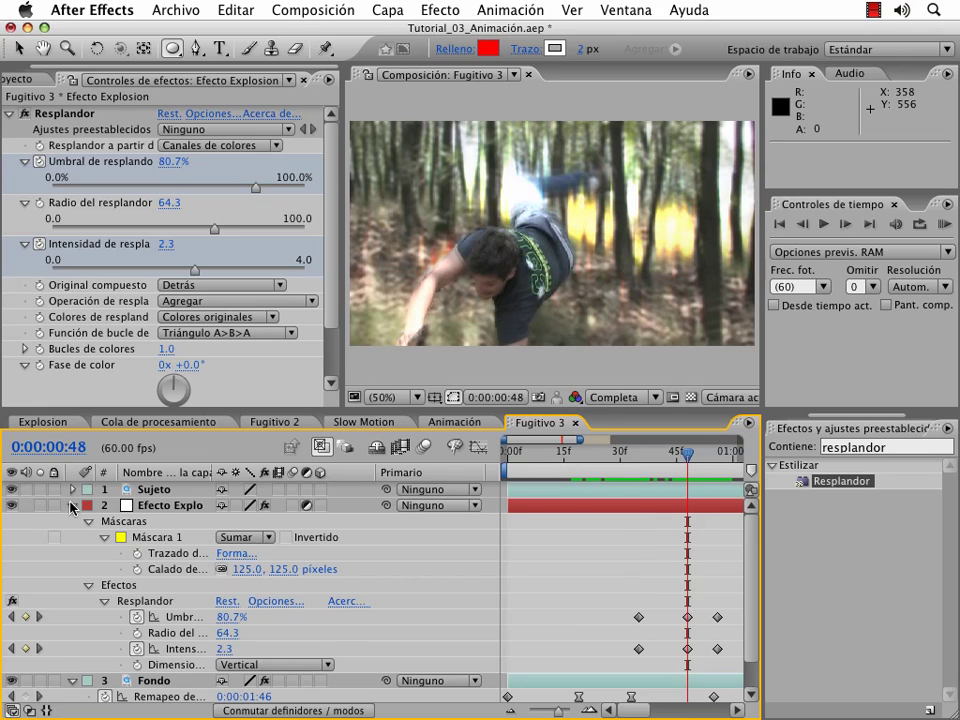
Collapse the open layer and glow properties and reselect Efecto Explosion
left_click(71, 505)
left_click(72, 521)
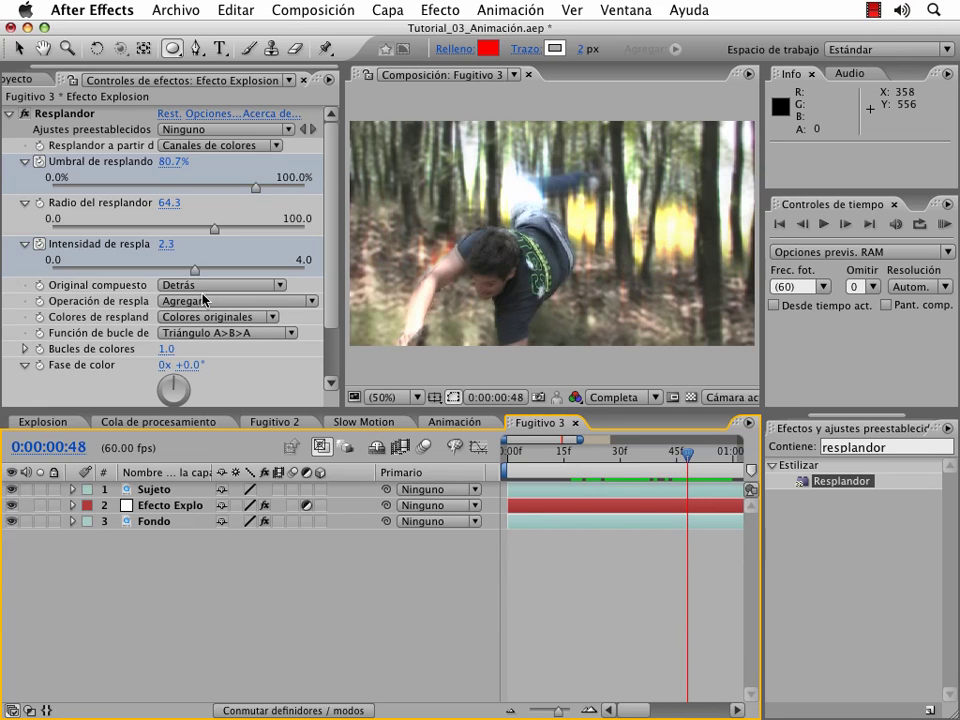
left_click(36, 114)
left_click(10, 114)
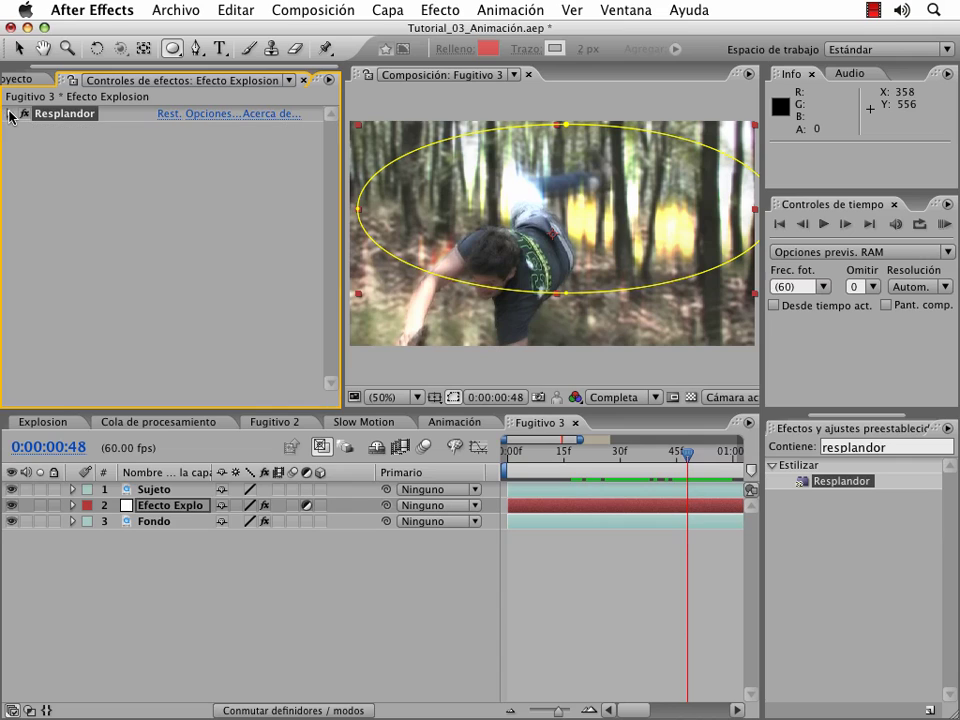
left_click(427, 568)
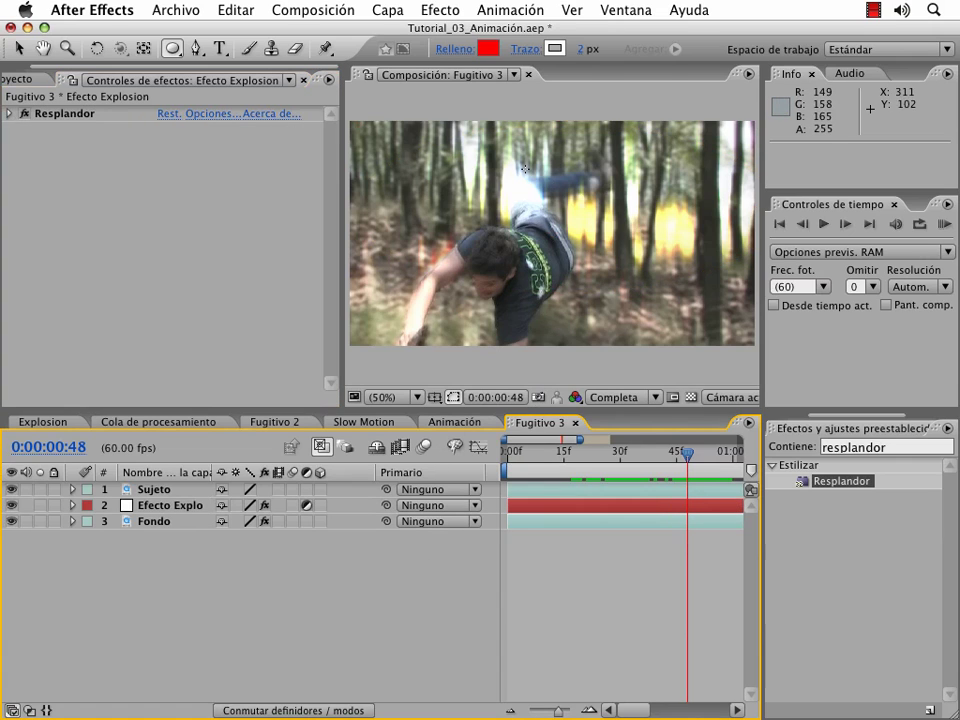
left_click(152, 490)
left_click(153, 506)
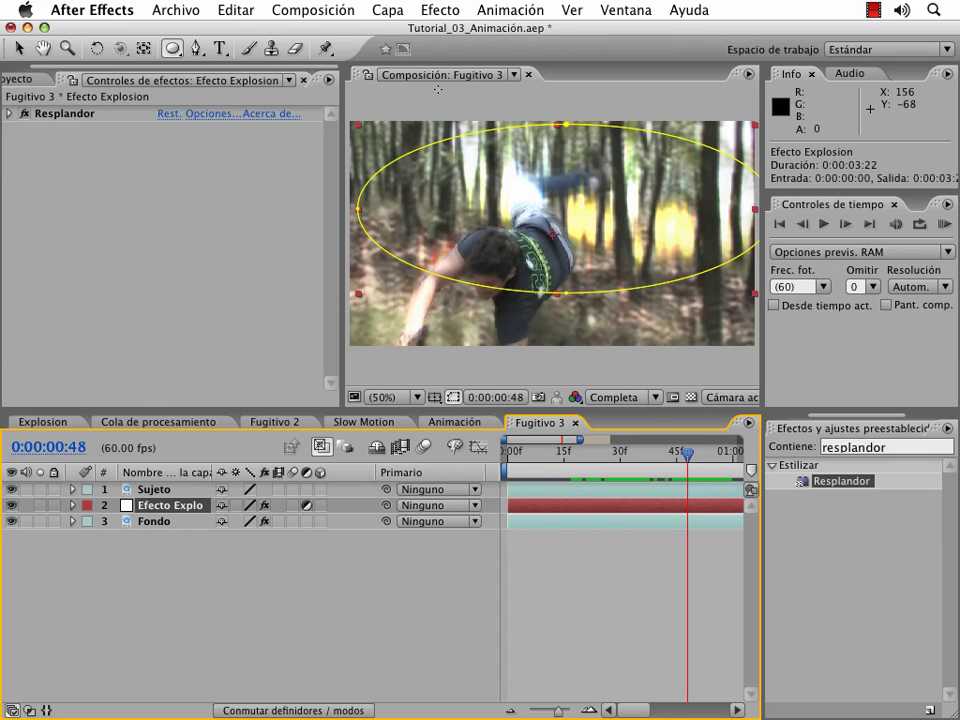
Apply Curvas to Efecto Explosion and give it a starting keyframe at frame 48
left_click(440, 12)
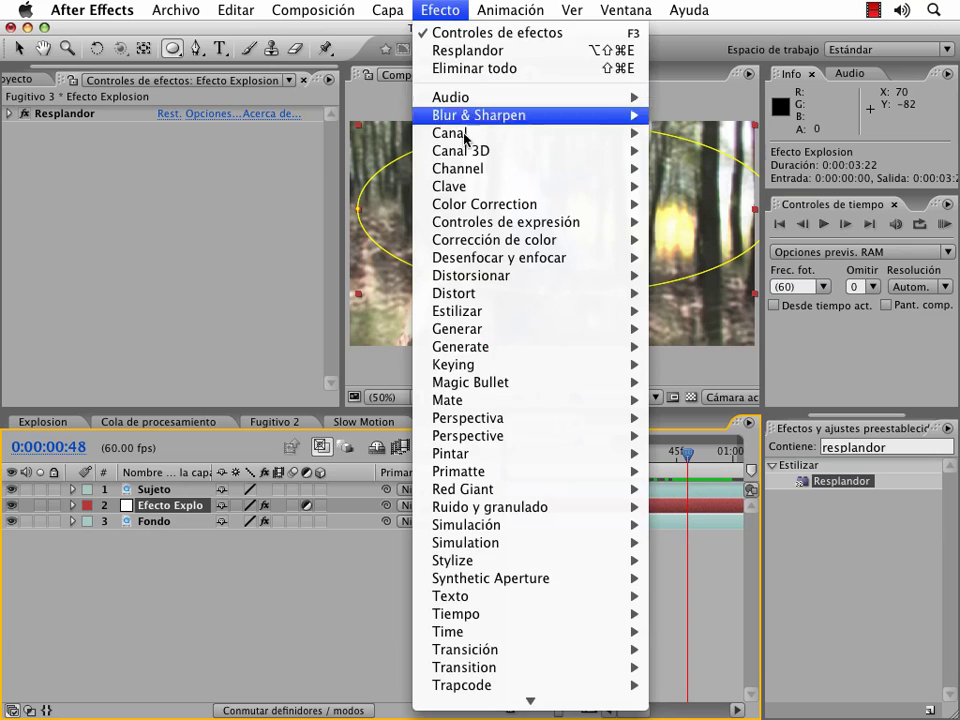
mouse_move(506, 242)
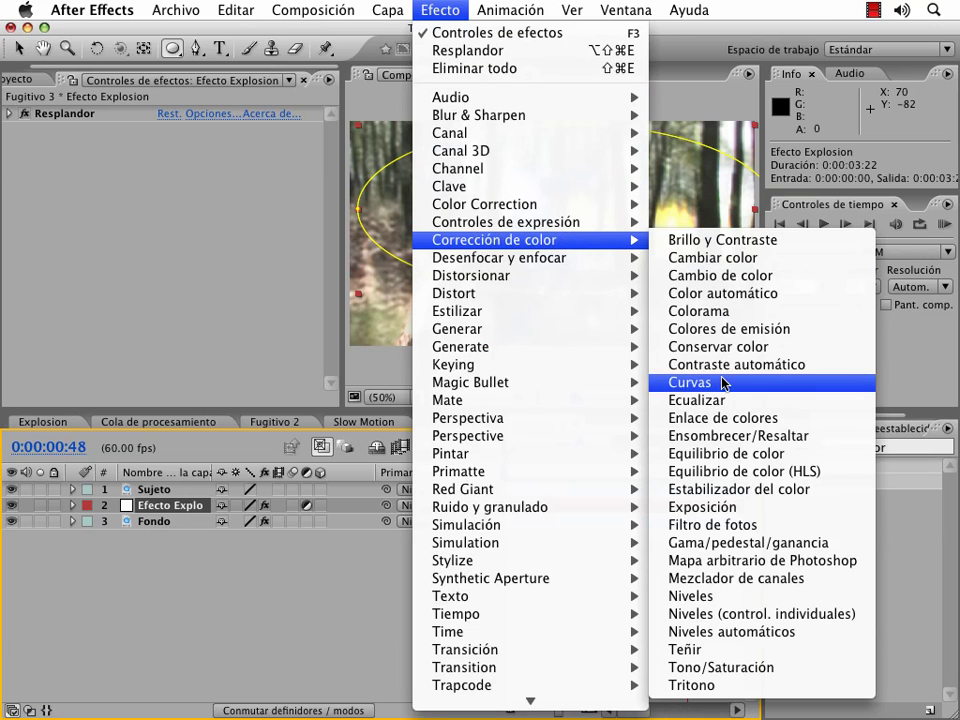
left_click(690, 382)
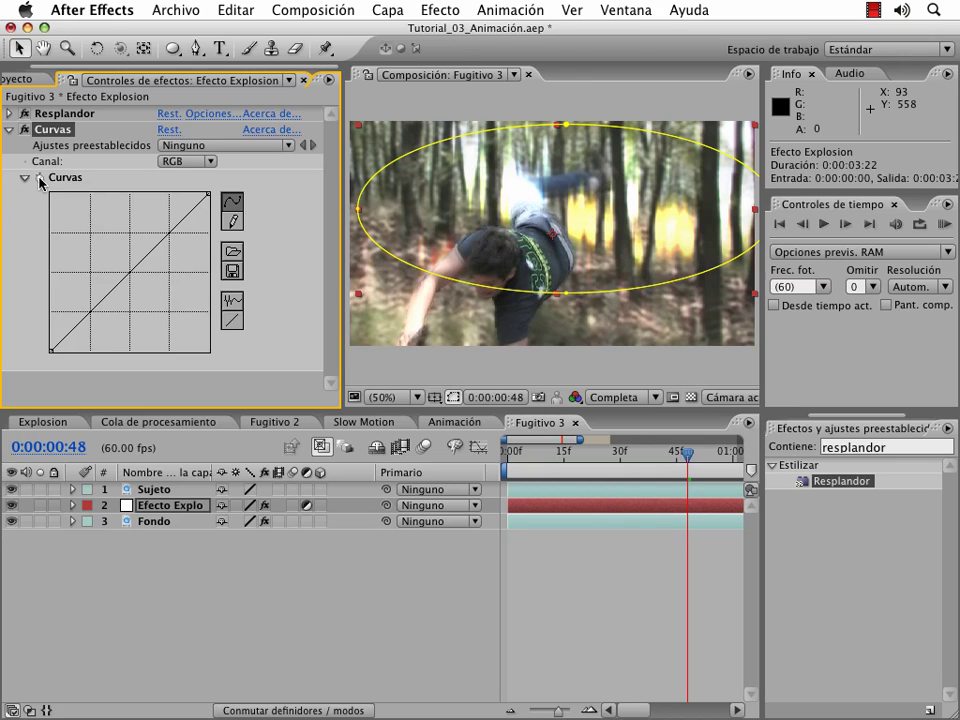
left_click(620, 505)
key("u")
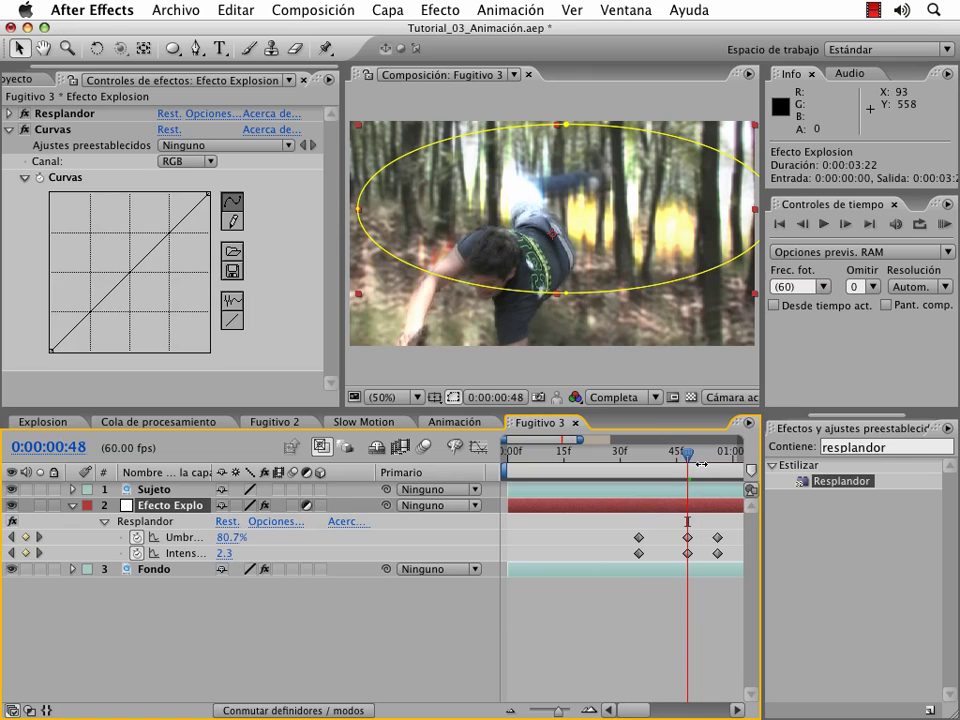
left_click_drag(688, 459, 688, 459)
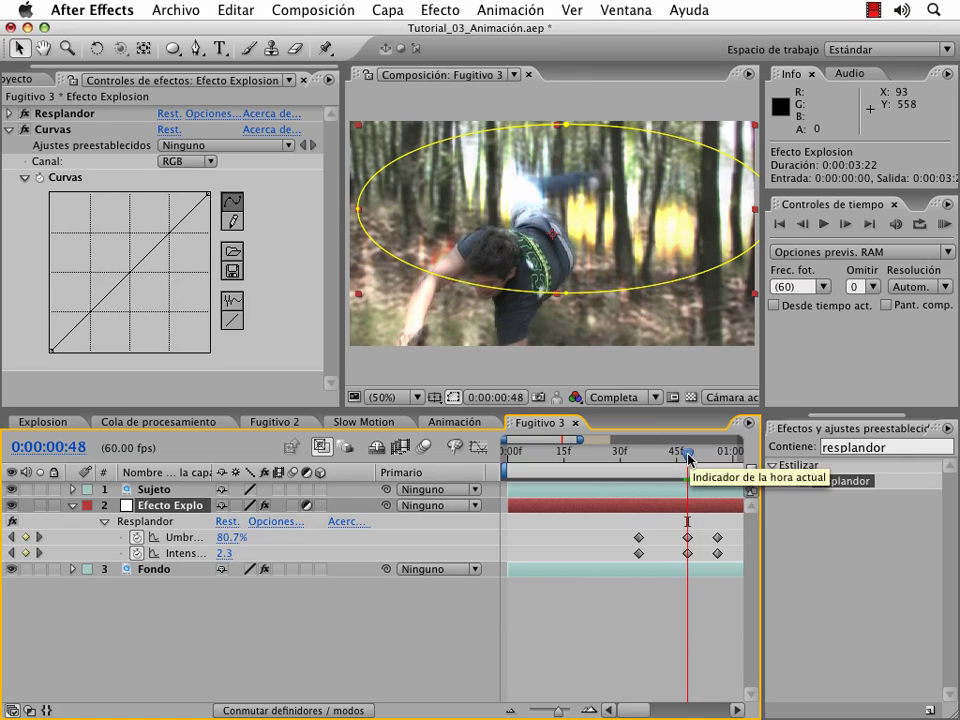
left_click(687, 539)
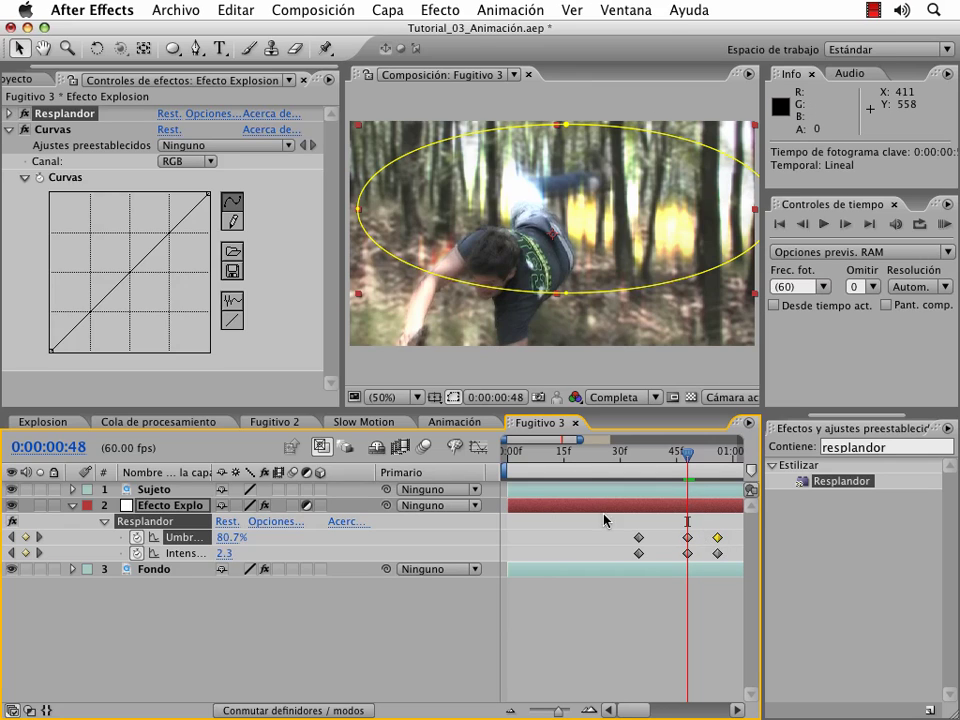
left_click(38, 180)
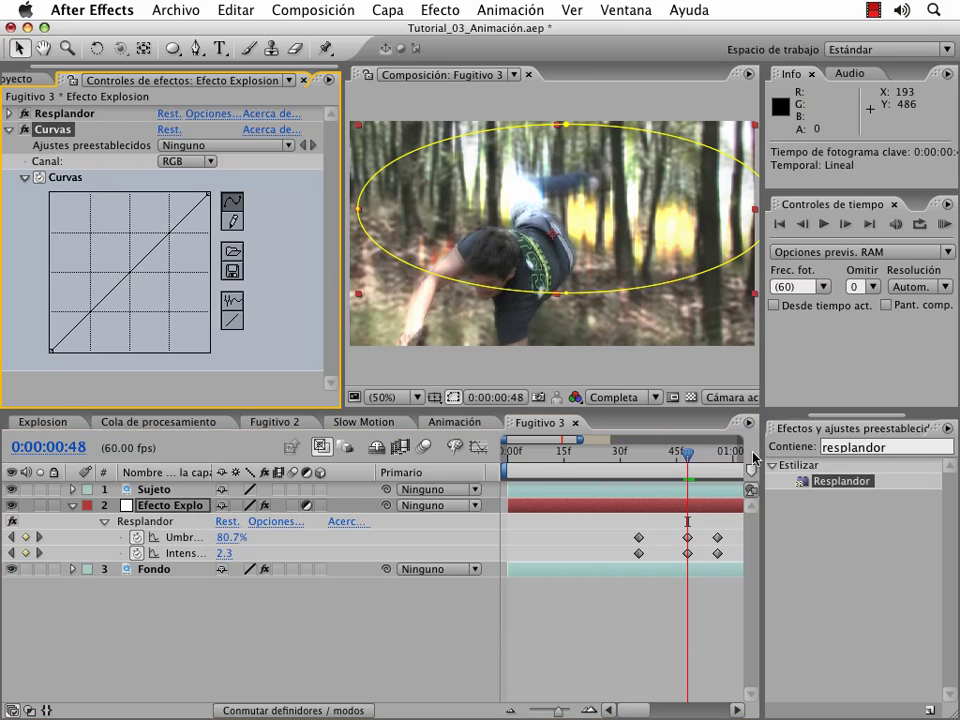
left_click(693, 508)
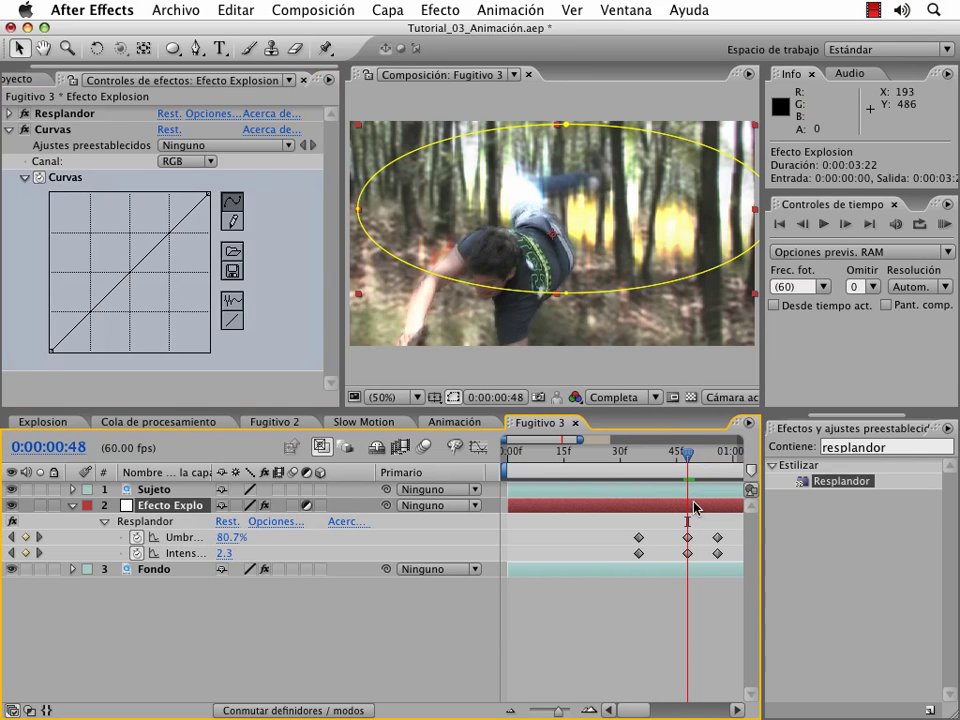
At frame 56, bend the RGB curve into a contrast S-curve
key("u")
key("u")
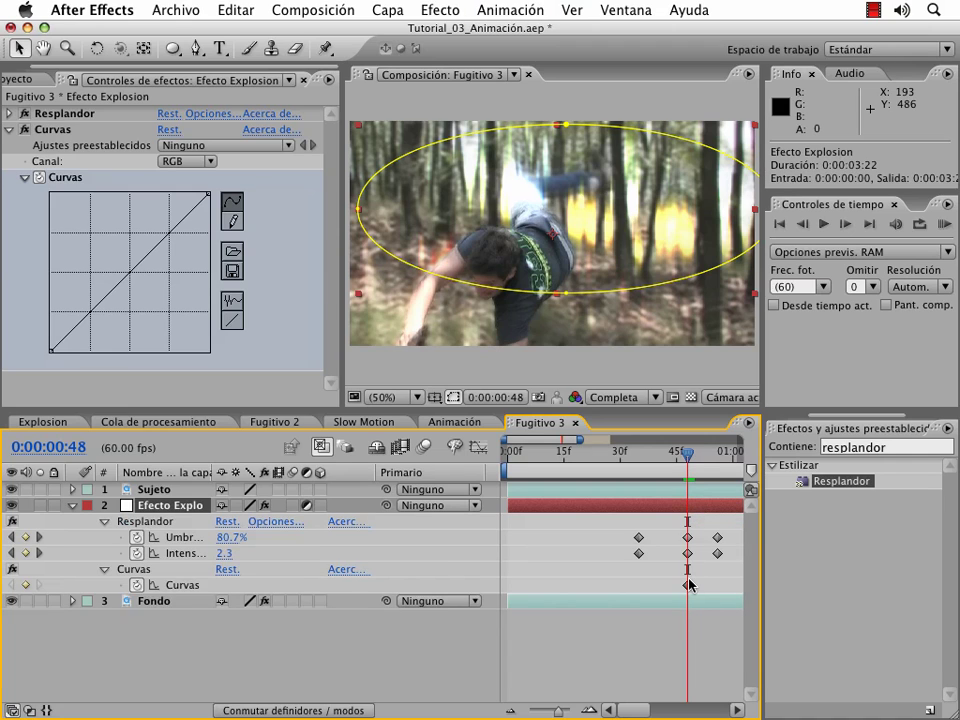
left_click(688, 585)
left_click(717, 462)
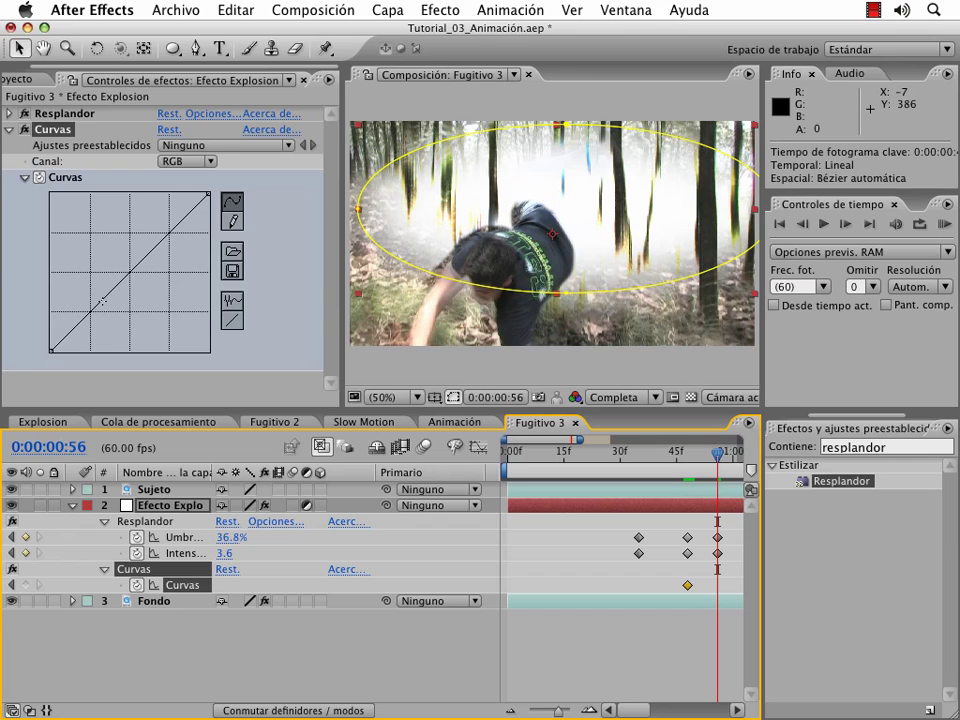
left_click_drag(103, 300, 104, 307)
left_click_drag(161, 241, 158, 234)
Bow the Rojo curve up and the Azul curve down for a warm flash, then preview
left_click(174, 163)
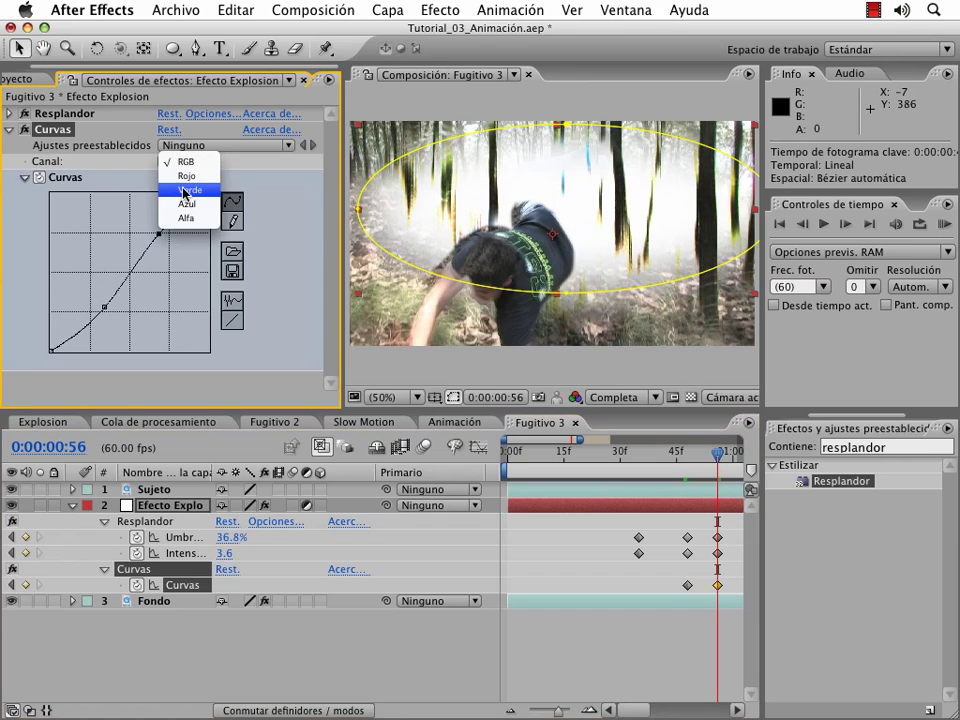
left_click(195, 186)
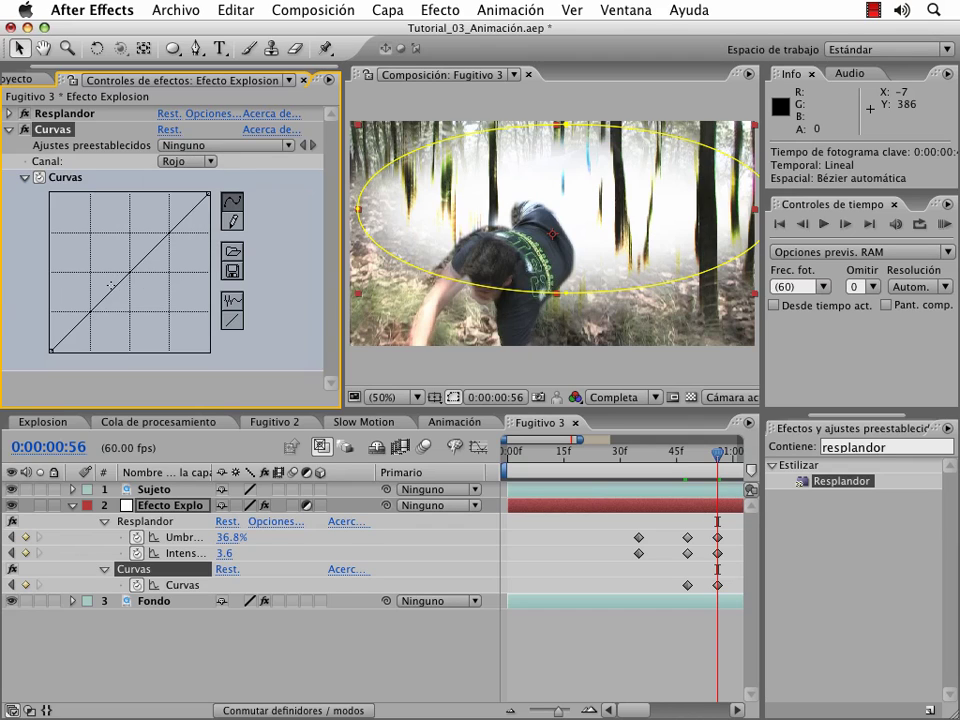
left_click_drag(110, 285, 105, 269)
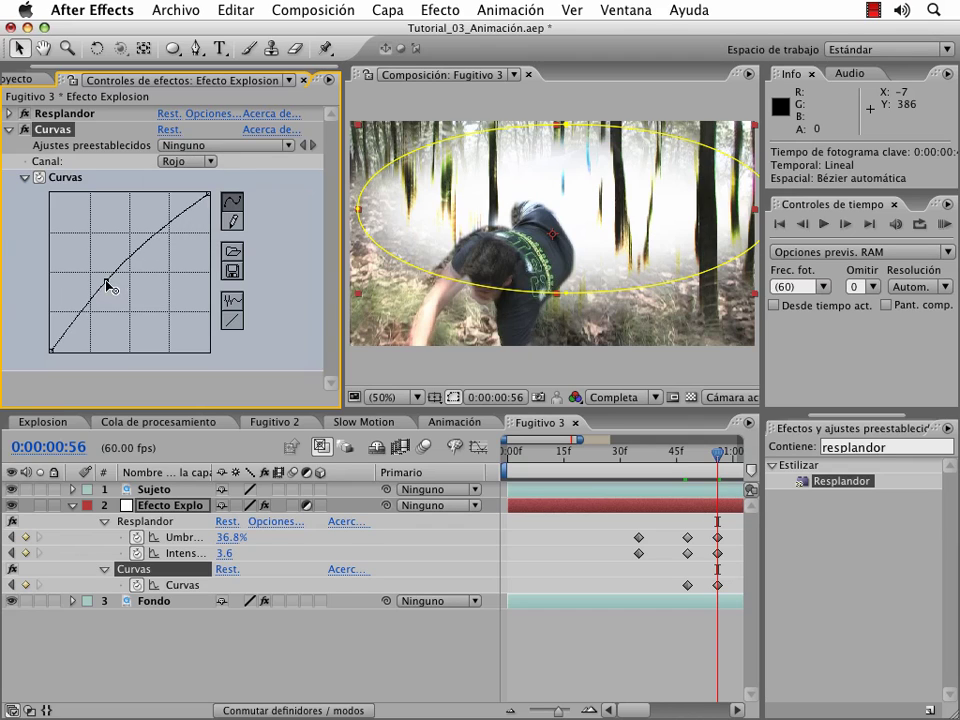
left_click(185, 161)
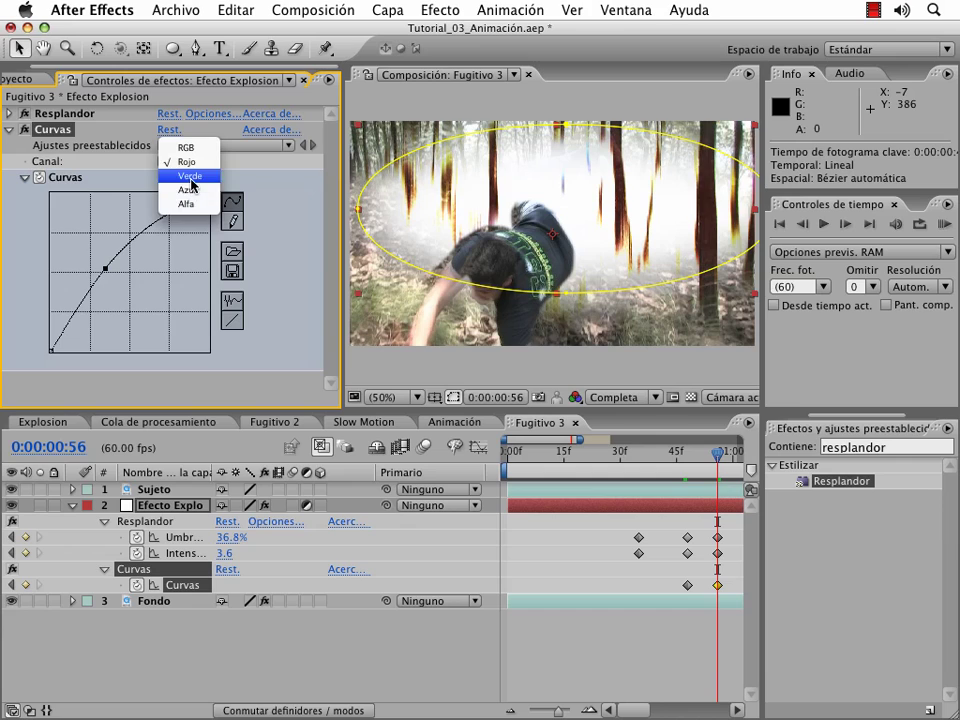
left_click(188, 190)
left_click_drag(125, 283, 128, 315)
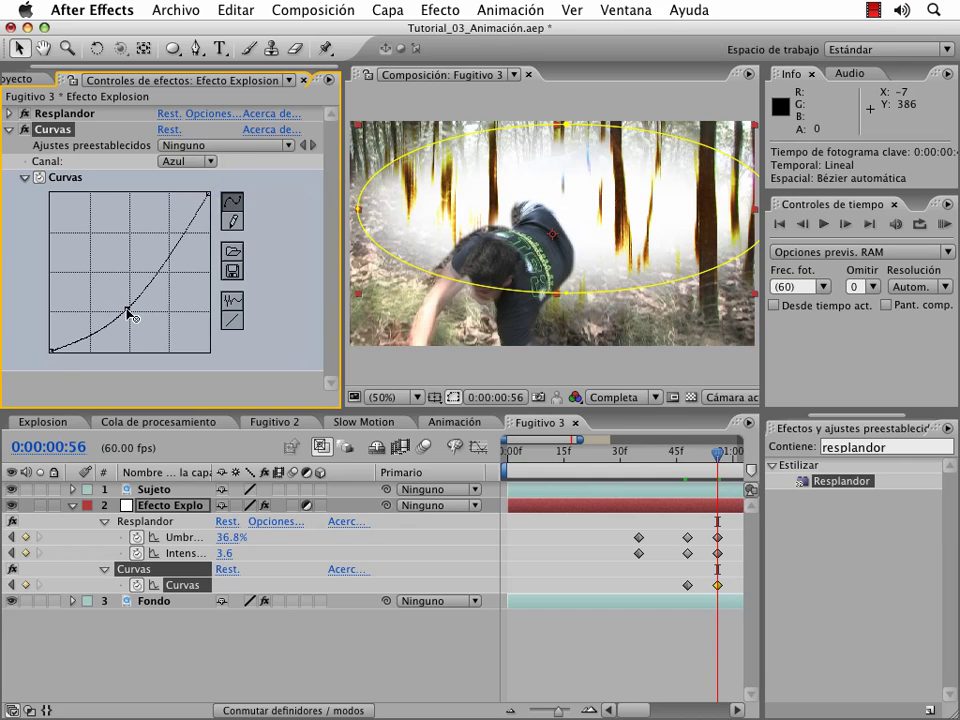
left_click(533, 654)
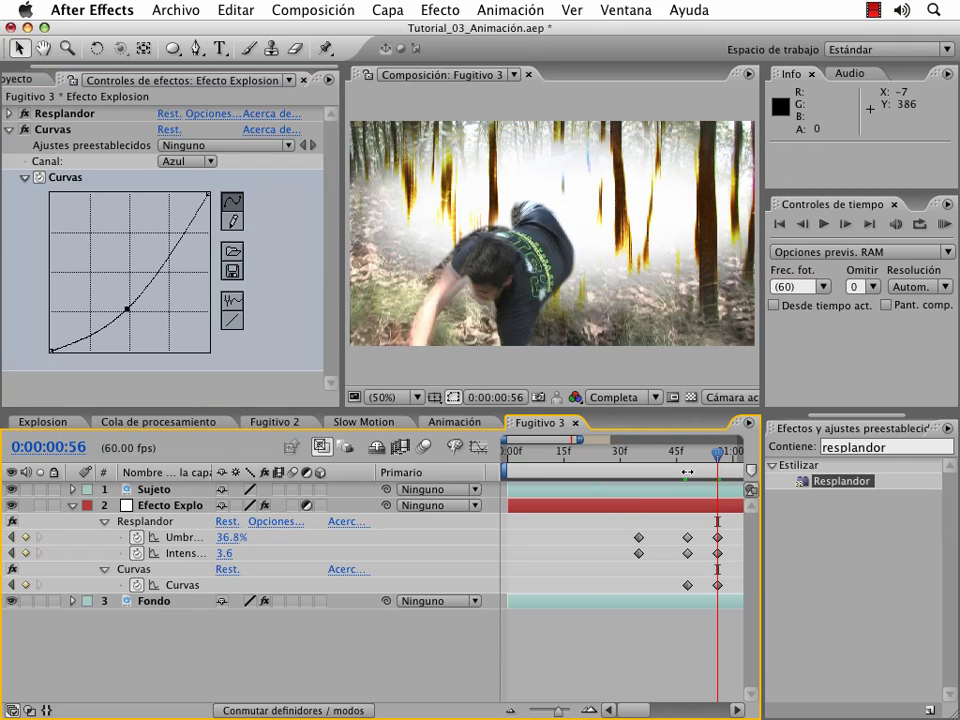
mouse_move(718, 457)
left_mouse_down()
mouse_move(668, 457)
mouse_move(721, 462)
mouse_move(706, 462)
left_mouse_up()
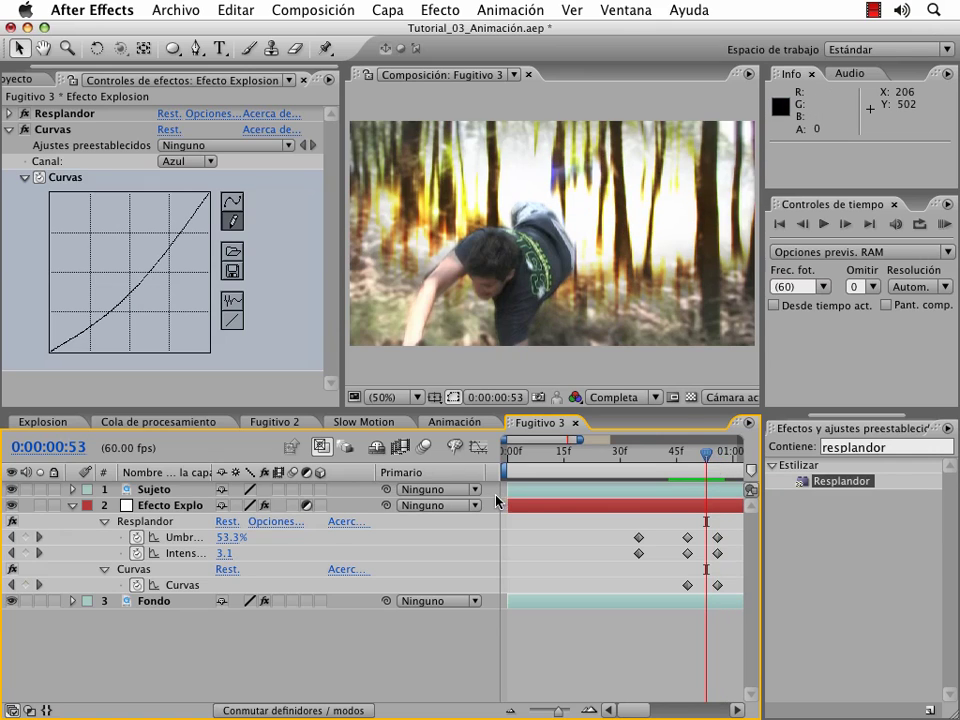
left_click(71, 510)
Create a 720×480 black solid, Sólido Negro 1, at the top of the layer stack
left_click(171, 505)
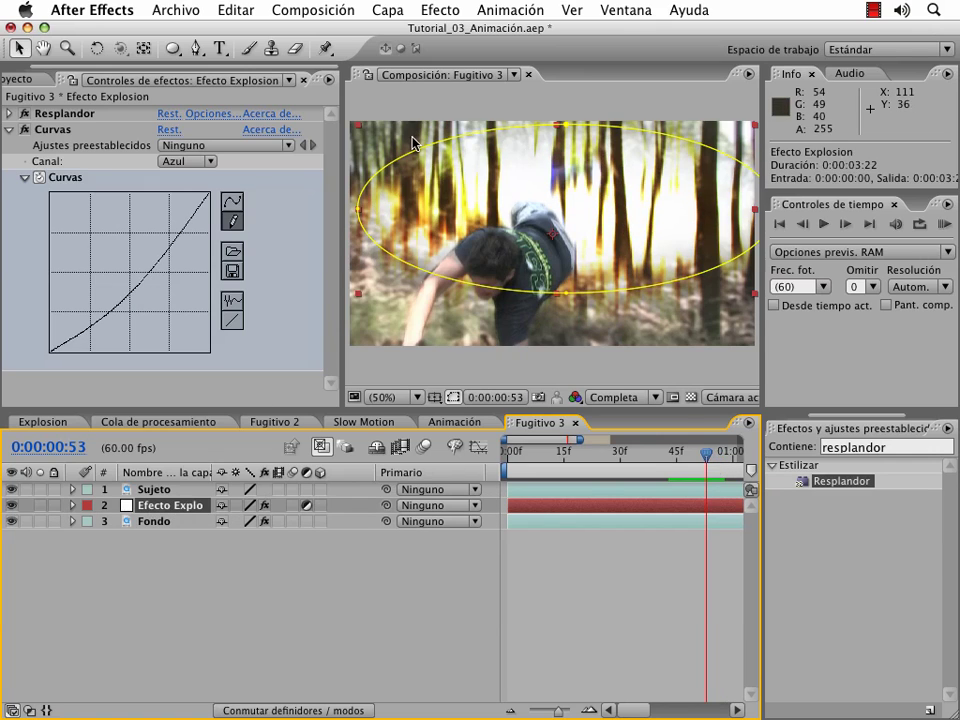
left_click(380, 10)
mouse_move(400, 32)
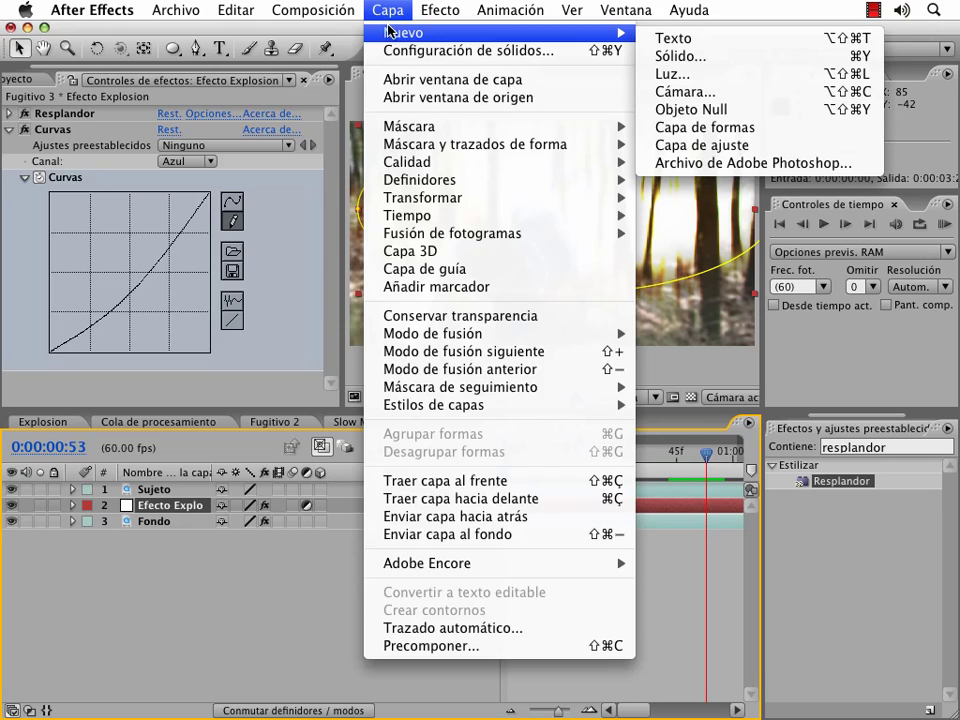
left_click(680, 58)
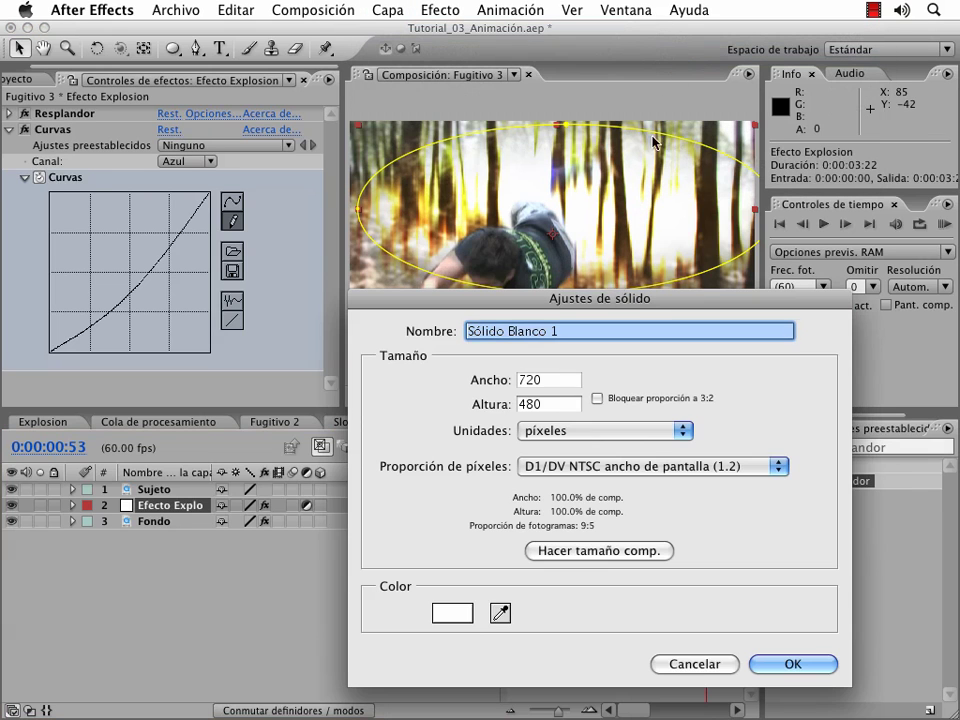
left_click(455, 616)
left_click_drag(482, 566, 599, 585)
left_click(778, 344)
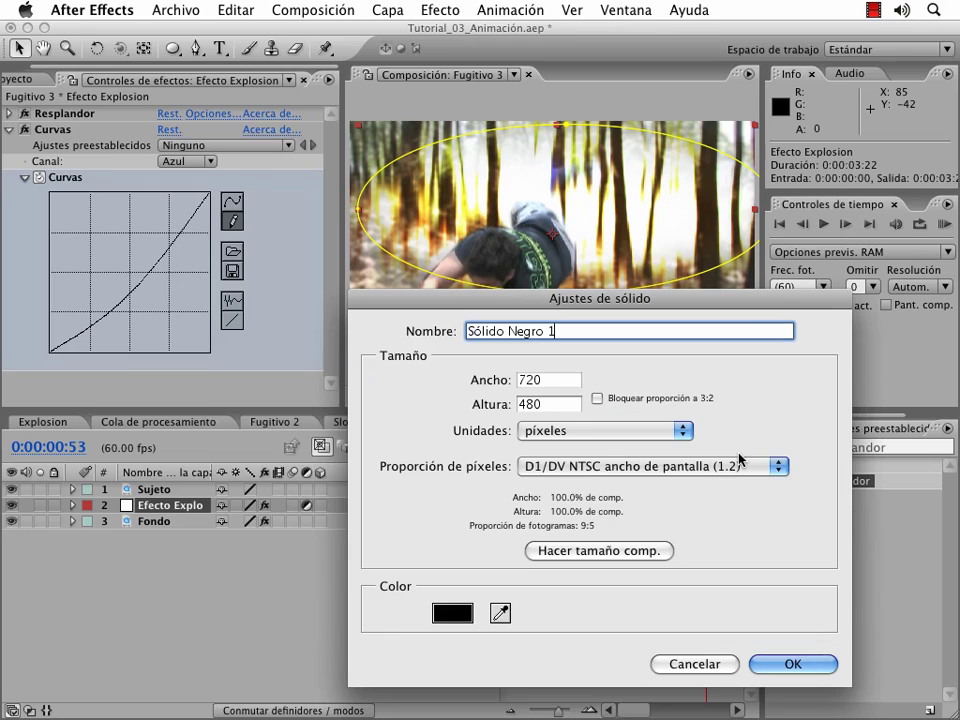
left_click(752, 666)
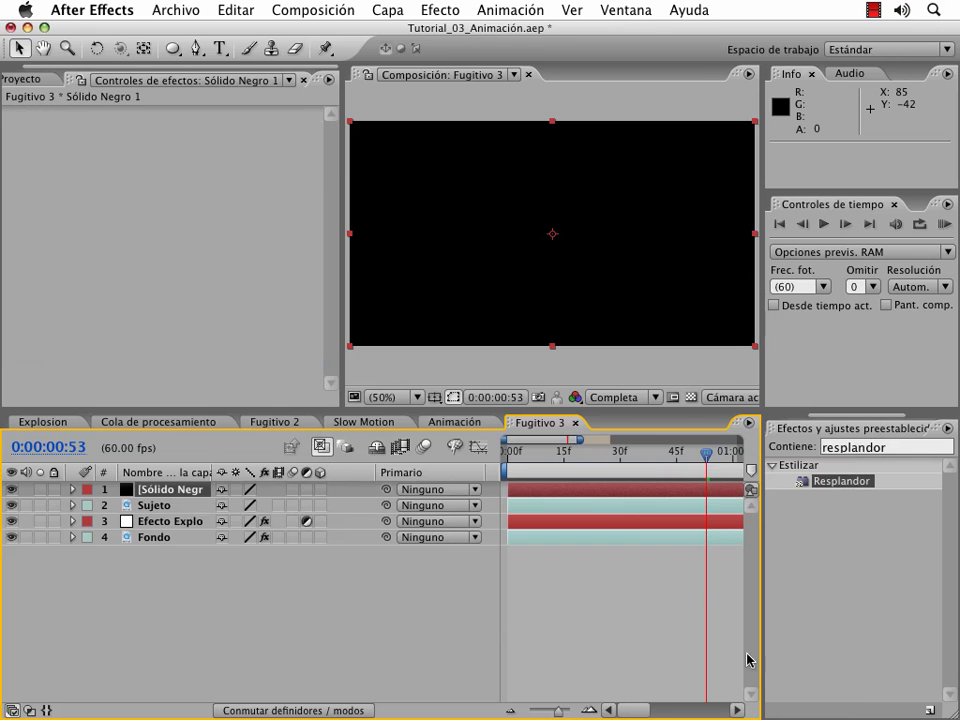
Add an elliptical Restar mask to the solid with feather 115, expansion 77 and 70% opacity
double_click(173, 49)
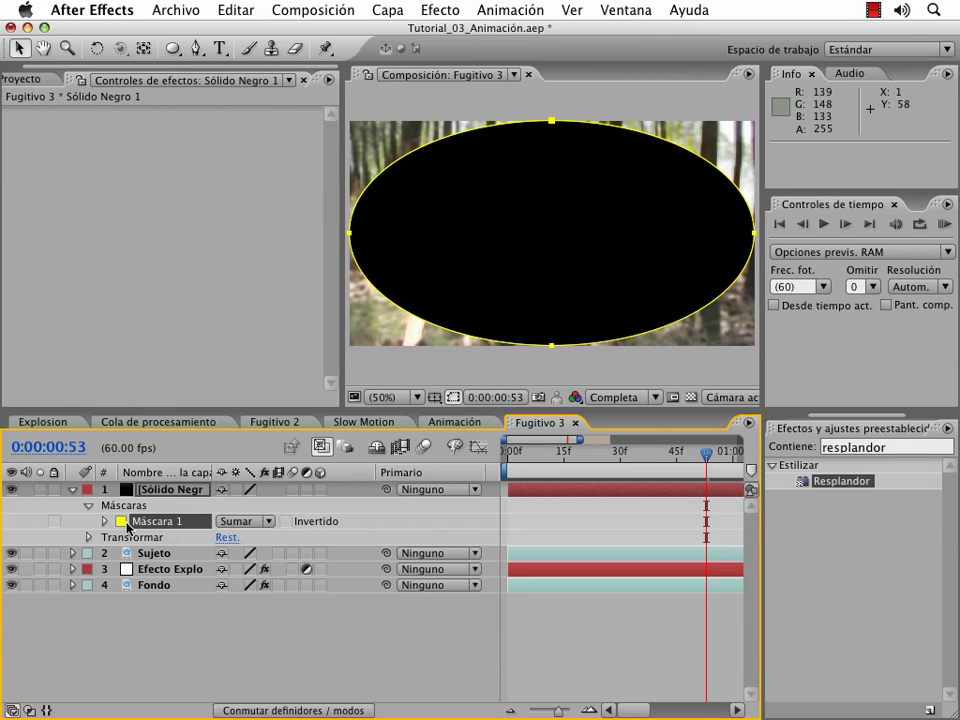
left_click(105, 521)
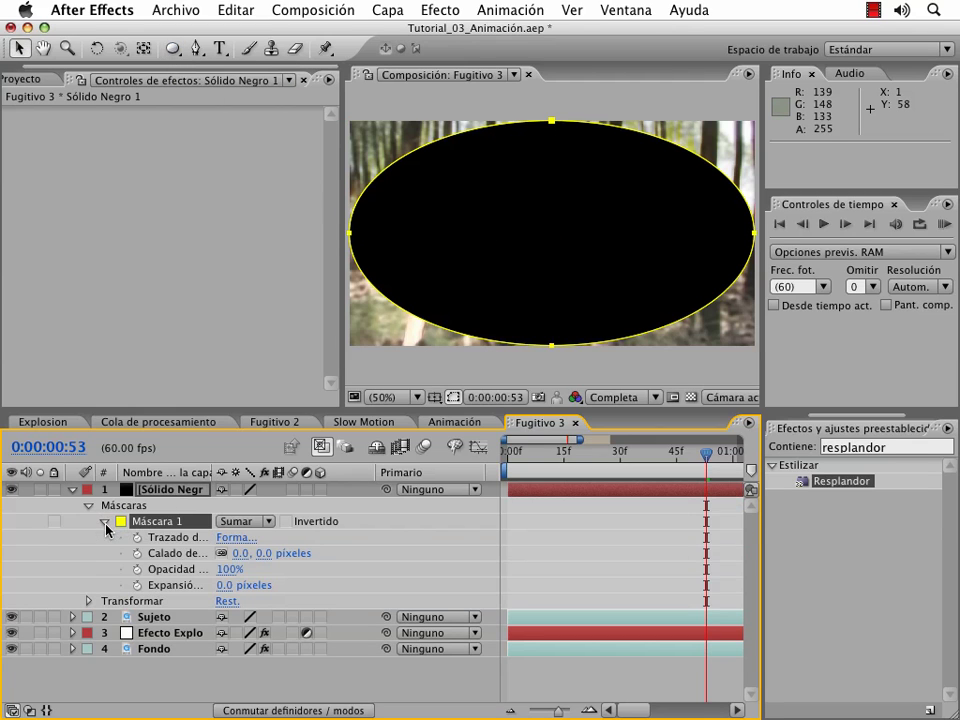
left_click(240, 521)
left_click(240, 535)
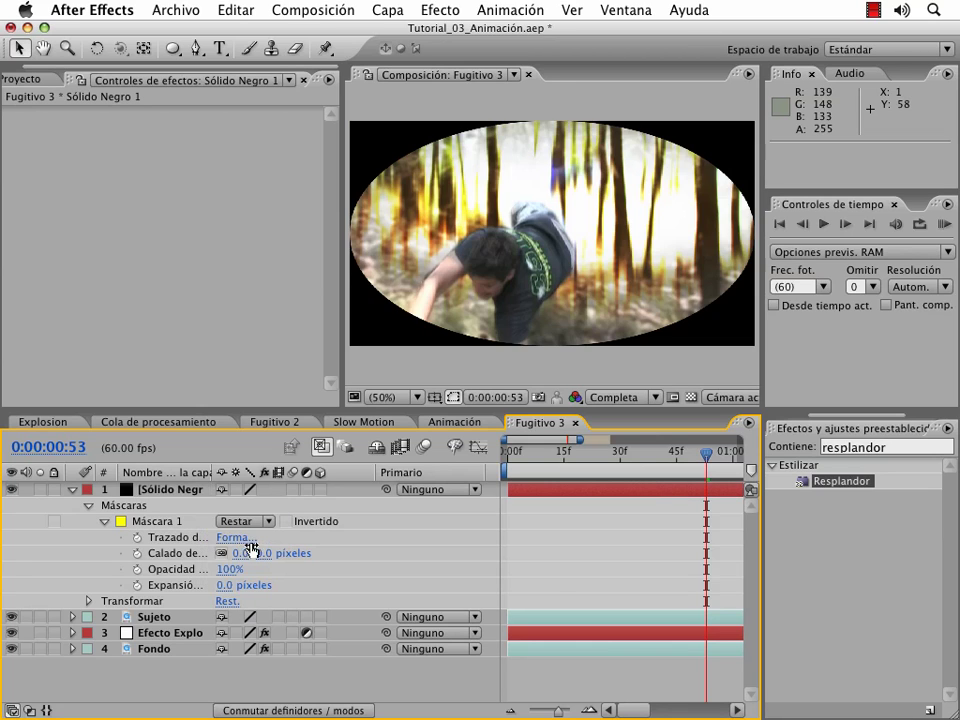
mouse_move(250, 553)
left_mouse_down()
mouse_move(437, 542)
mouse_move(362, 544)
left_mouse_up()
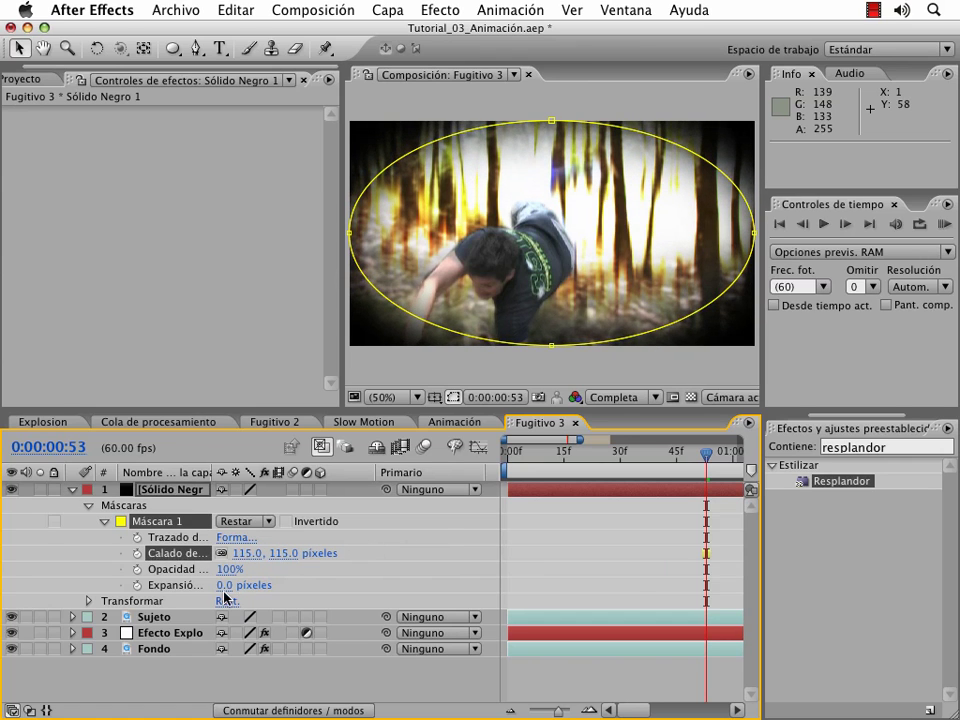
mouse_move(224, 586)
left_mouse_down()
mouse_move(238, 576)
mouse_move(199, 570)
left_mouse_up()
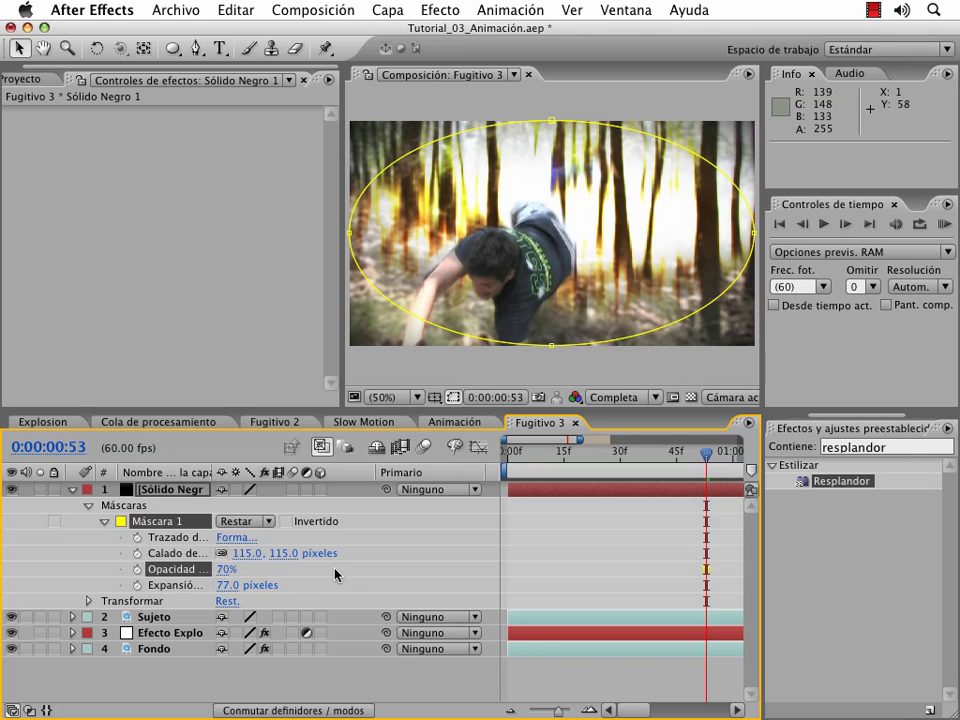
left_click(384, 551)
left_click(12, 490)
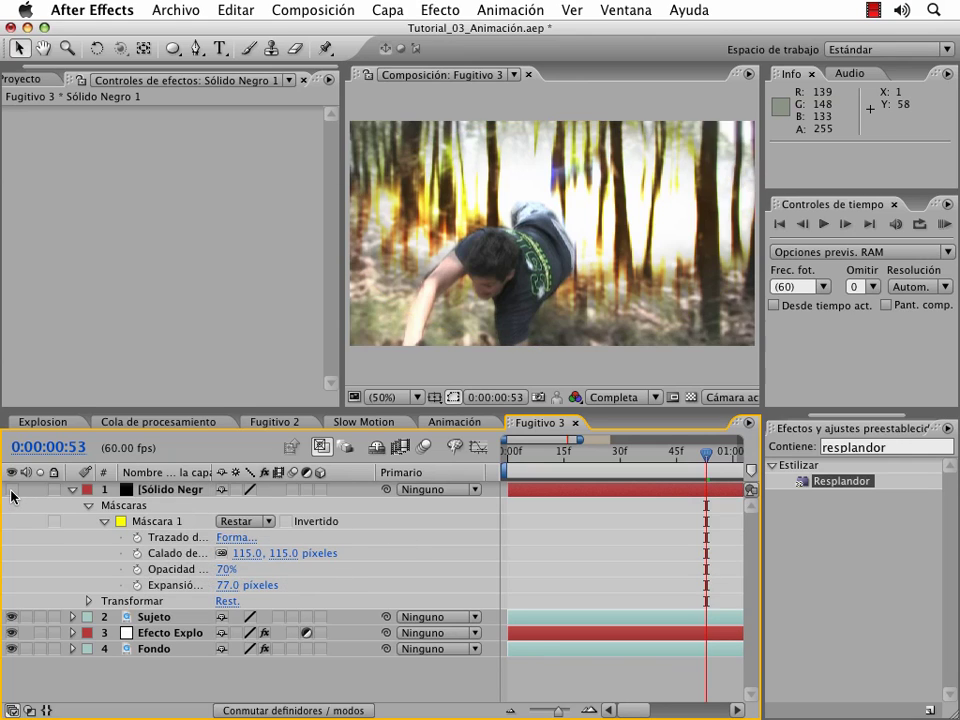
left_click(12, 490)
left_click(72, 490)
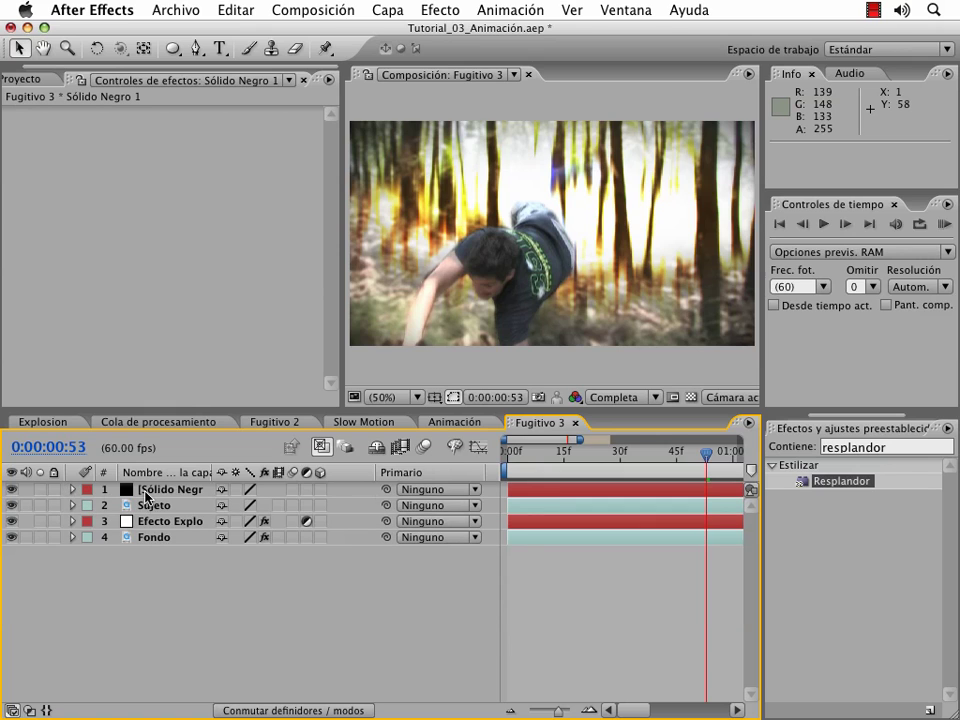
Add a new adjustment layer and apply the iCLP_Verde_Basic look from _CINEMA LOOK PRO_
left_click(399, 9)
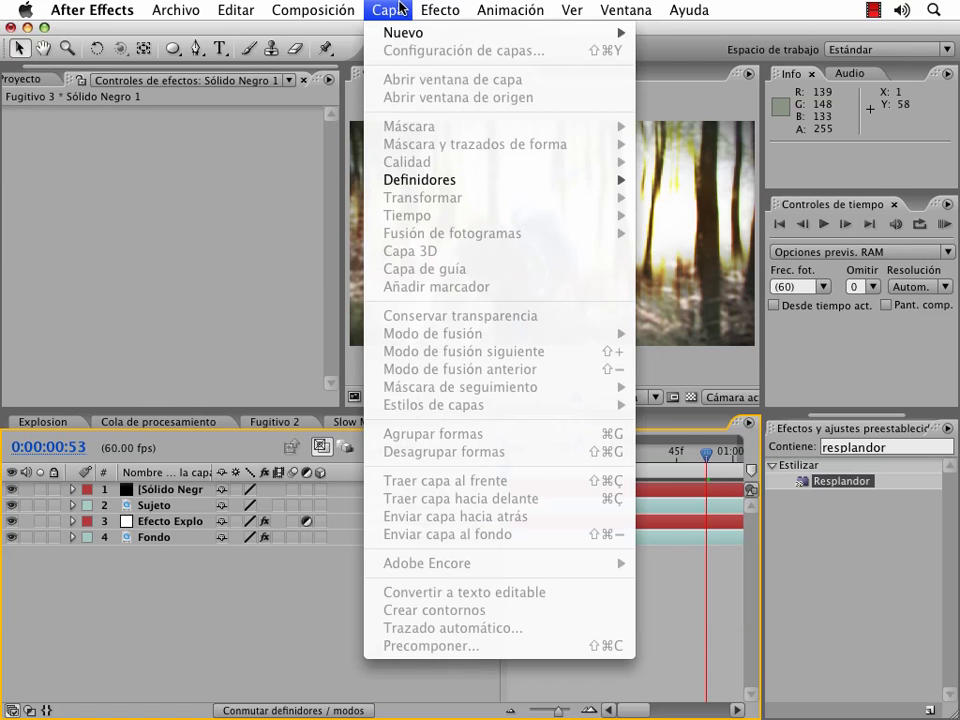
mouse_move(395, 32)
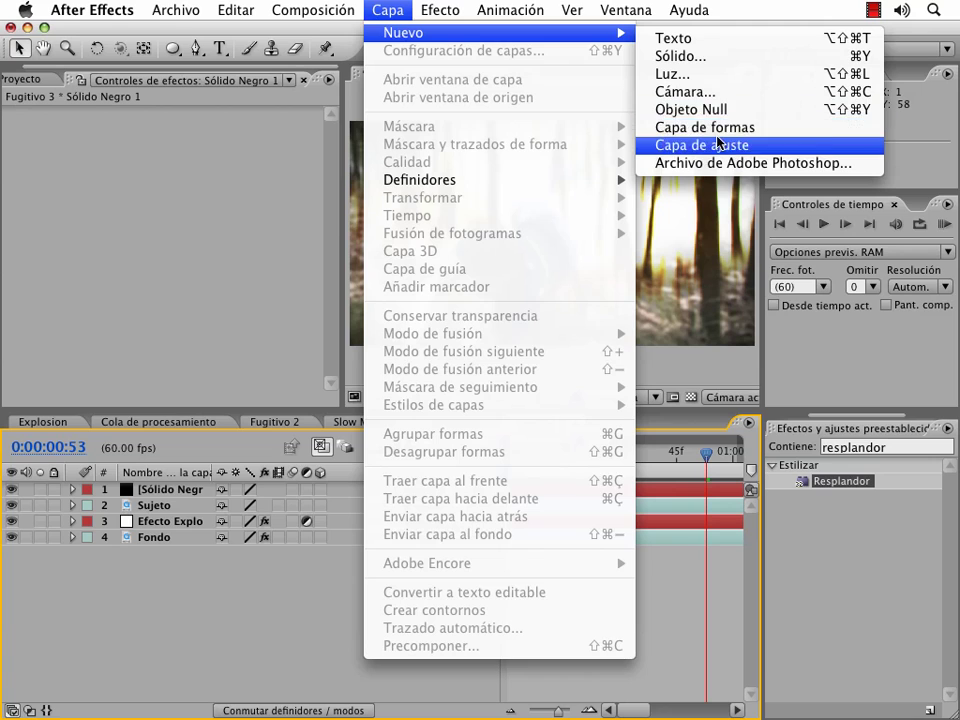
left_click(690, 145)
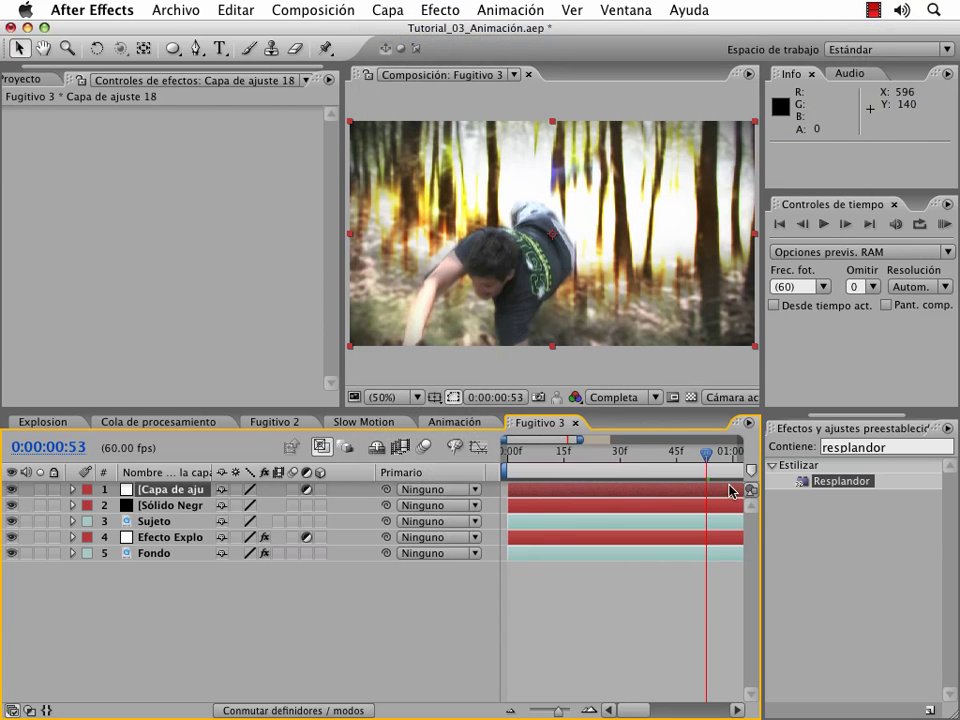
left_click(886, 447)
key("BackSpace")
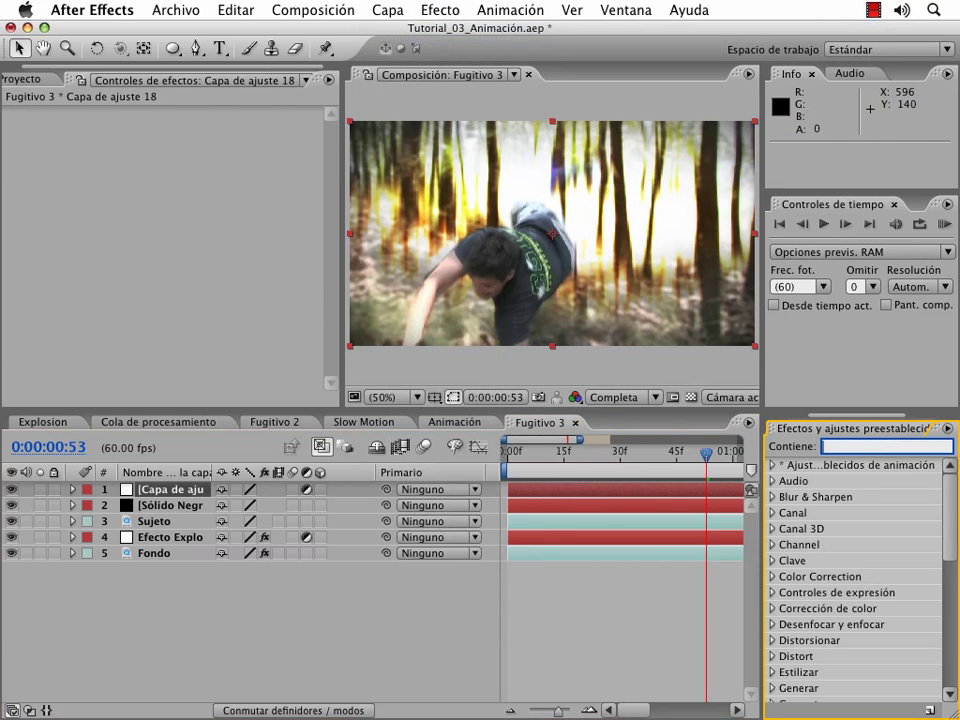
left_click(774, 465)
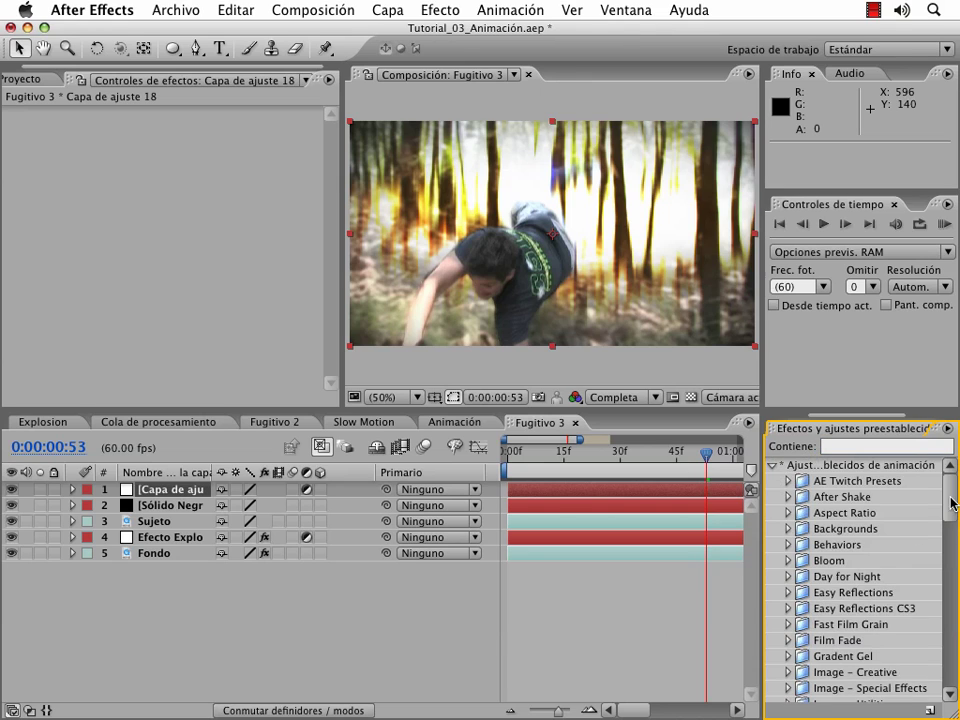
left_click_drag(949, 506, 948, 563)
left_click(788, 609)
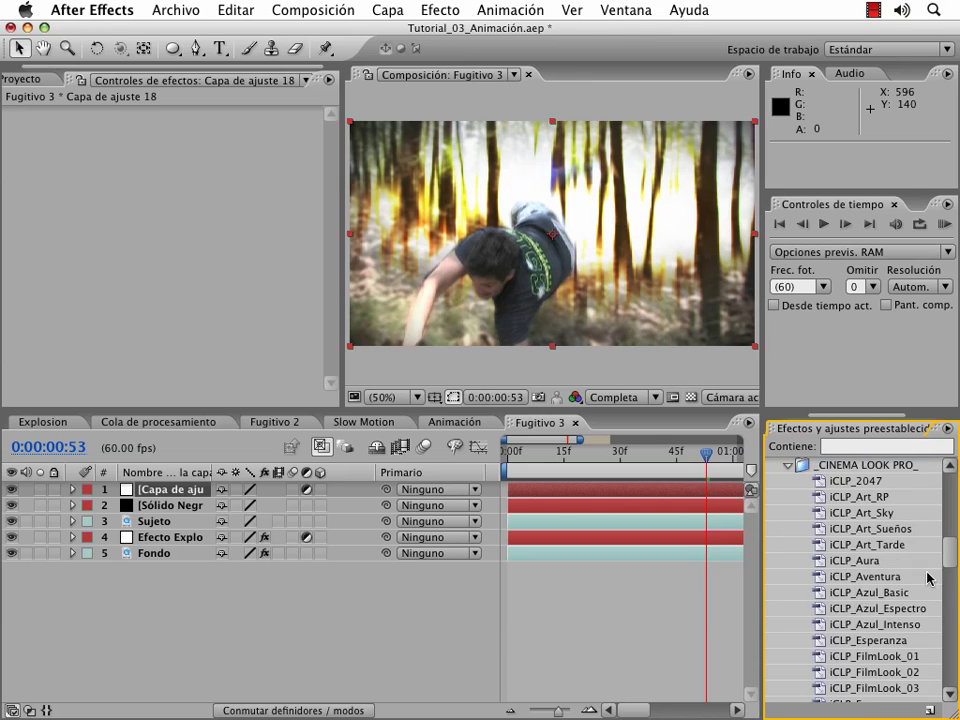
scroll(953, 560, "down", 1)
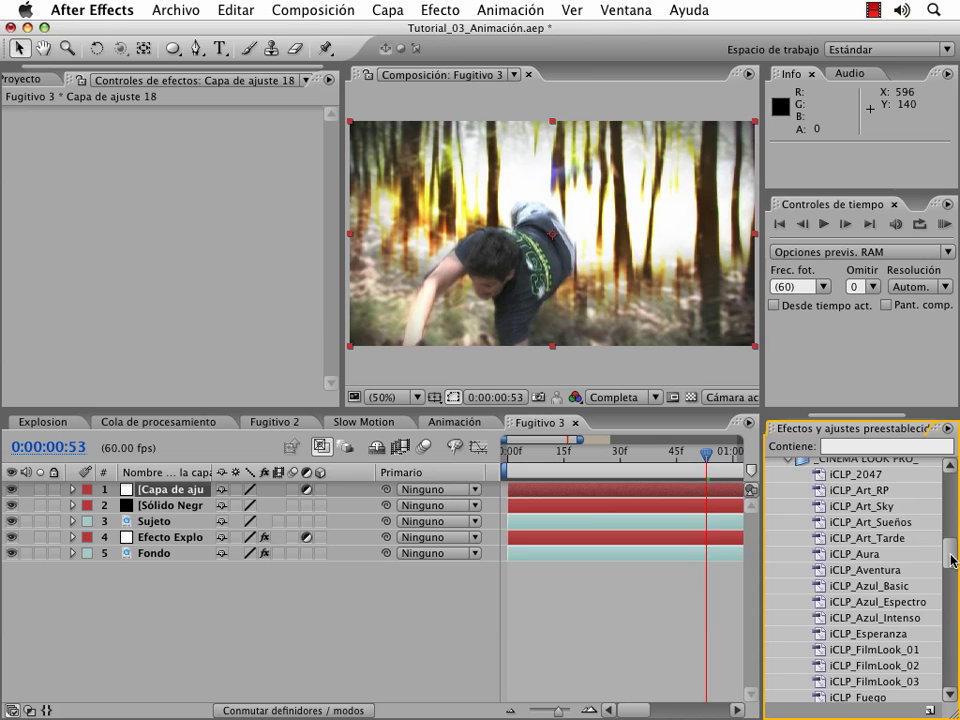
left_click_drag(953, 560, 950, 610)
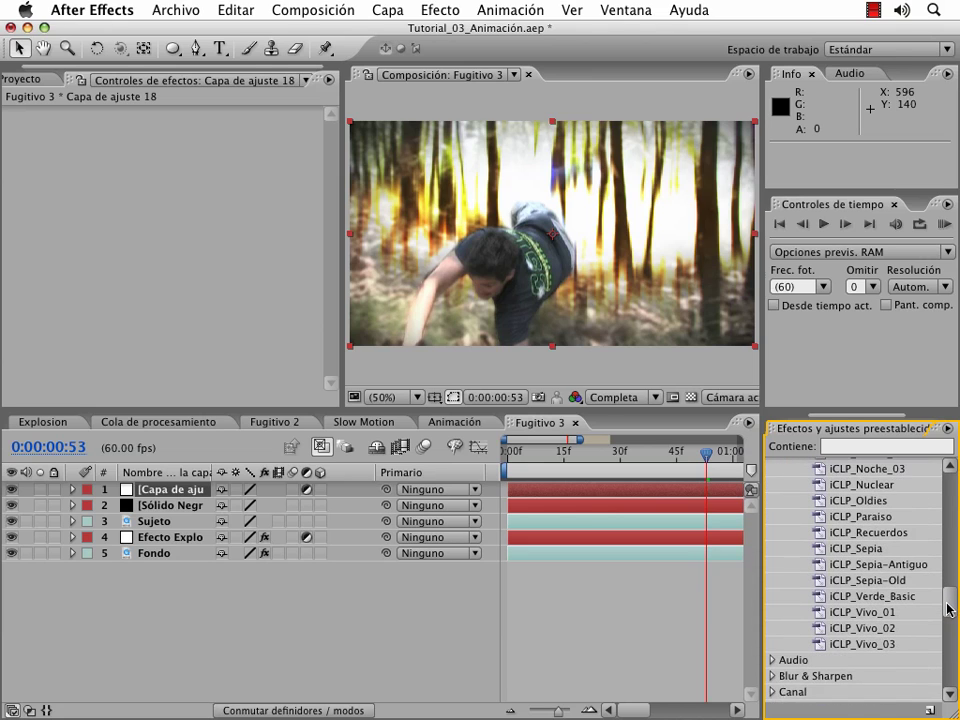
scroll(950, 610, "down", 2)
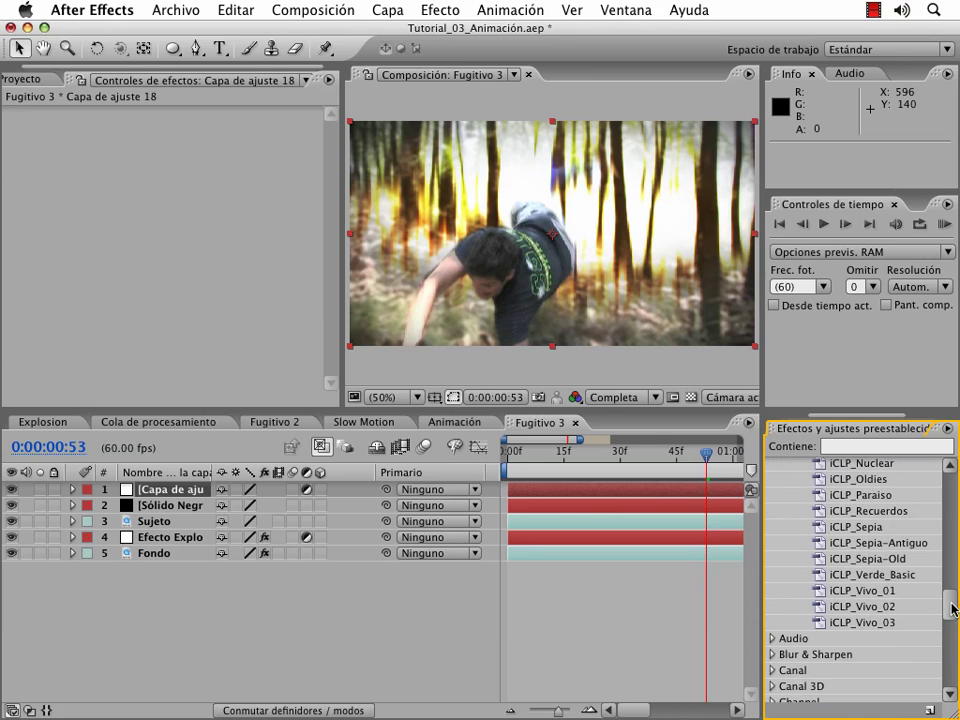
left_click_drag(904, 577, 694, 498)
Set the adjustment layer's opacity to 50%
left_click(643, 497)
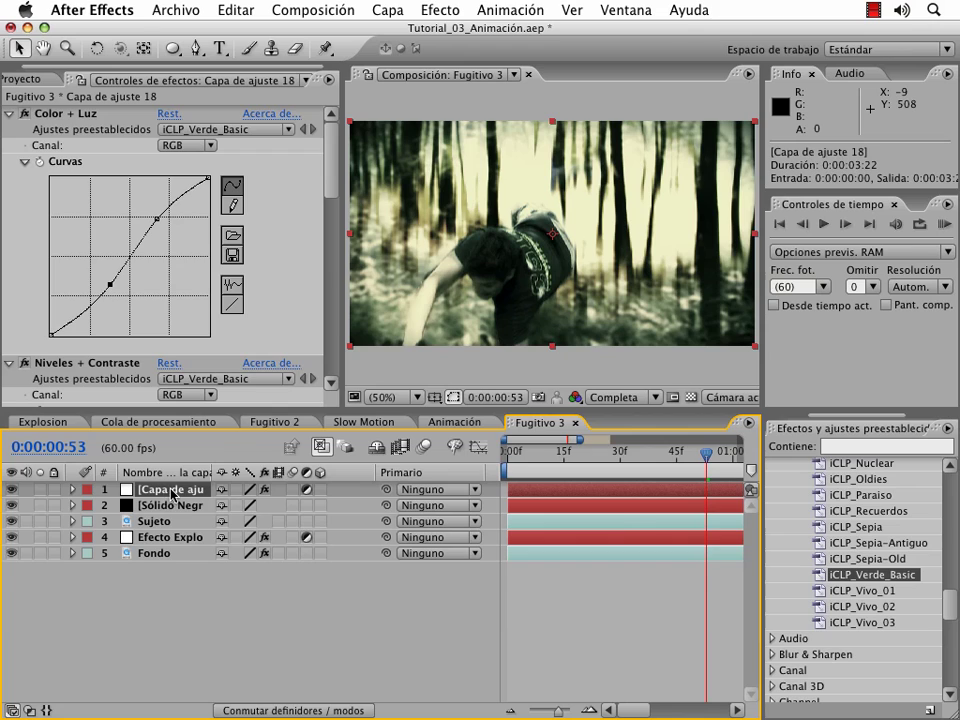
key("t")
left_click_drag(228, 506, 213, 506)
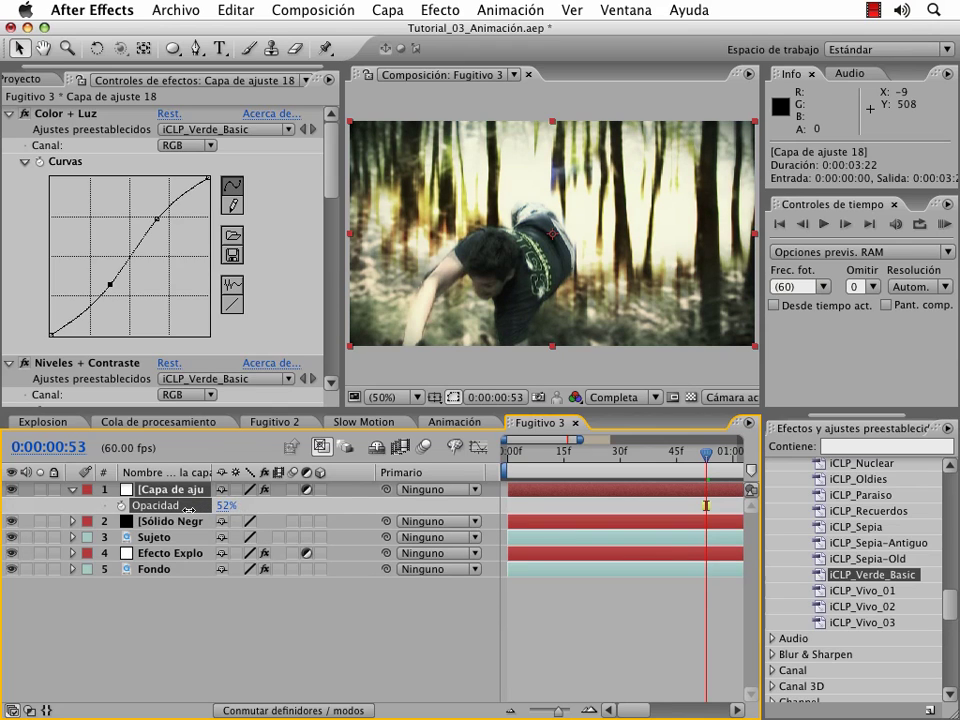
left_click(226, 506)
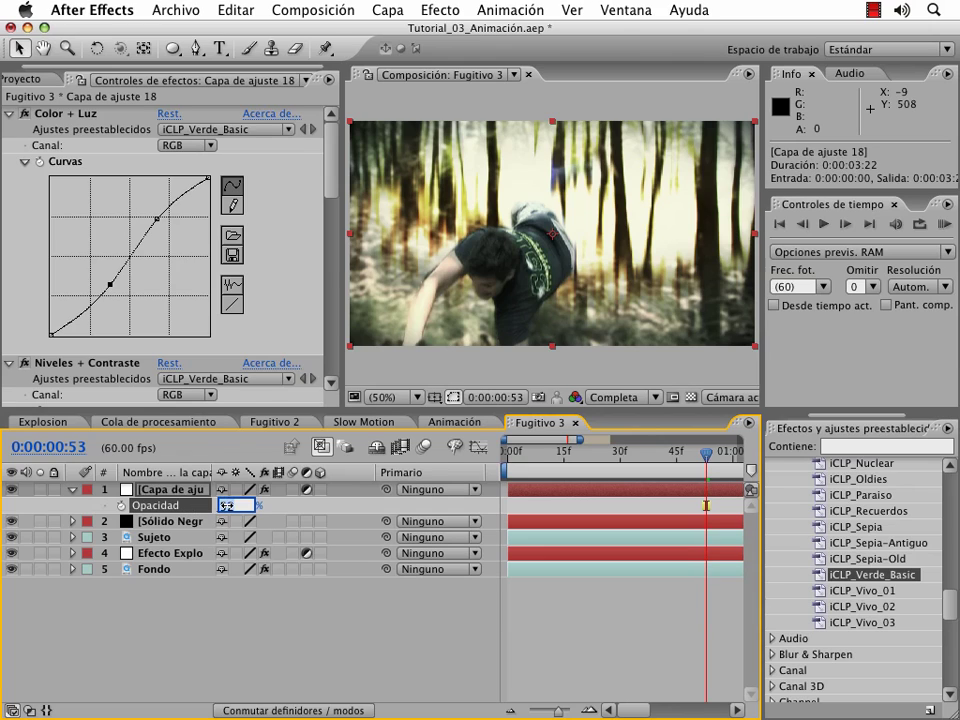
type("50")
key("Return")
Rename the top adjustment layer to Verde Basico
left_click(245, 605)
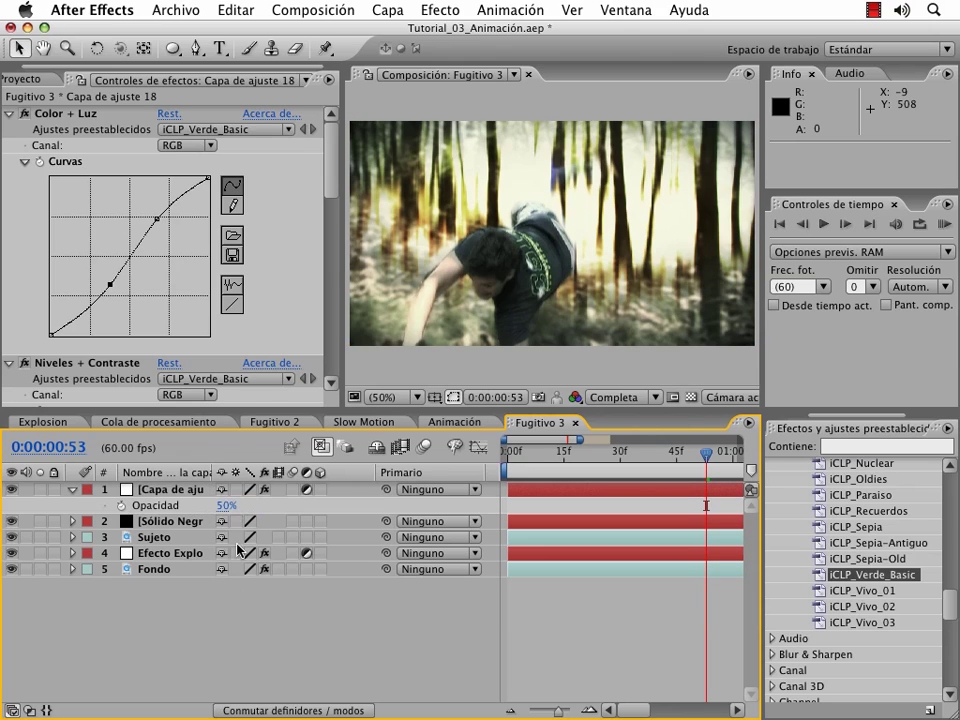
left_click(169, 490)
key("Return")
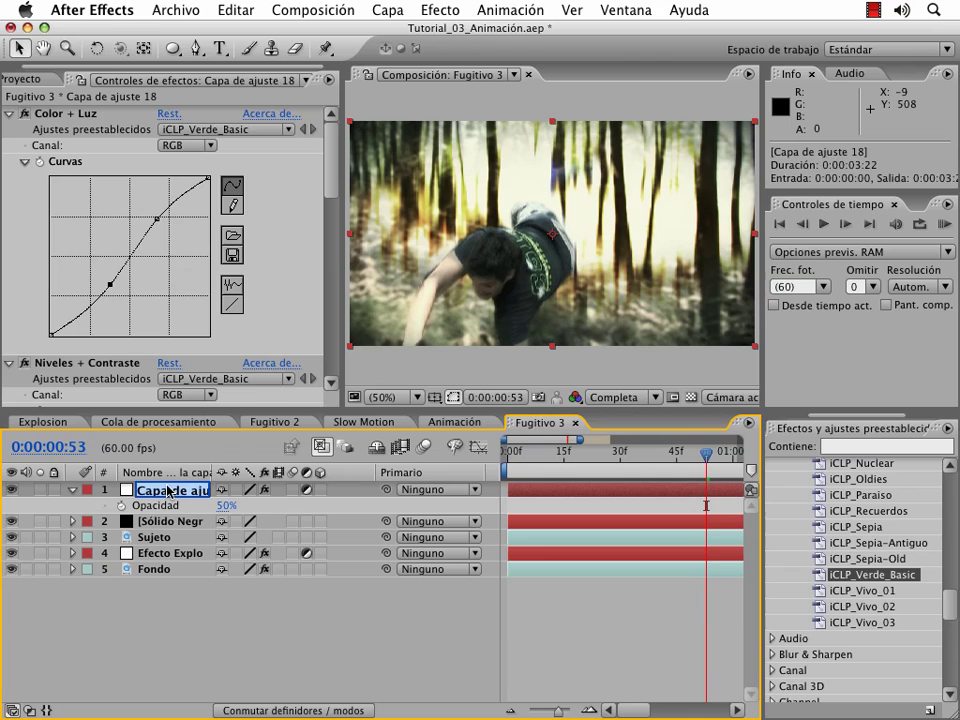
type("Verde B")
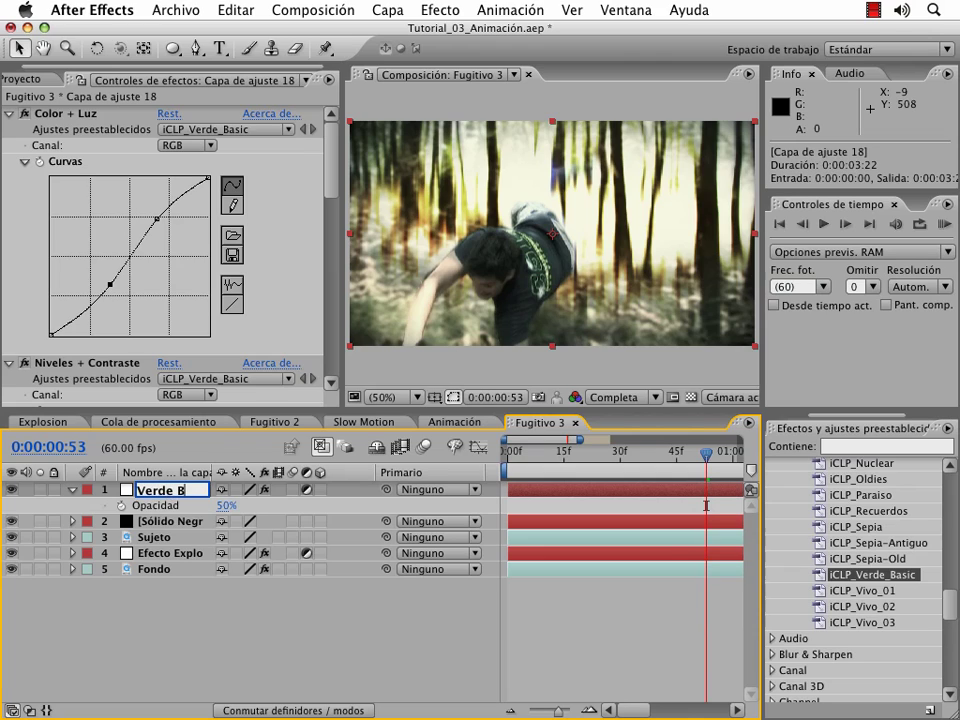
type("asico")
key("Return")
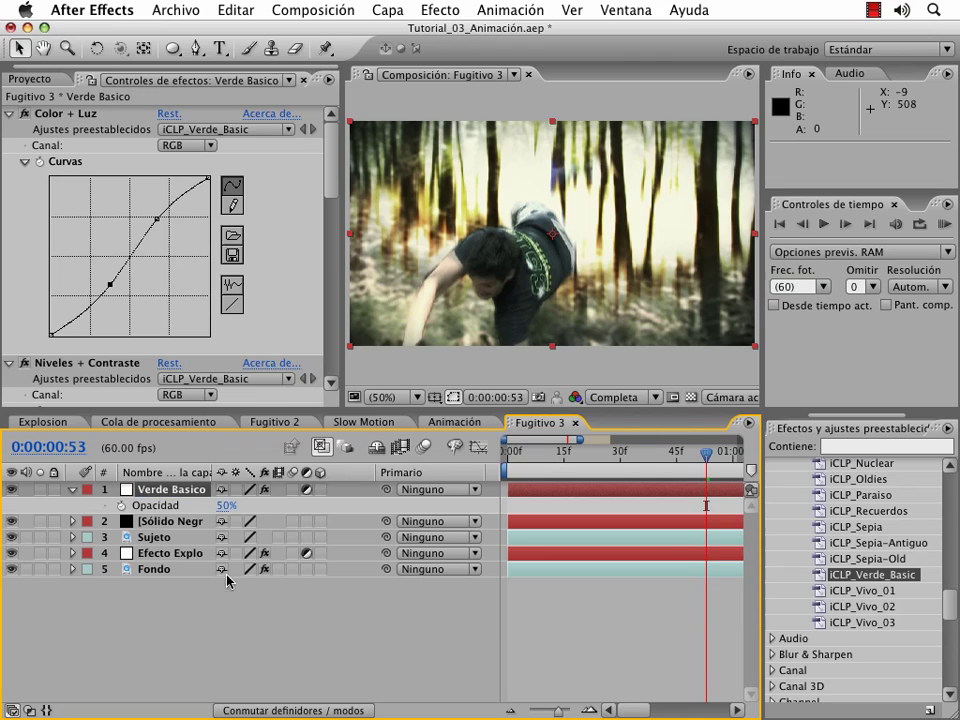
left_click(289, 600)
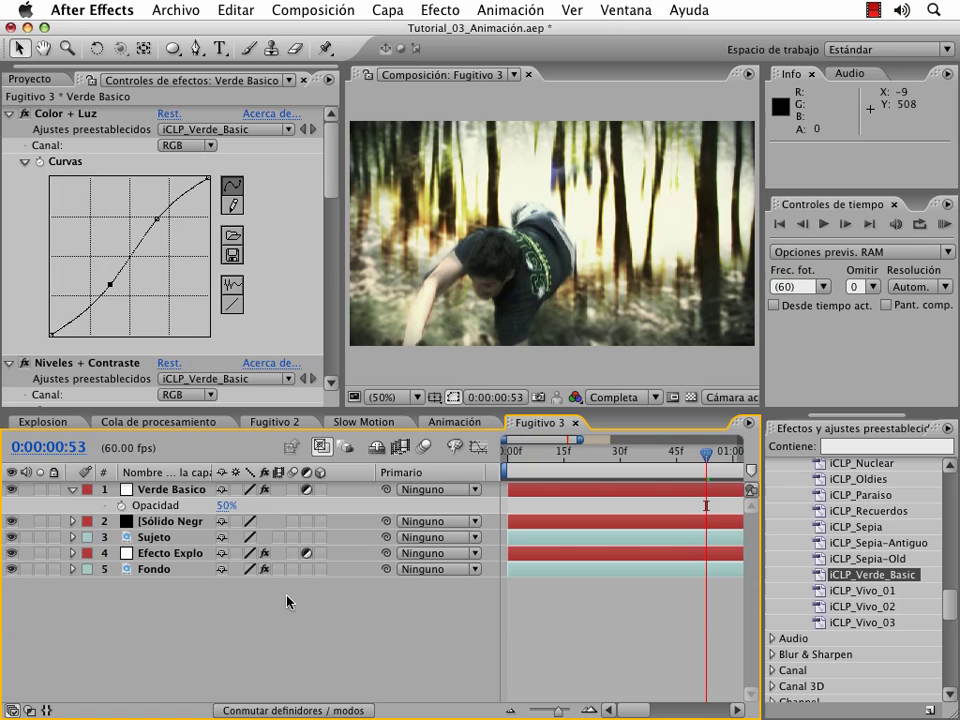
left_click(72, 496)
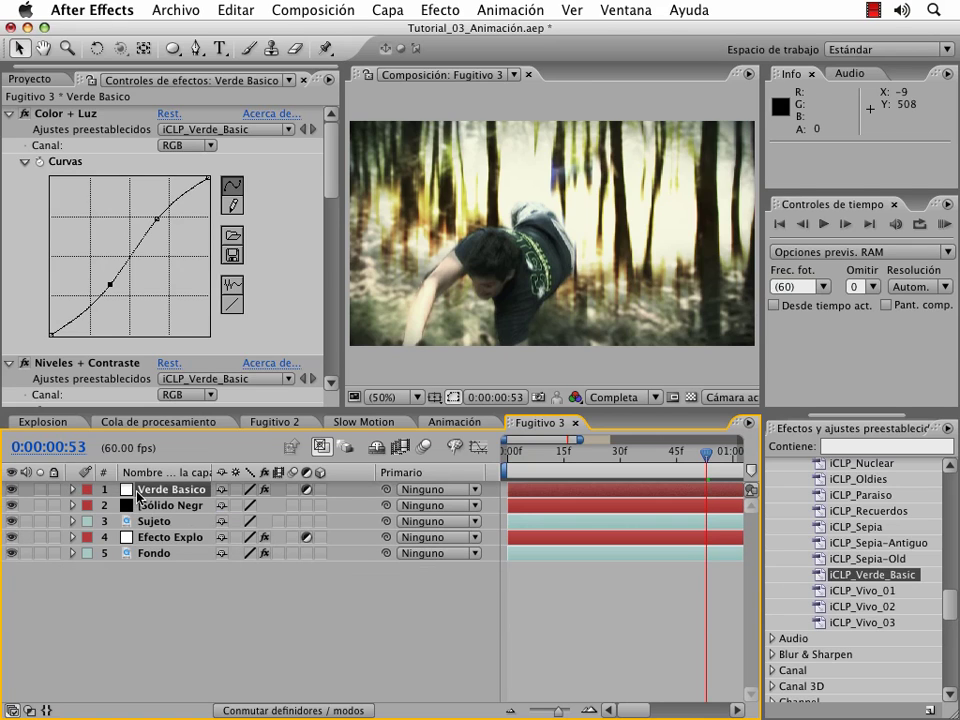
Add another adjustment layer and apply the iCLP_Vivo_02 look to it
left_click(405, 10)
mouse_move(578, 35)
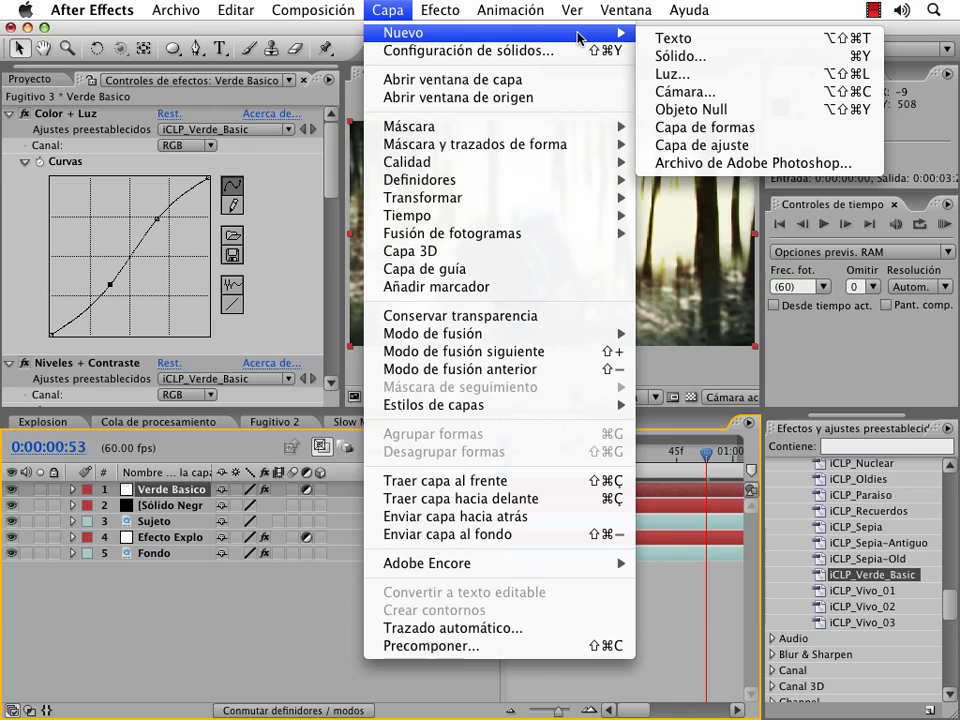
left_click(707, 150)
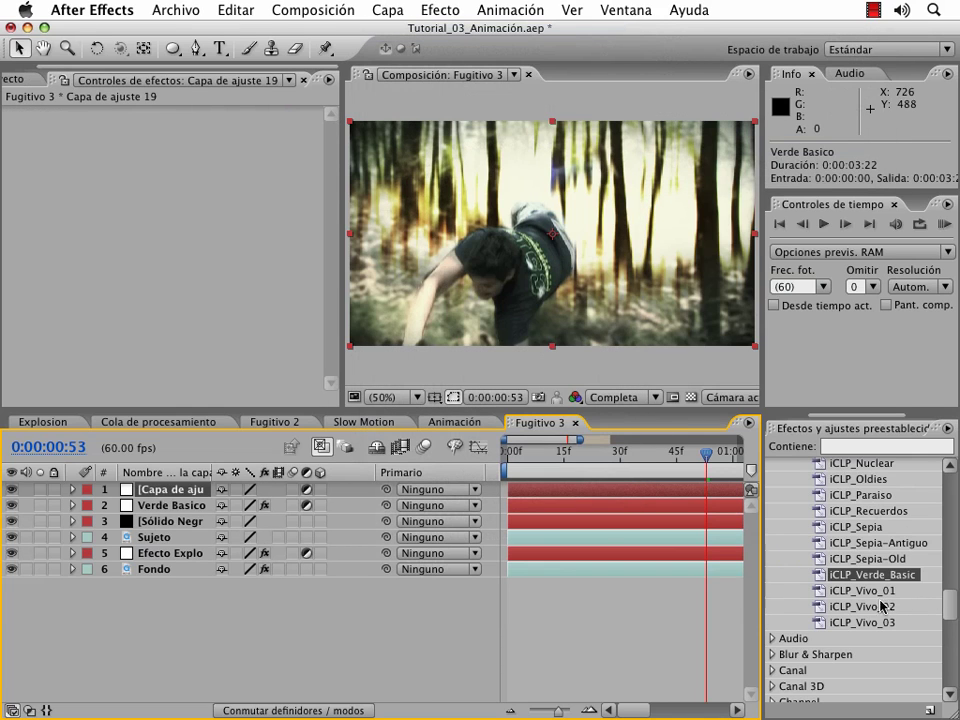
left_click_drag(882, 604, 643, 492)
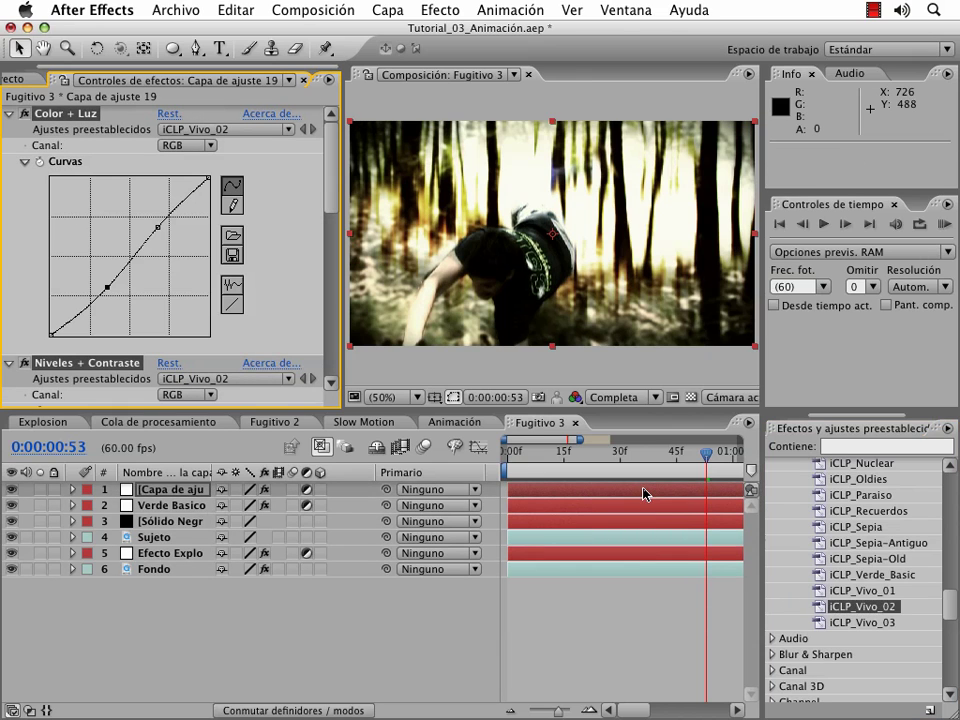
Collapse its Color + Luz, Niveles + Contraste and Saturación effects and set opacity to 45%
left_click(161, 494)
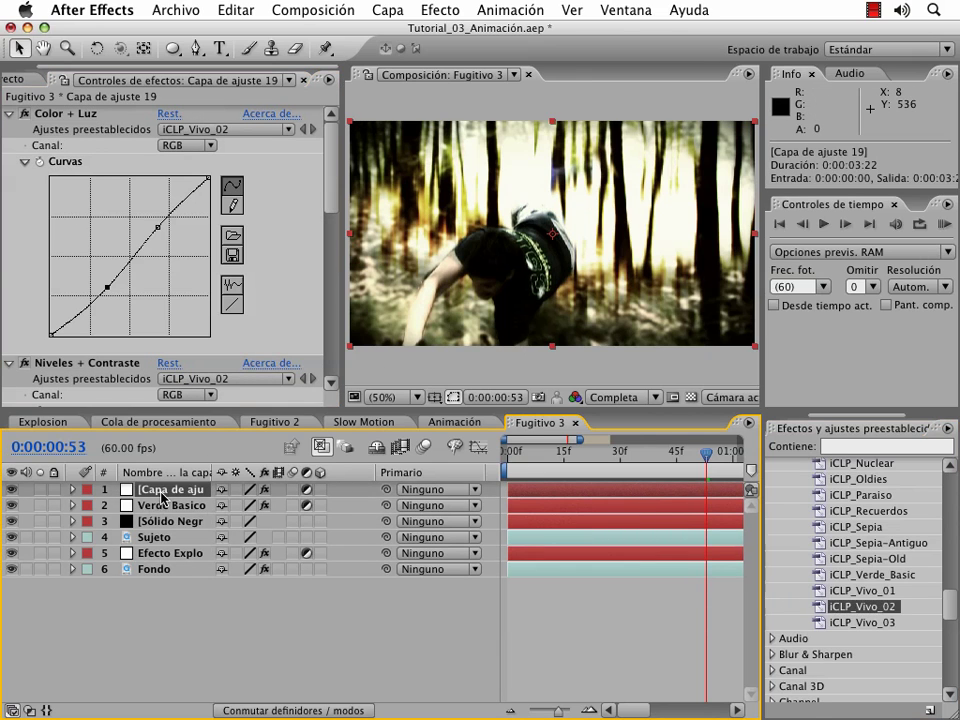
left_click(10, 114)
left_click(9, 129)
left_click(10, 147)
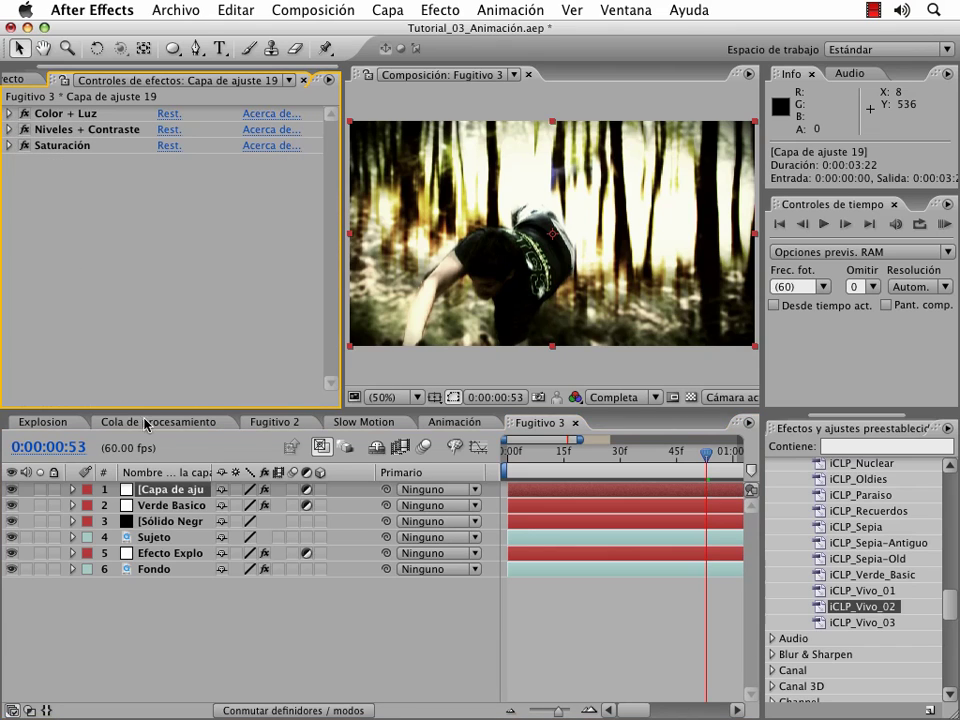
left_click(187, 492)
key("t")
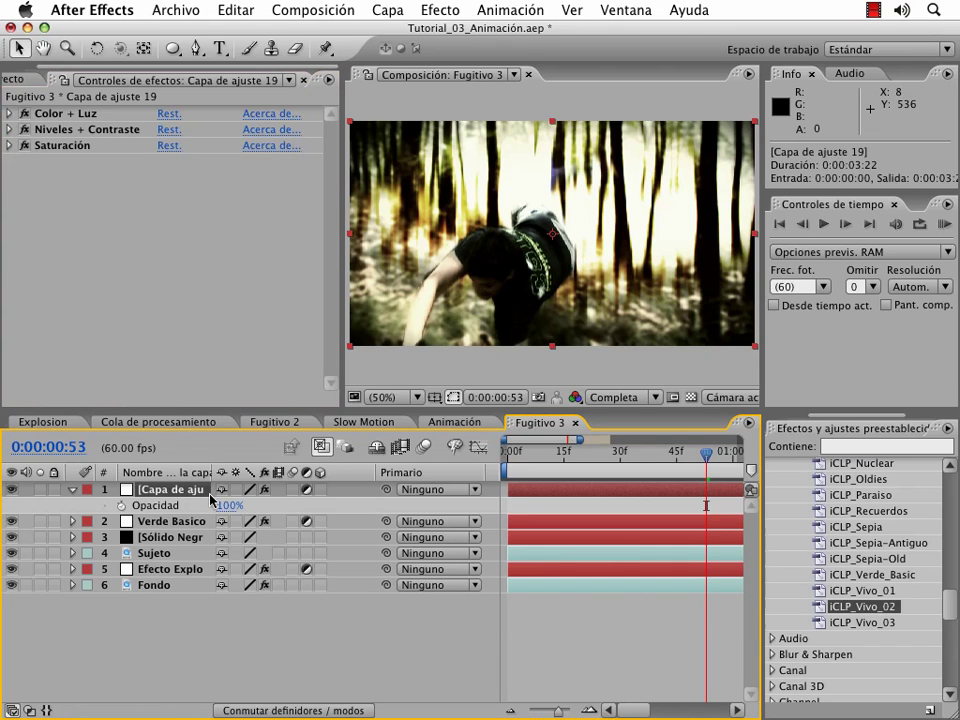
left_click_drag(225, 505, 174, 507)
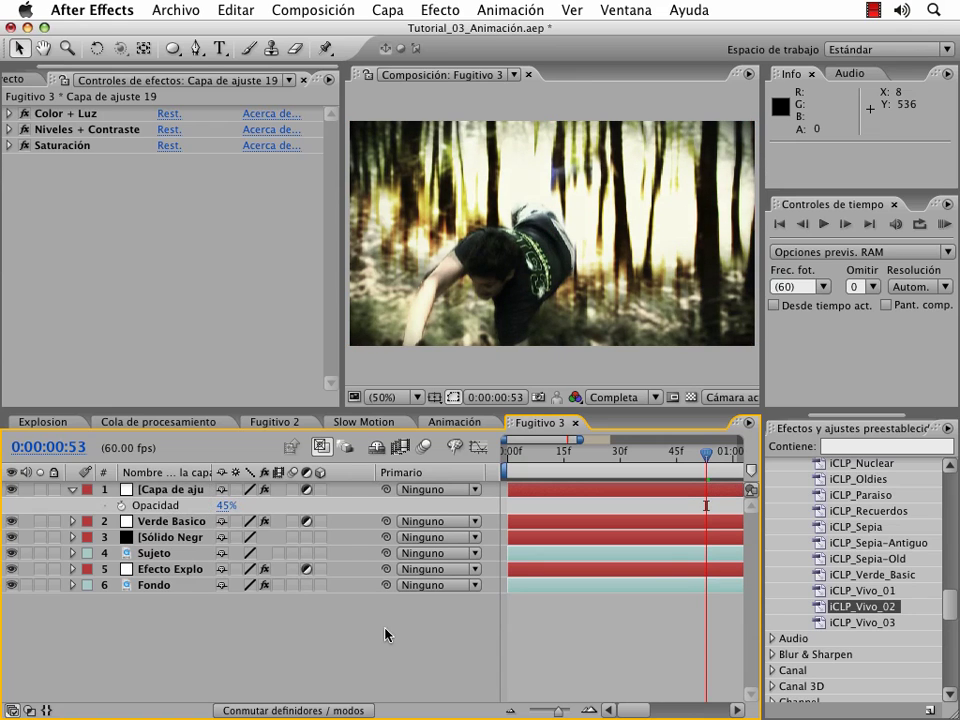
mouse_move(703, 458)
left_mouse_down()
mouse_move(571, 458)
mouse_move(713, 460)
left_mouse_up()
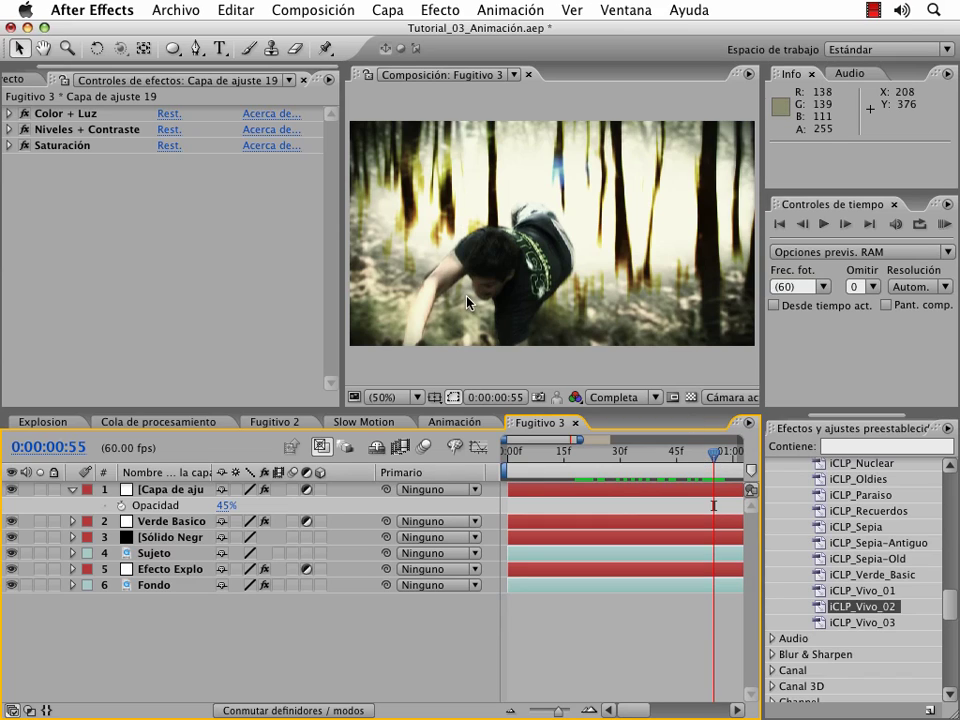
Add a new adjustment layer and apply Desenfoque de lente to it
left_click(478, 268)
left_click(387, 10)
mouse_move(390, 33)
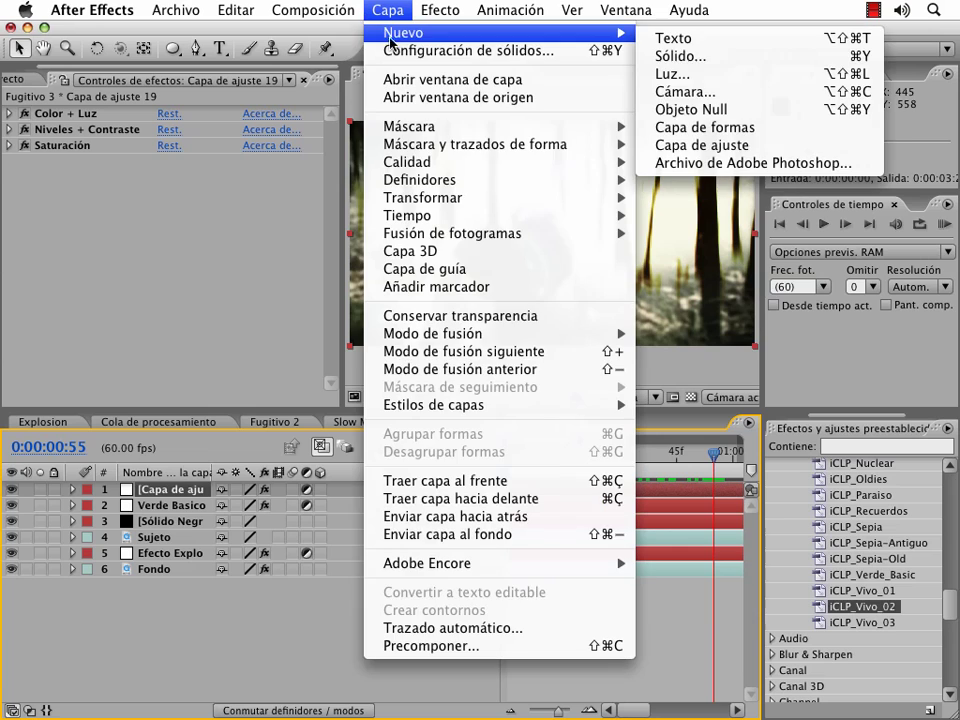
left_click(702, 145)
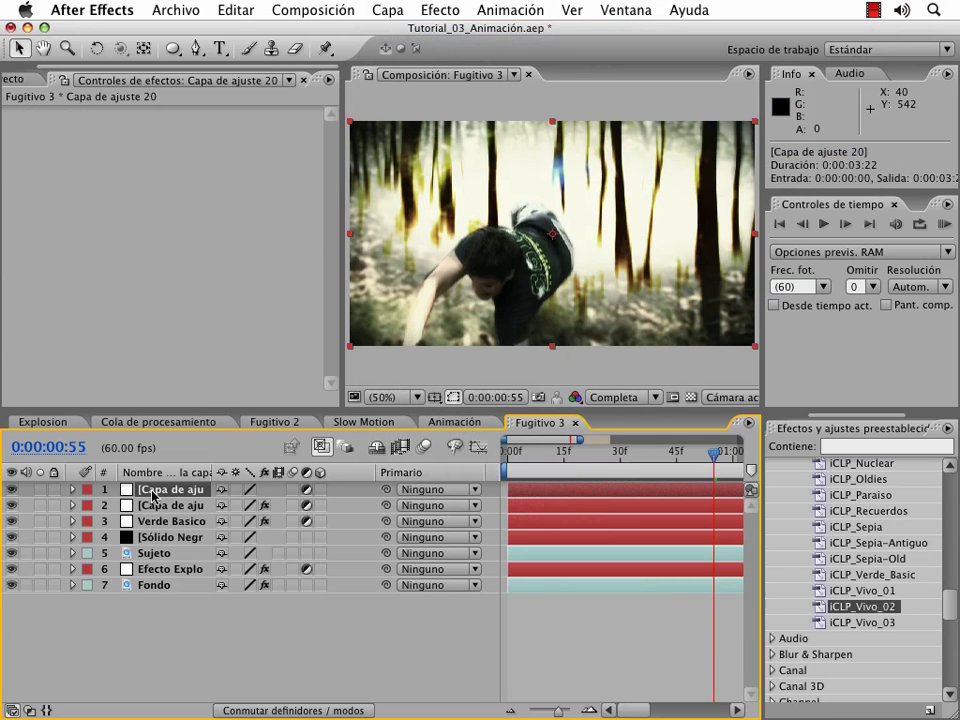
left_click(895, 448)
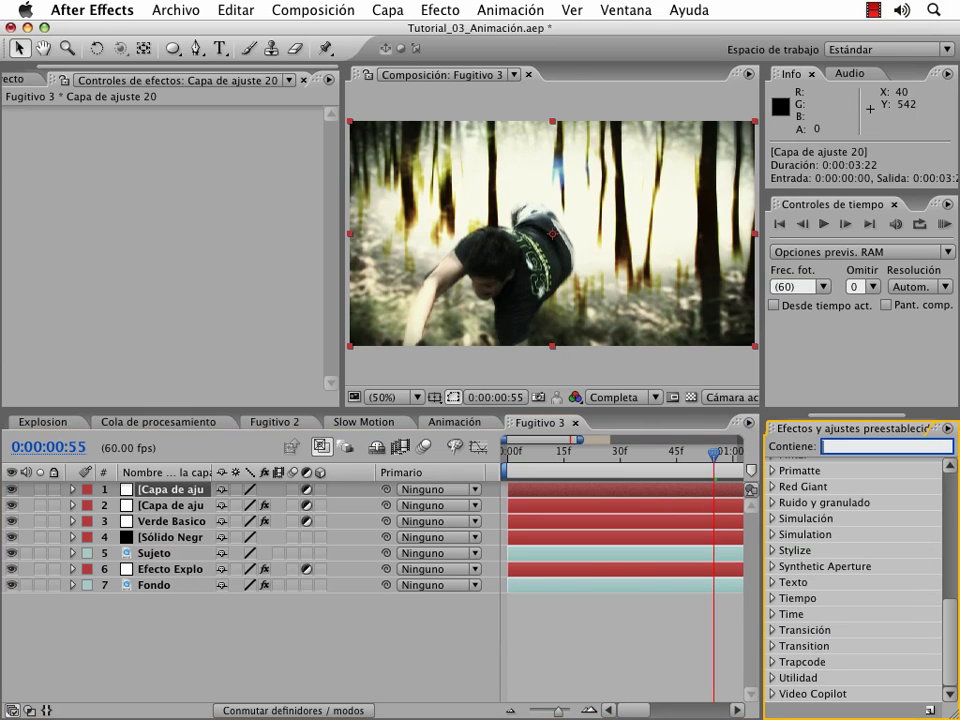
type("d")
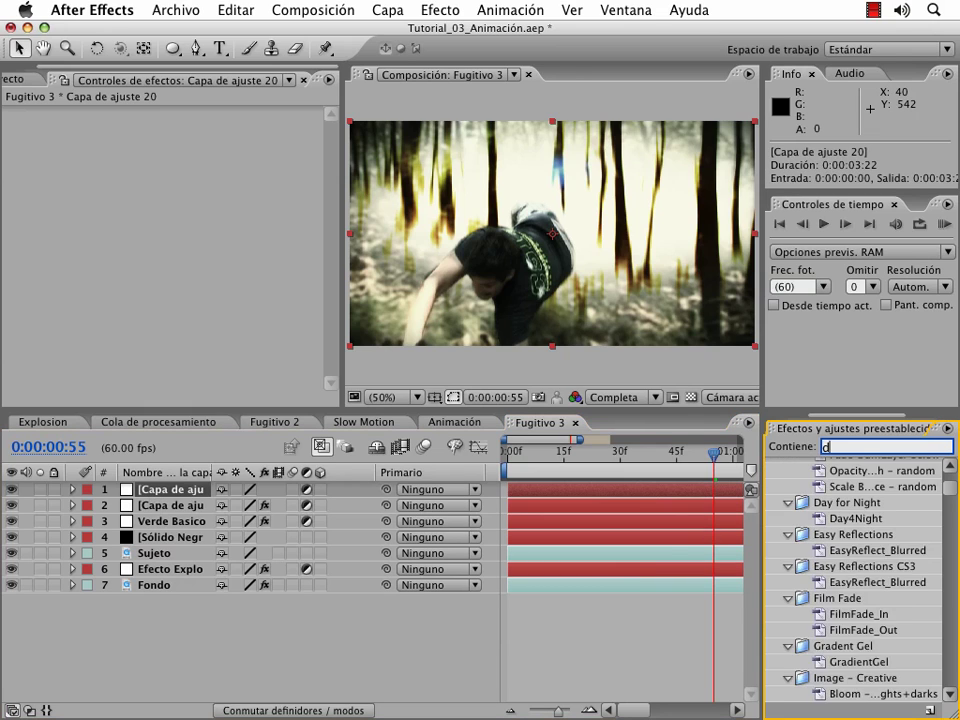
type("esenfoque")
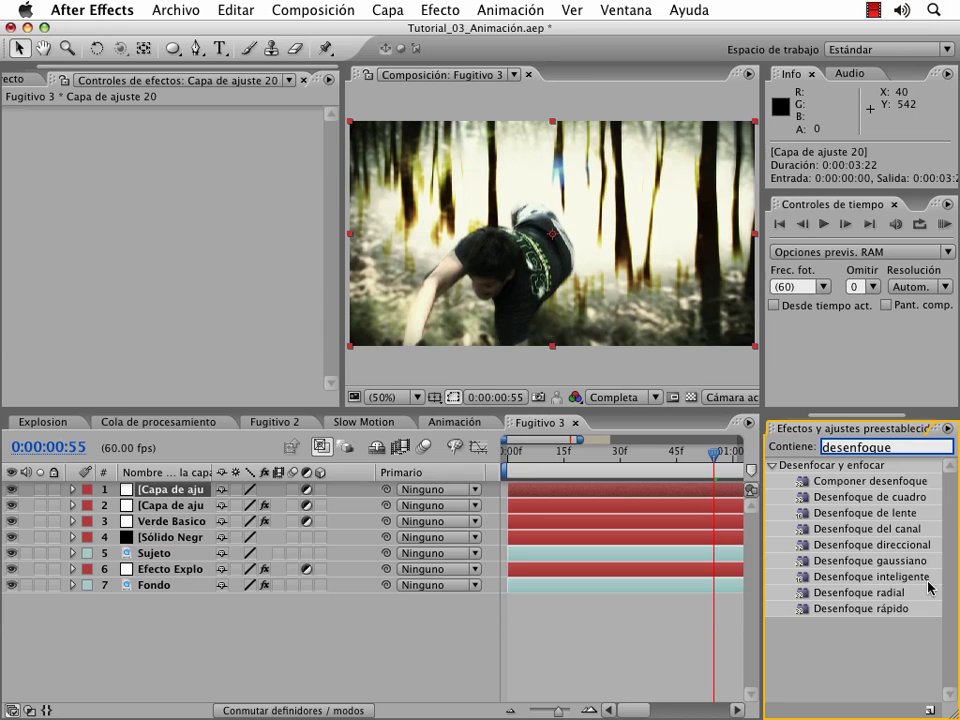
left_click_drag(910, 513, 677, 494)
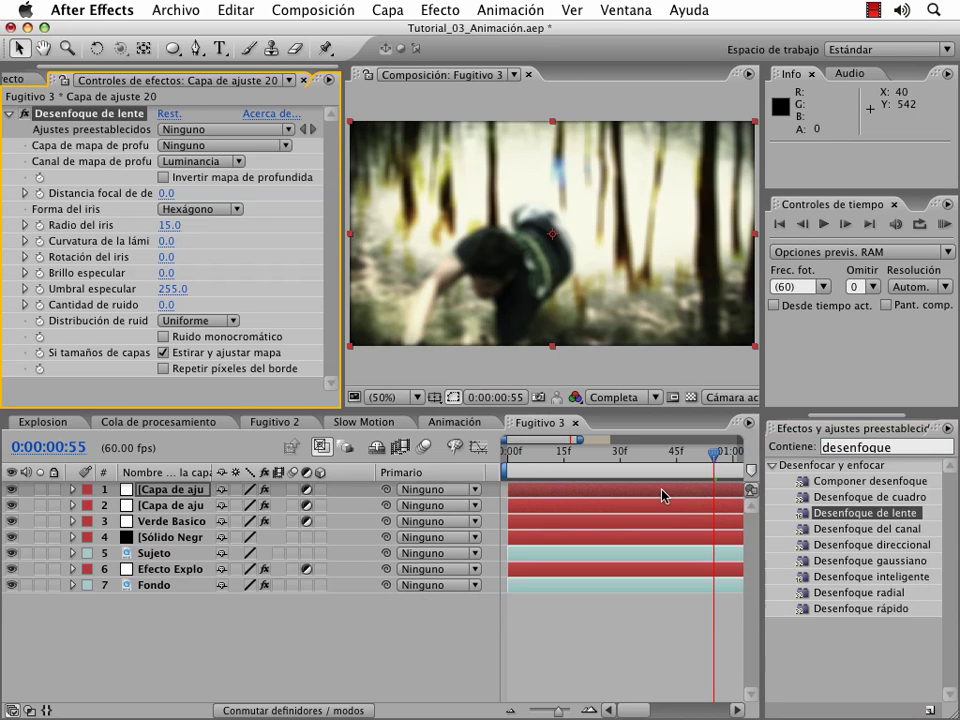
Keyframe Radio del iris at 0 on frame 53, then check the blur at frame 56
left_click(38, 226)
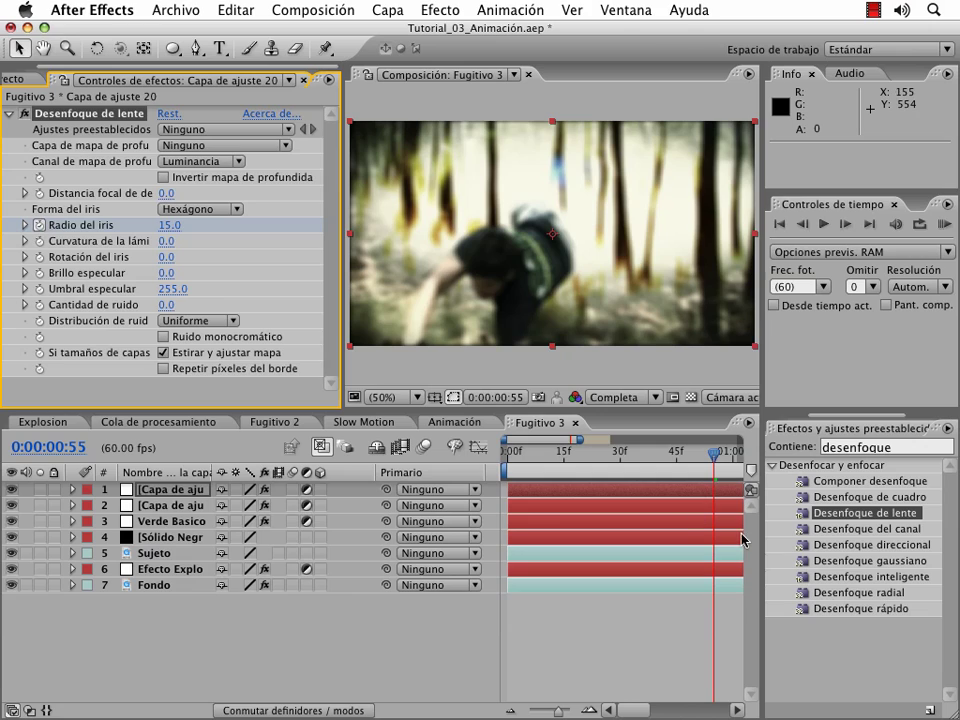
key("u")
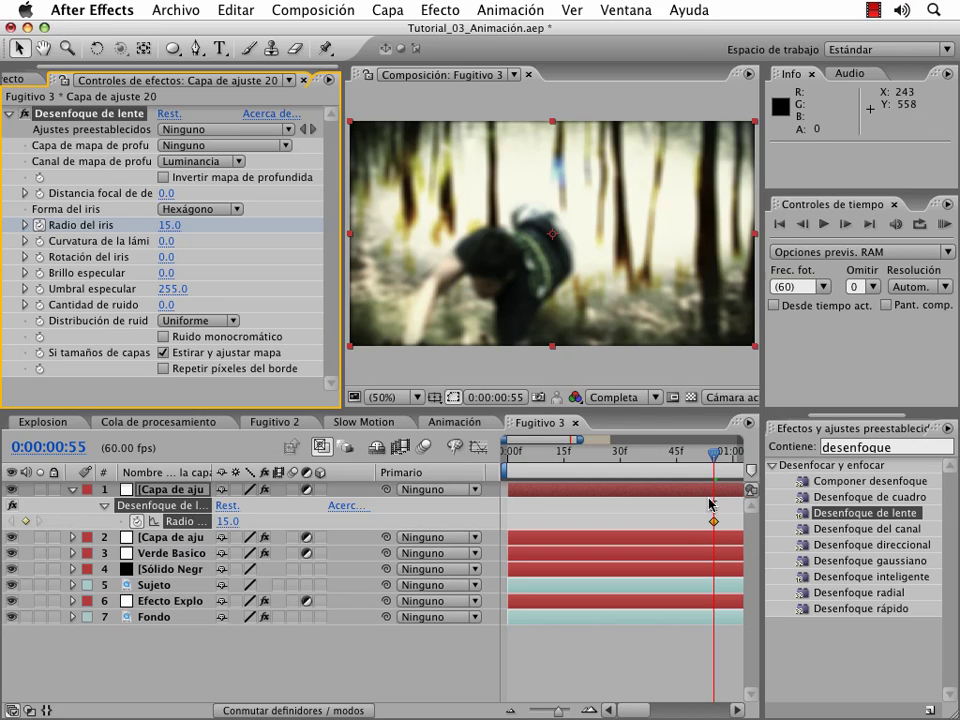
left_click_drag(713, 457, 706, 458)
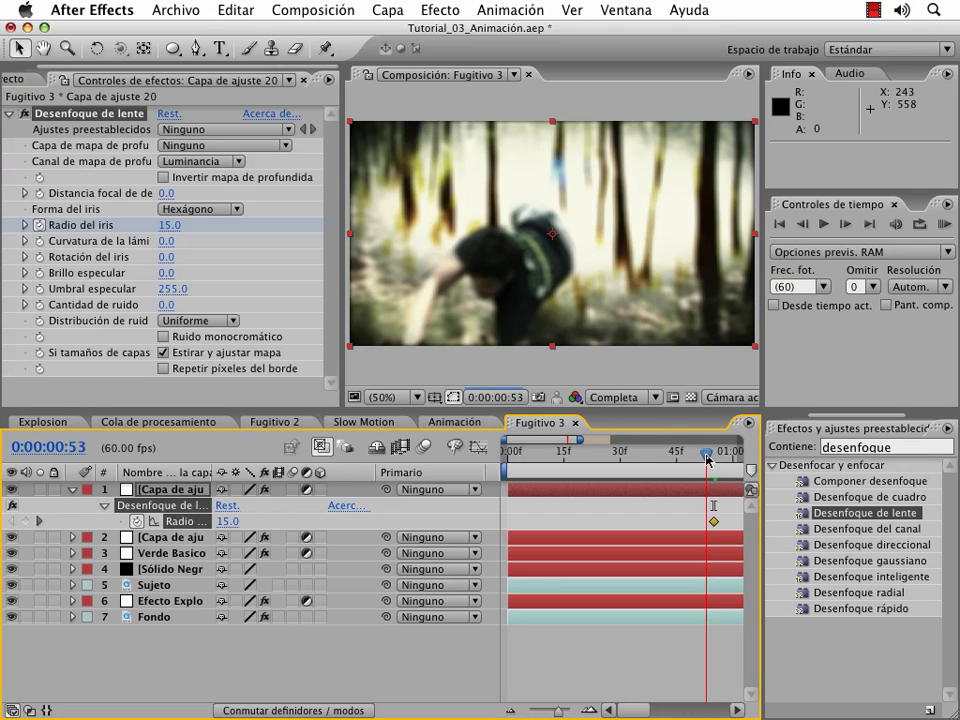
left_click(170, 226)
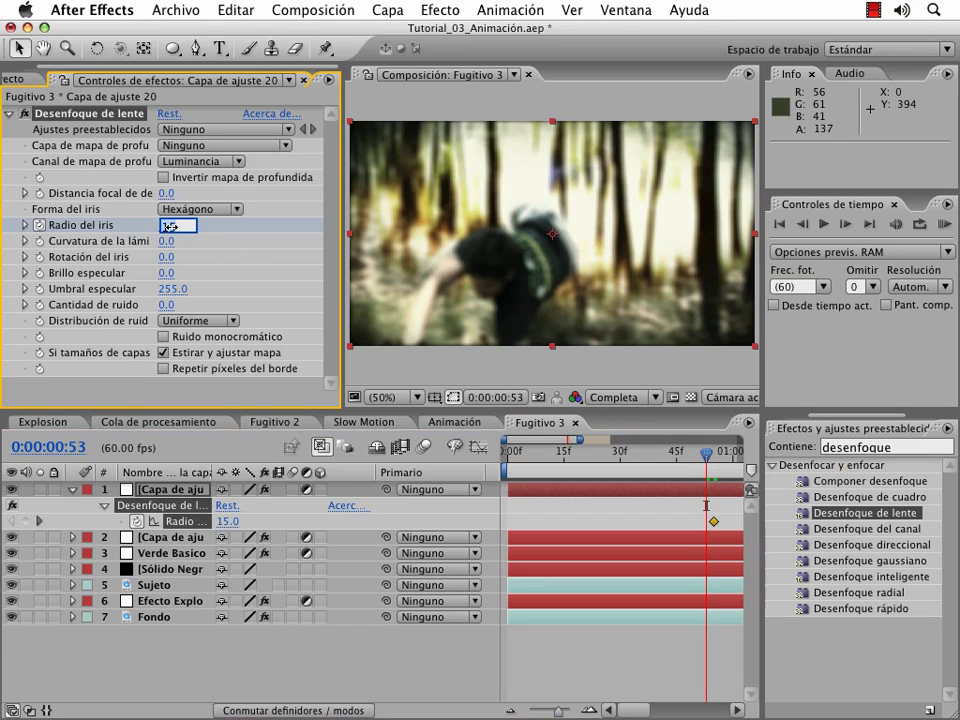
type("0")
key("Return")
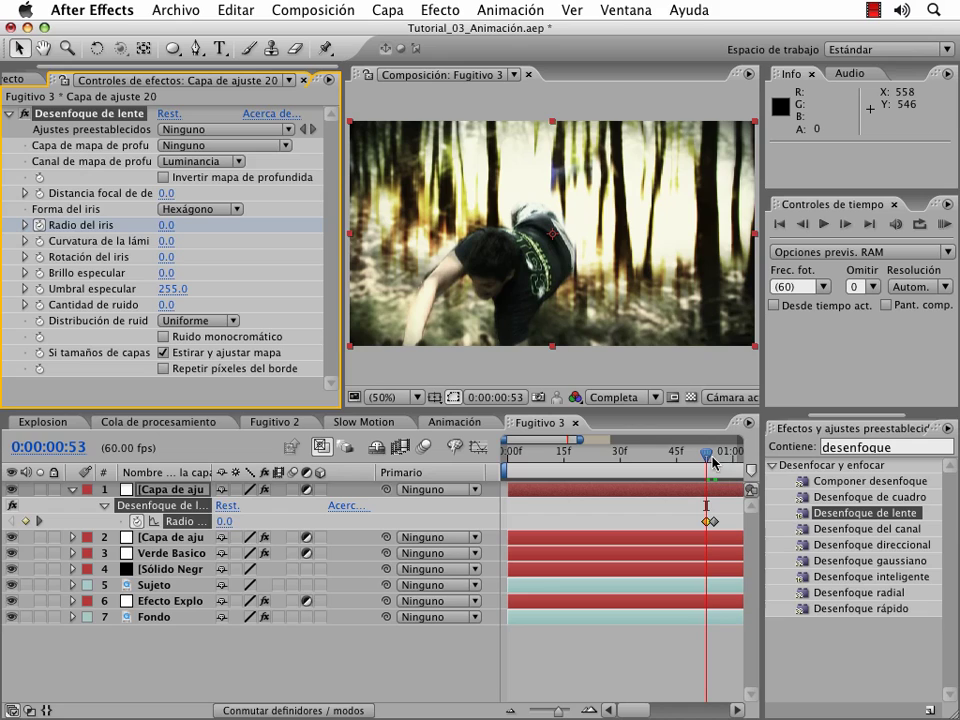
left_click_drag(713, 458, 737, 460)
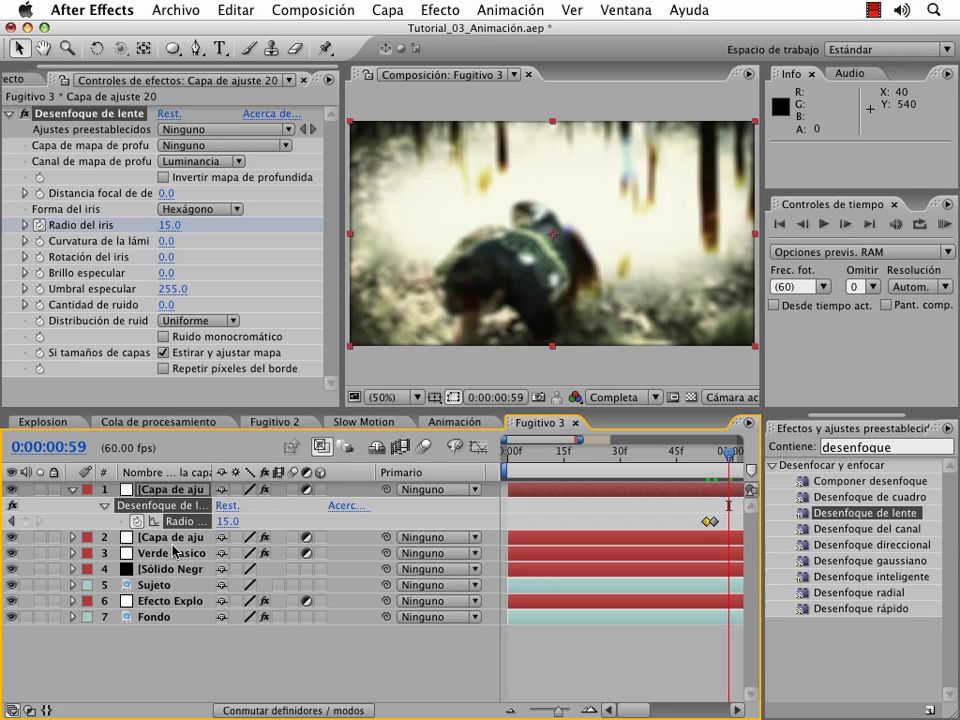
left_click(167, 588)
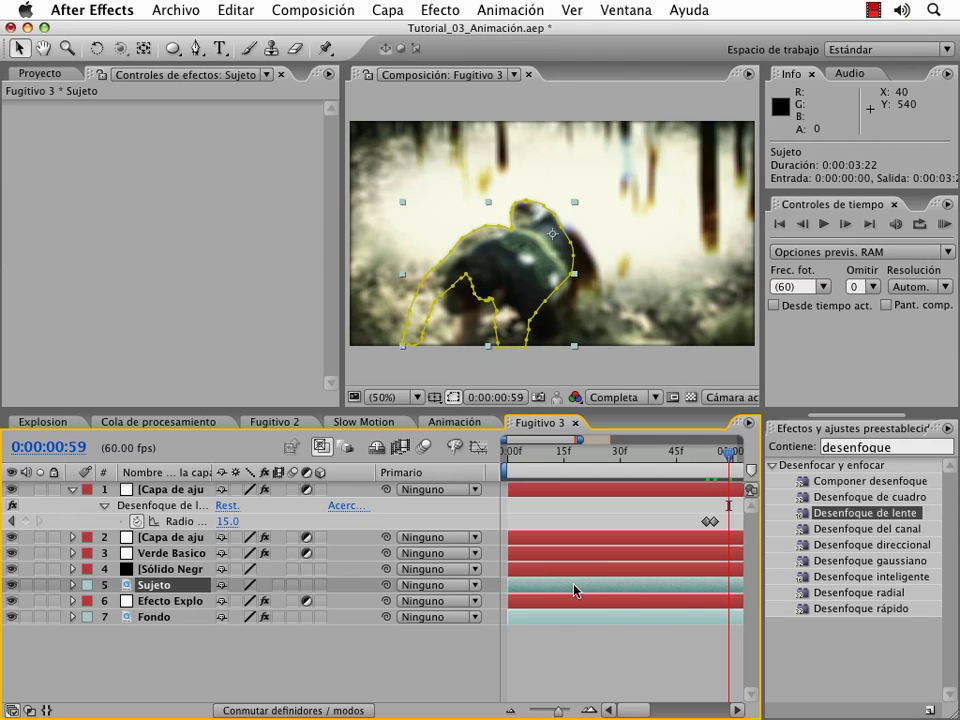
Keyframe Sujeto's opacity from 100% at frame 55 to 0% at frame 56
key("Page_Up")
key("Page_Up")
key("Page_Up")
key("t")
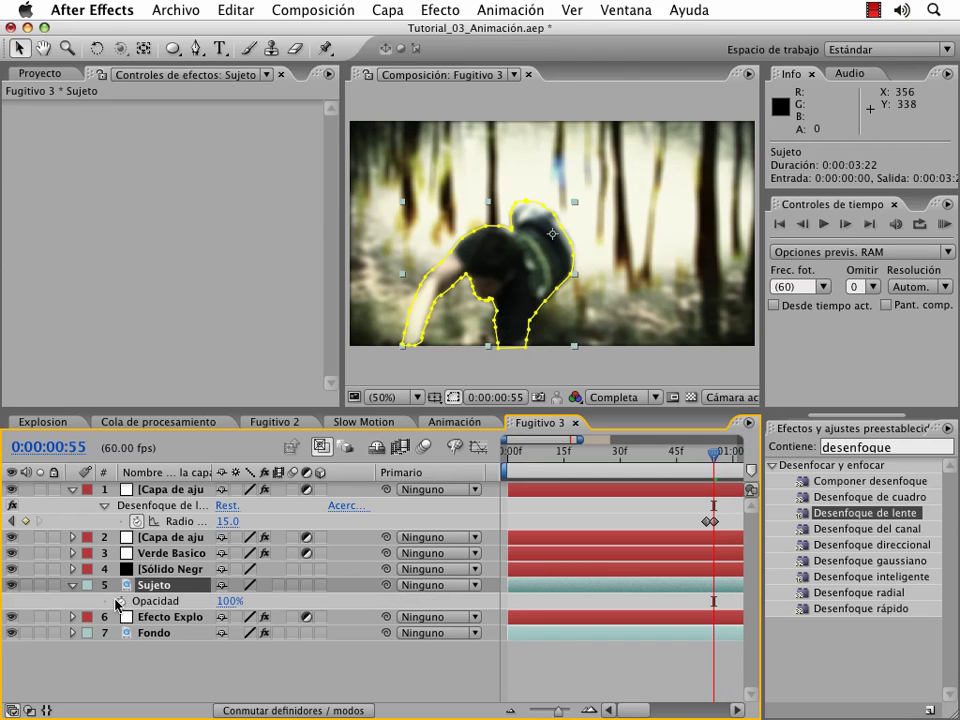
left_click(121, 601)
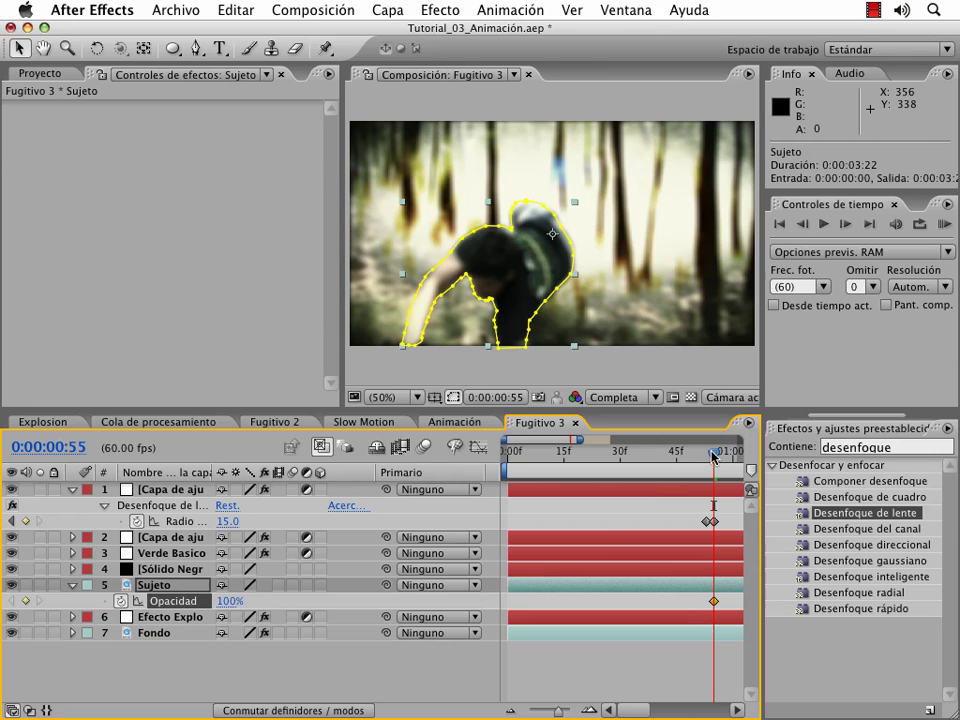
key("Page_Down")
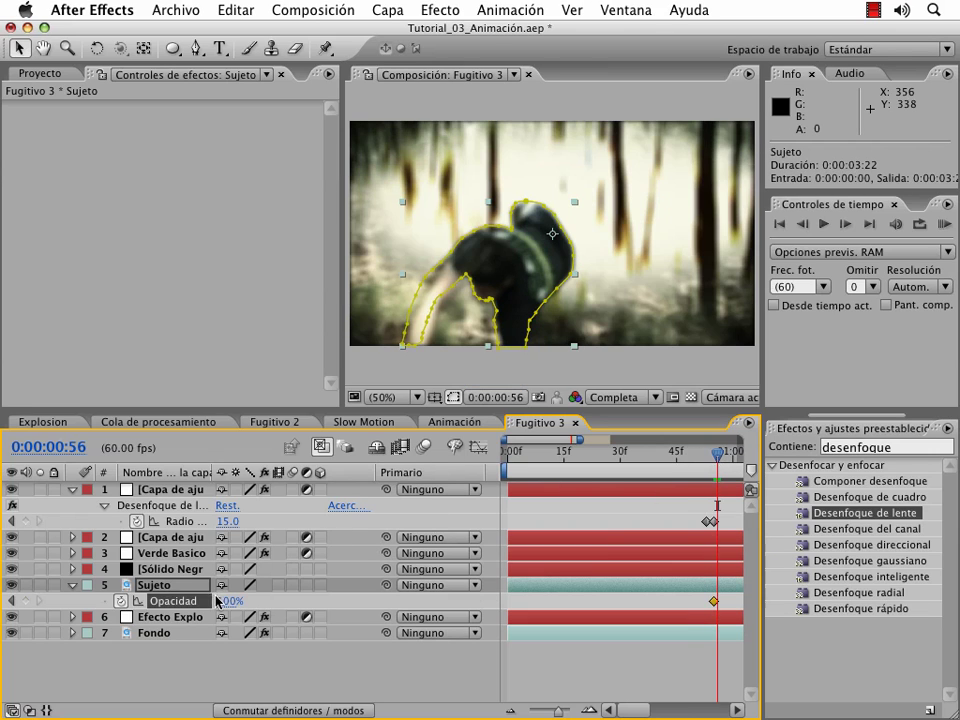
left_click(218, 600)
type("0")
key("Return")
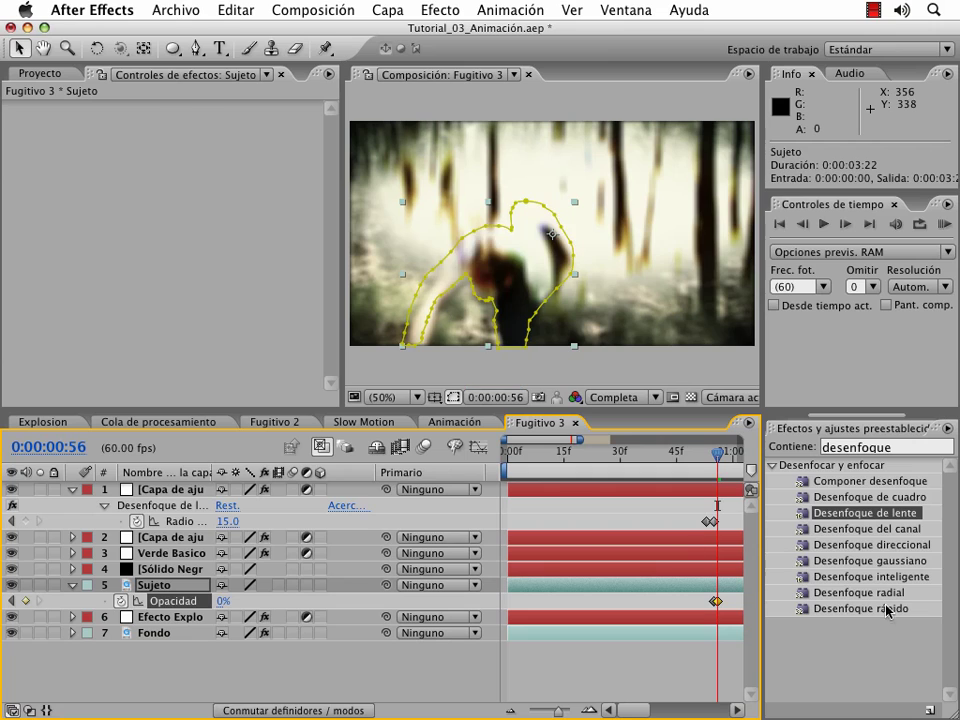
Raise the lens blur iris radius from 15 to 61 and preview frames 51–55
left_click(694, 647)
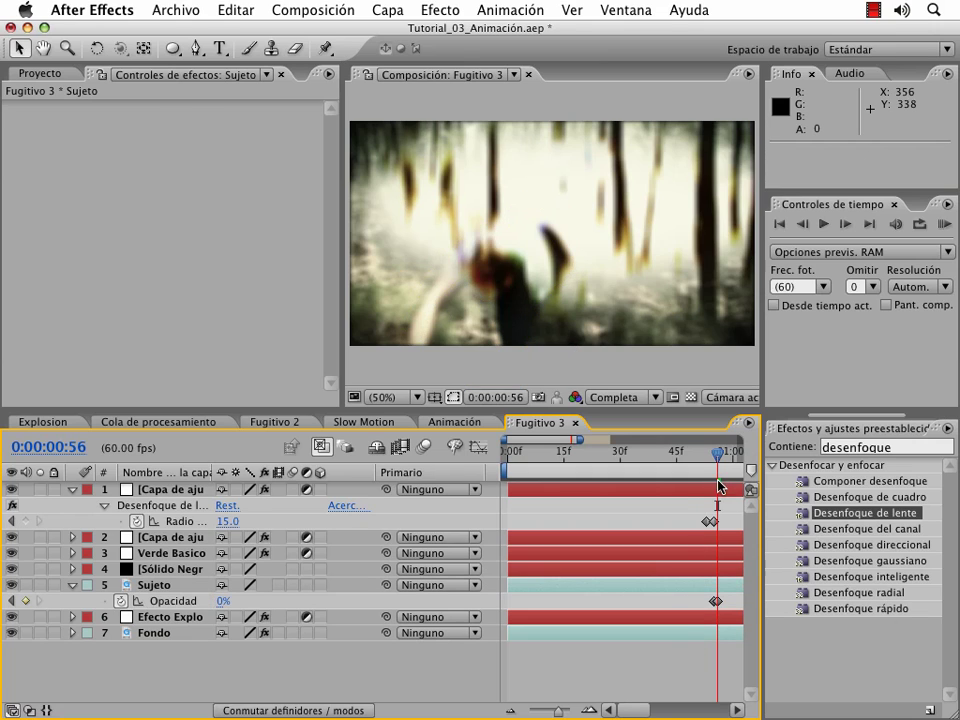
left_click(687, 489)
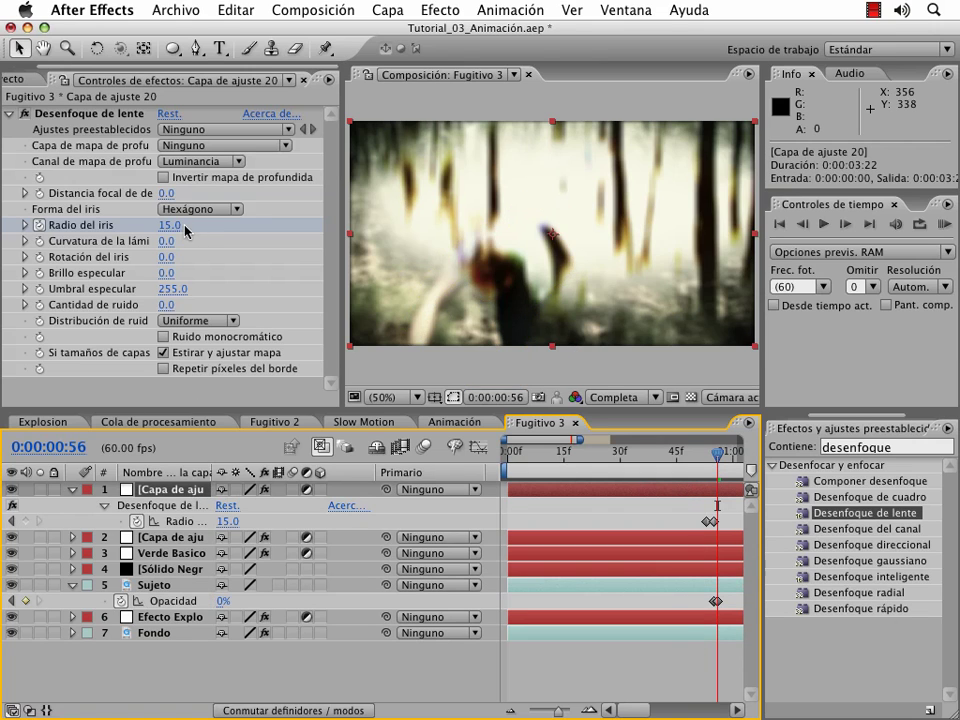
left_click_drag(165, 224, 206, 224)
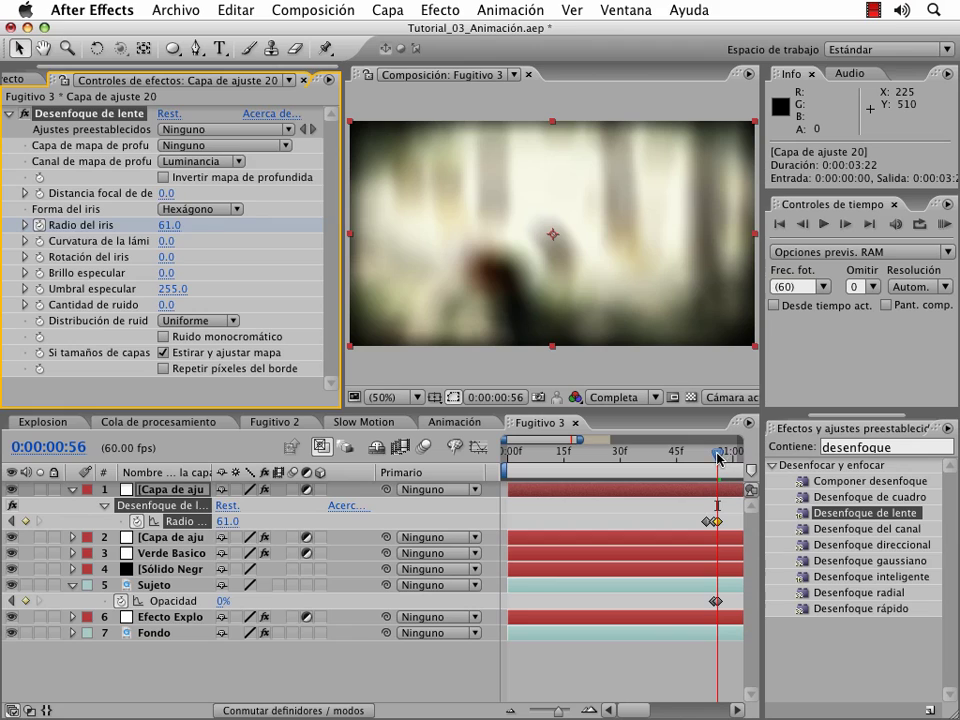
left_click(72, 489)
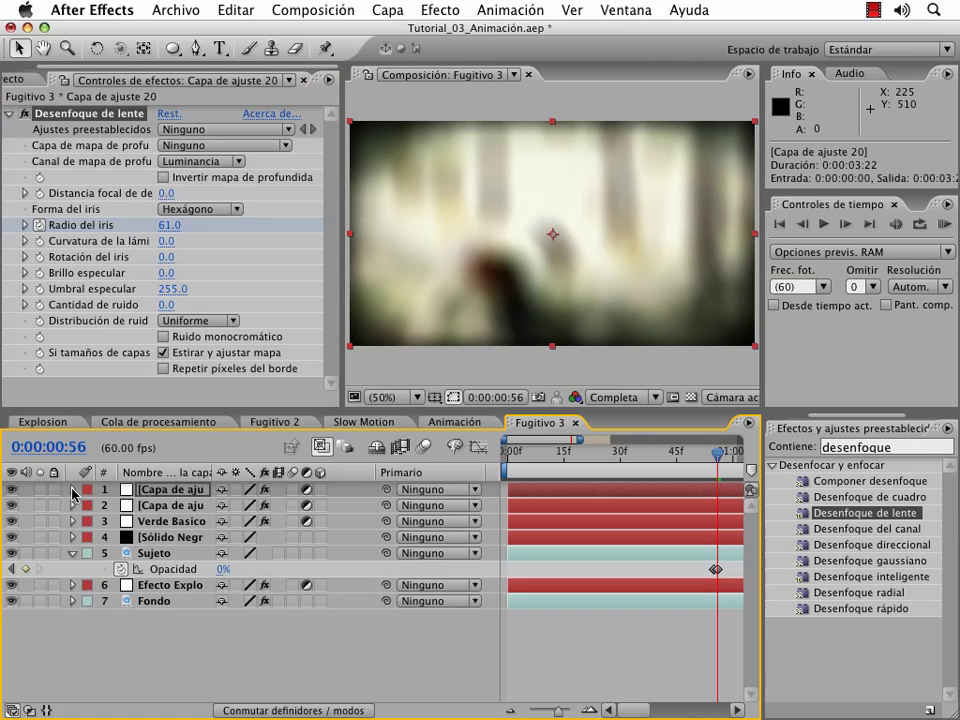
left_click(185, 509)
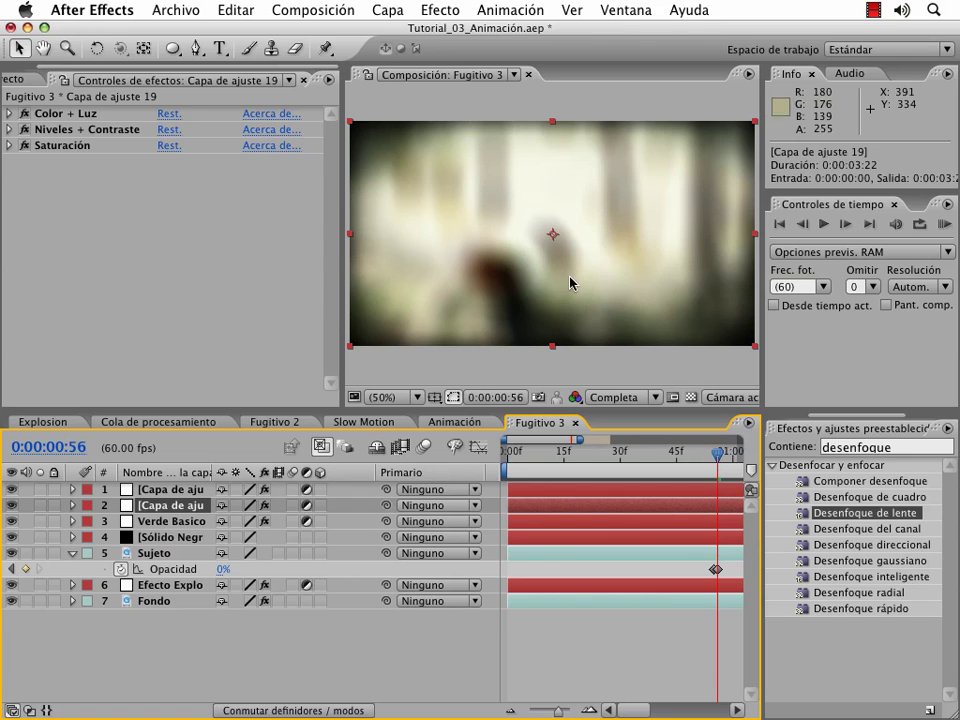
left_click(162, 558)
left_click(710, 463)
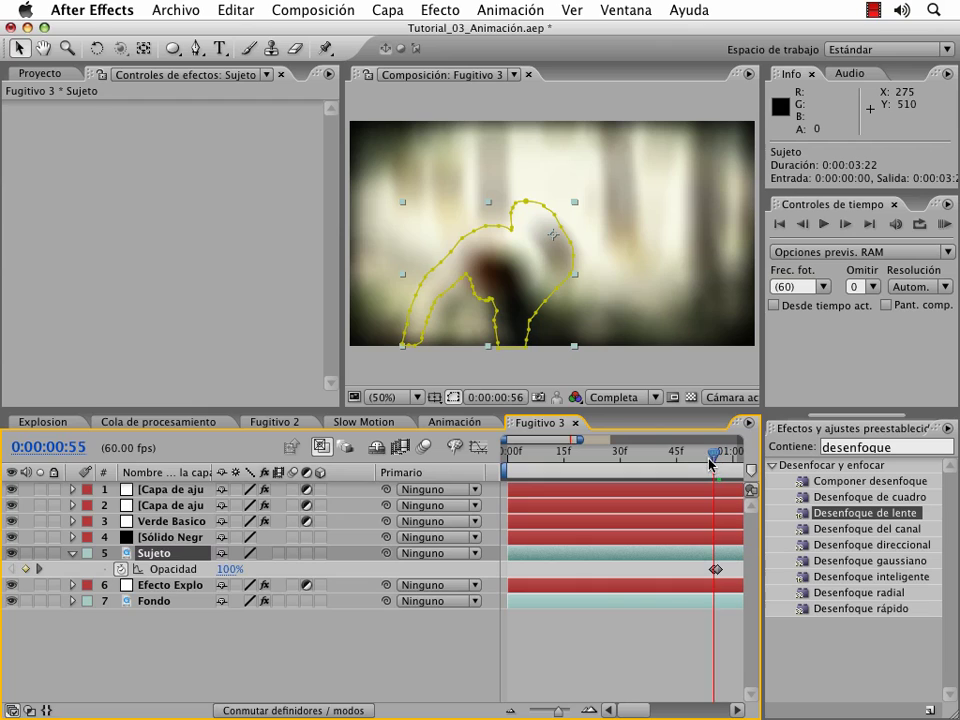
left_click_drag(710, 463, 695, 455)
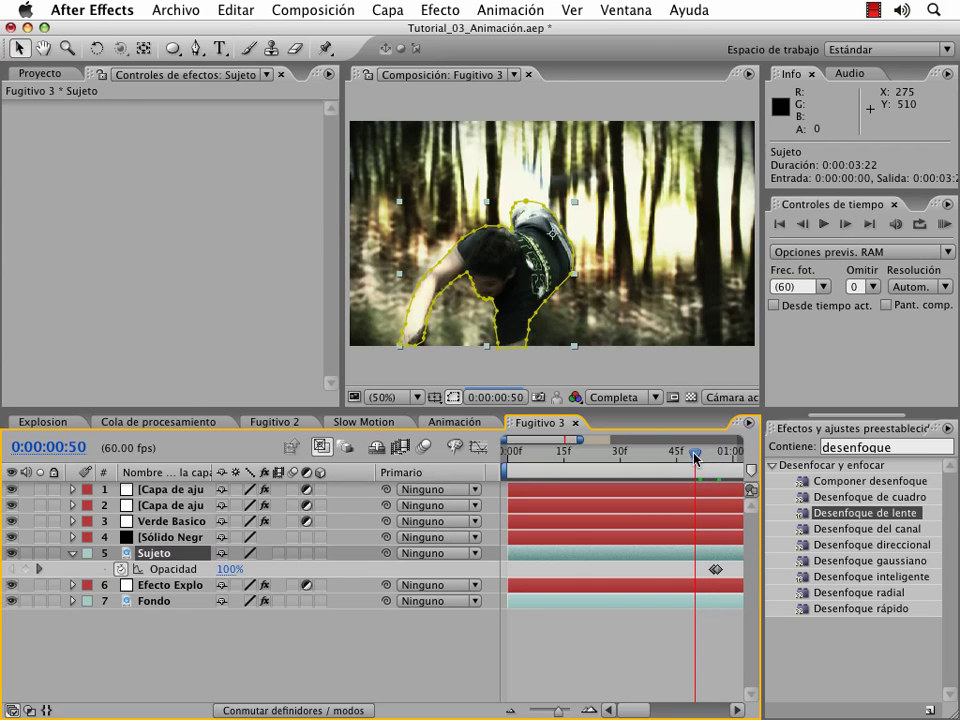
left_click(678, 605)
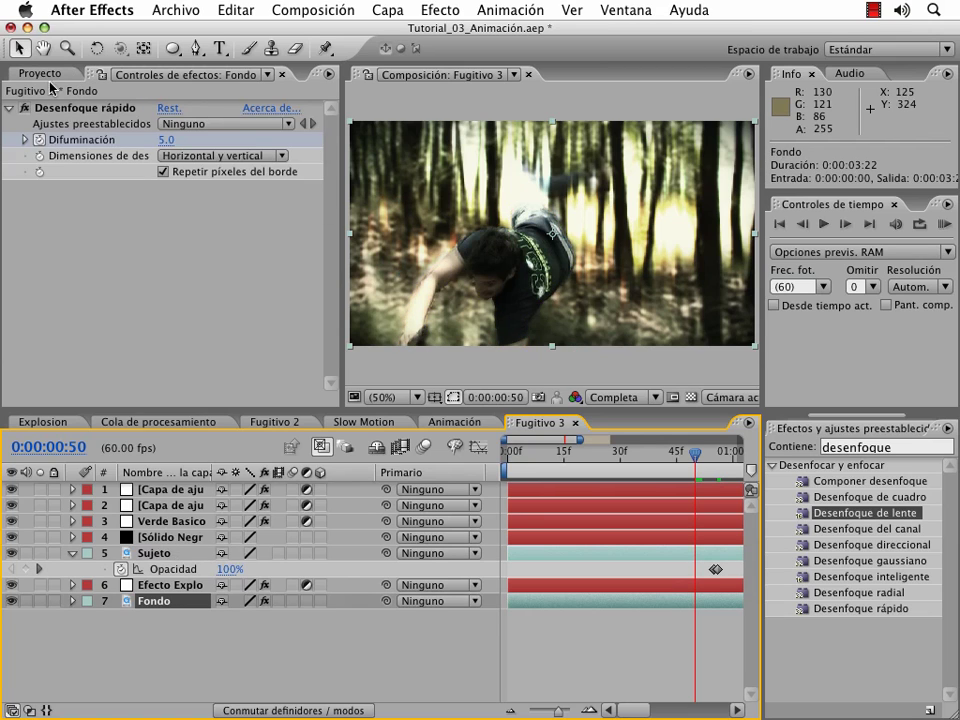
Apply a Curvas effect to the Fondo layer and move to frame 52 with its keyframes shown
left_click(388, 10)
mouse_move(440, 10)
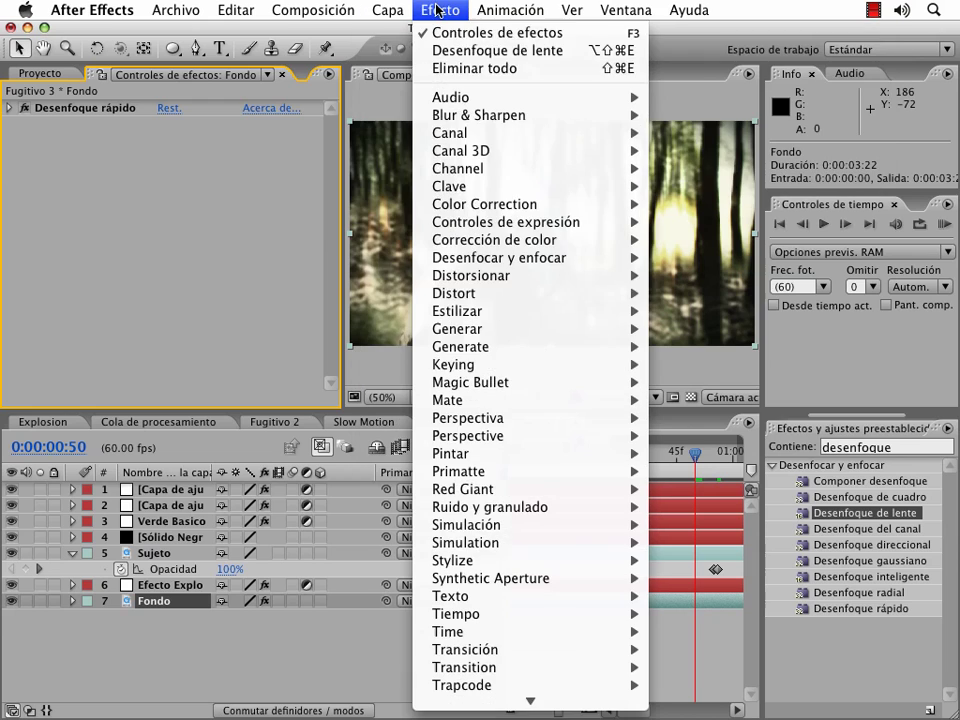
mouse_move(530, 240)
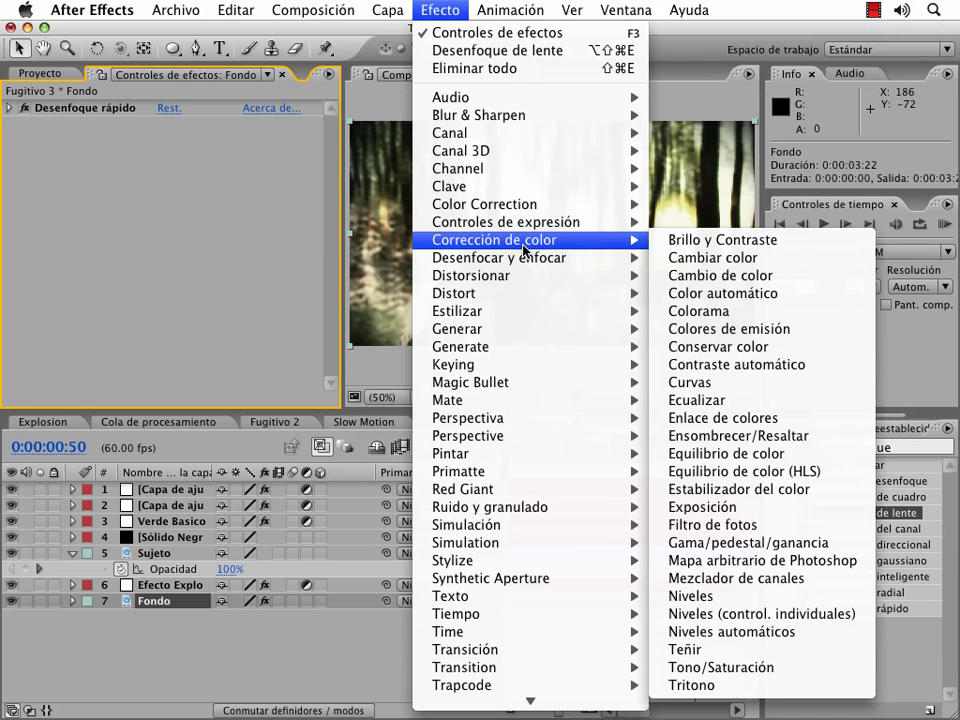
left_click(724, 385)
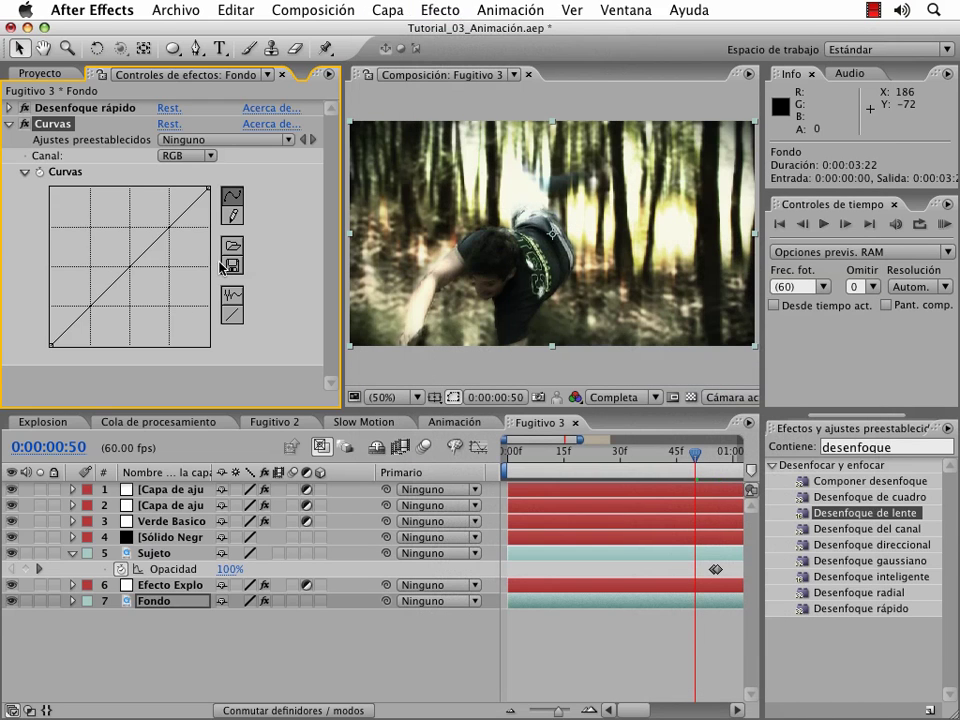
left_click(205, 603)
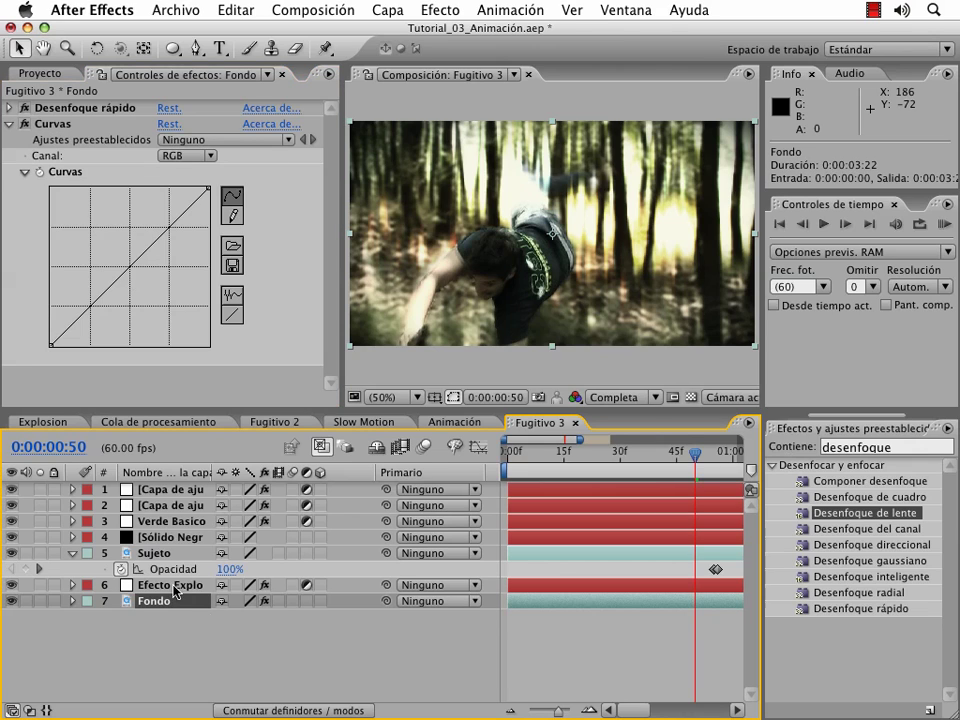
left_click(55, 186)
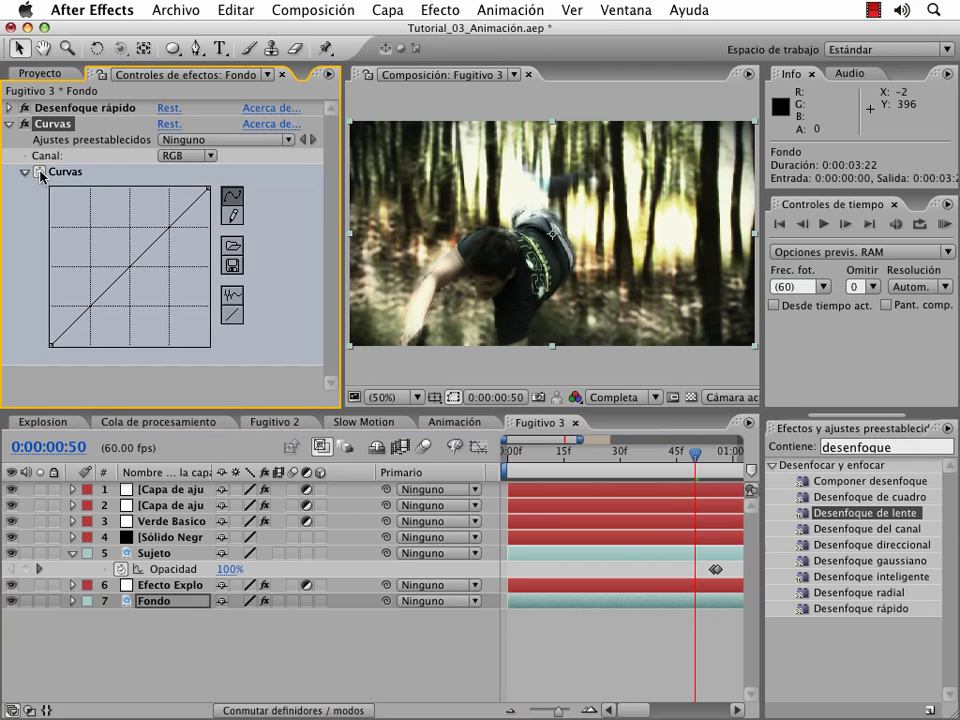
key("u")
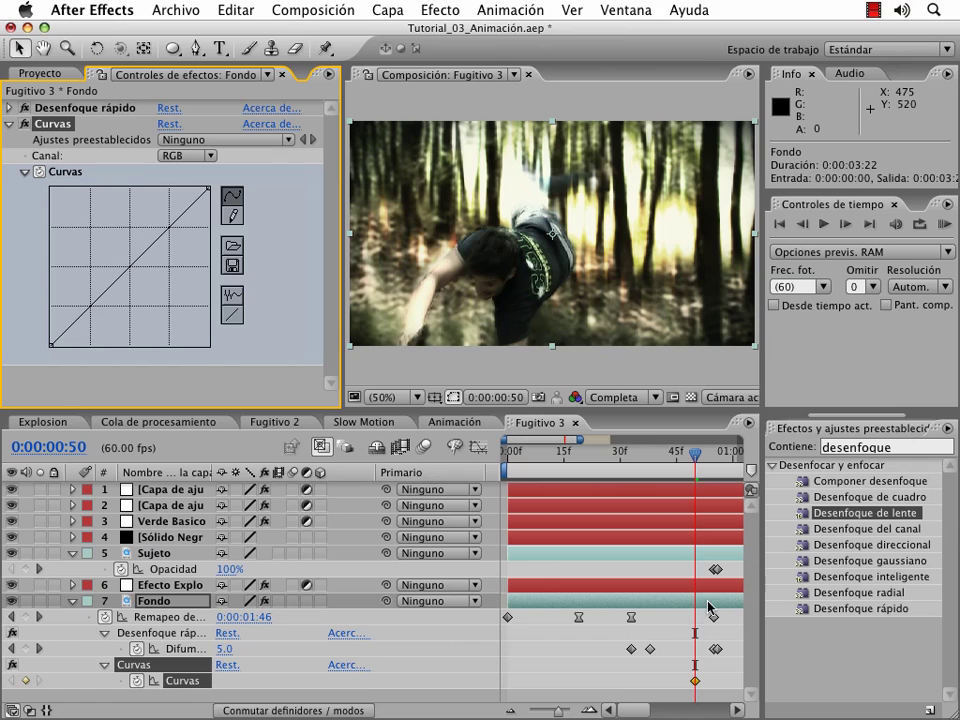
left_click_drag(697, 462, 703, 462)
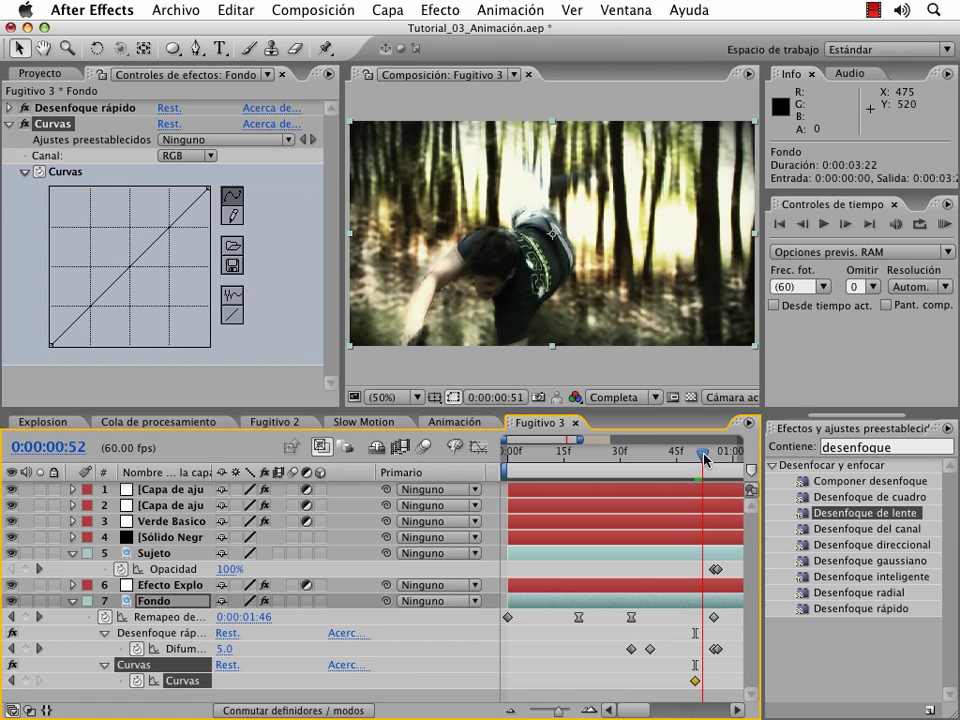
Lift the Rojo curve for warmth and add points to the Verde and Azul curves, then compare frames 55 and 48
left_click(178, 155)
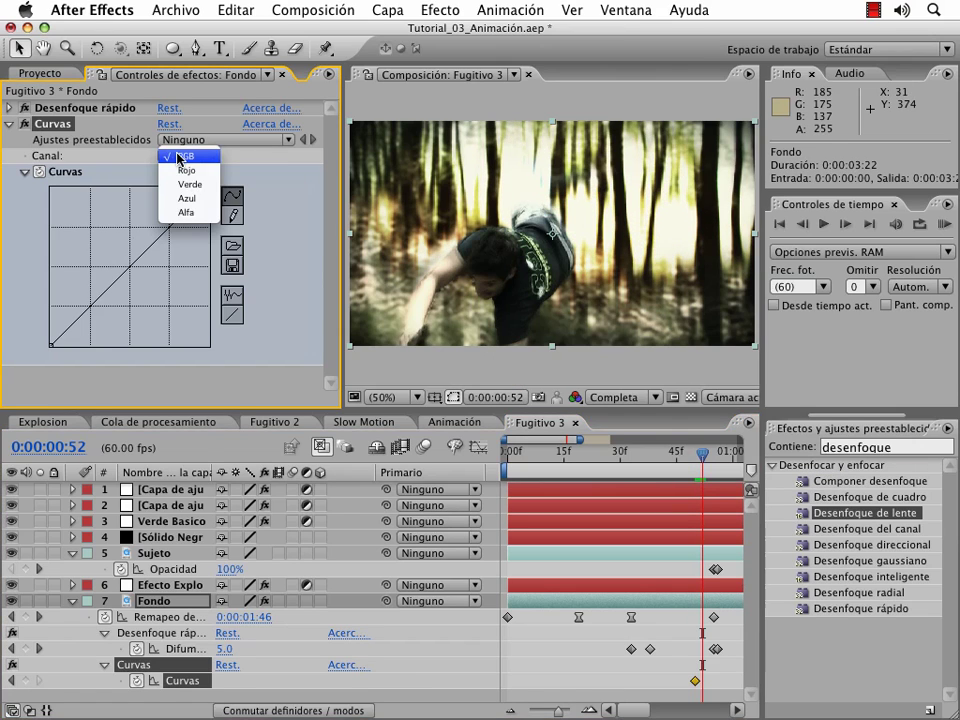
left_click(186, 171)
left_click_drag(102, 276, 98, 285)
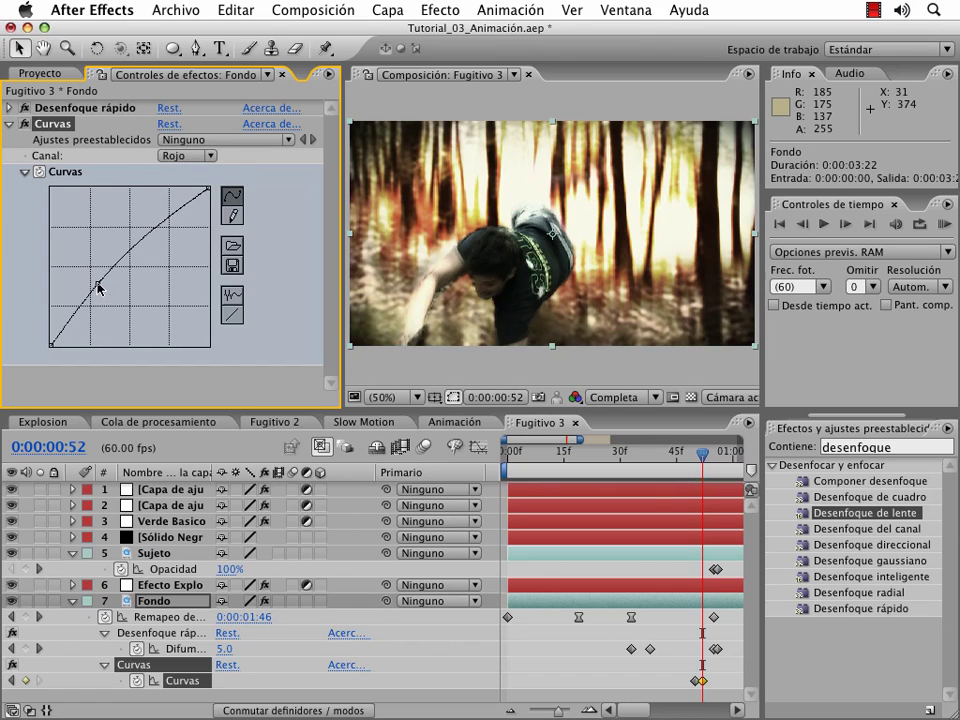
left_click(186, 155)
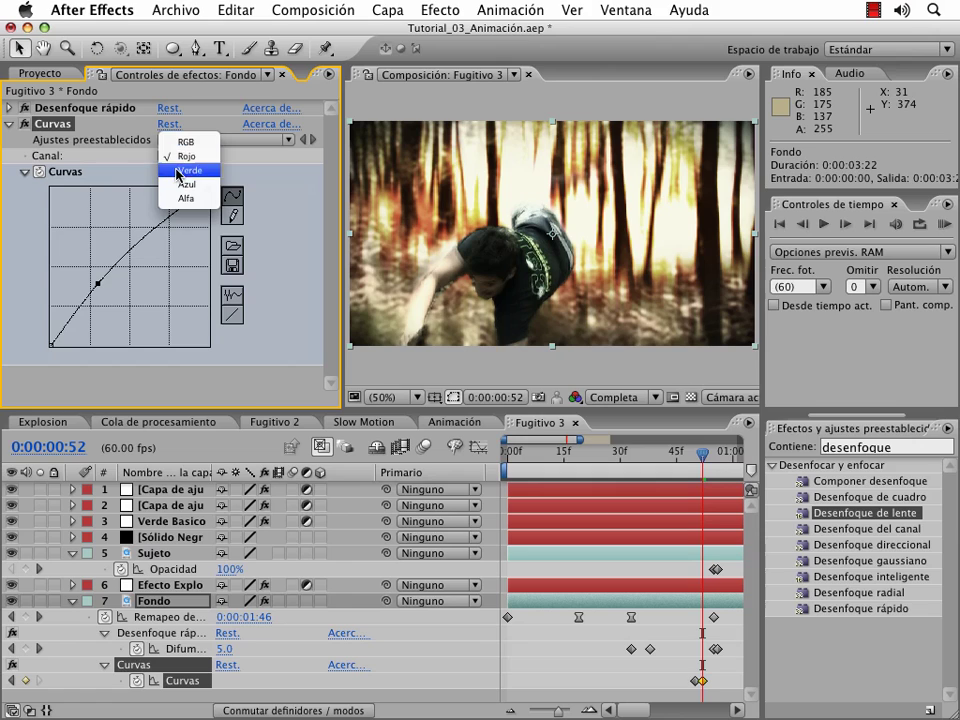
left_click(186, 170)
left_click(99, 306)
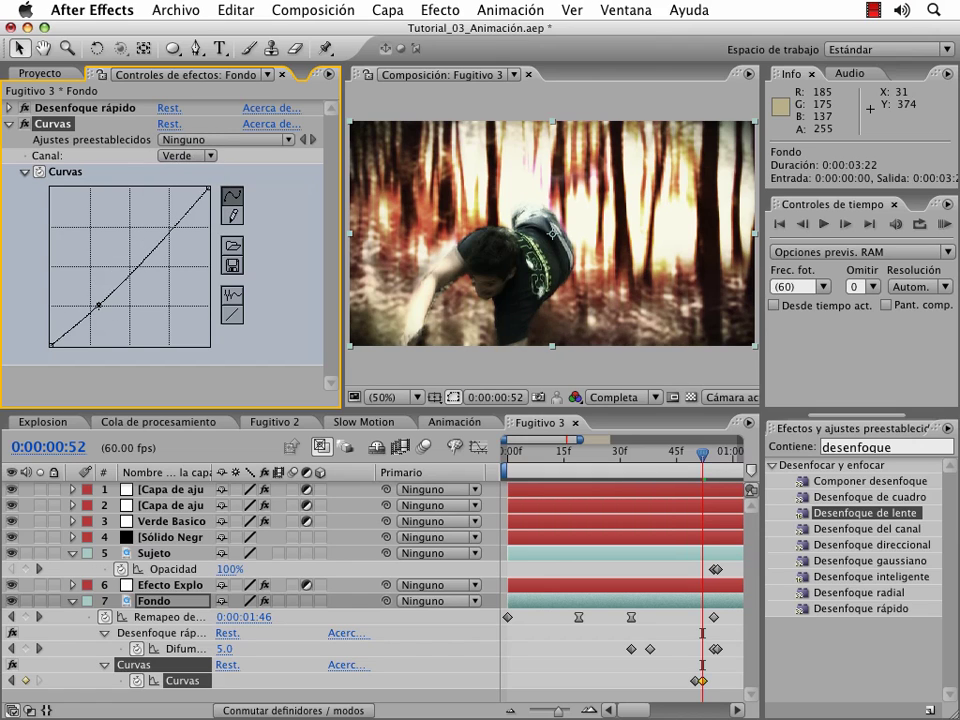
left_click(172, 160)
left_click(182, 170)
left_click(100, 303)
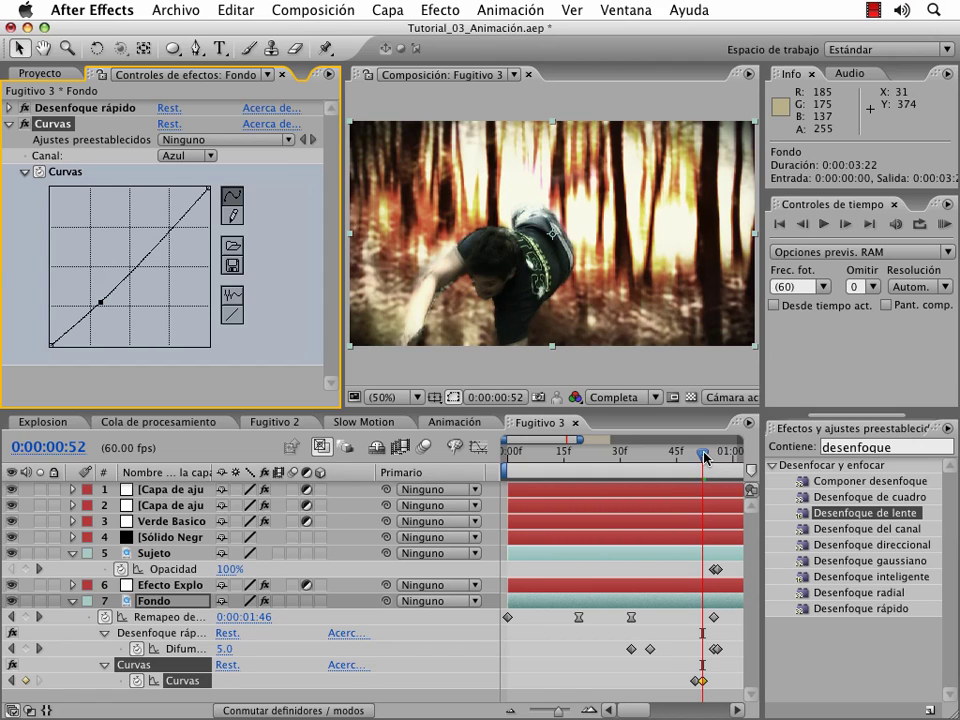
mouse_move(704, 457)
left_mouse_down()
mouse_move(716, 455)
mouse_move(695, 456)
left_mouse_up()
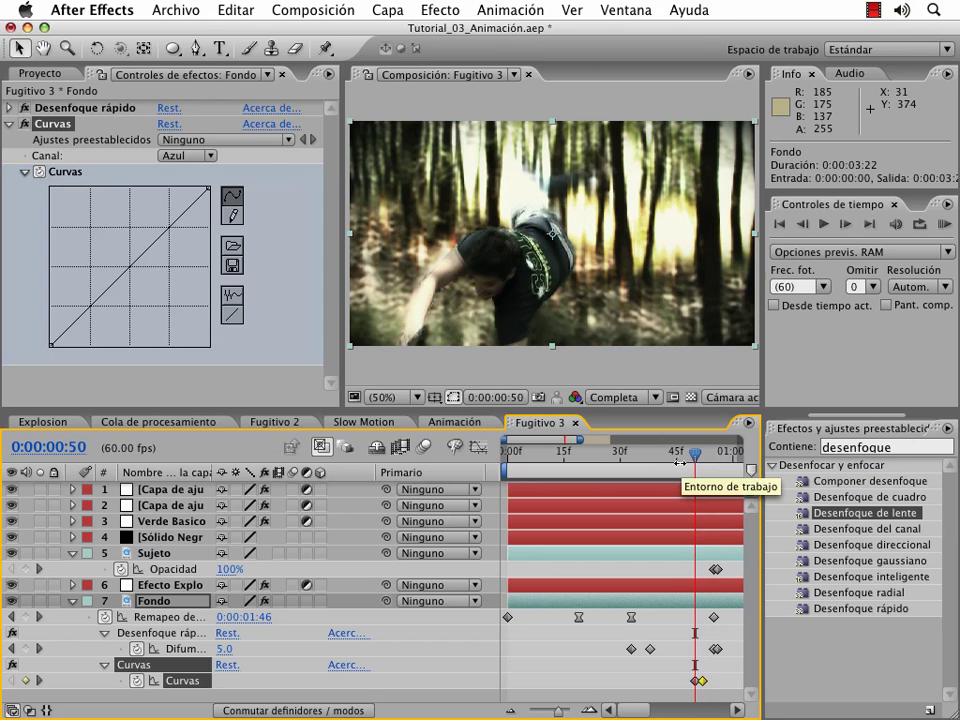
left_click(688, 457)
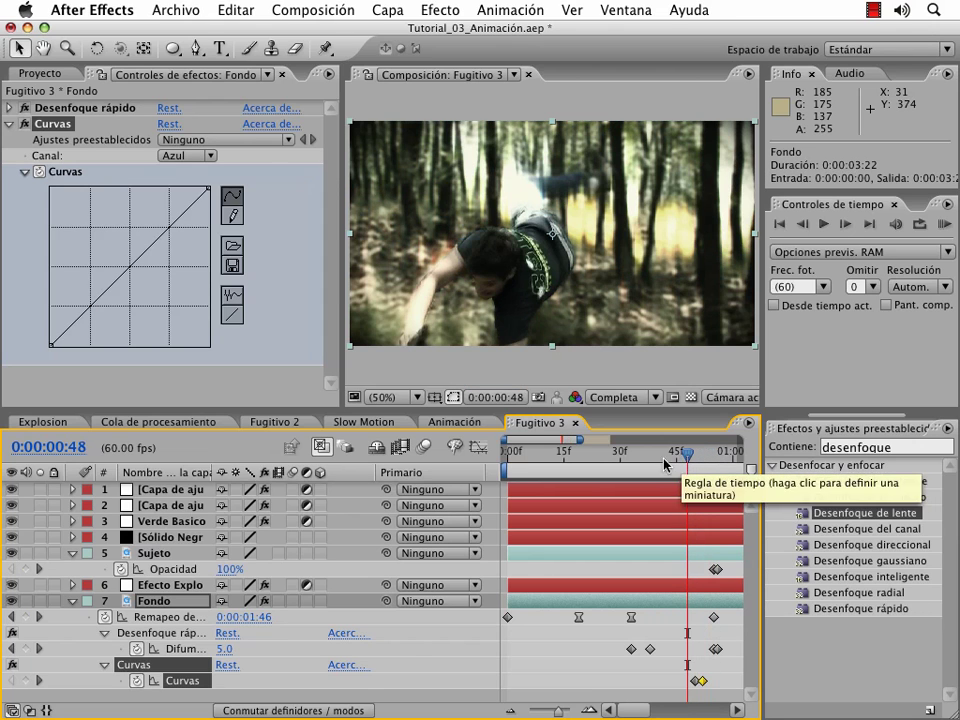
left_click(944, 225)
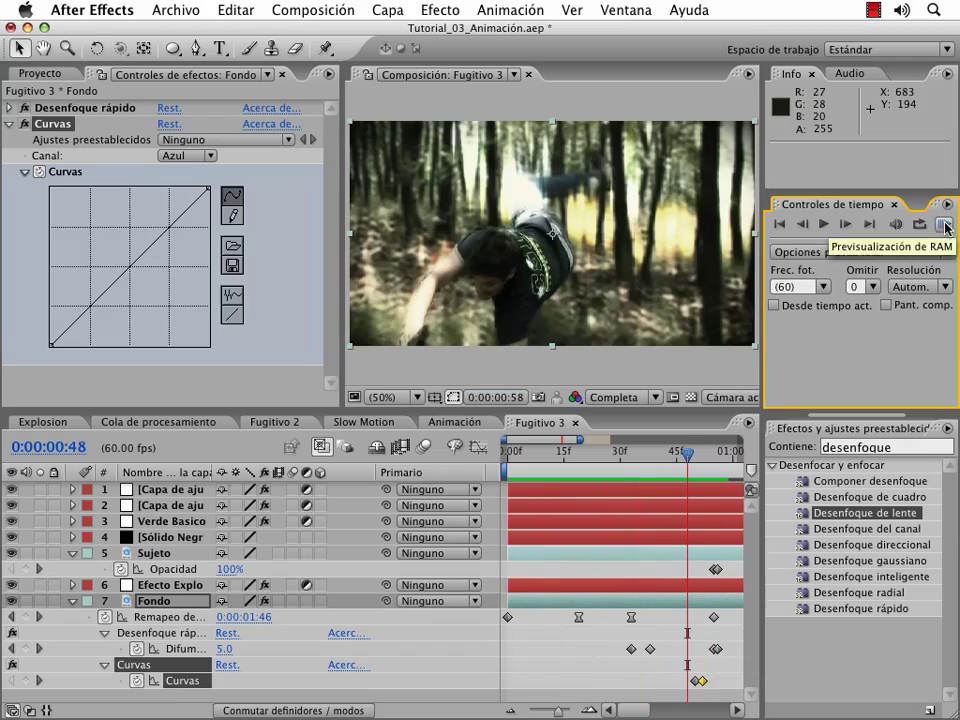
key("space")
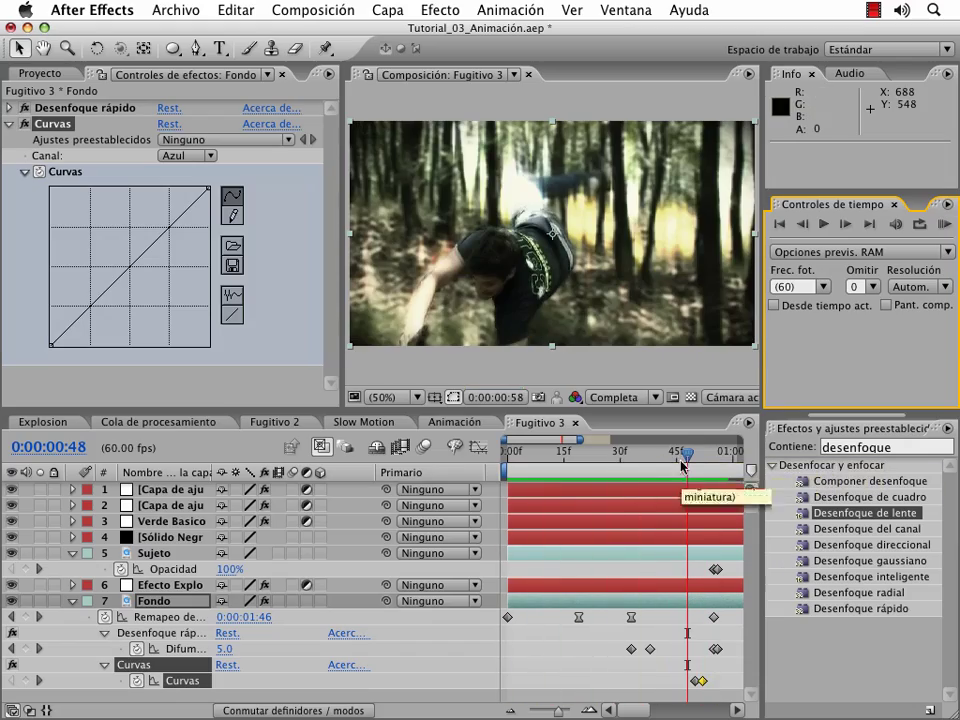
left_click(25, 422)
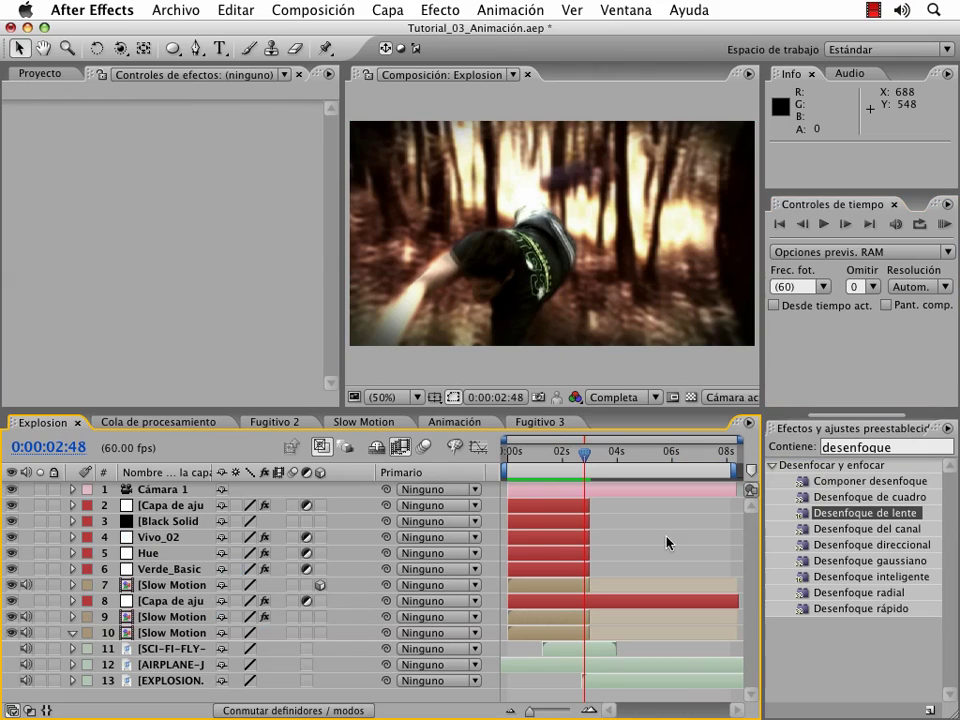
left_click(940, 226)
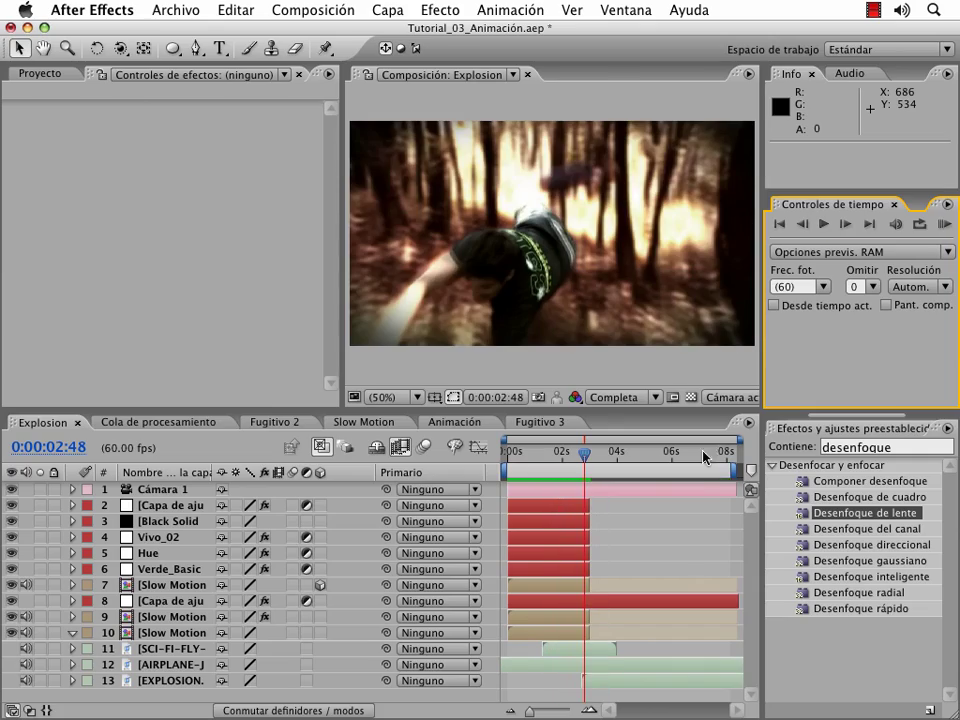
left_click(527, 458)
mouse_move(527, 458)
left_mouse_down()
mouse_move(540, 459)
mouse_move(522, 458)
left_mouse_up()
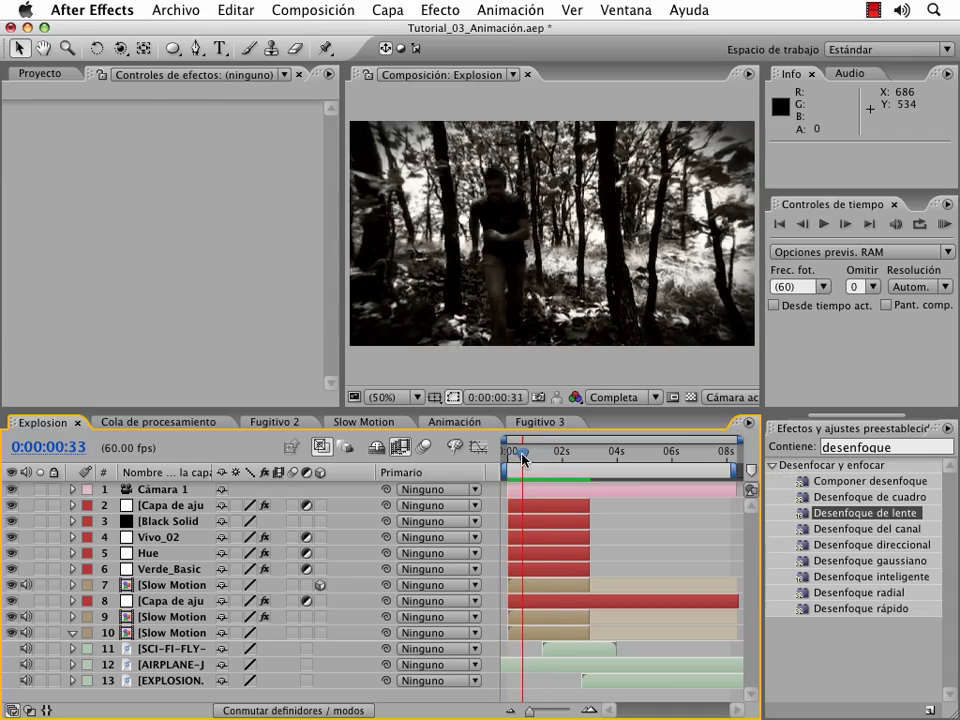
left_click(536, 422)
left_click_drag(632, 456, 507, 463)
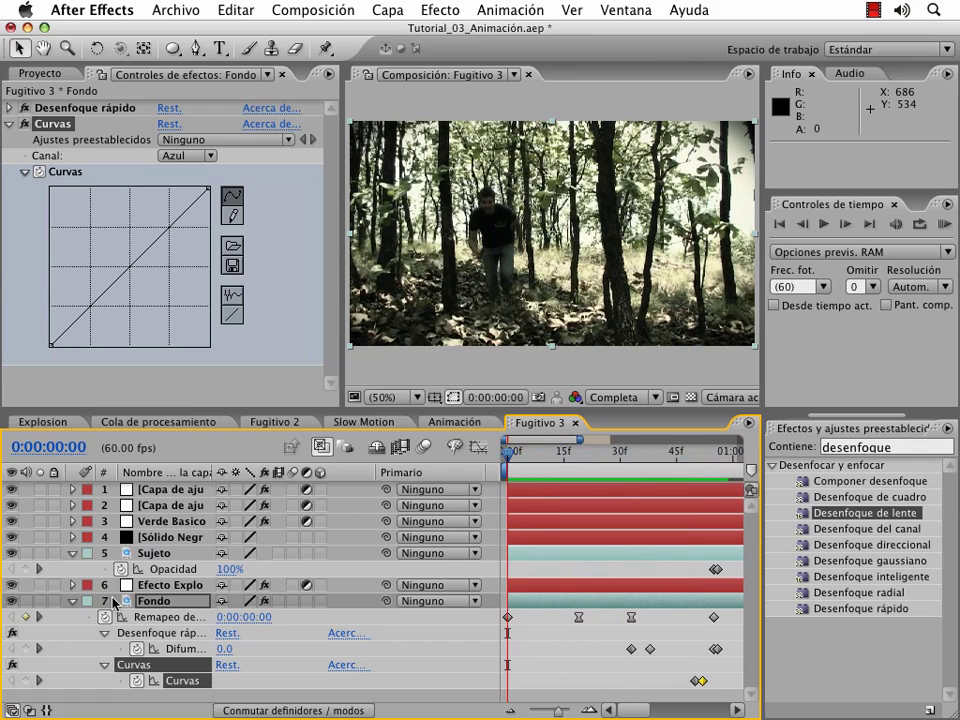
Collapse the Fondo and Sujeto layers and the lens blur settings, and select the top adjustment layer
left_click(73, 601)
left_click(71, 553)
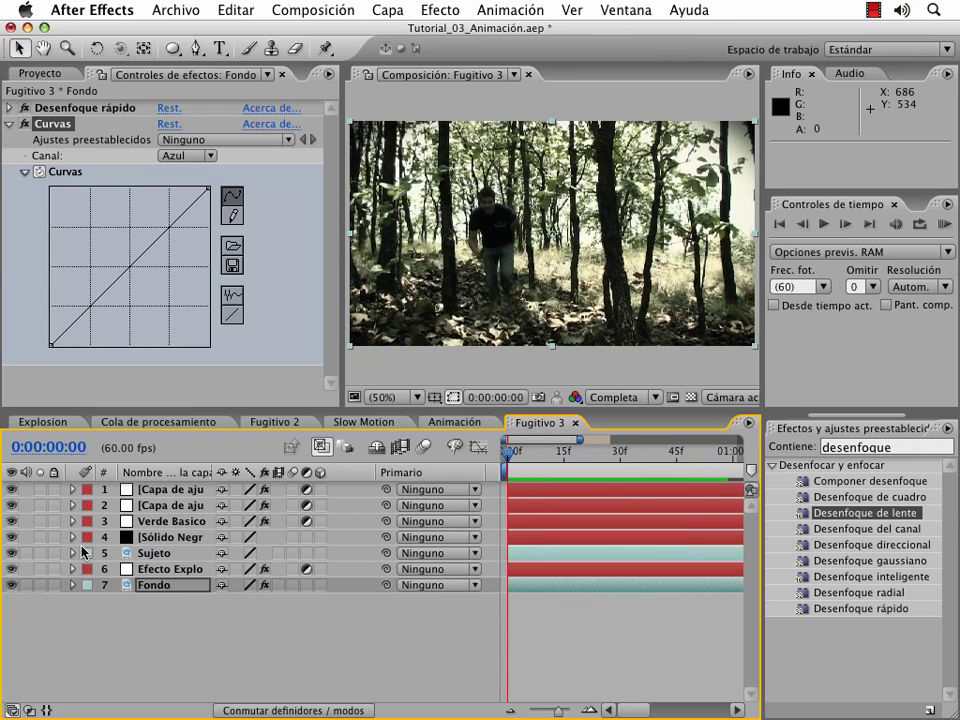
left_click(184, 491)
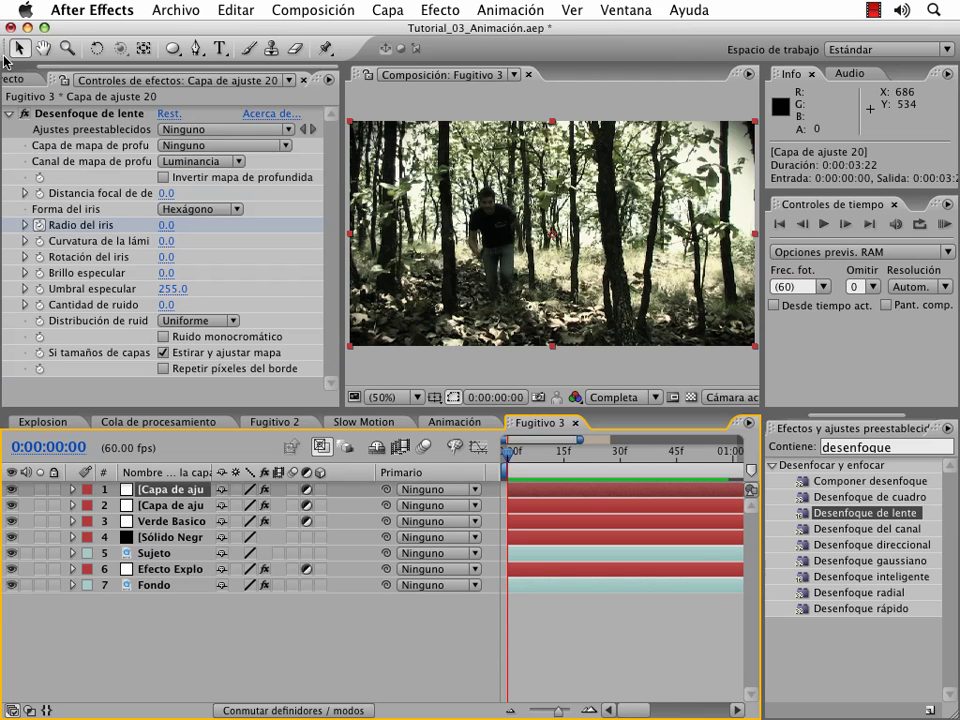
left_click(9, 116)
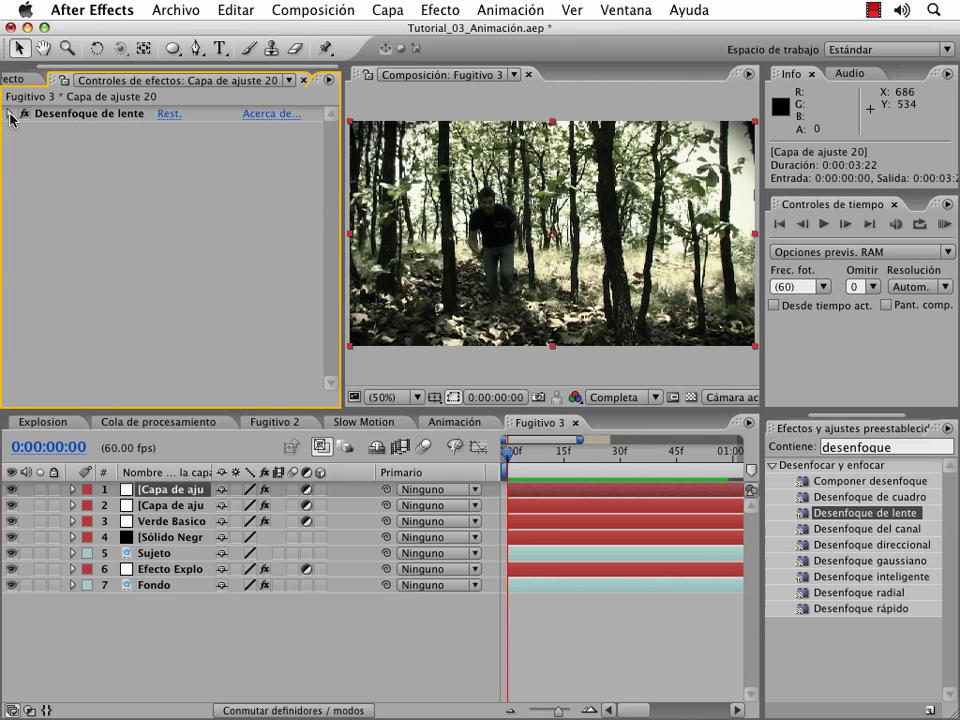
left_click(434, 9)
left_click(438, 10)
left_click(619, 489)
key("t")
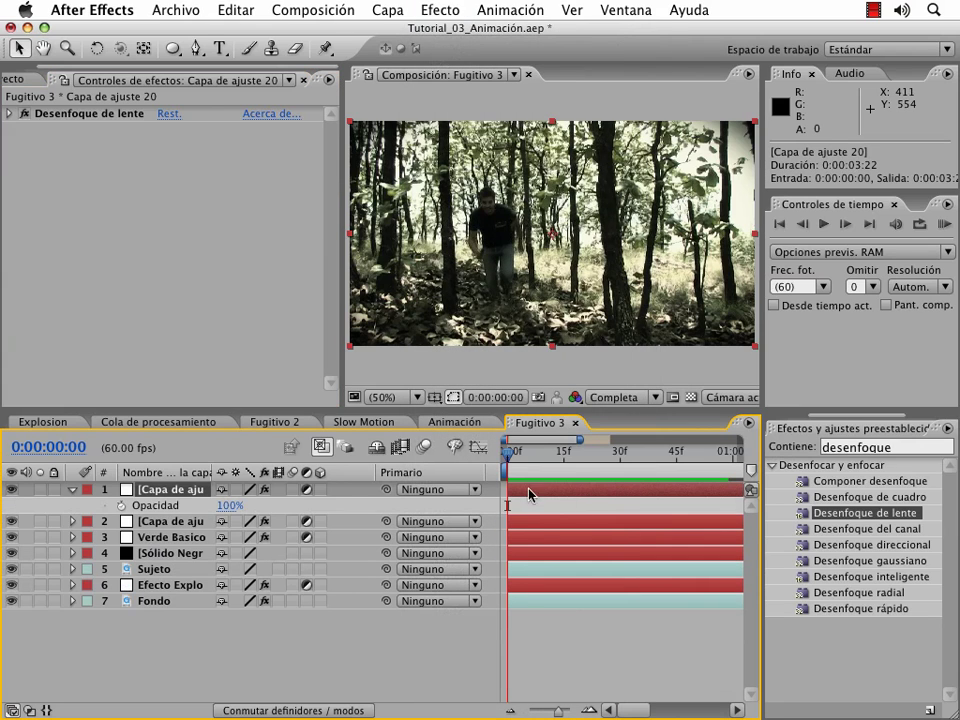
key("t")
Add Tono/Saturación to the adjustment layer and move its starting keyframe to about frame 15
left_click(430, 10)
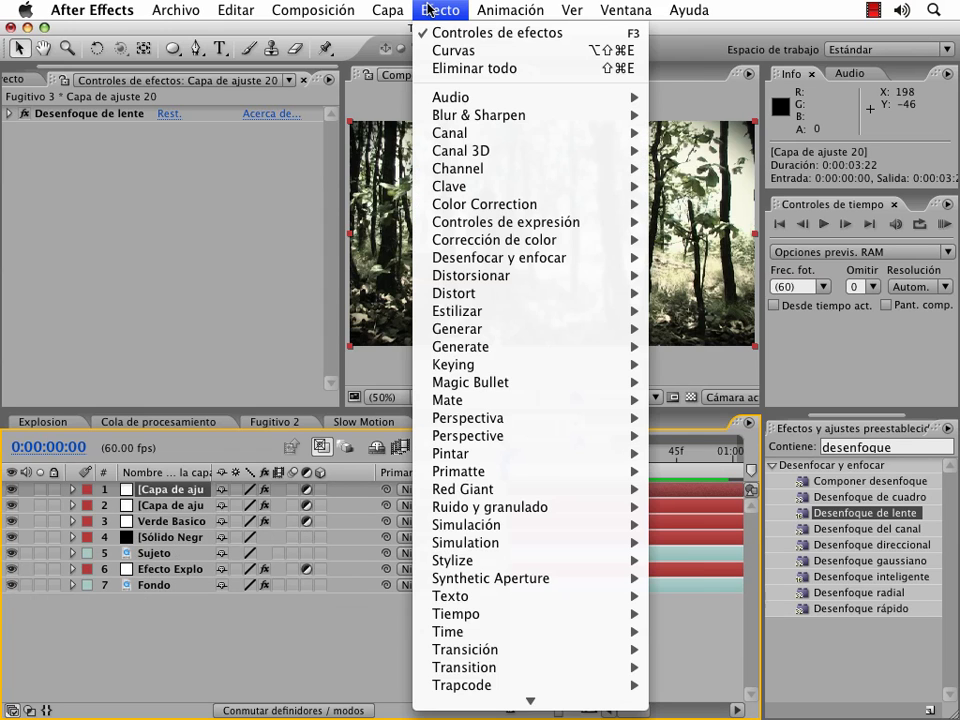
mouse_move(553, 241)
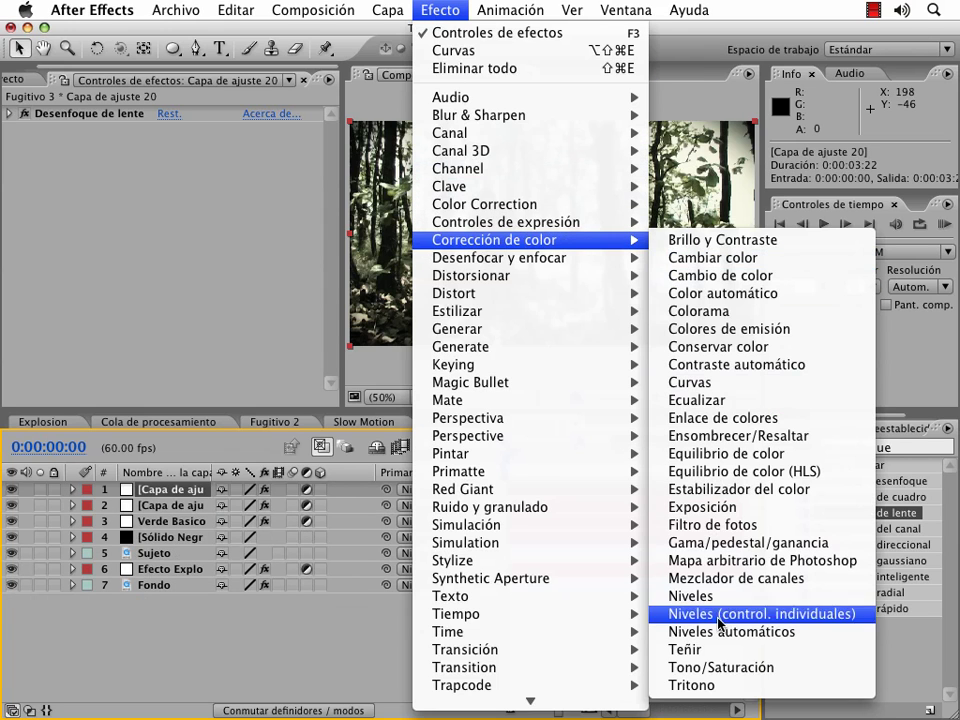
left_click(718, 668)
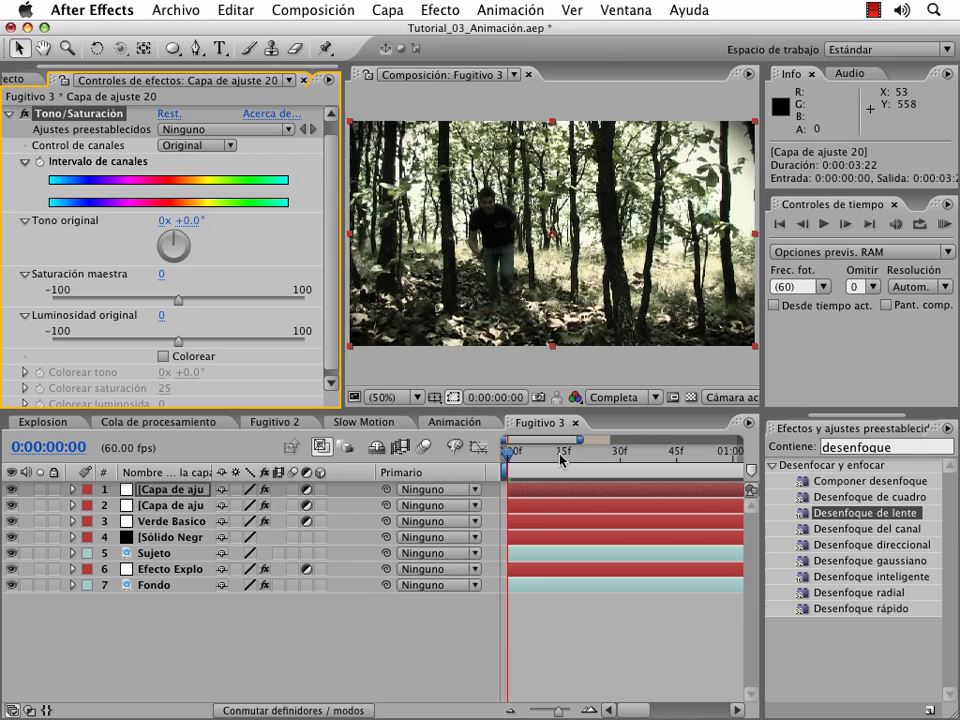
left_click(41, 172)
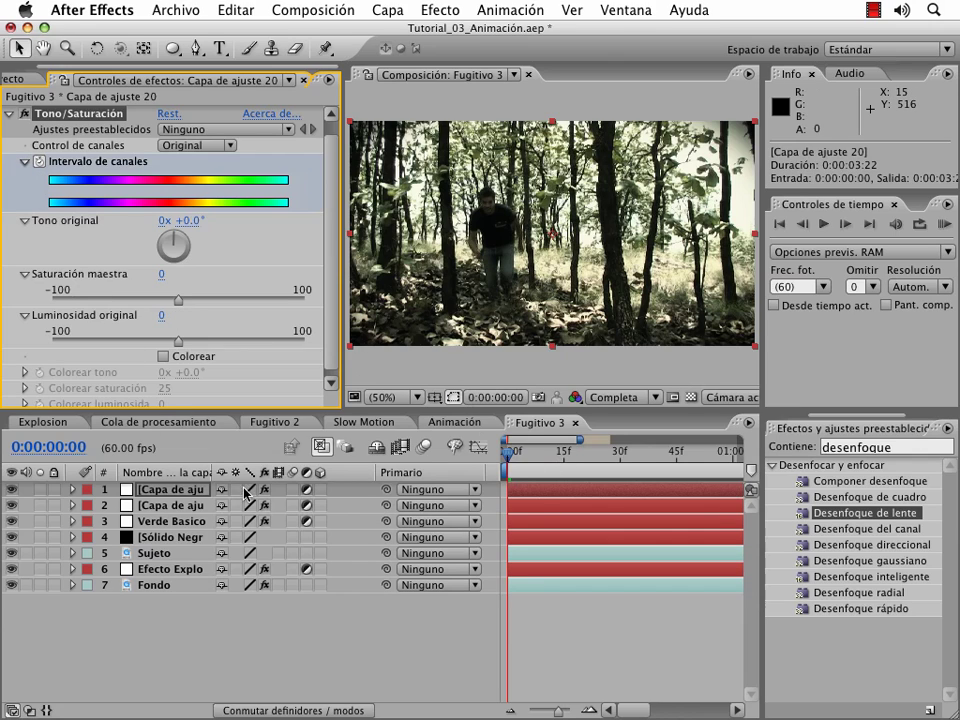
left_click(521, 491)
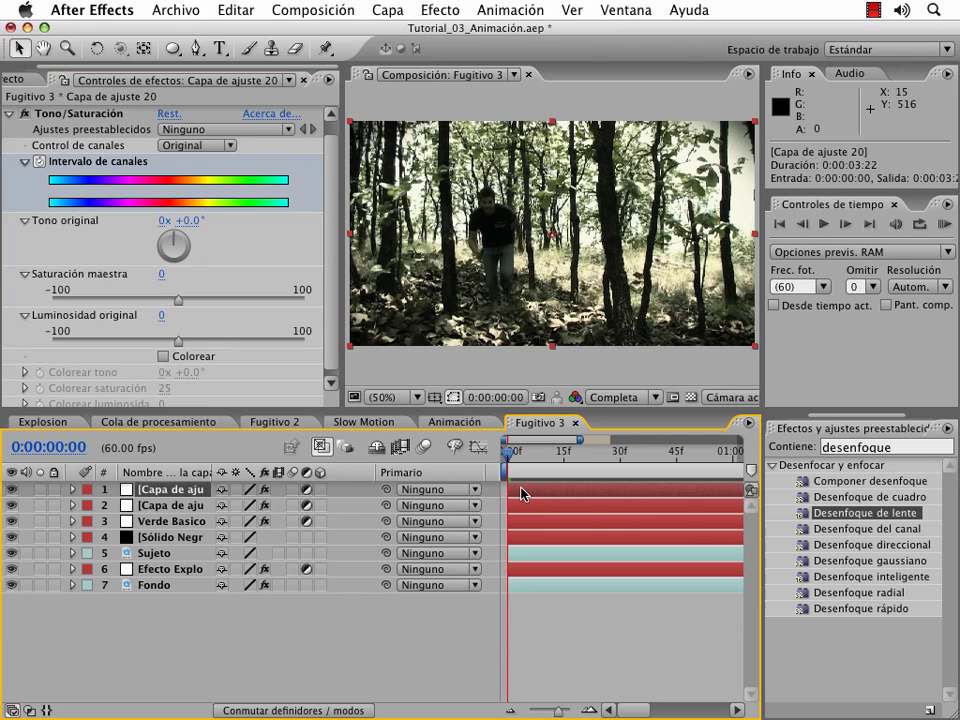
key("u")
left_click(507, 553)
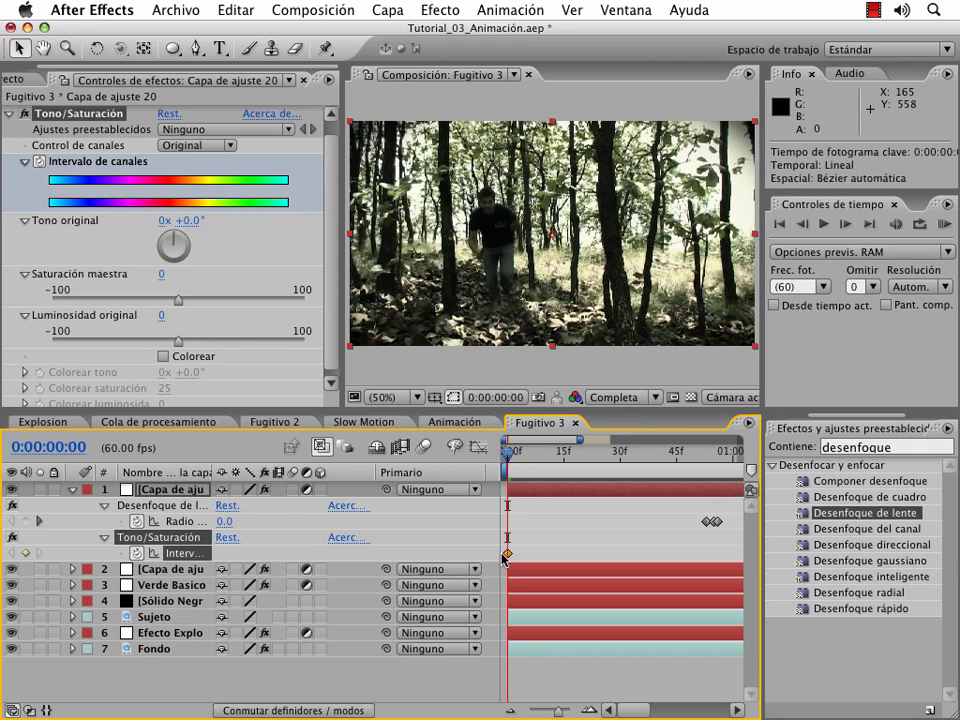
left_click_drag(507, 553, 567, 554)
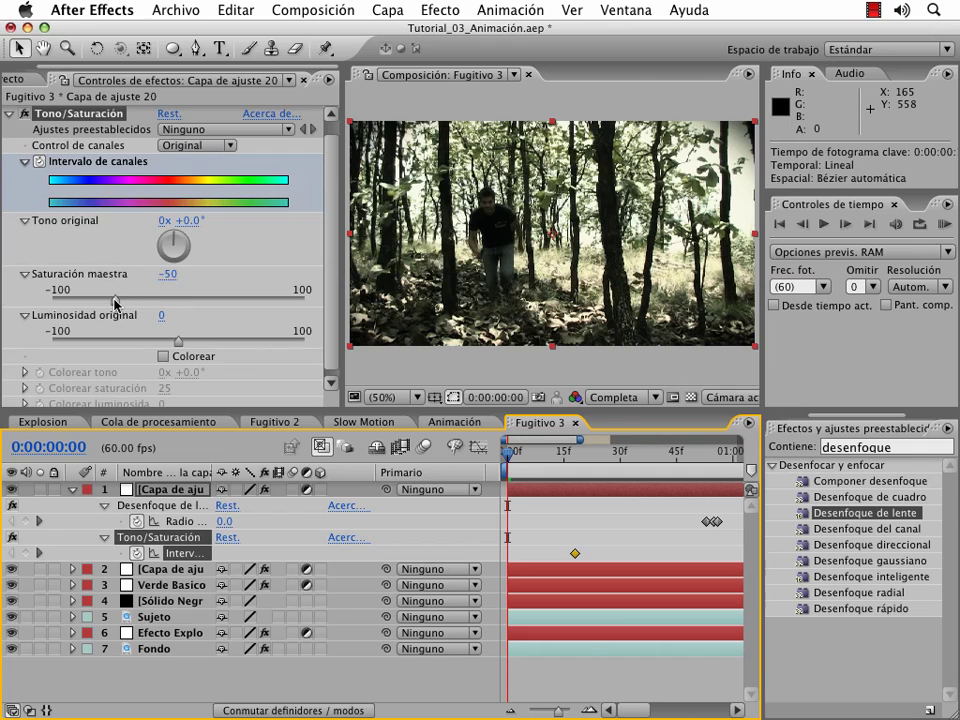
Set master saturation to -76 at frame 0 and preview the saturation returning to normal
mouse_move(178, 299)
left_mouse_down()
mouse_move(73, 300)
mouse_move(83, 297)
left_mouse_up()
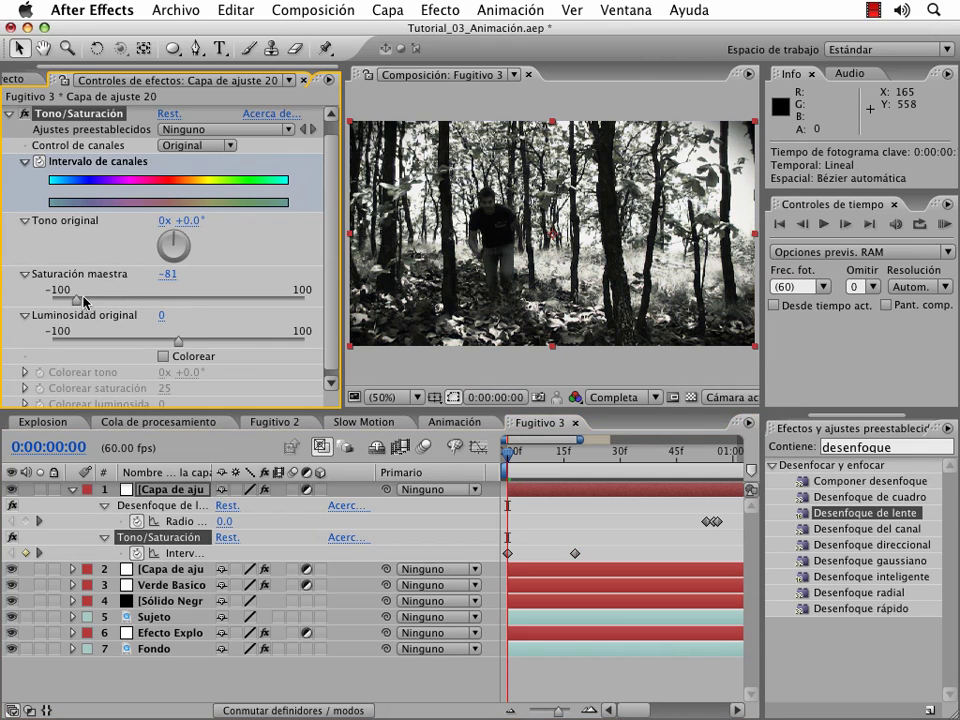
left_click(585, 525)
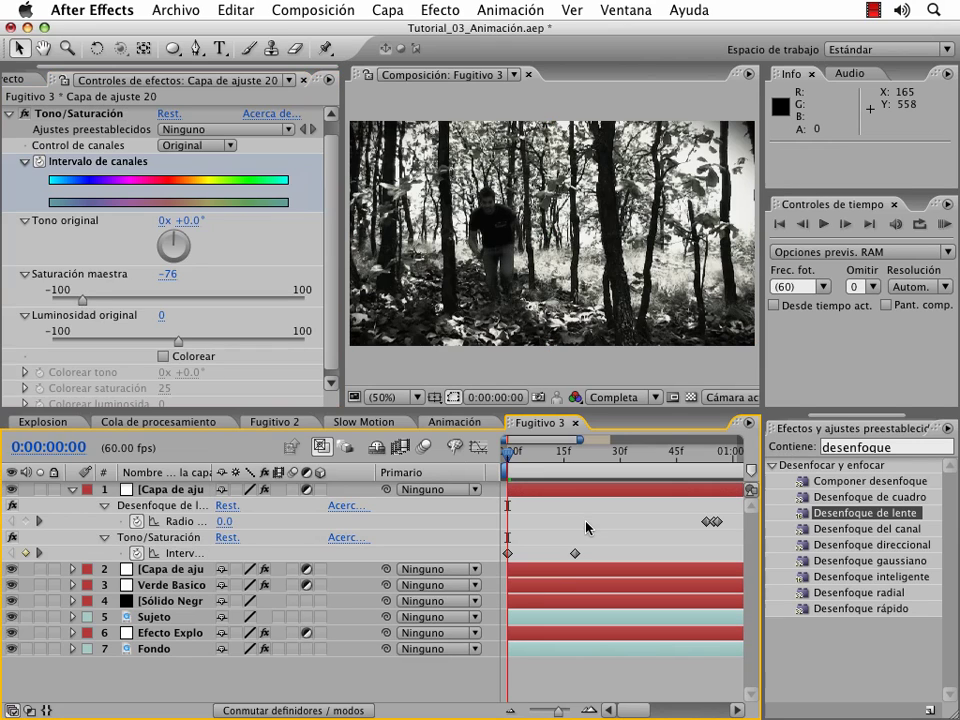
left_click(507, 553)
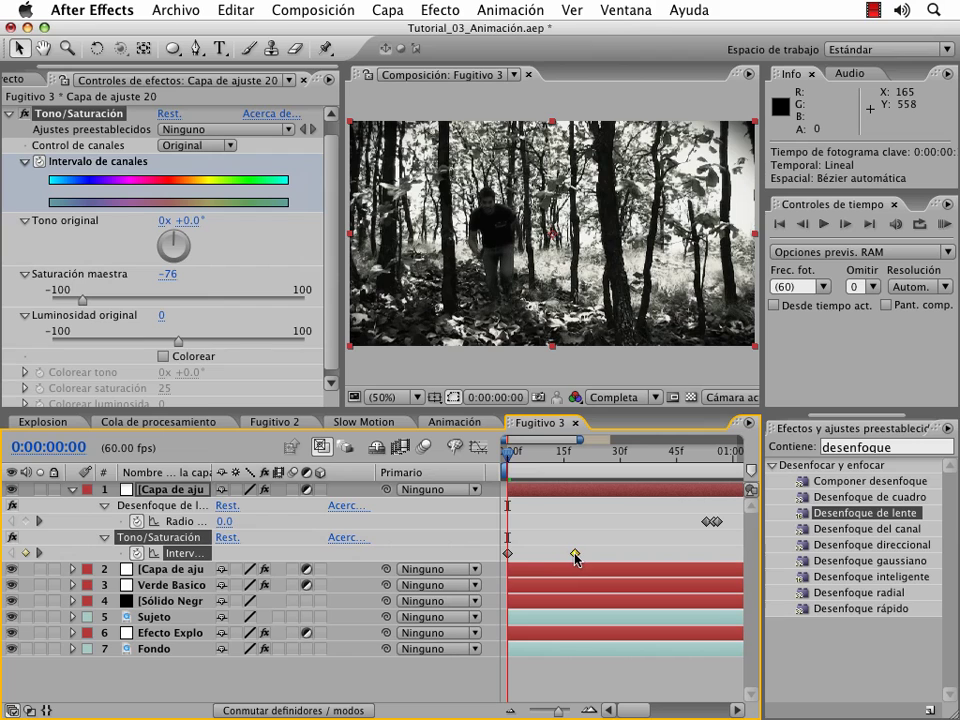
left_click(513, 455)
mouse_move(513, 455)
left_mouse_down()
mouse_move(560, 459)
mouse_move(537, 457)
left_mouse_up()
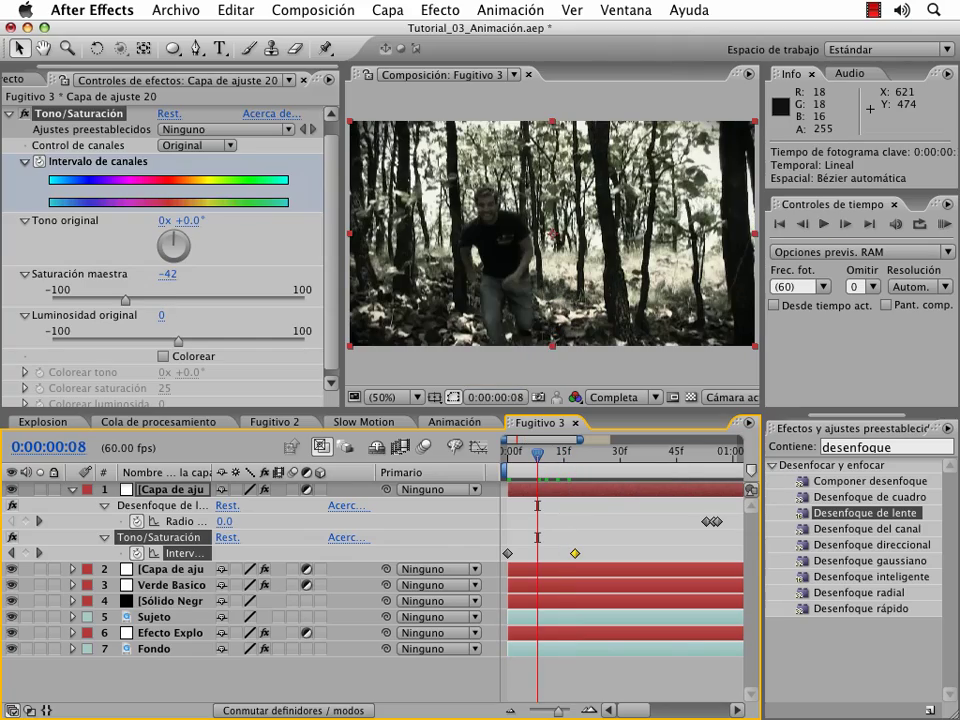
left_click(944, 226)
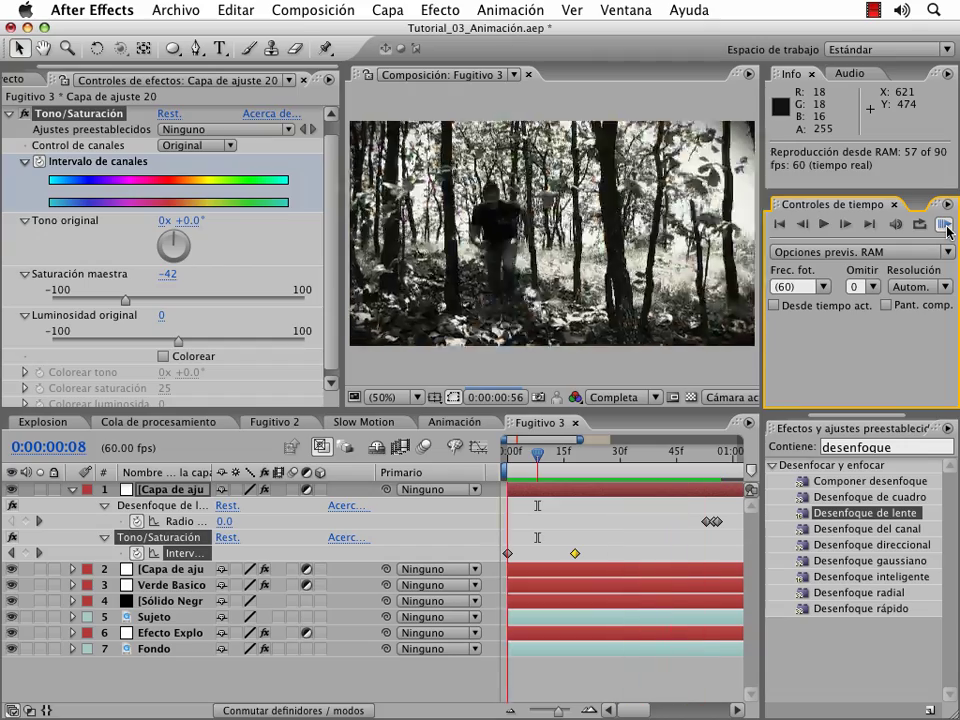
left_click(945, 224)
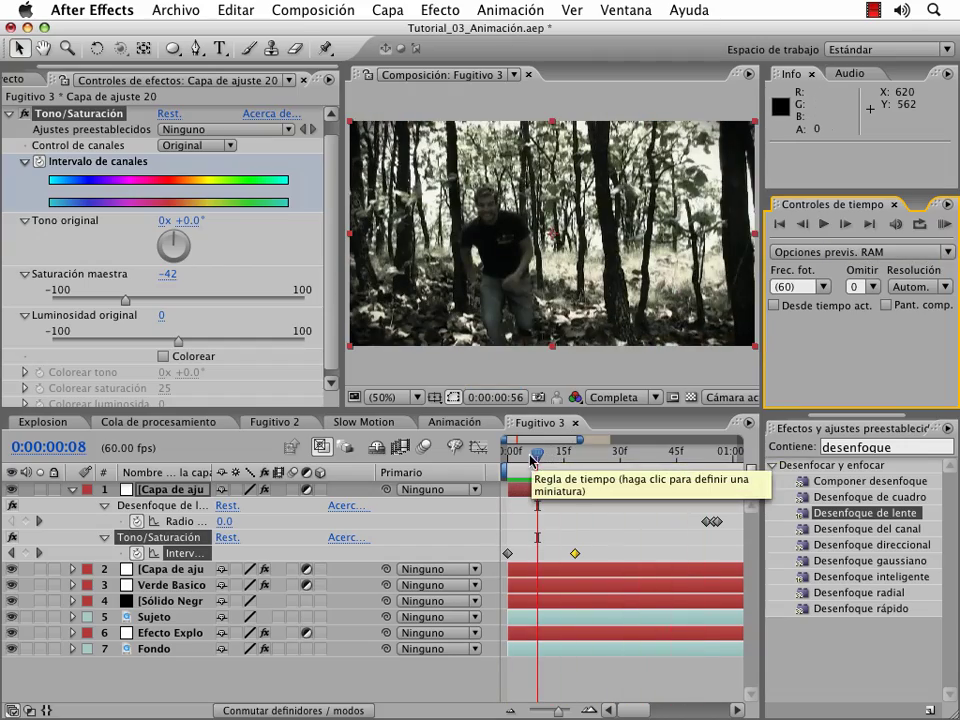
left_click(504, 456)
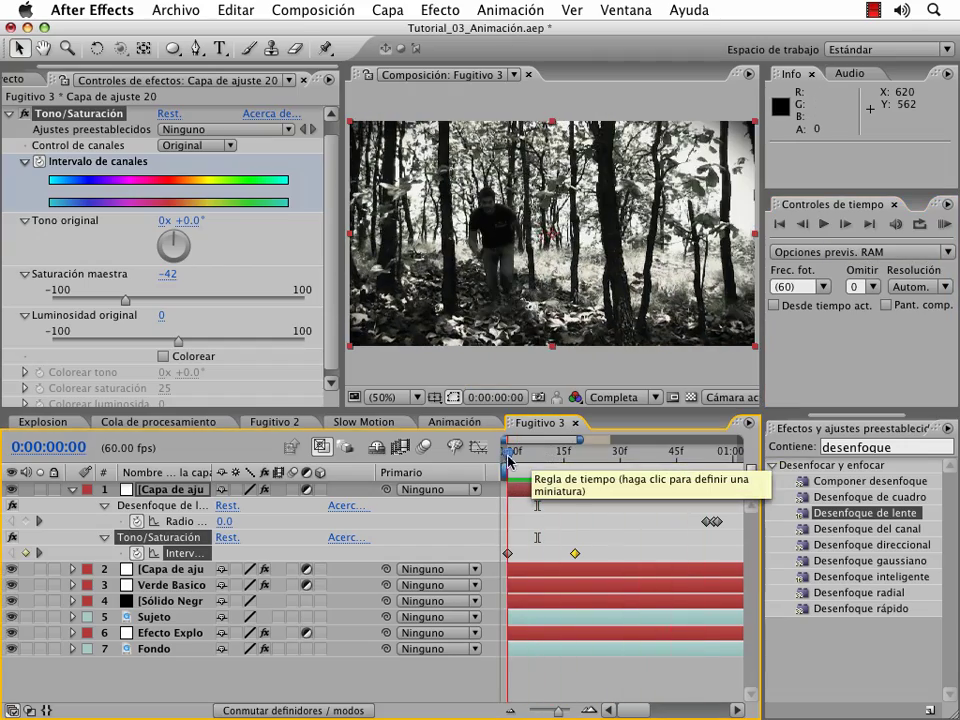
left_click_drag(509, 456, 716, 451)
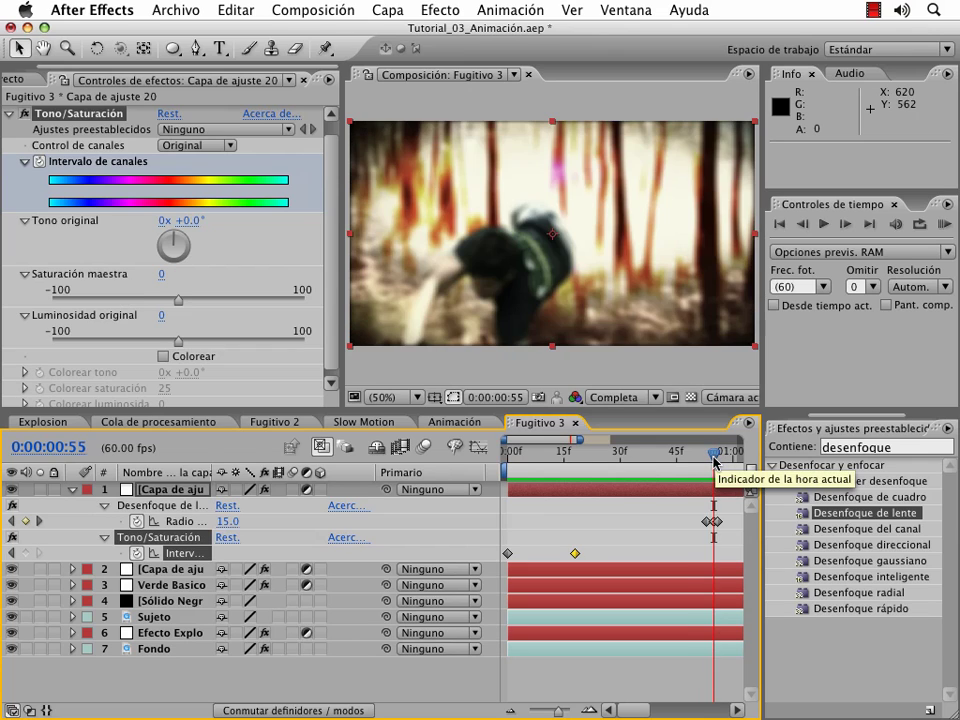
Split all seven layers at frame 57 and delete the later halves
left_click_drag(714, 459, 726, 458)
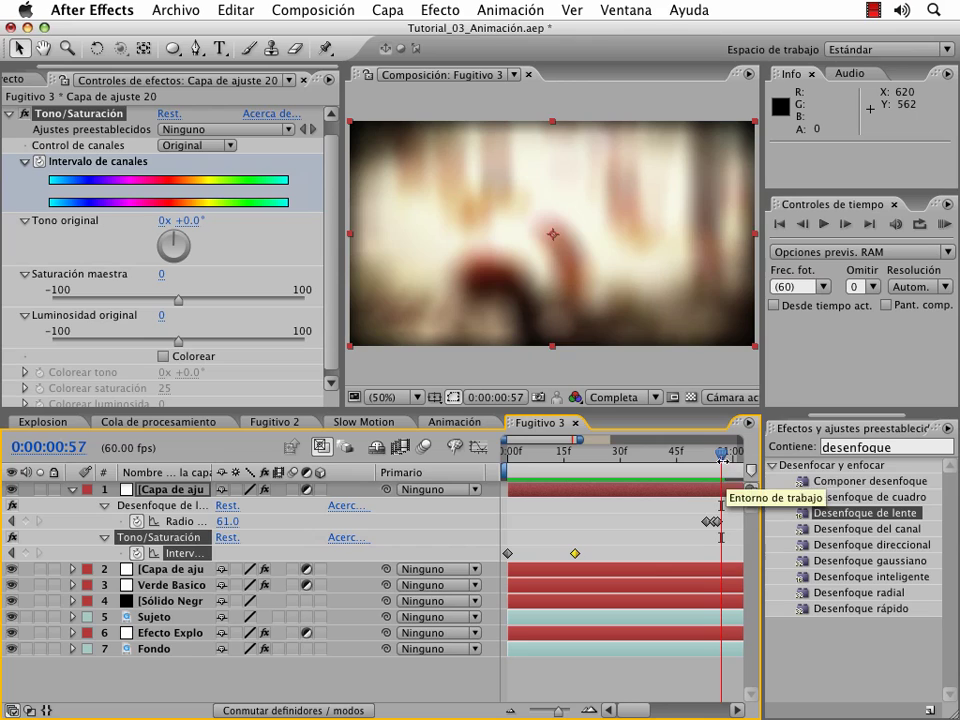
left_click_drag(722, 455, 725, 461)
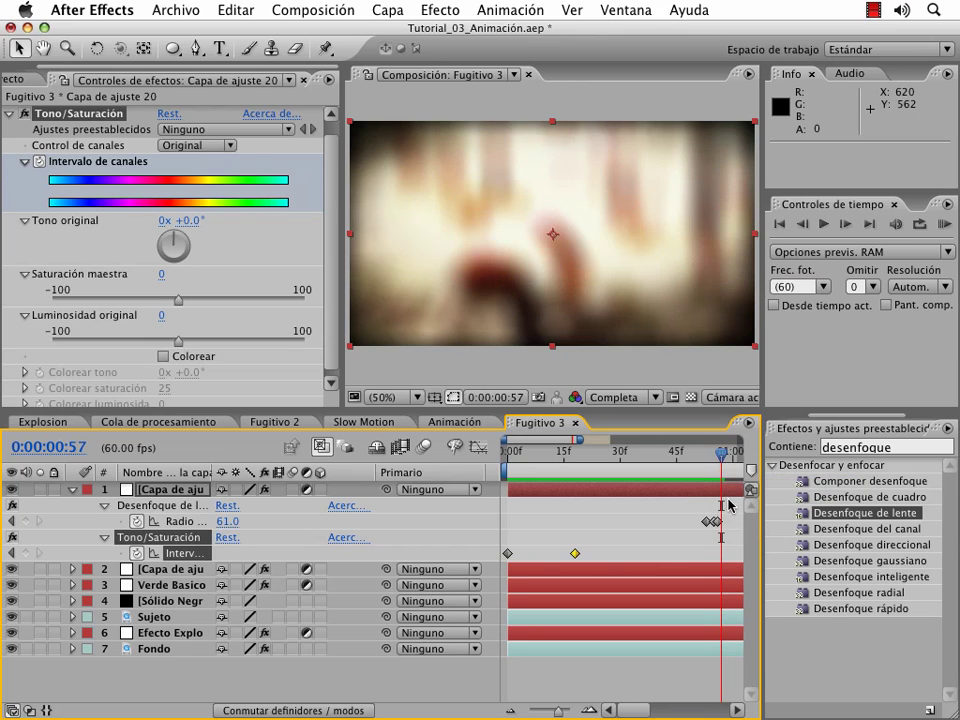
left_click(147, 492)
key("u")
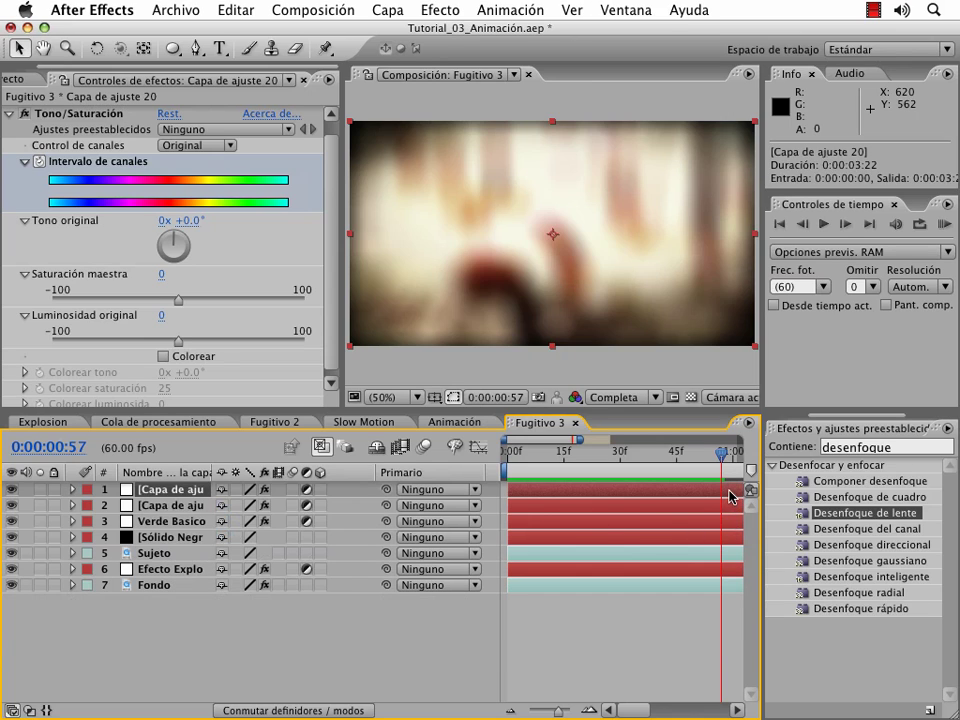
key("ctrl+a")
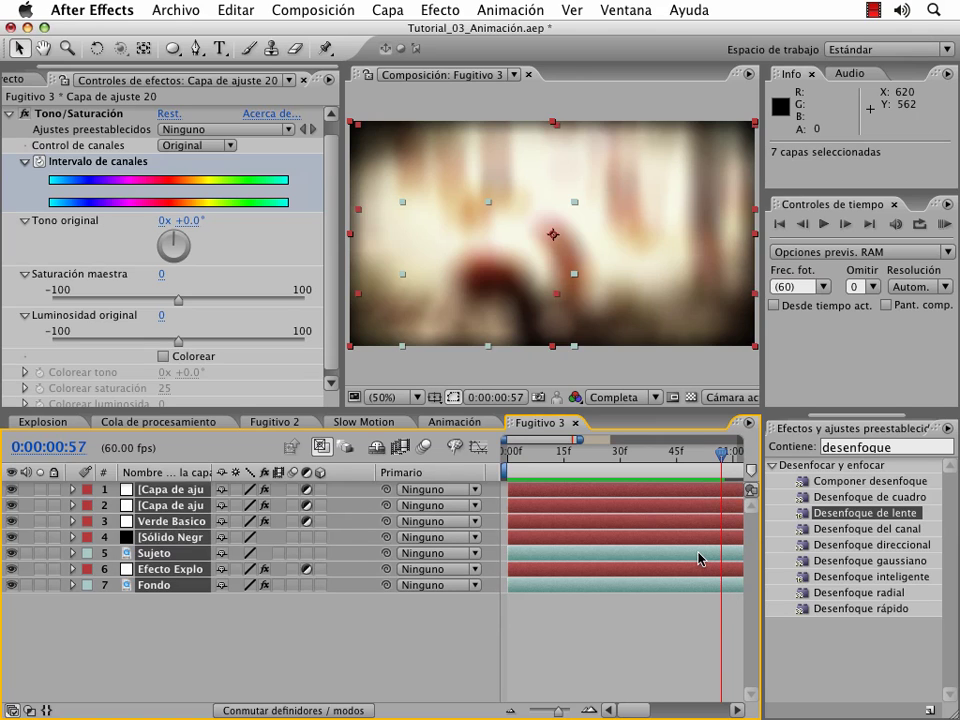
key("ctrl+shift+d")
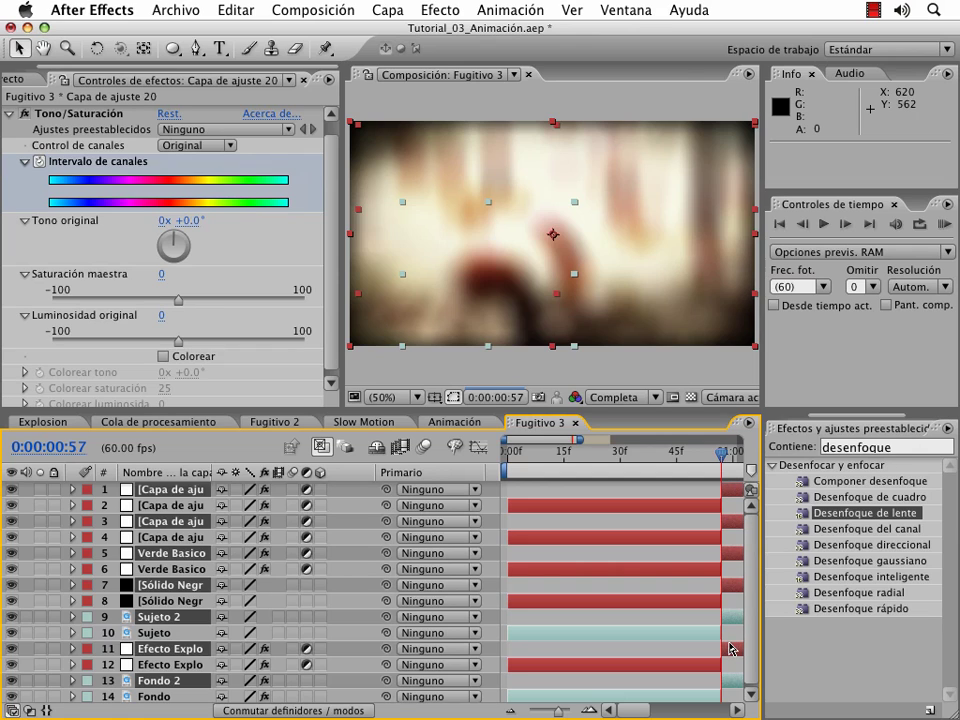
key("Delete")
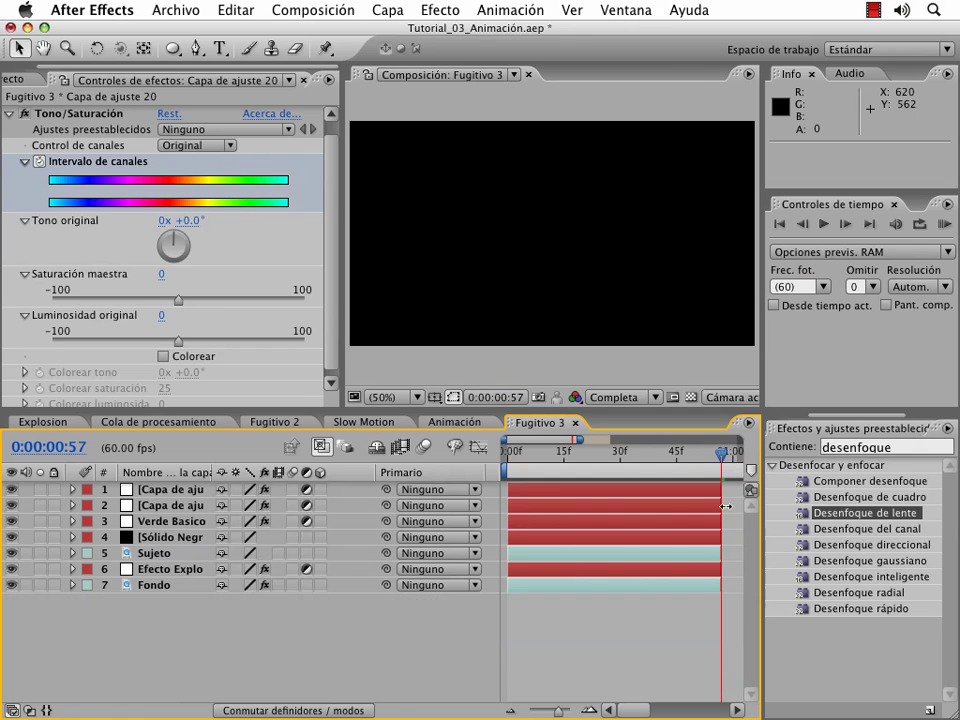
Play back the shortened shot and return to frame 13
left_click_drag(724, 460, 721, 462)
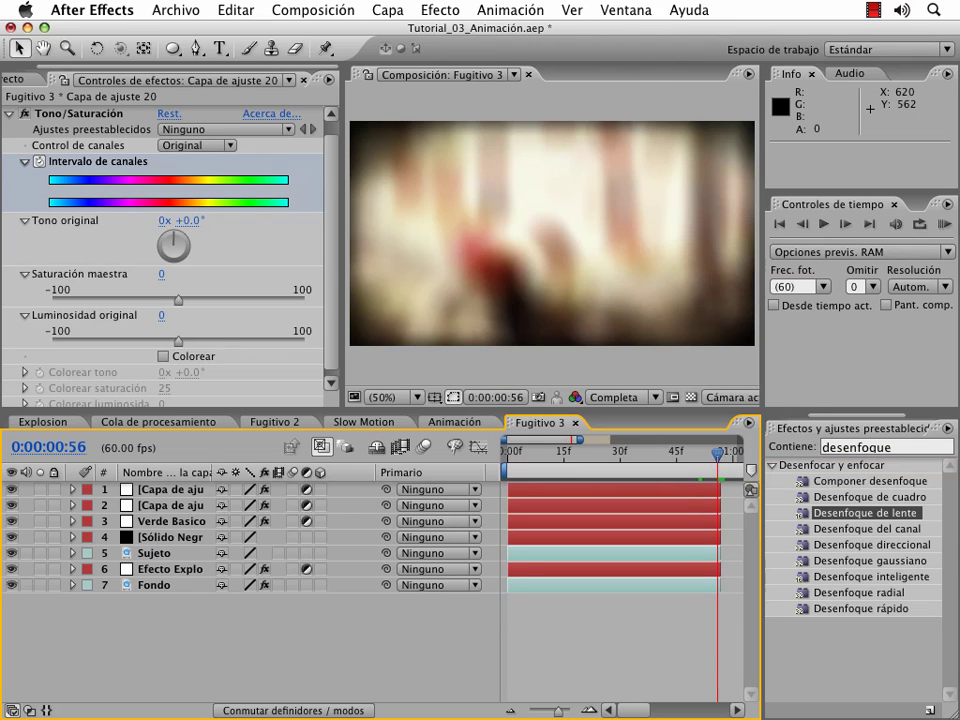
left_click(946, 225)
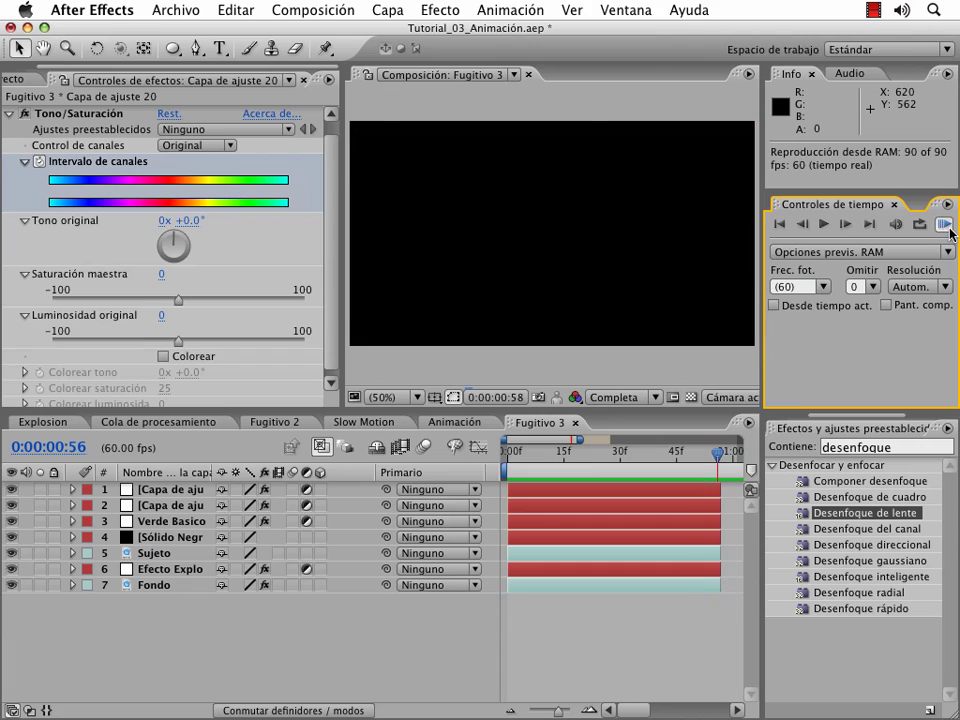
left_click(951, 233)
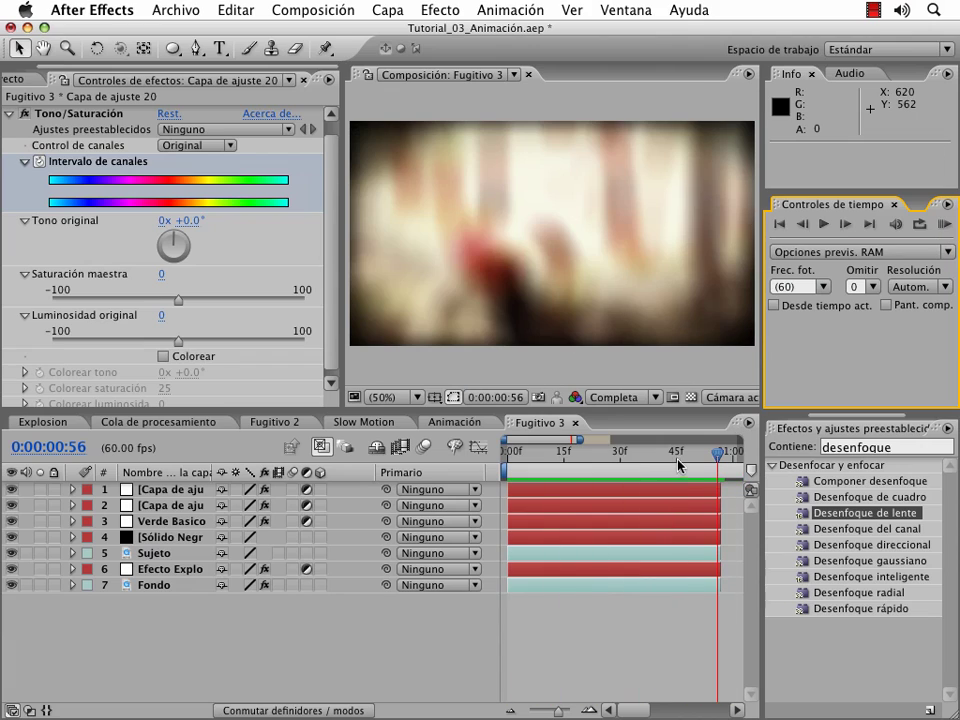
left_click_drag(678, 465, 557, 453)
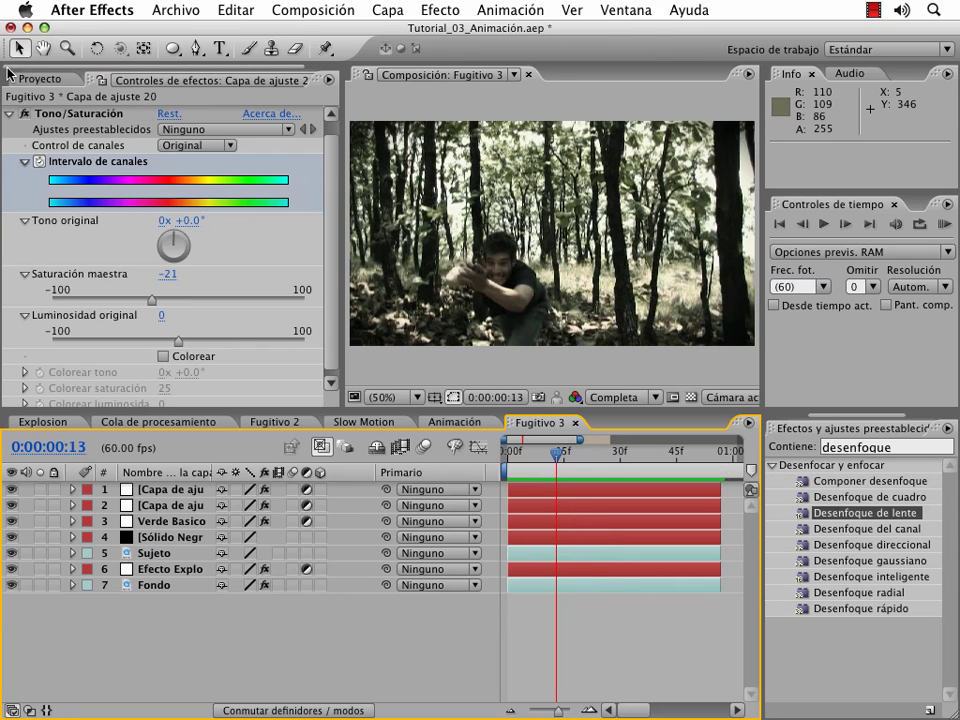
Add AIRPLANE-JET-FIGHTER.mp3 from Audio FX to the timeline and slide it earlier in the shot
left_click(36, 79)
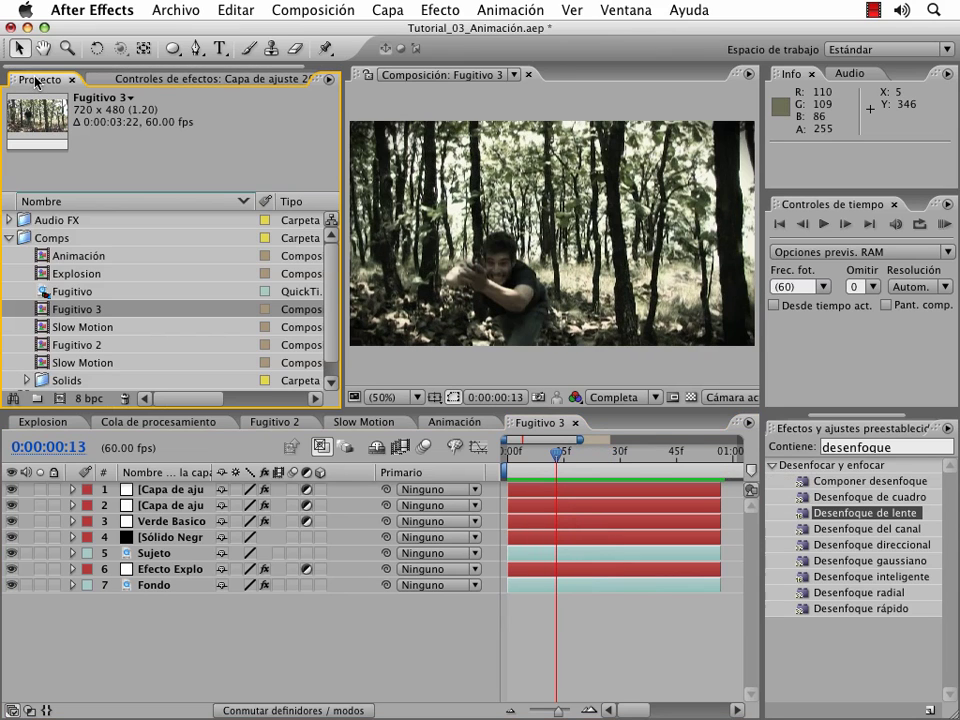
left_click(10, 239)
left_click(10, 221)
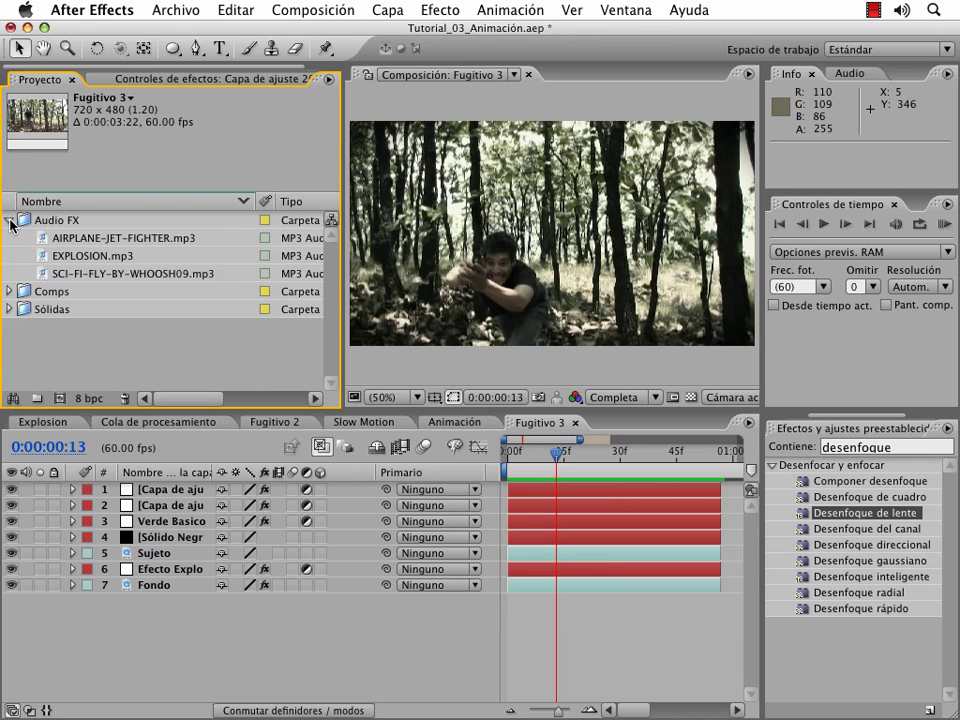
left_click(118, 240)
left_click(108, 258)
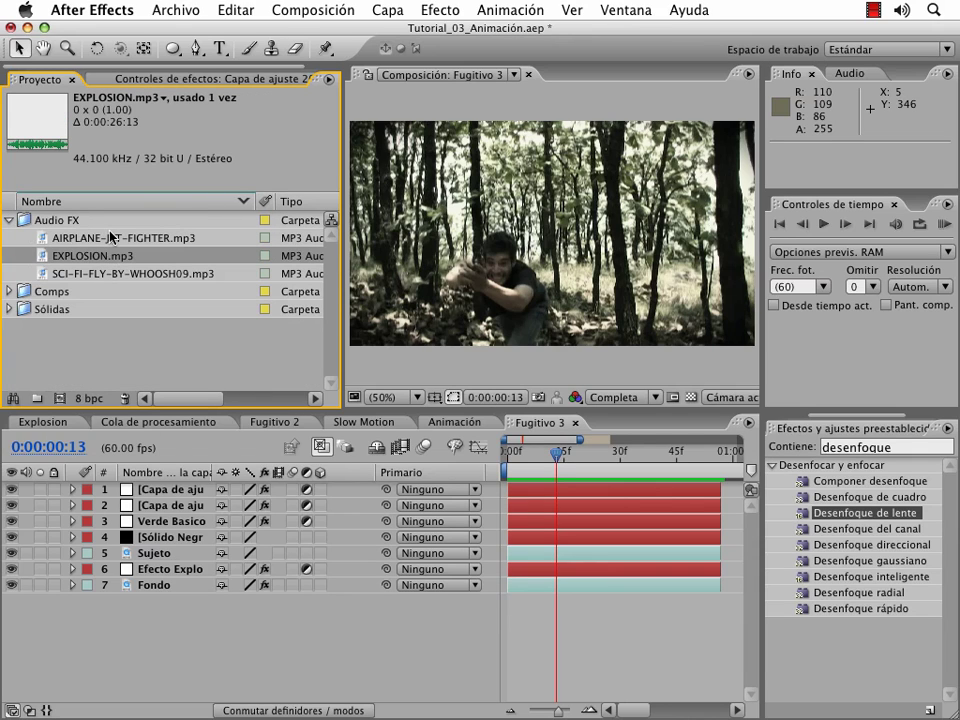
mouse_move(113, 237)
left_mouse_down()
mouse_move(645, 603)
mouse_move(671, 605)
mouse_move(606, 604)
left_mouse_up()
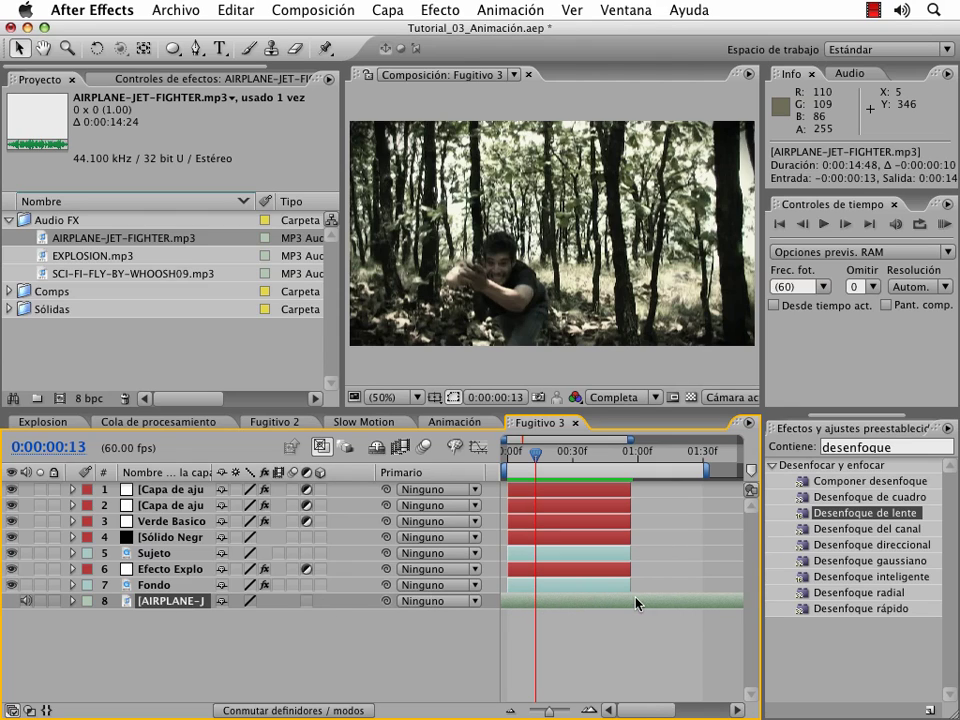
key("l")
key("l")
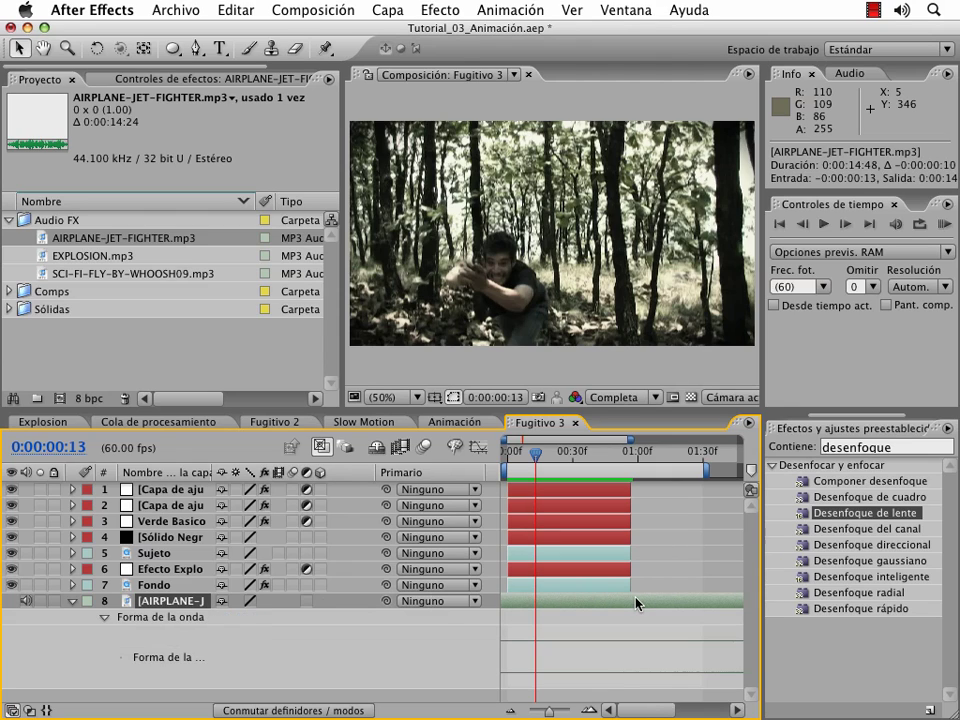
key("minus")
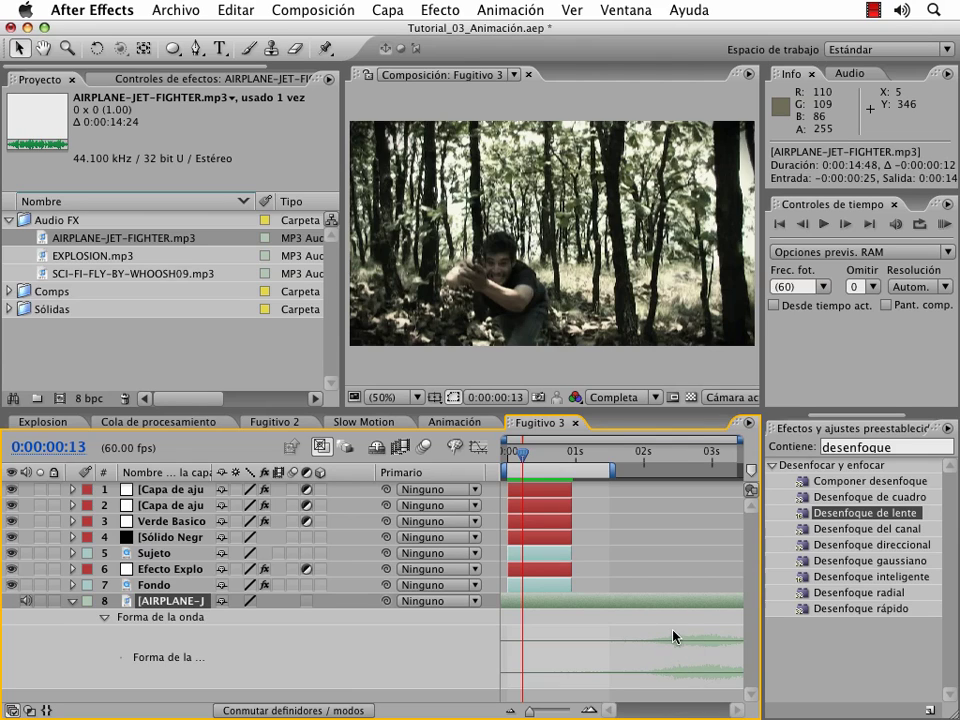
mouse_move(711, 611)
left_mouse_down()
mouse_move(606, 604)
mouse_move(590, 614)
left_mouse_up()
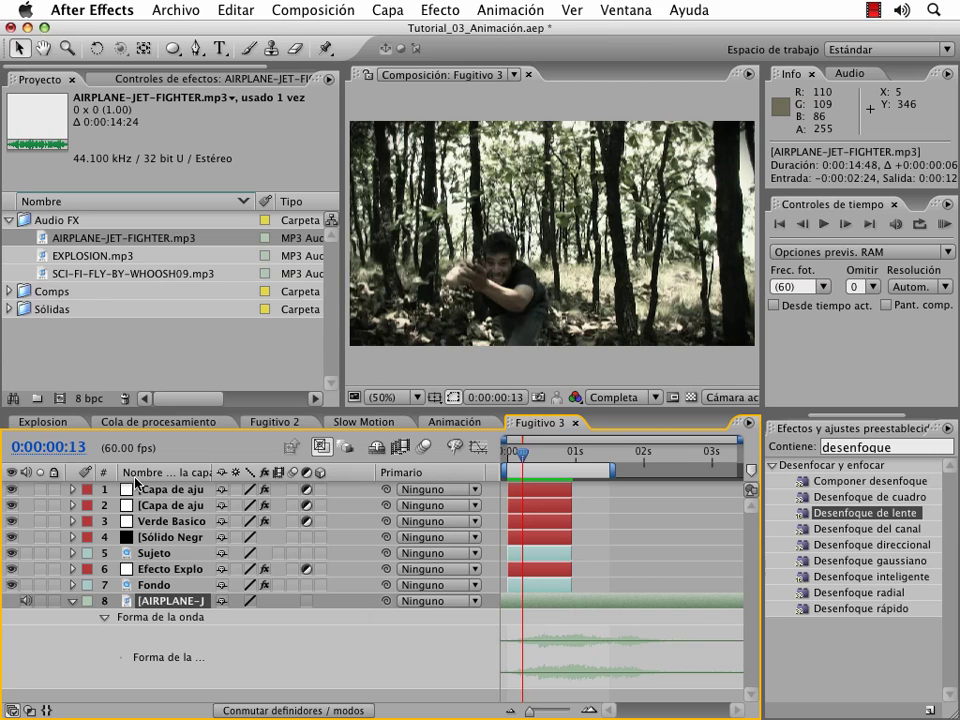
Add SCI-FI-FLY-BY-WHOOSH09.mp3 and line it up with the actor's fall at frame 32
left_click(83, 258)
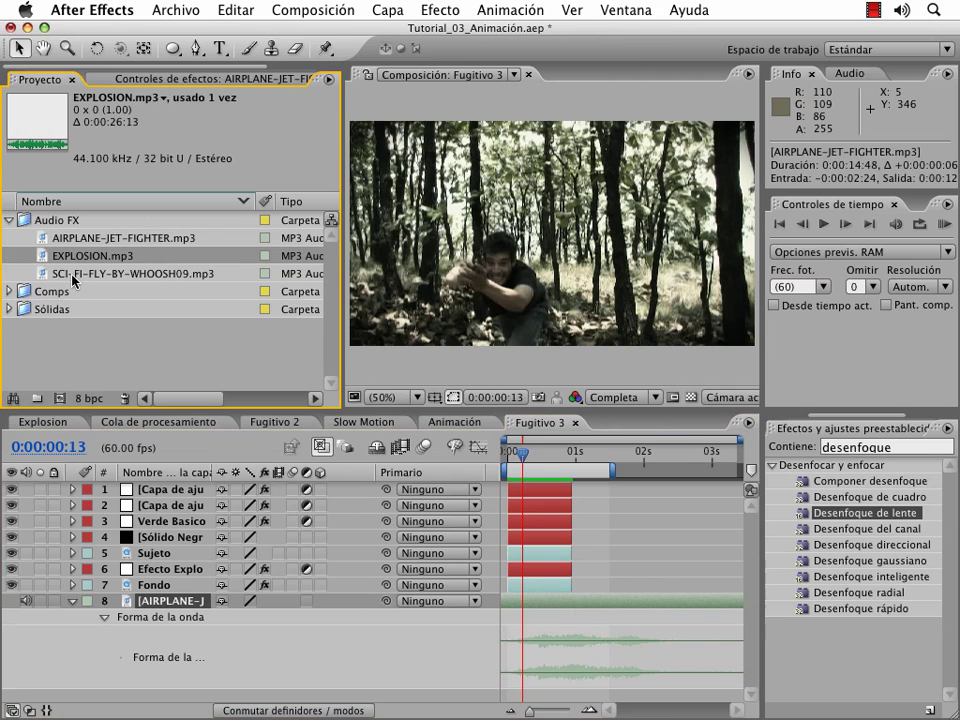
mouse_move(95, 273)
left_mouse_down()
mouse_move(505, 568)
mouse_move(616, 599)
left_mouse_up()
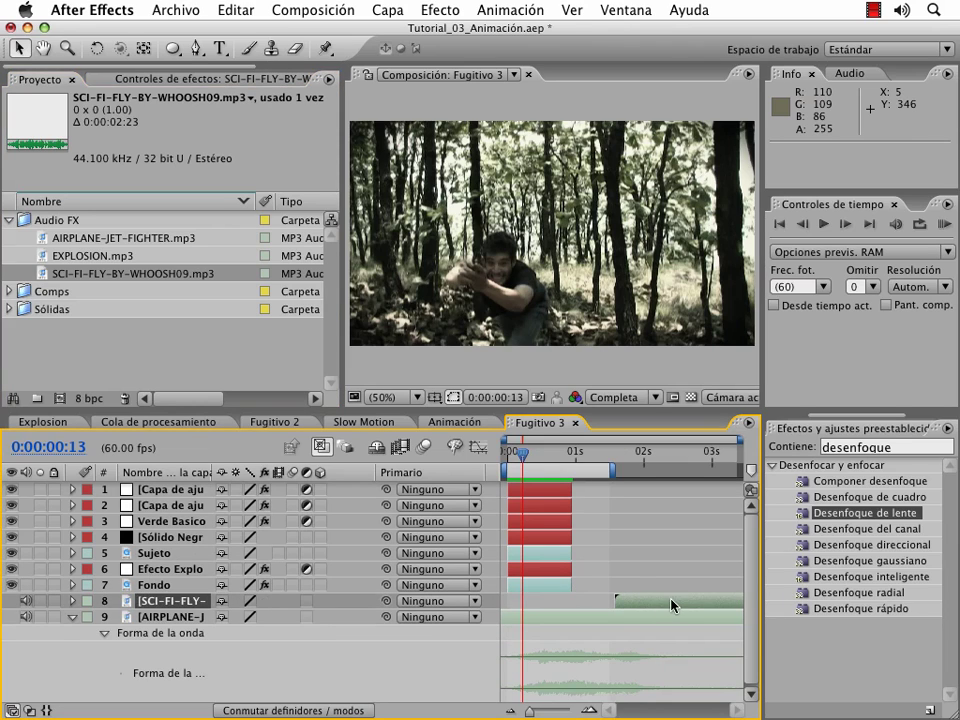
key("l")
key("l")
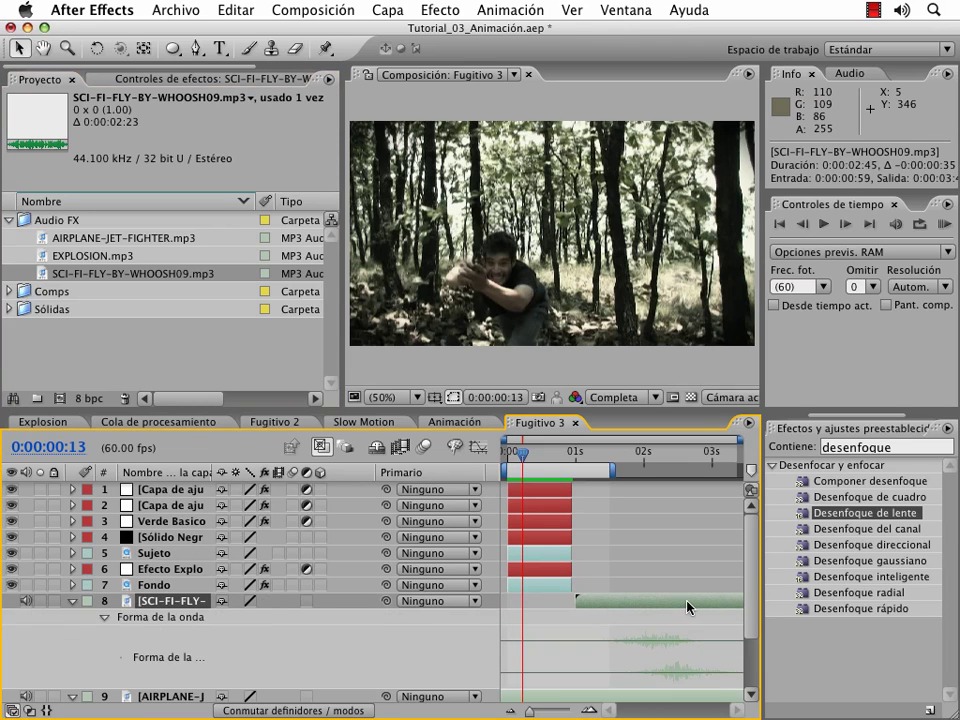
left_click_drag(690, 606, 626, 669)
left_click_drag(522, 453, 545, 453)
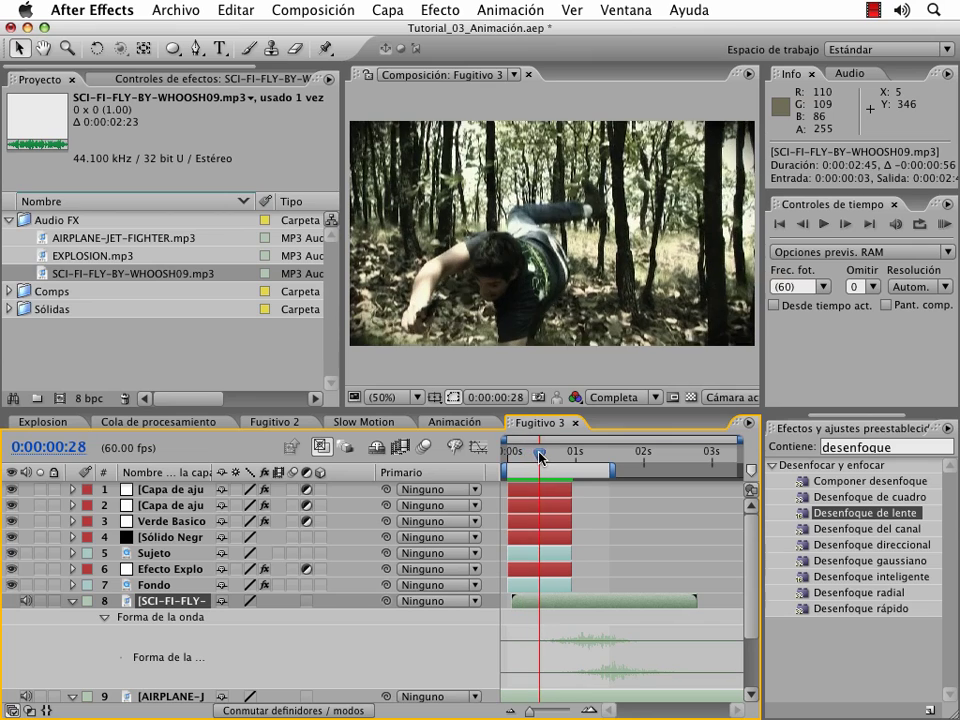
left_click_drag(662, 600, 627, 604)
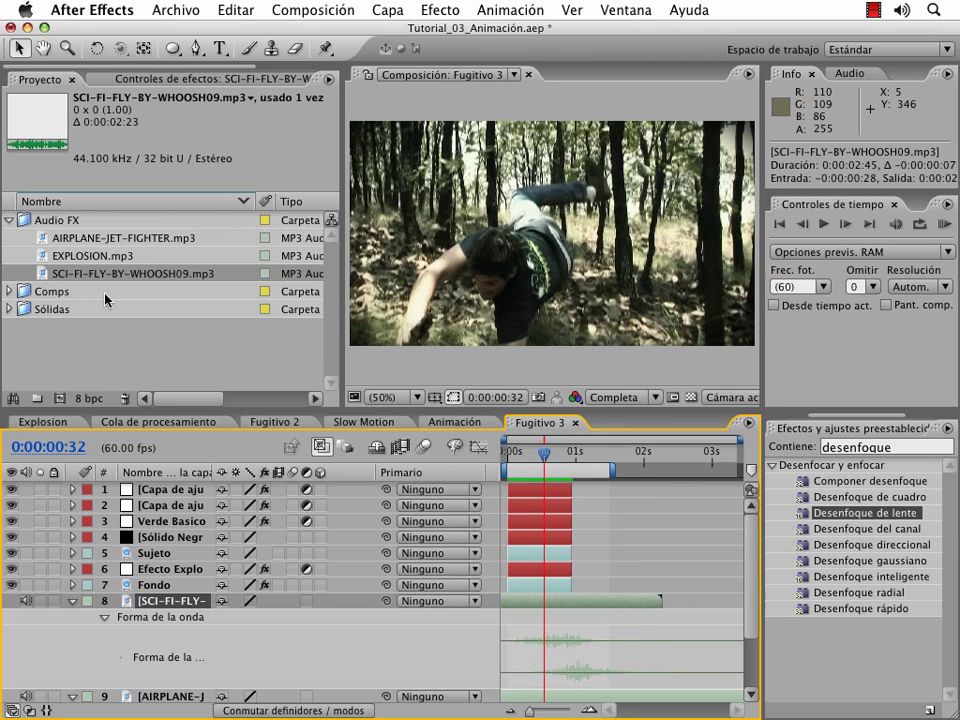
Add EXPLOSION.mp3 starting at the frame 54 flash and play back the shot
left_click_drag(86, 255, 636, 594)
left_click_drag(557, 452, 568, 455)
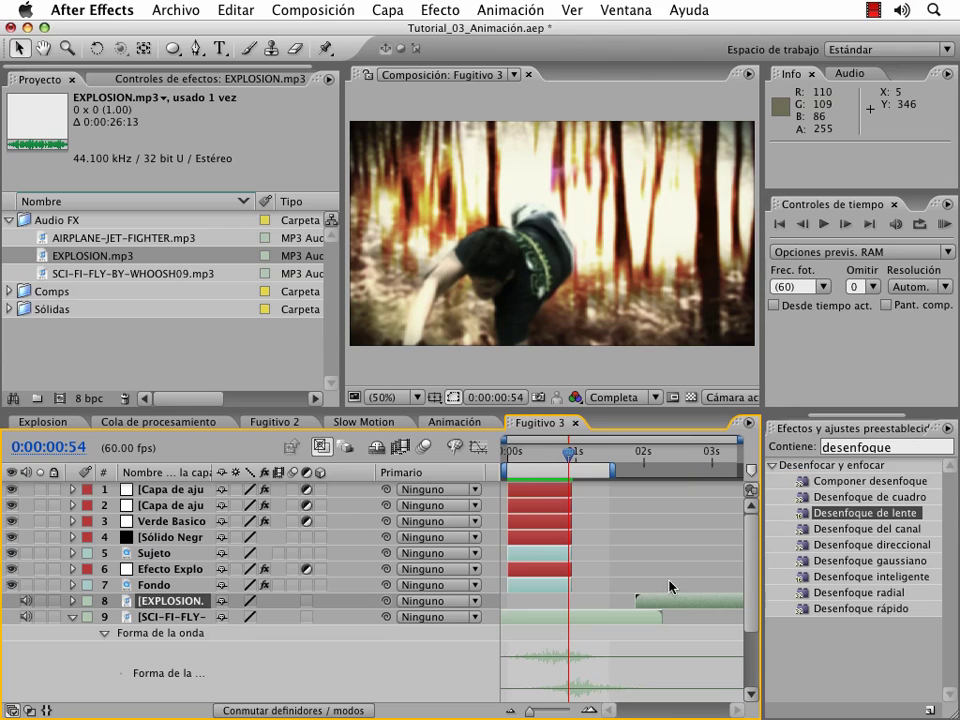
key("l")
key("l")
left_click_drag(676, 600, 625, 601)
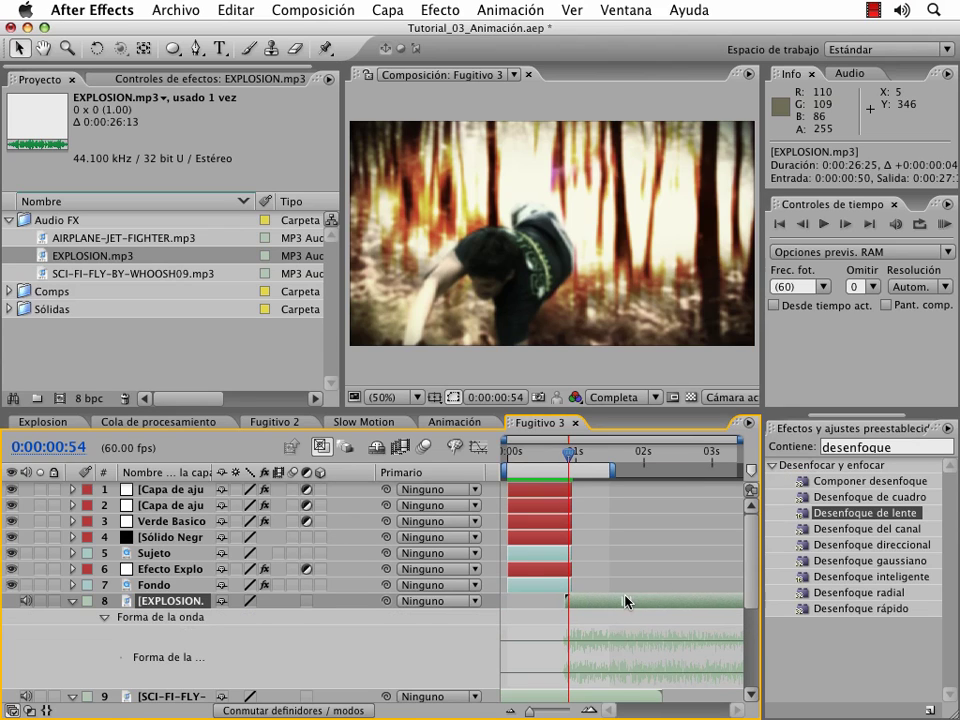
left_click(944, 225)
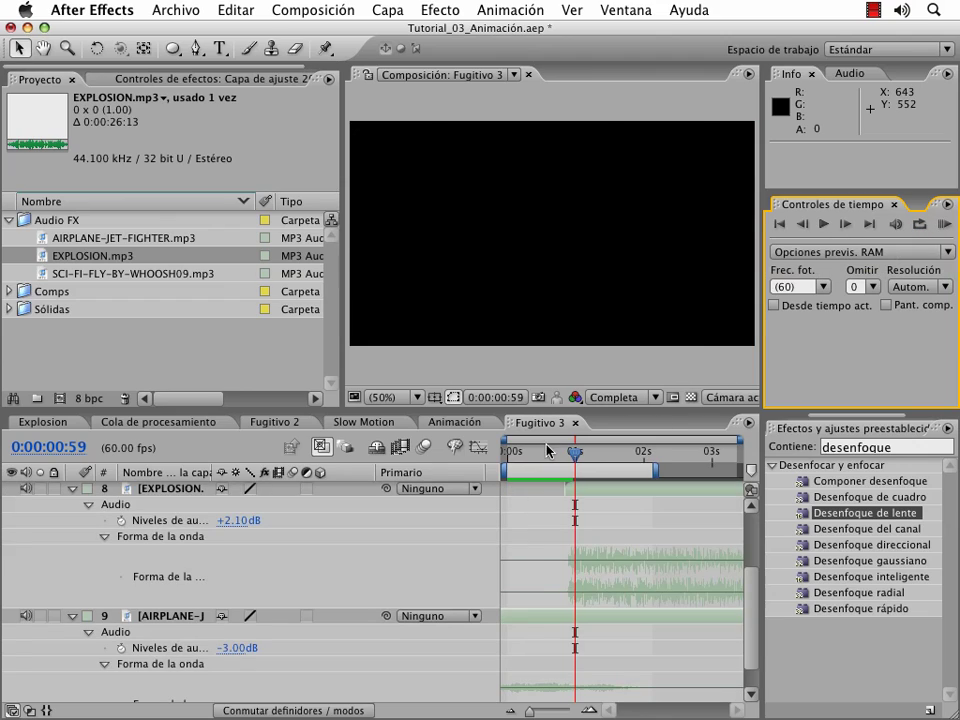
Check sound timing at frames 54, 56 and 59, collapse the audio layers, and preview the Explosion comp
left_click_drag(512, 451, 512, 452)
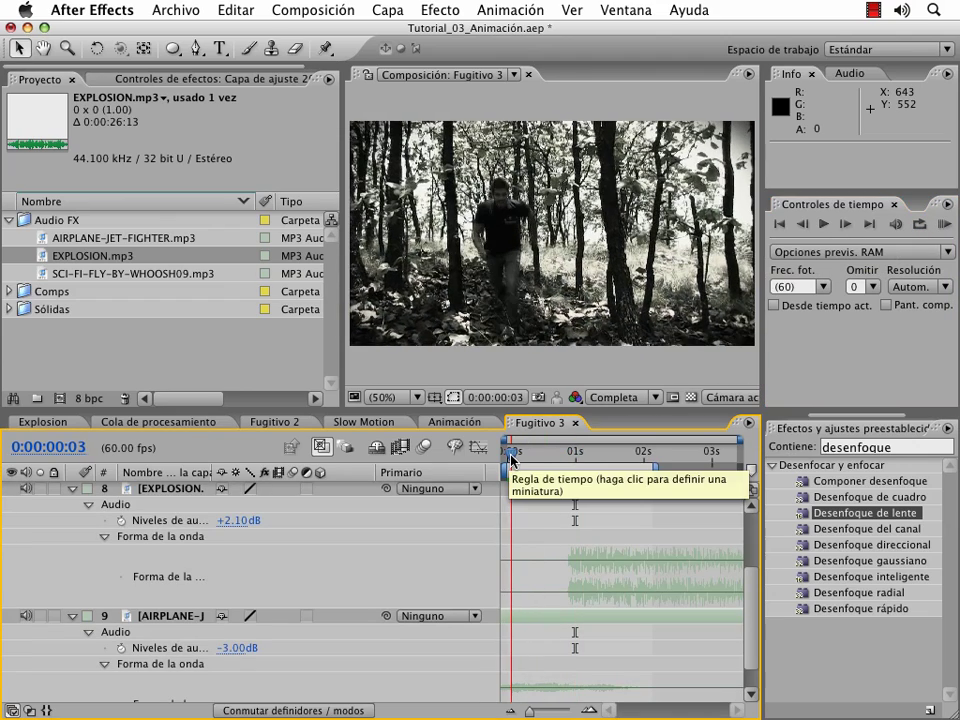
left_click_drag(511, 457, 541, 452)
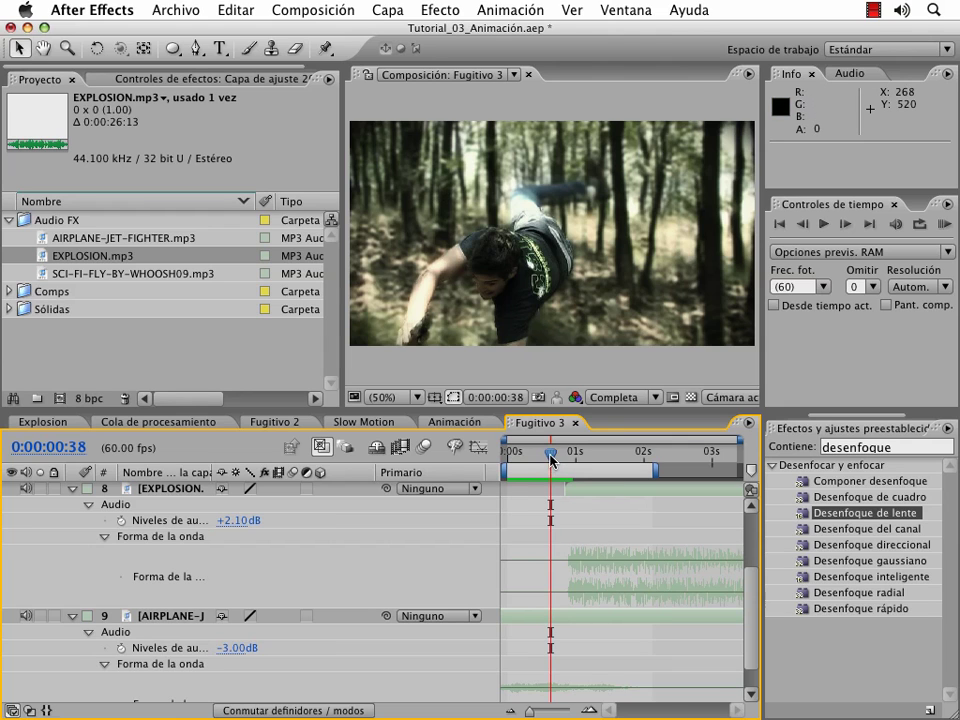
left_click_drag(551, 459, 569, 455)
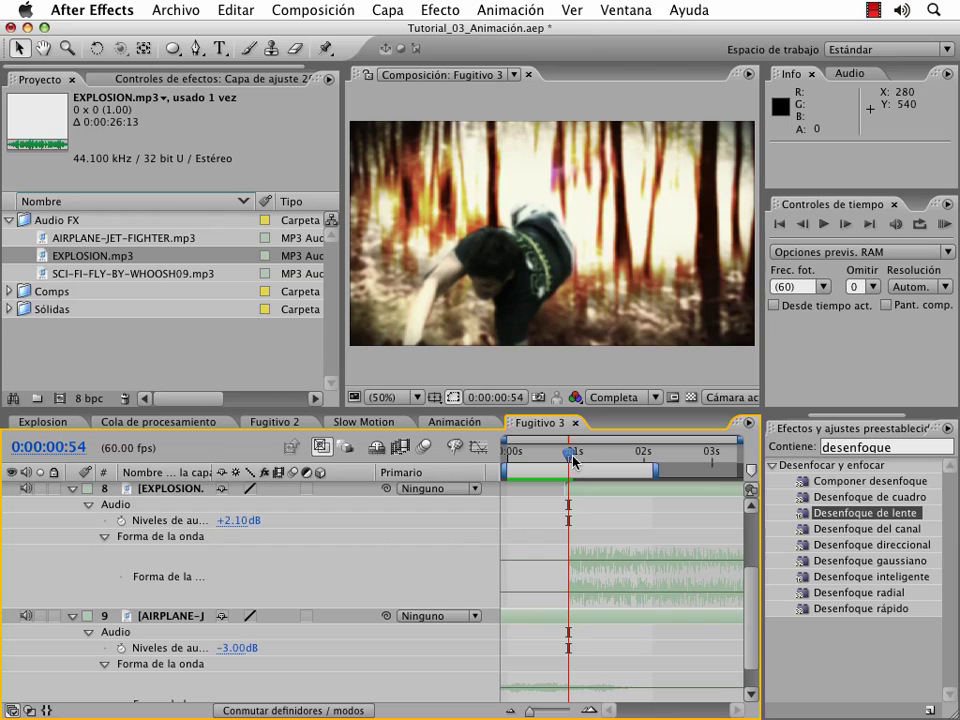
left_click_drag(573, 460, 575, 459)
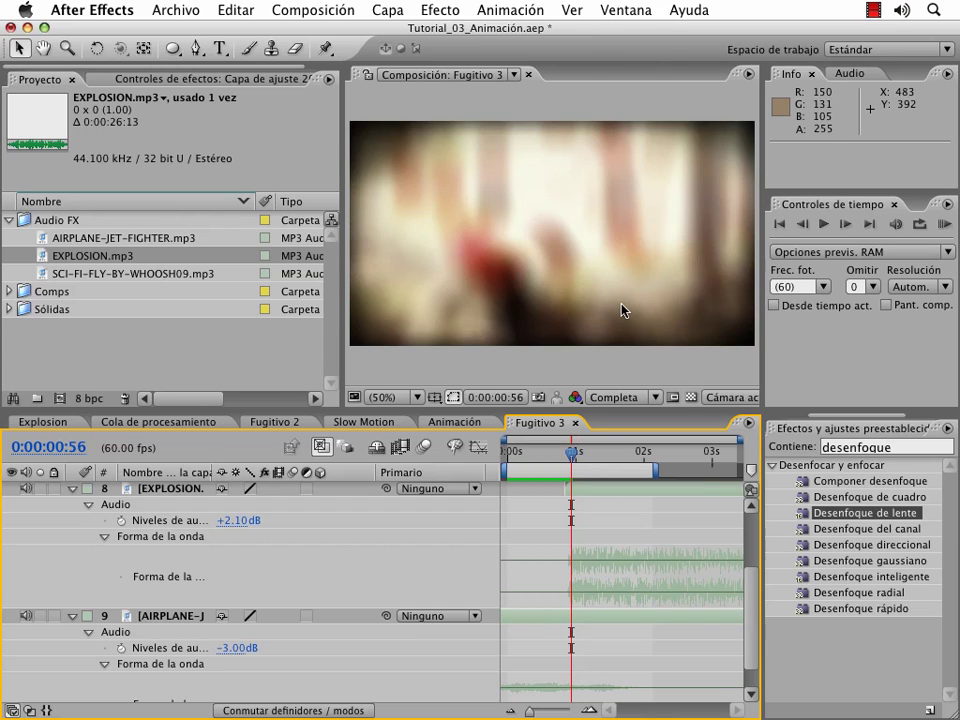
left_click_drag(571, 453, 538, 456)
key("l")
key("l")
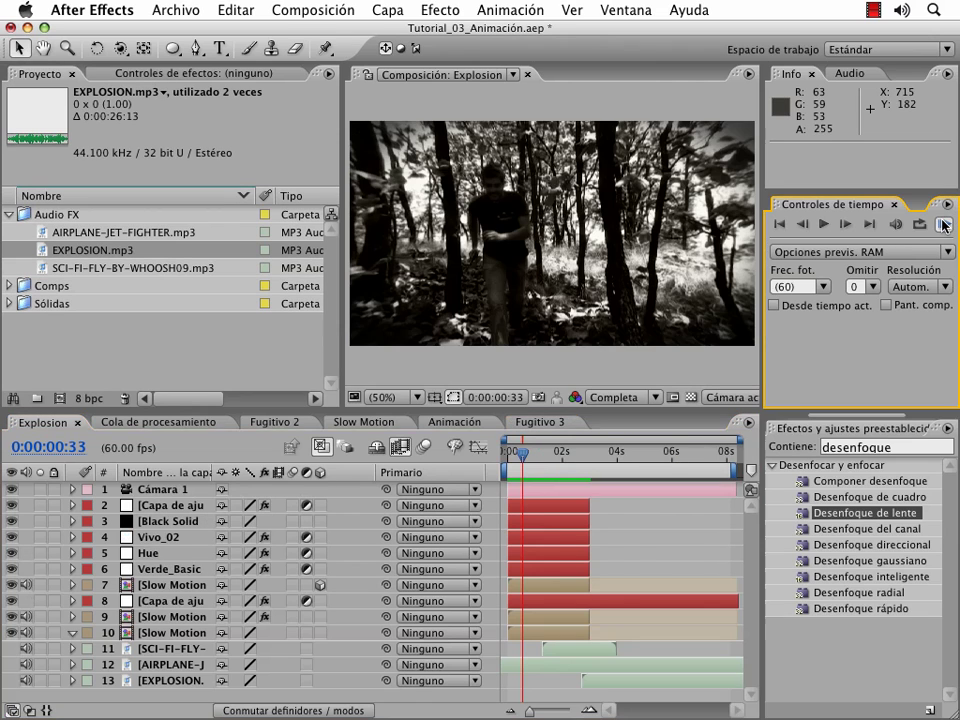
left_click(943, 224)
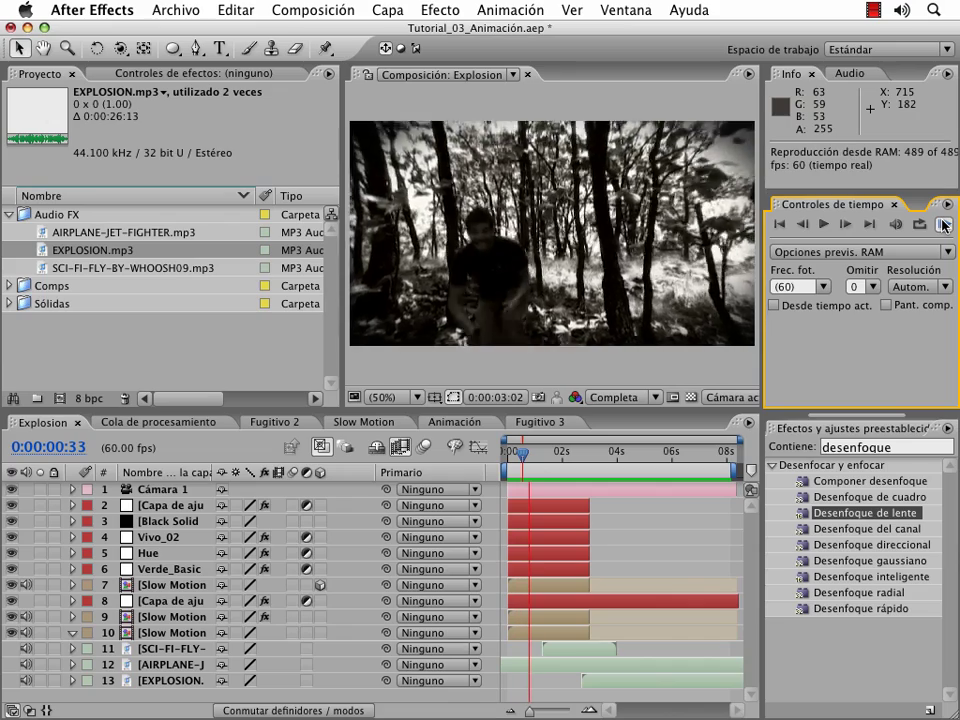